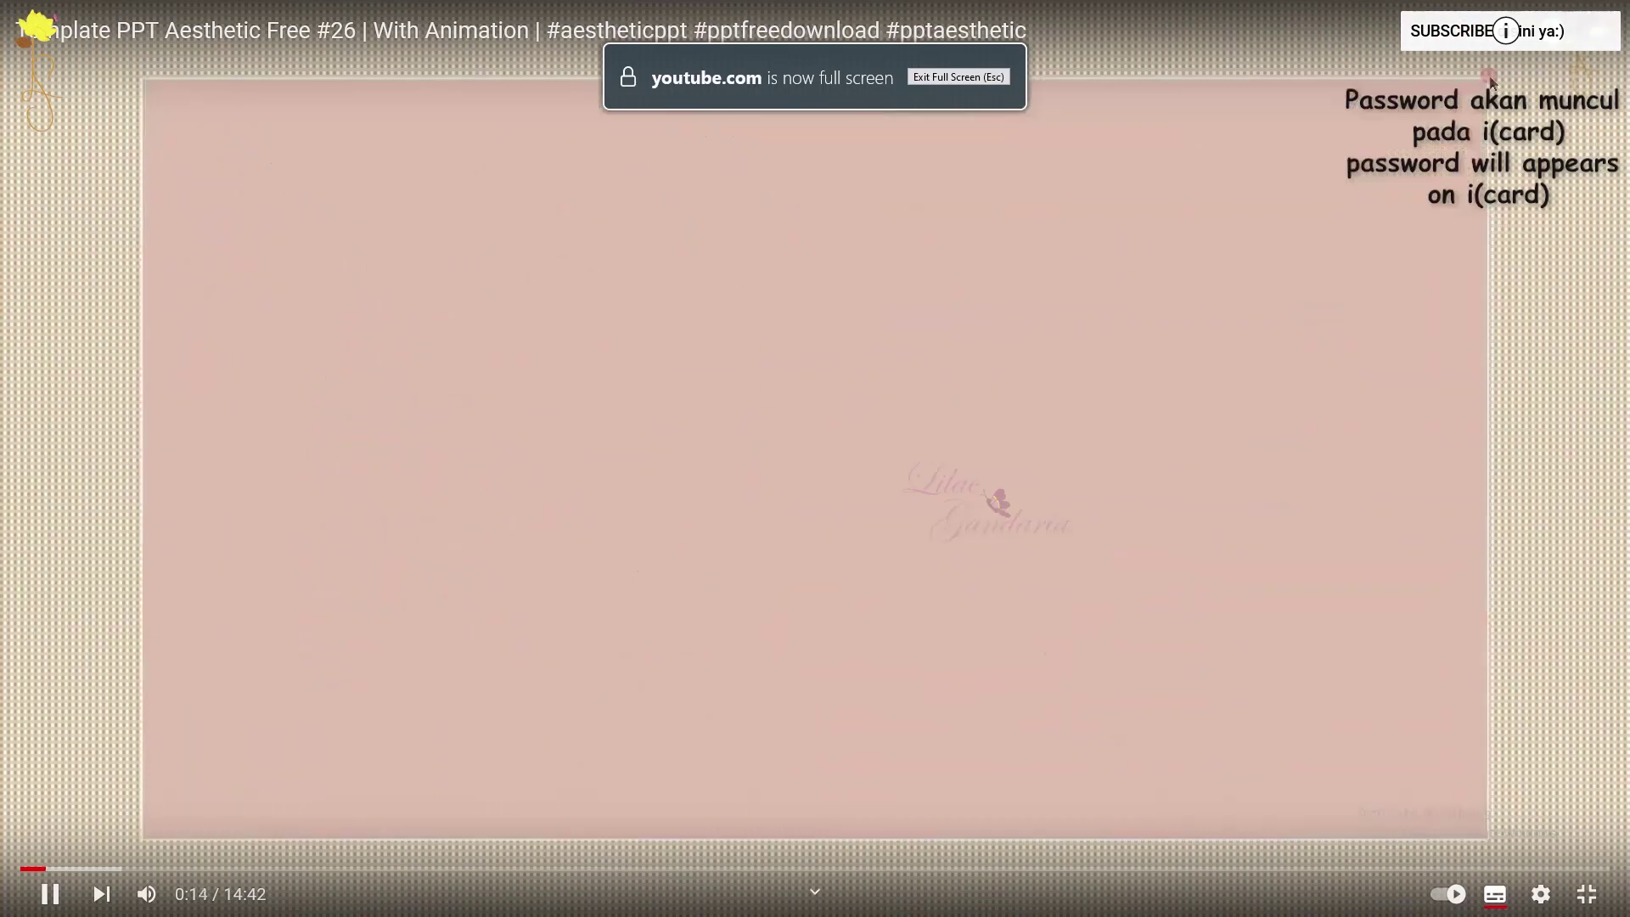
Skip the template video from 0:14 ahead to the PowerPoint slide-building section
{"action": "left_click", "coordinate": [292, 868]}
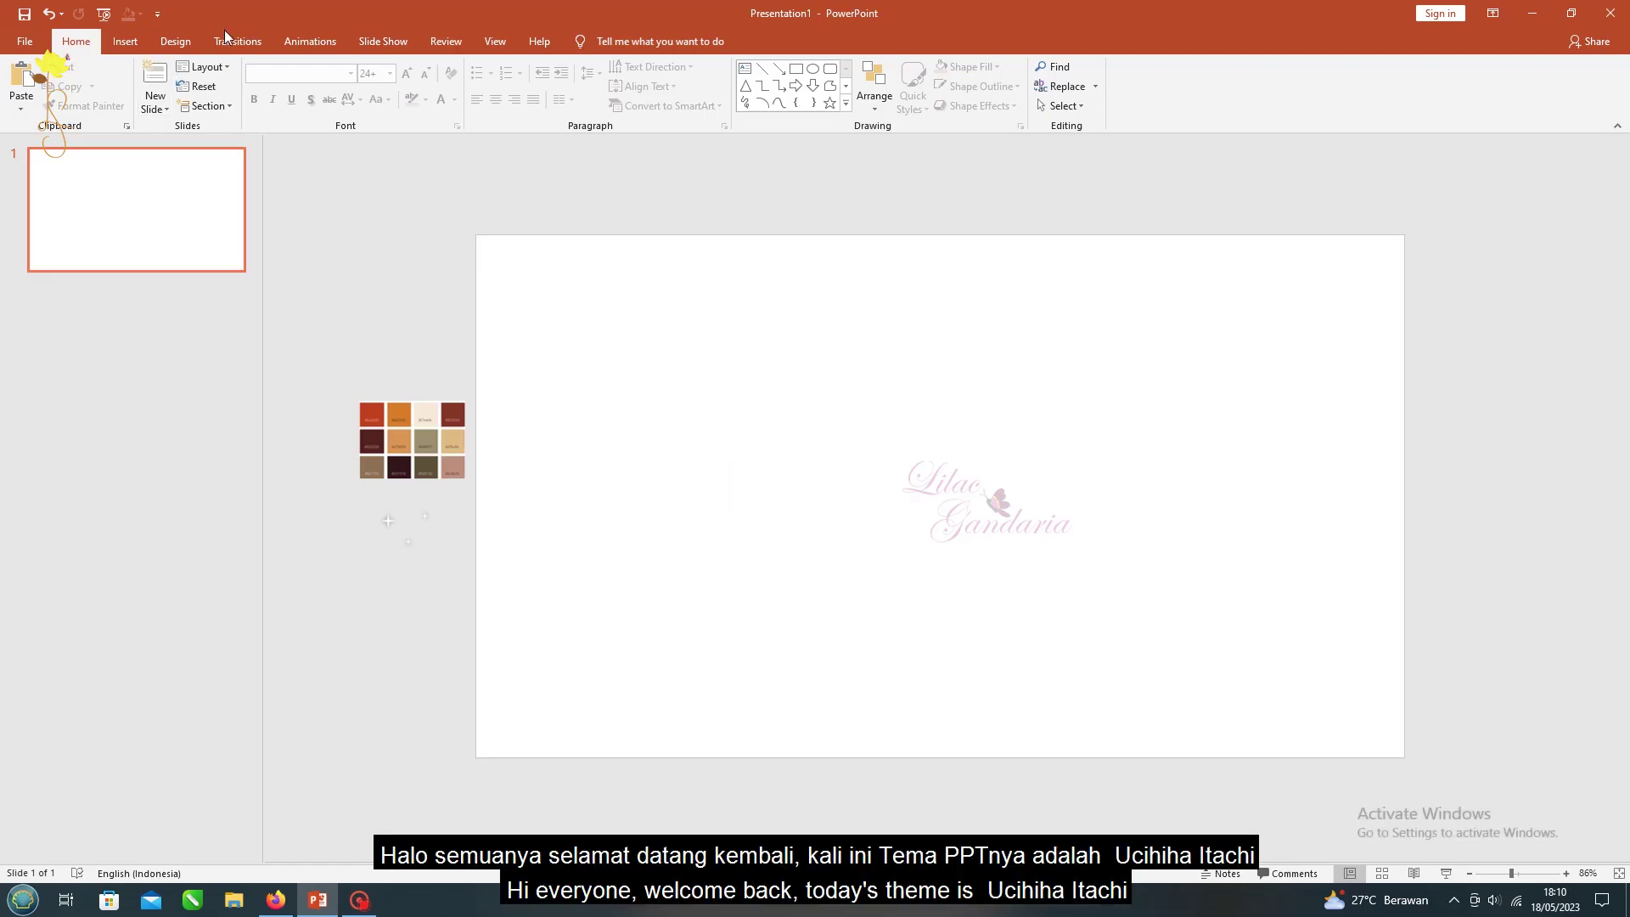
Fill the slide background with the dark olive swatch colour using the eyedropper
{"action": "left_click", "coordinate": [175, 41]}
{"action": "left_click", "coordinate": [1540, 85]}
{"action": "left_click", "coordinate": [1584, 356]}
{"action": "left_click", "coordinate": [1519, 541]}
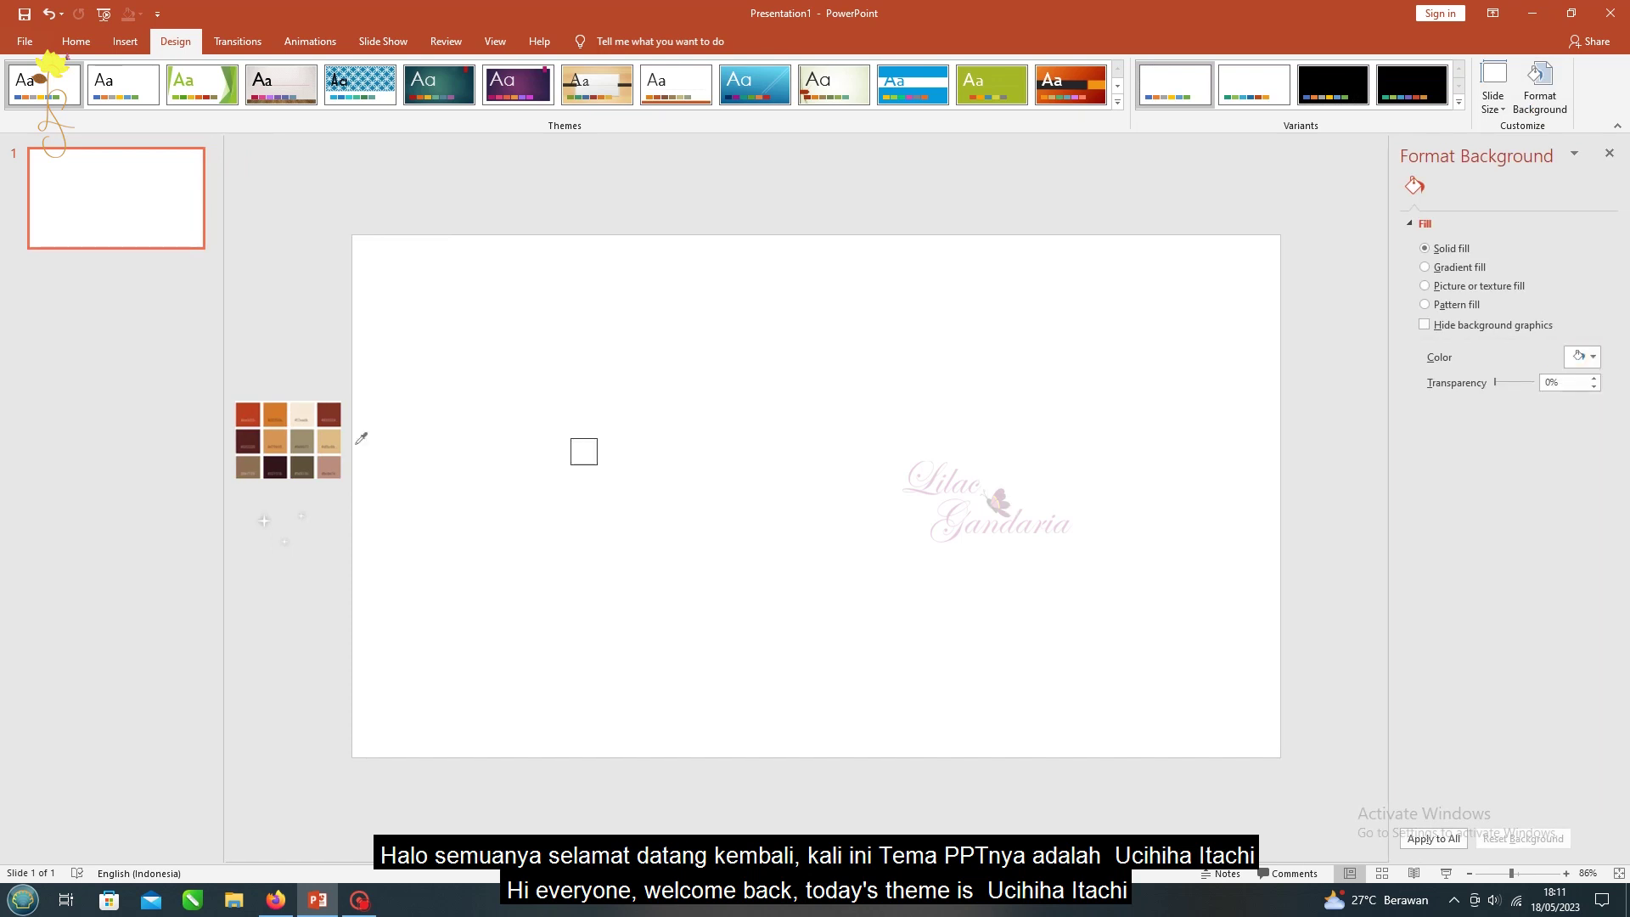
{"action": "left_click", "coordinate": [311, 462]}
{"action": "left_click", "coordinate": [1614, 155]}
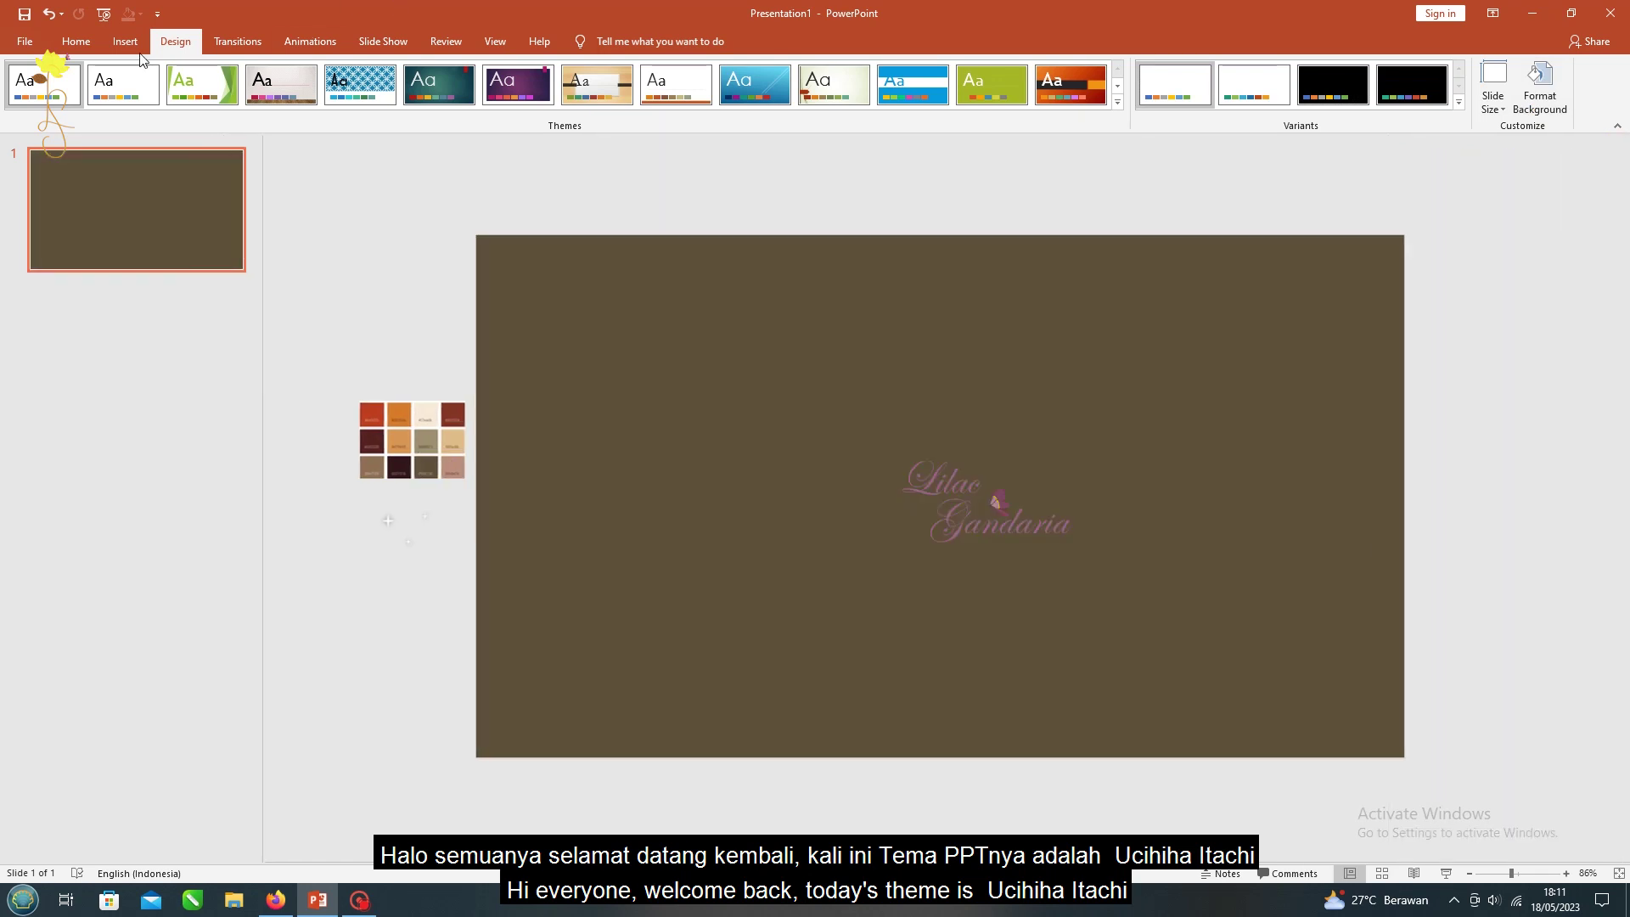
Draw a large snipped single-corner rectangle panel filling most of the slide
{"action": "left_click", "coordinate": [76, 41]}
{"action": "left_click", "coordinate": [845, 103]}
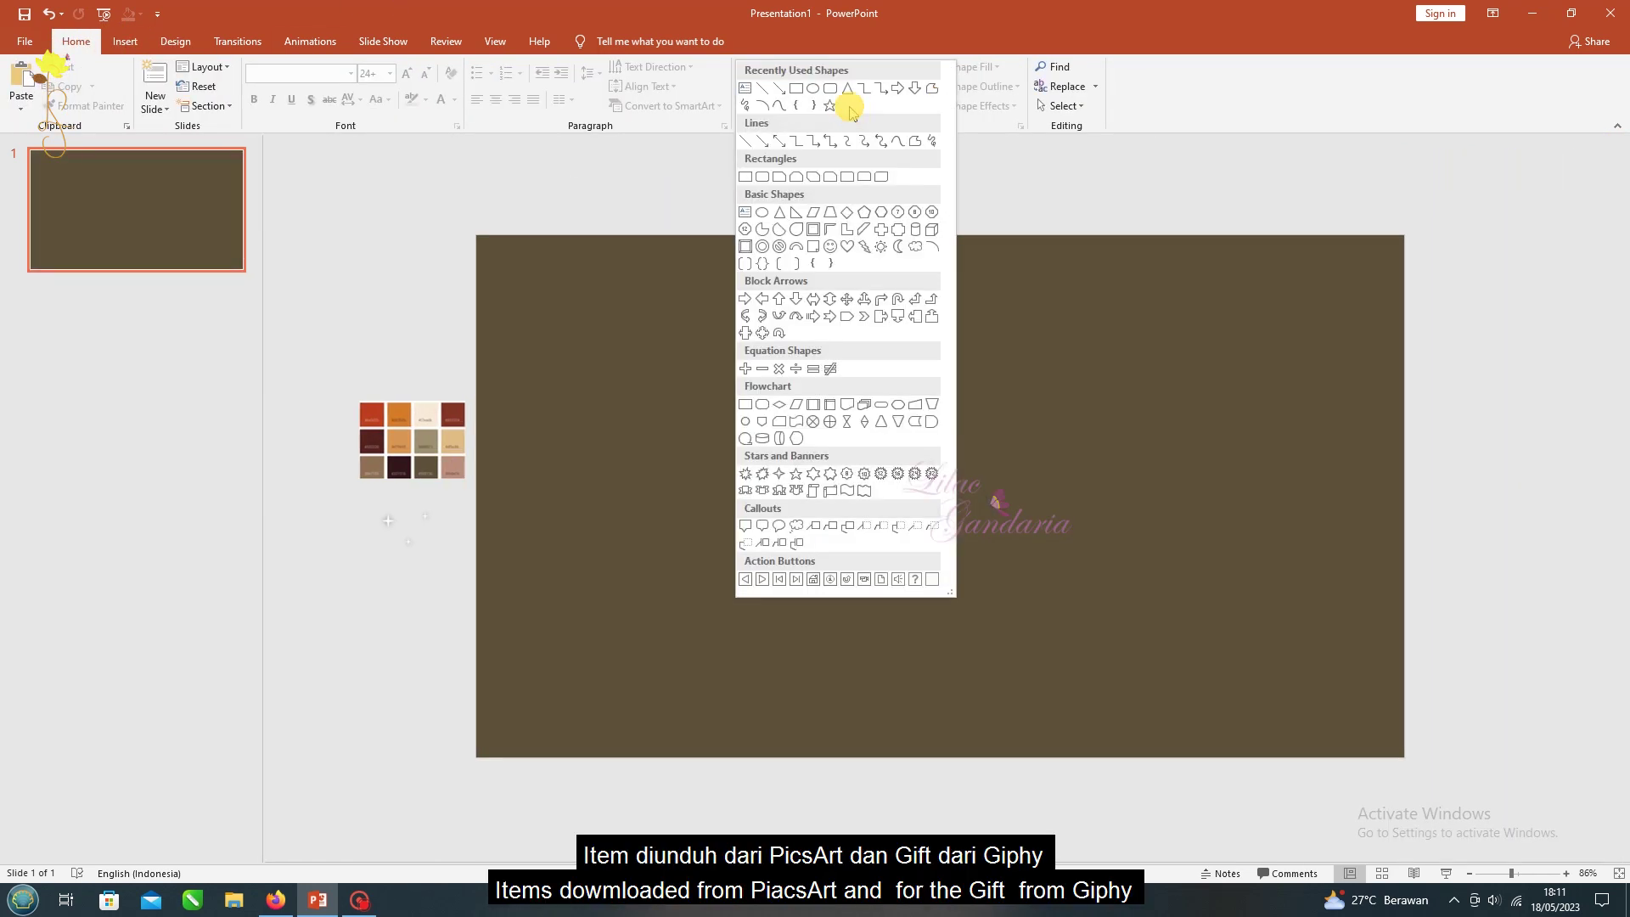
{"action": "left_click", "coordinate": [780, 177]}
{"action": "mouse_move", "coordinate": [506, 283]}
{"action": "left_mouse_down"}
{"action": "mouse_move", "coordinate": [1017, 601]}
{"action": "mouse_move", "coordinate": [1361, 716]}
{"action": "left_mouse_up"}
{"action": "left_click_drag", "start_coordinate": [1362, 280], "coordinate": [1375, 276]}
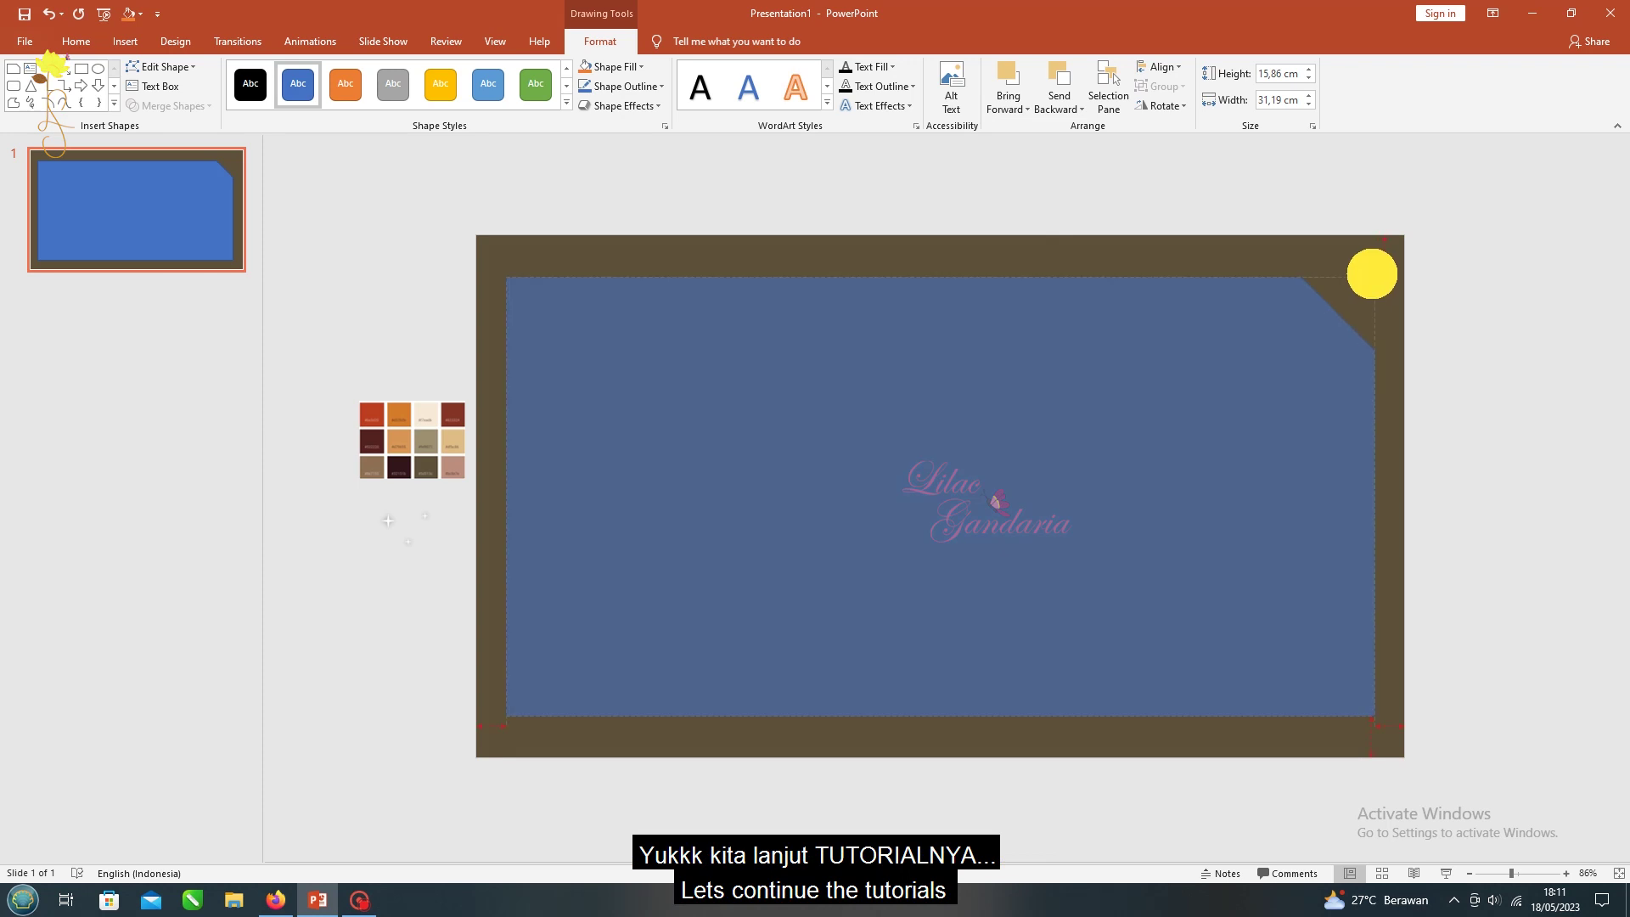
{"action": "left_click", "coordinate": [902, 429]}
{"action": "left_click_drag", "start_coordinate": [940, 276], "coordinate": [939, 268]}
Give the panel a sampled cream fill and a dashed 2¼ pt outline
{"action": "left_click", "coordinate": [612, 67]}
{"action": "left_click", "coordinate": [522, 306]}
{"action": "left_click", "coordinate": [434, 411]}
{"action": "left_click", "coordinate": [625, 88]}
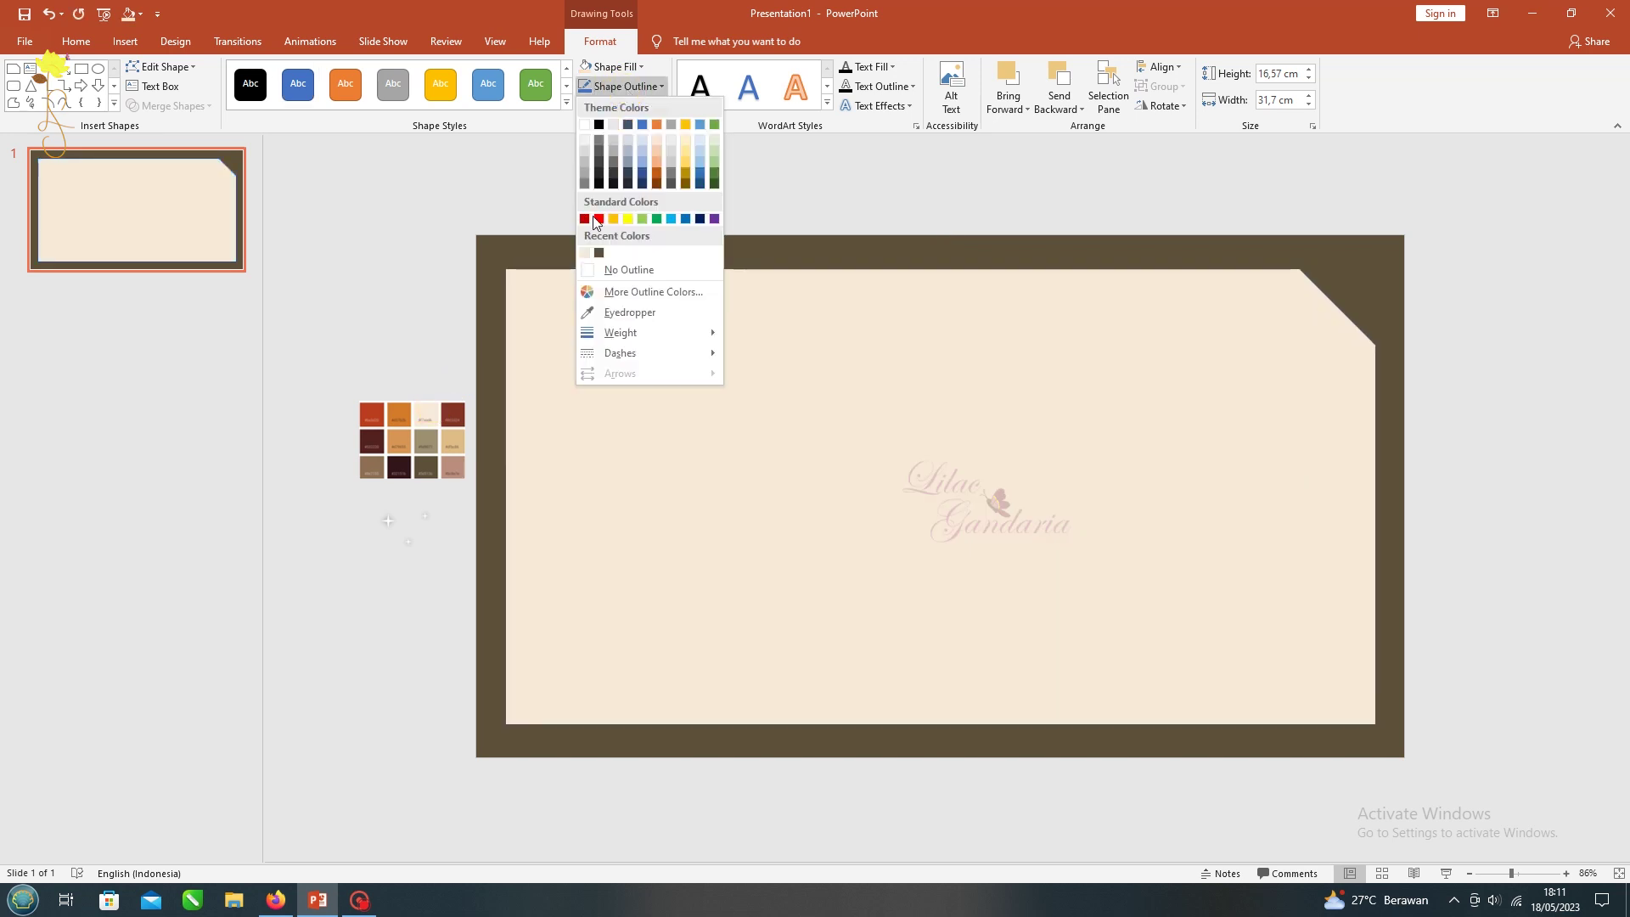
{"action": "left_click", "coordinate": [629, 312]}
{"action": "left_click", "coordinate": [612, 106]}
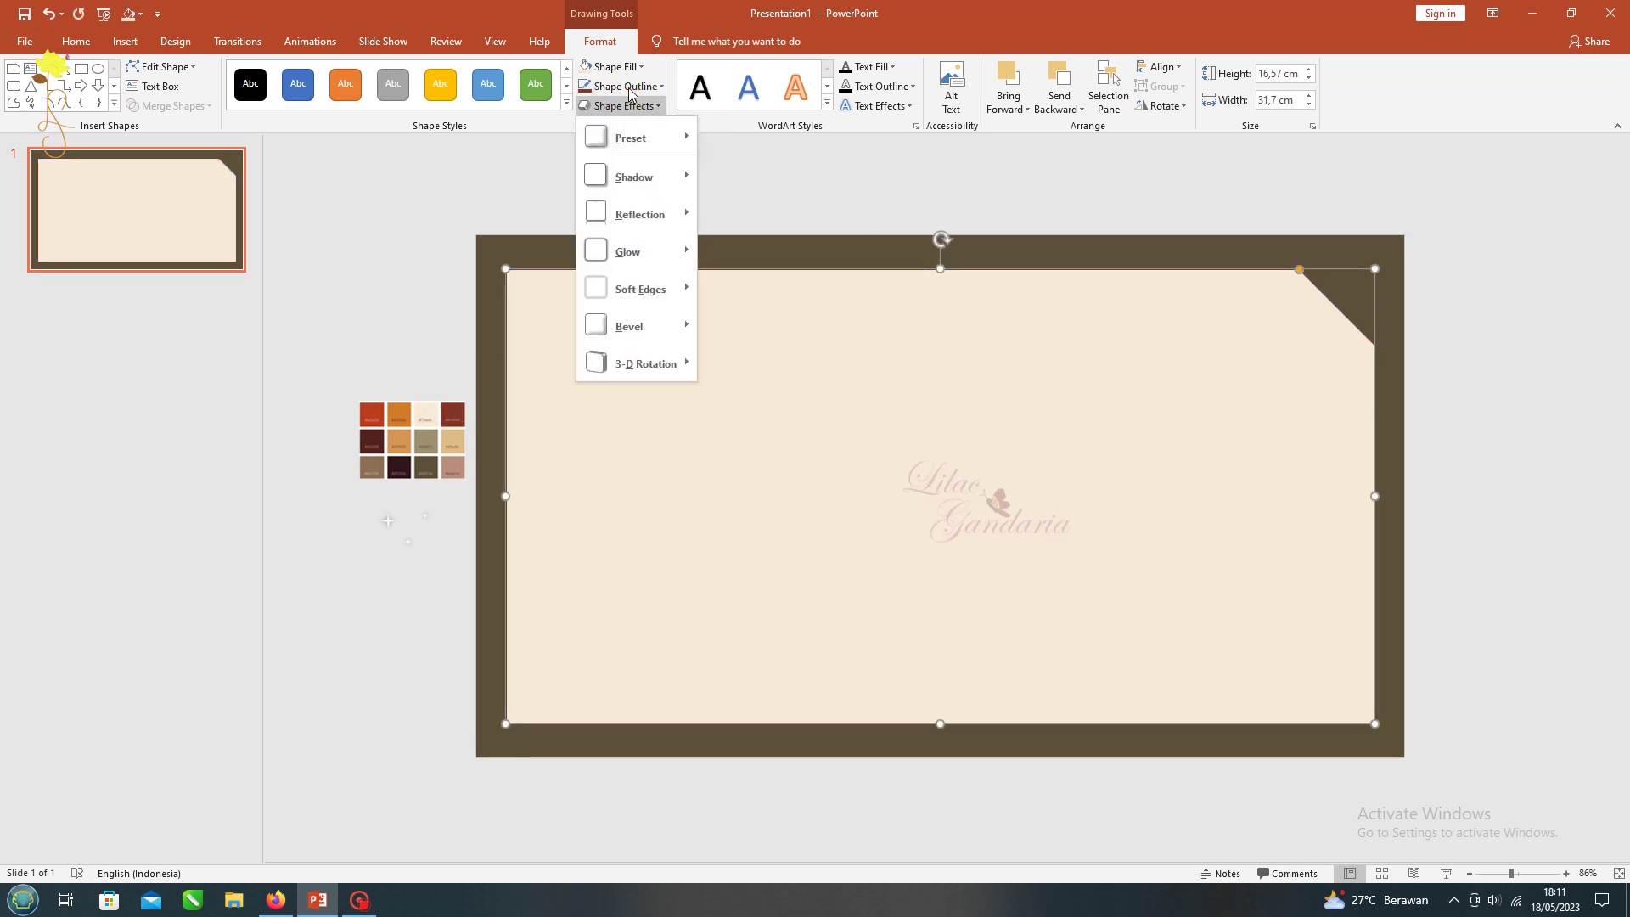
{"action": "left_click", "coordinate": [624, 85]}
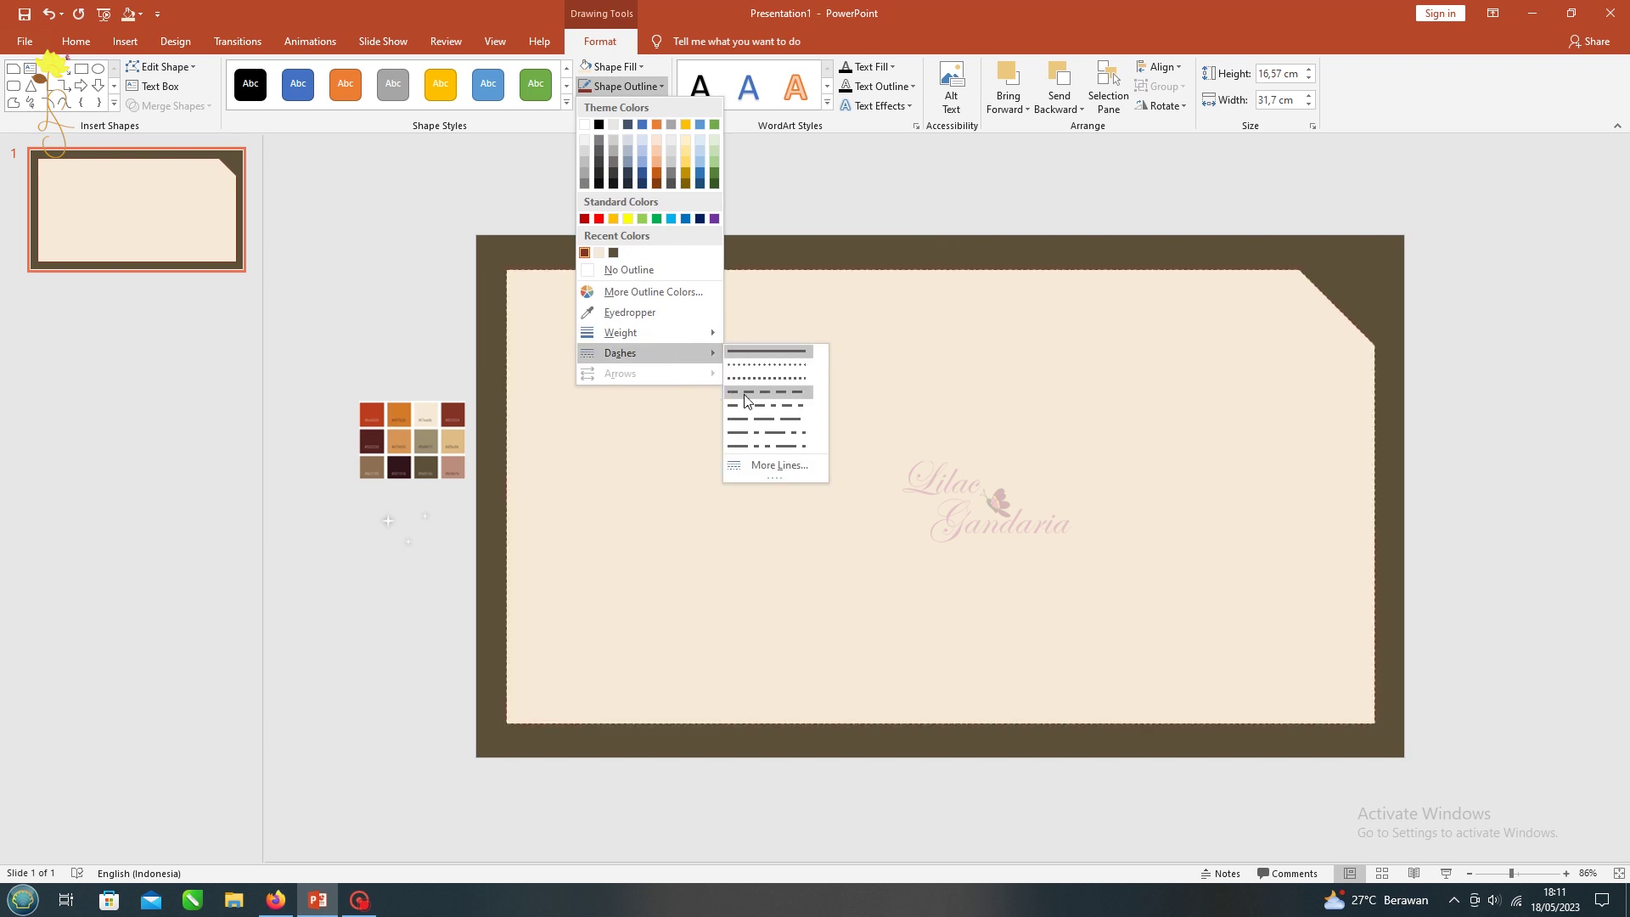
{"action": "left_click", "coordinate": [747, 395]}
{"action": "mouse_move", "coordinate": [620, 353]}
{"action": "left_click", "coordinate": [625, 86]}
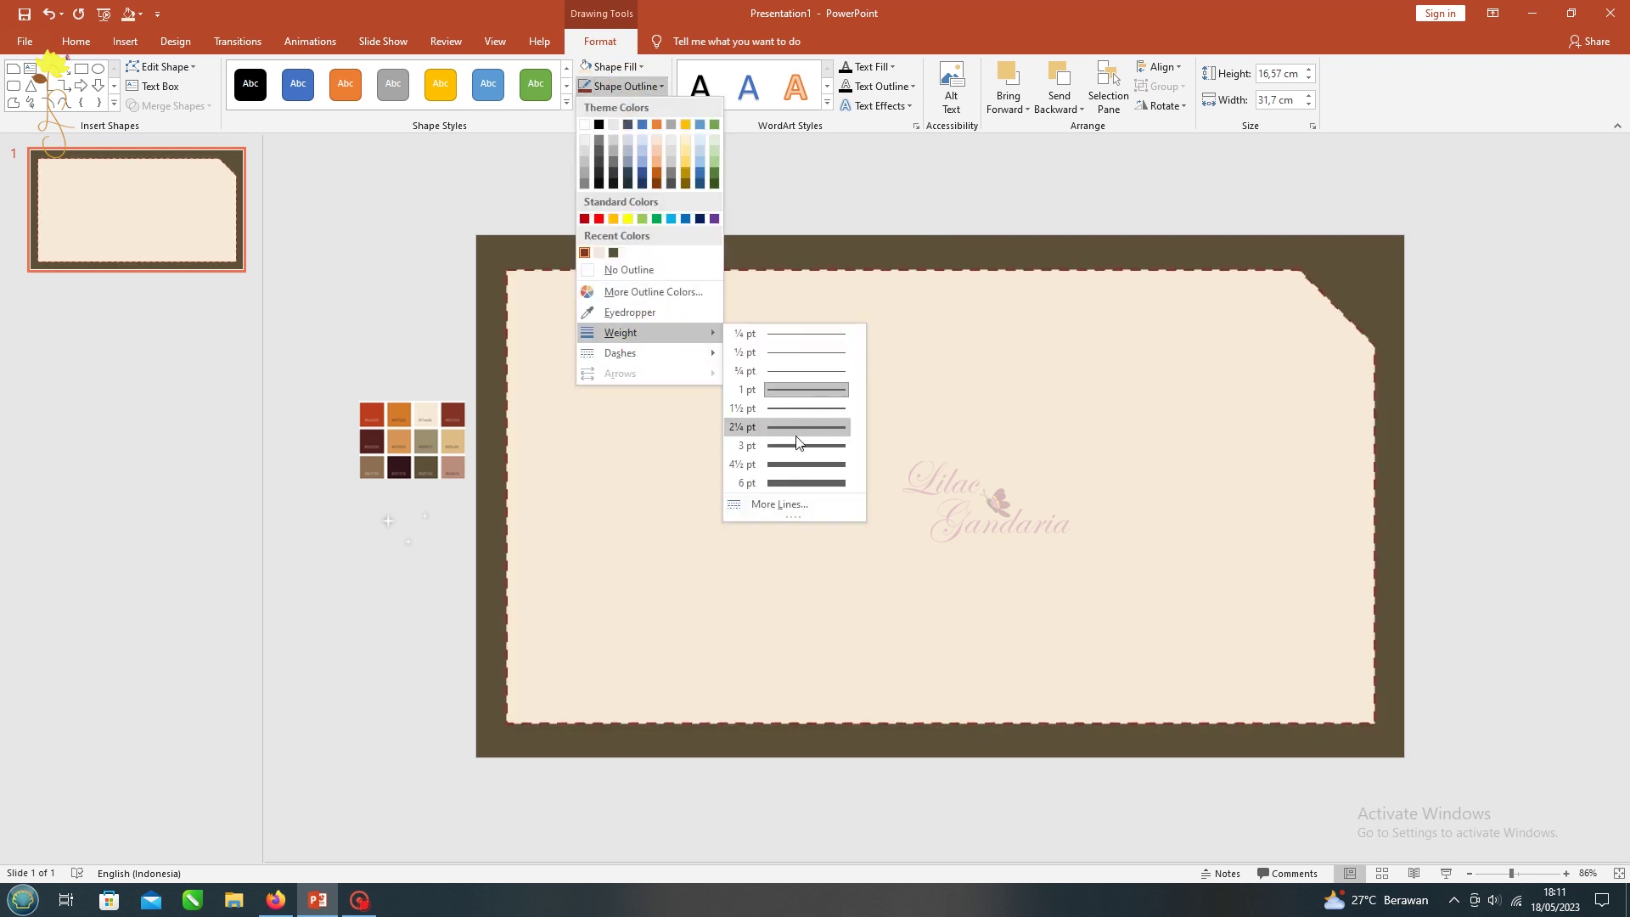
{"action": "left_click", "coordinate": [794, 426]}
{"action": "left_click", "coordinate": [465, 218]}
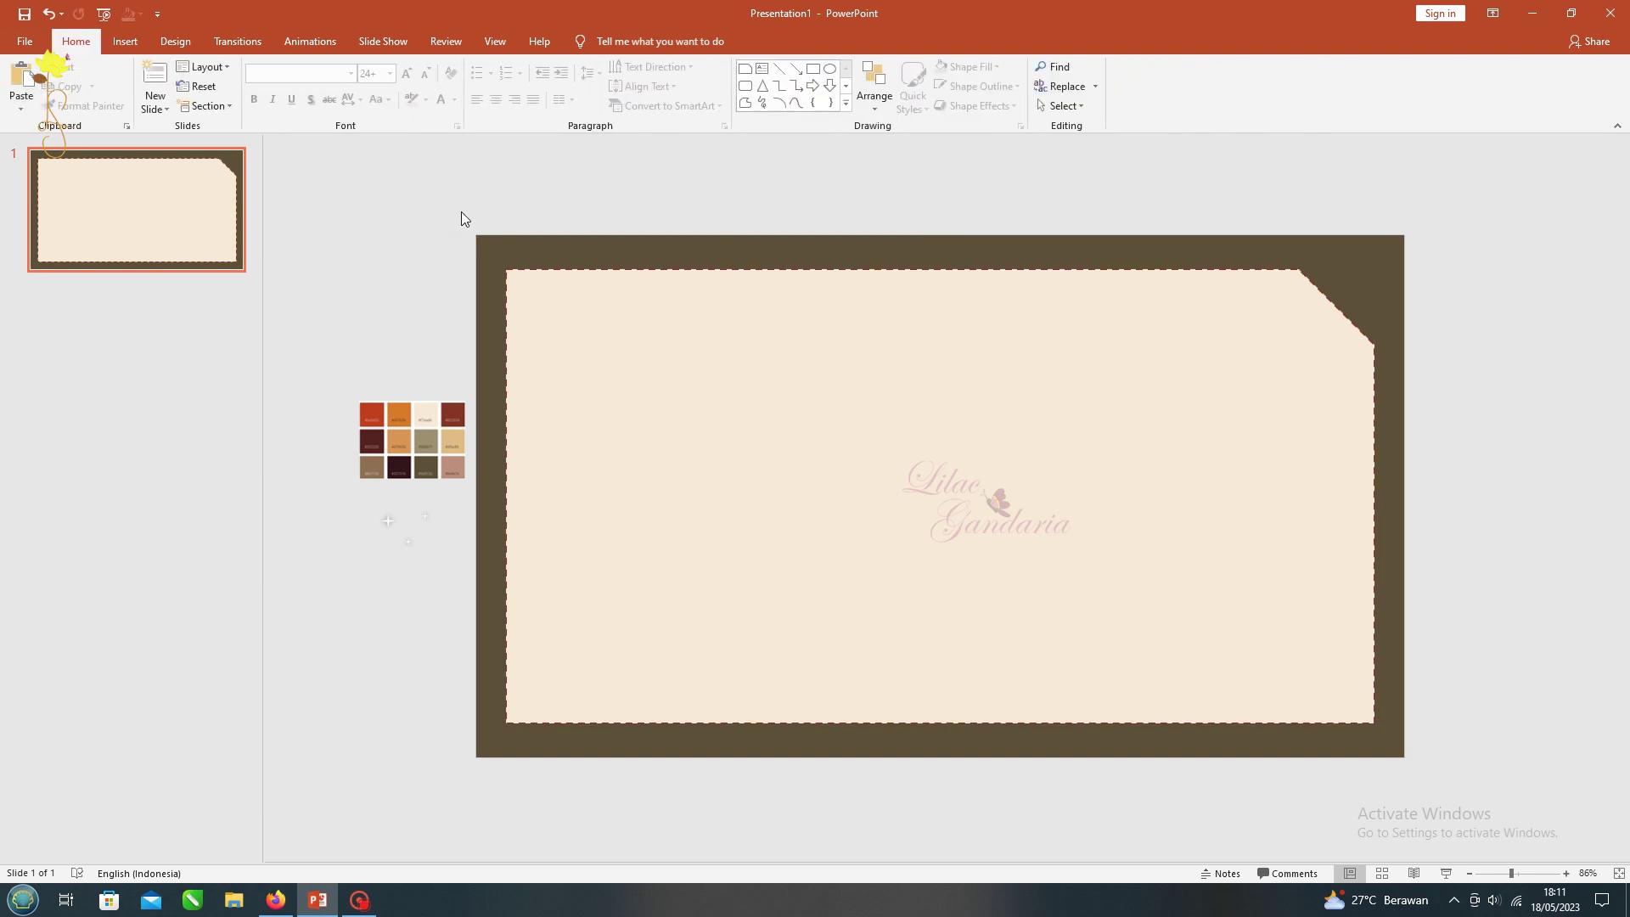
Insert the red cloud picture and crop its edges down
{"action": "left_click", "coordinate": [127, 44]}
{"action": "left_click", "coordinate": [109, 80]}
{"action": "scroll", "coordinate": [404, 304], "scroll_direction": "down", "scroll_amount": 3}
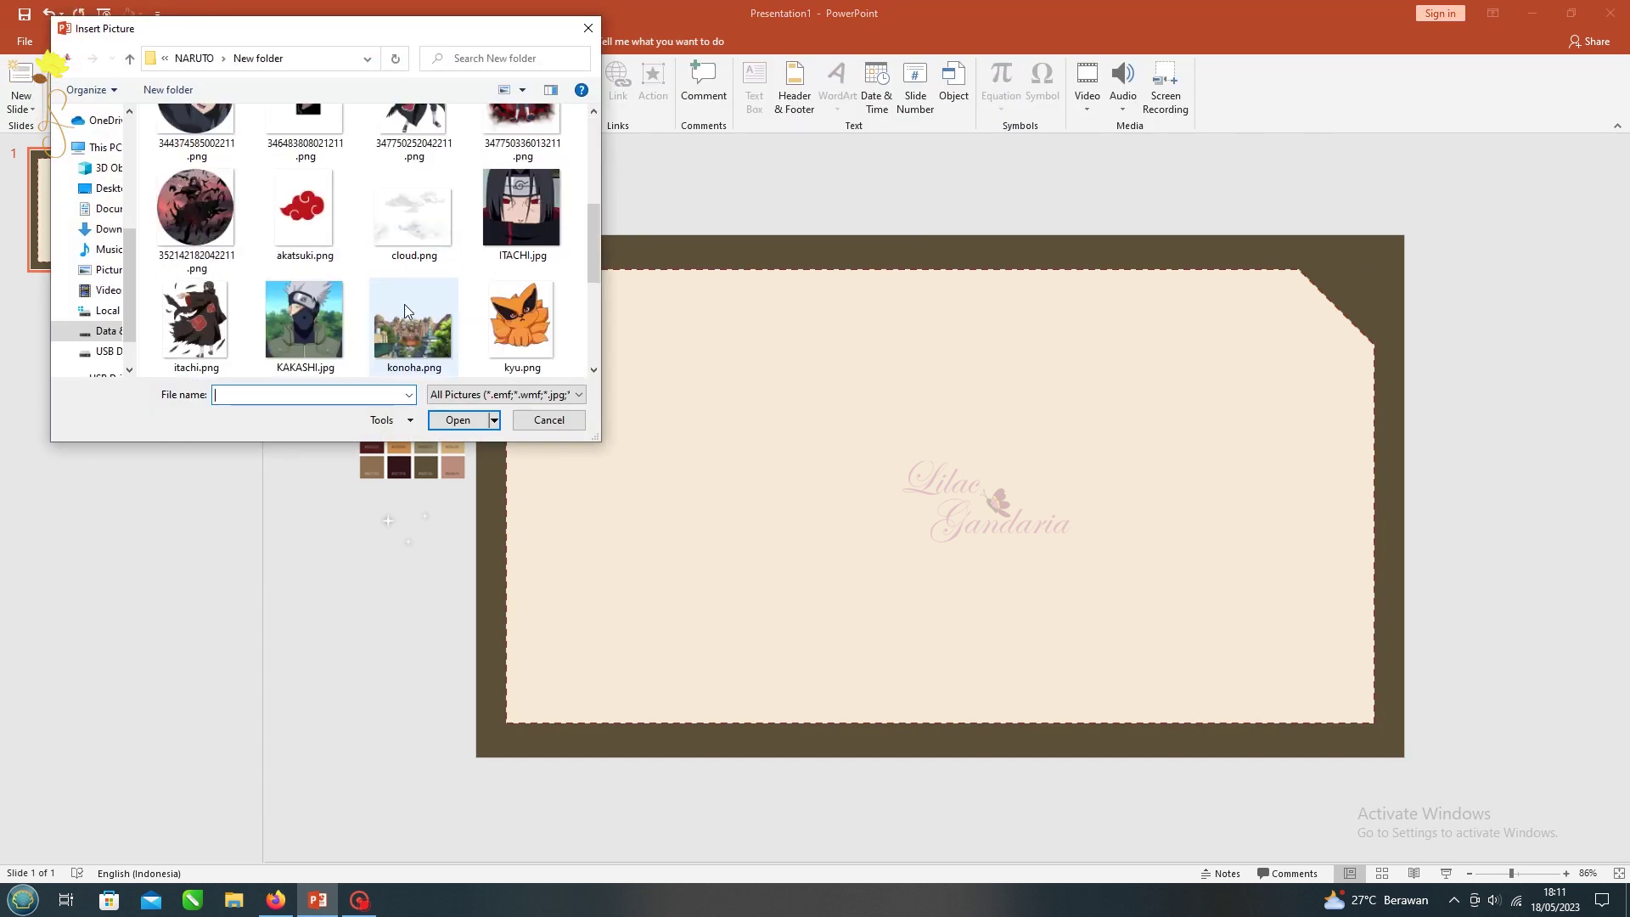
{"action": "double_click", "coordinate": [513, 343]}
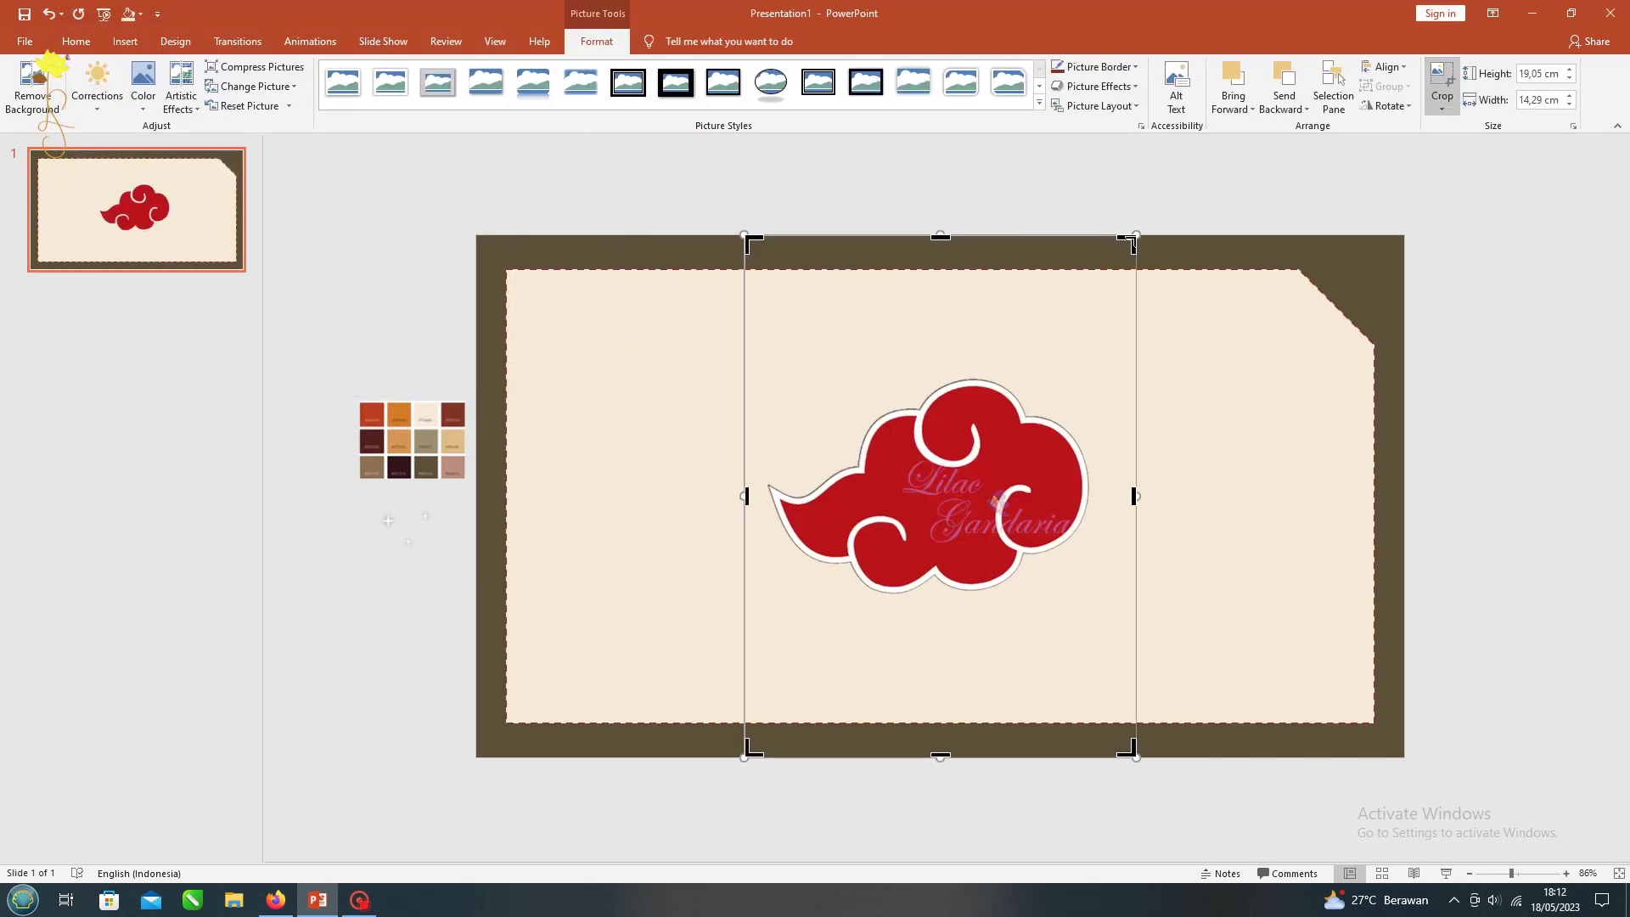
{"action": "left_click_drag", "start_coordinate": [1130, 241], "coordinate": [1101, 371]}
{"action": "left_click_drag", "start_coordinate": [751, 748], "coordinate": [760, 597]}
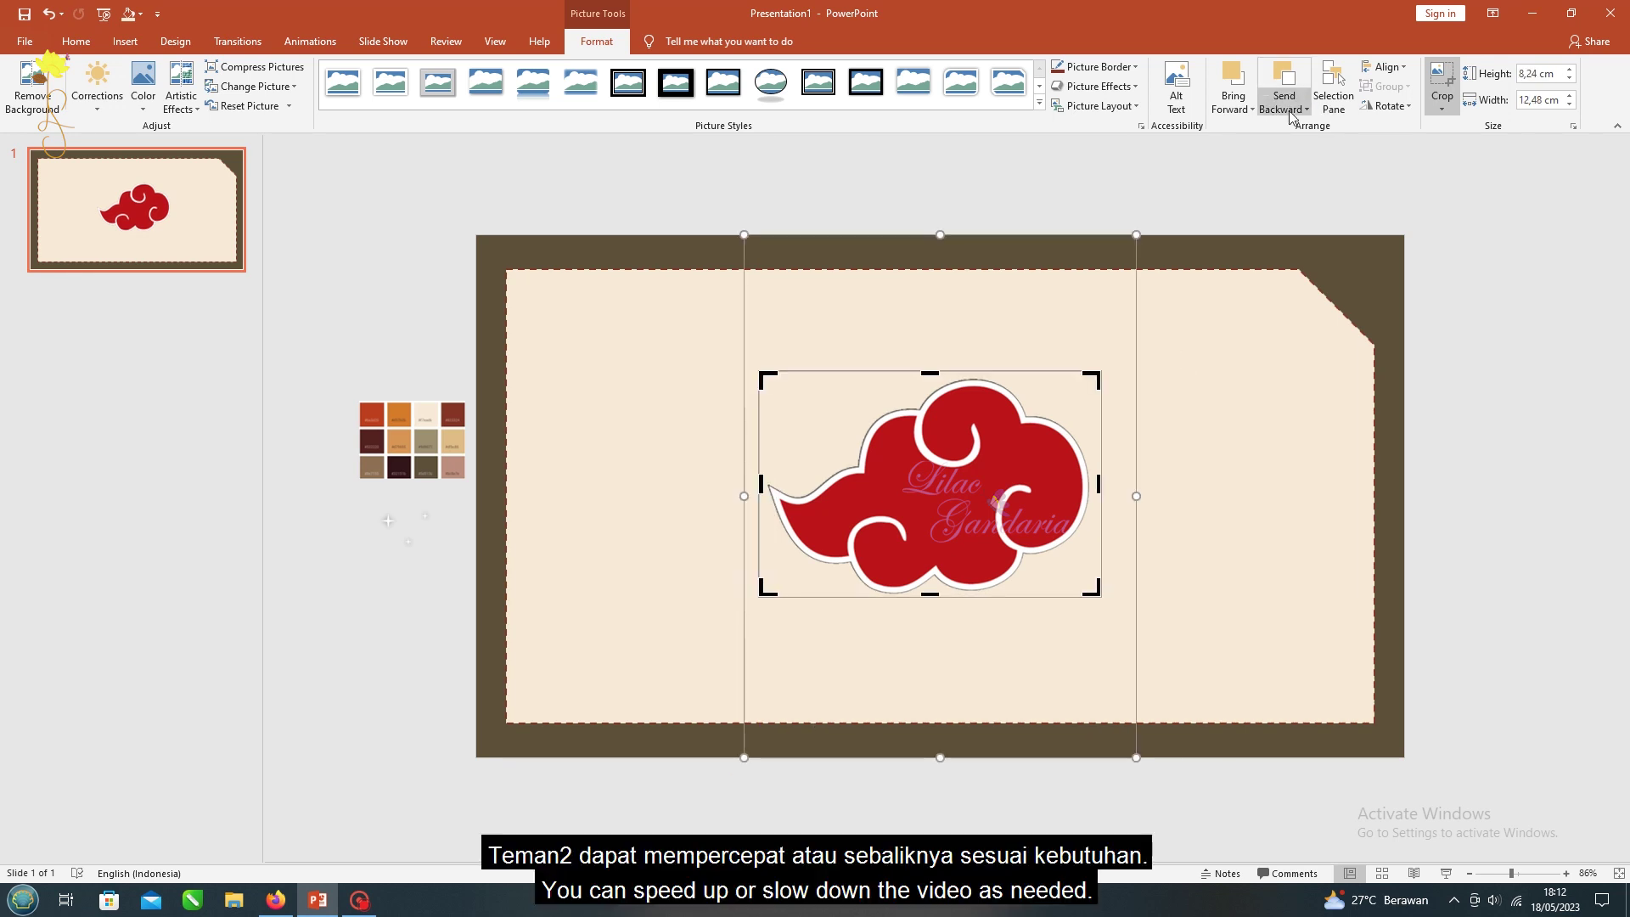
{"action": "left_click", "coordinate": [1443, 78]}
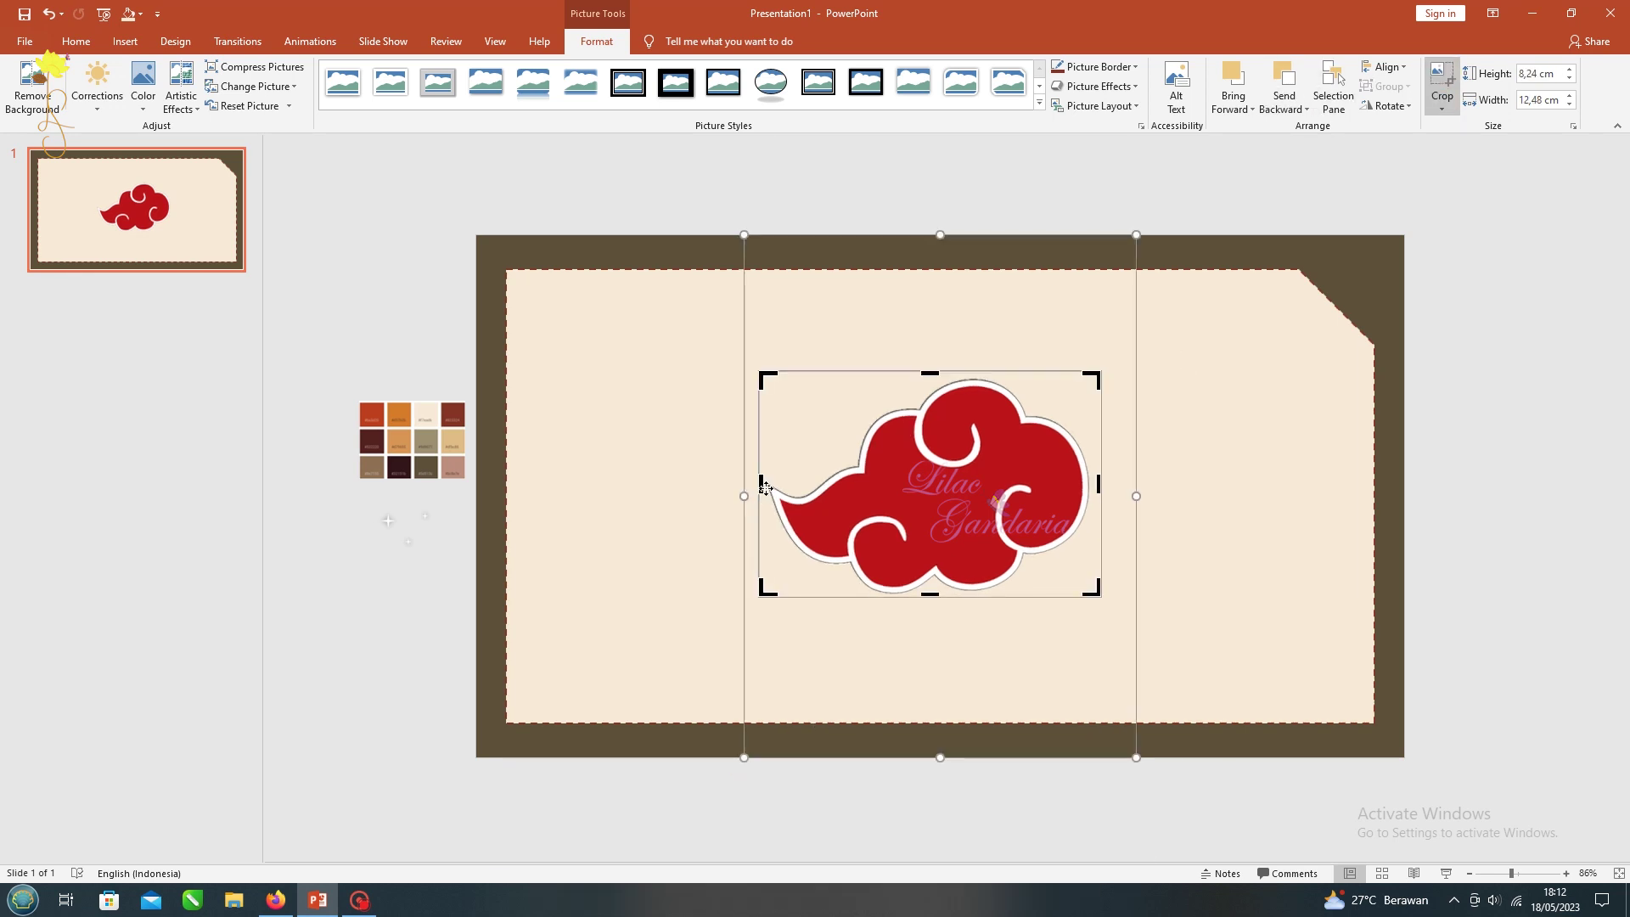
{"action": "mouse_move", "coordinate": [773, 487]}
{"action": "left_mouse_down"}
{"action": "mouse_move", "coordinate": [856, 472]}
{"action": "mouse_move", "coordinate": [505, 262]}
{"action": "left_mouse_up"}
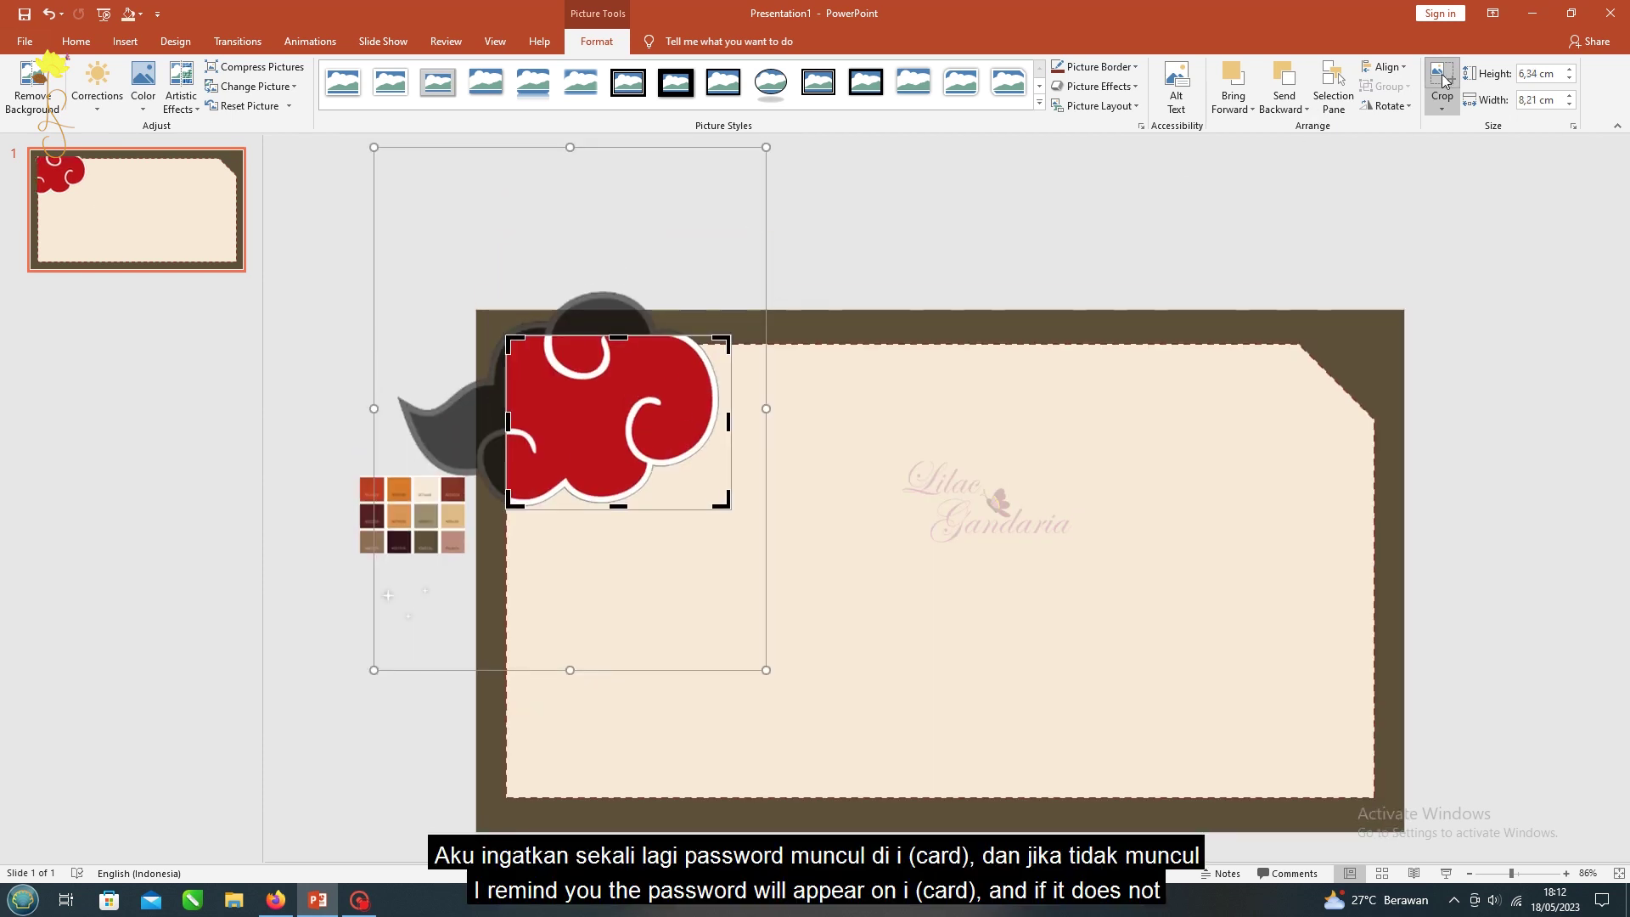
{"action": "key", "text": "Escape"}
Shrink the cloud and fit it into the top-left corner, undoing a trial rotation
{"action": "left_click_drag", "start_coordinate": [637, 353], "coordinate": [610, 328]}
{"action": "mouse_move", "coordinate": [698, 408]}
{"action": "left_mouse_down"}
{"action": "mouse_move", "coordinate": [625, 363]}
{"action": "mouse_move", "coordinate": [641, 362]}
{"action": "left_mouse_up"}
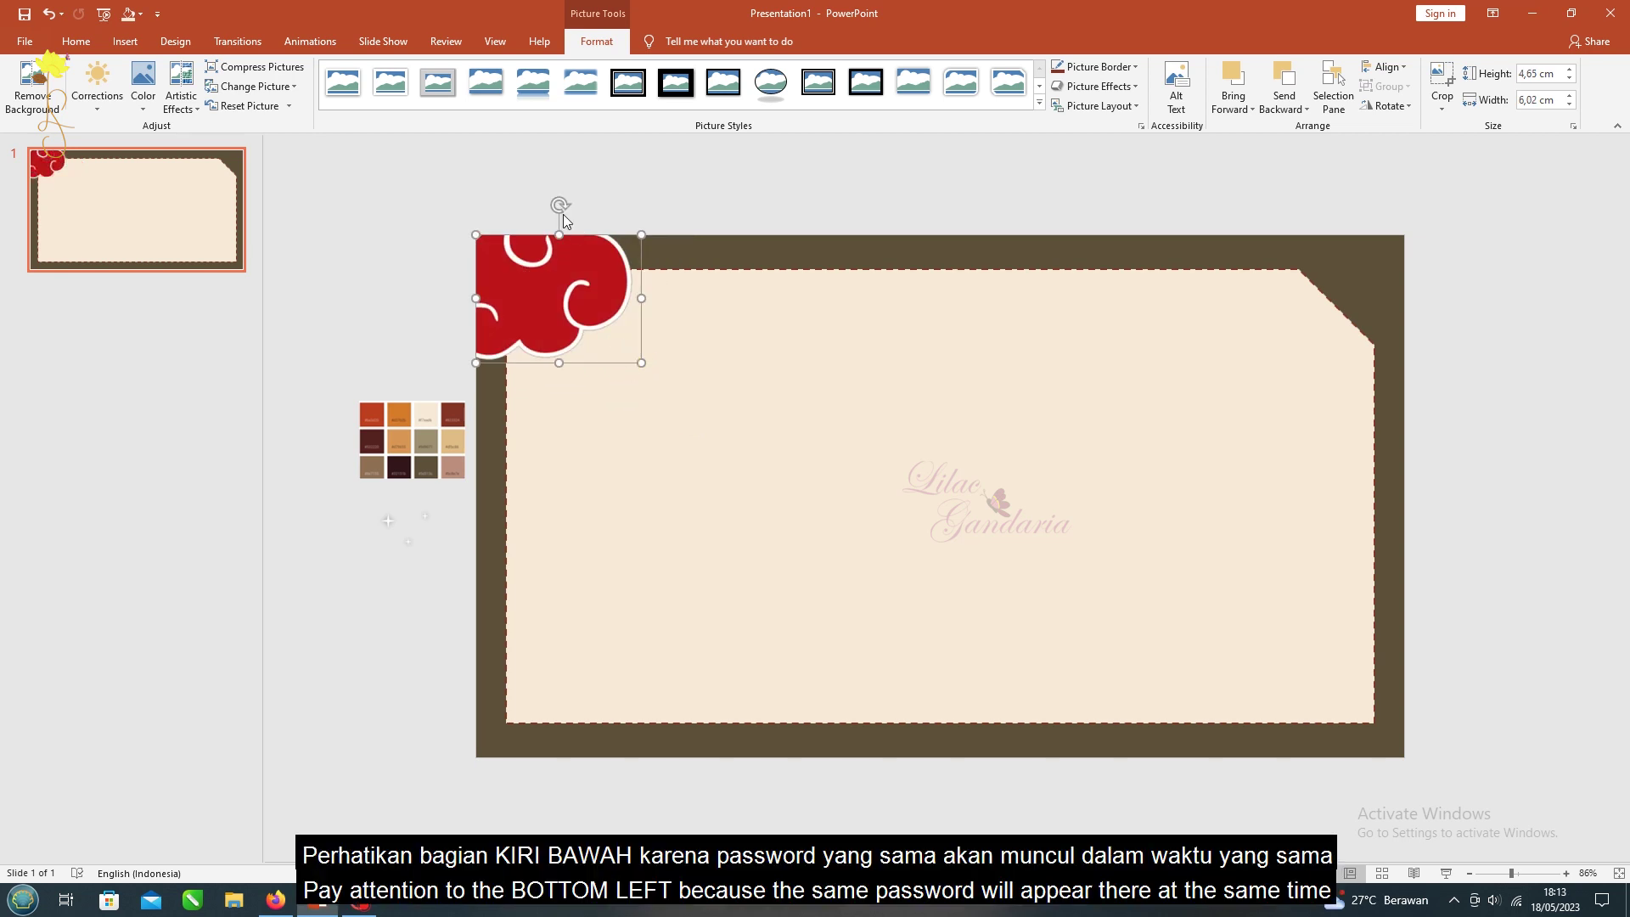
{"action": "left_click_drag", "start_coordinate": [579, 289], "coordinate": [587, 317]}
{"action": "left_click", "coordinate": [1444, 81]}
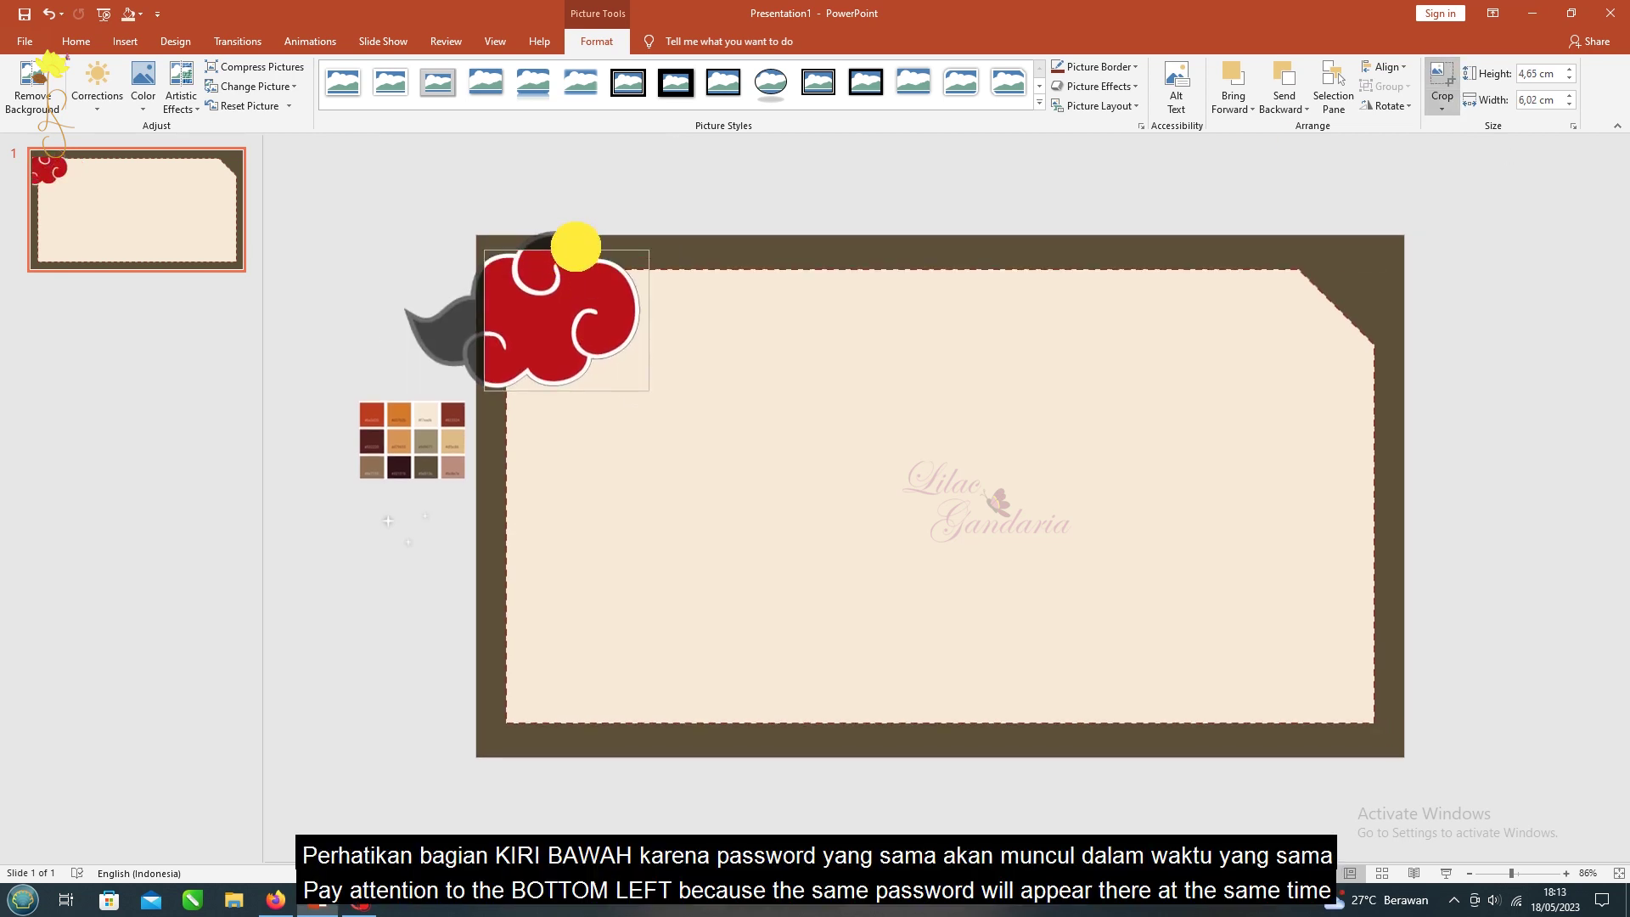
{"action": "left_click", "coordinate": [1444, 80]}
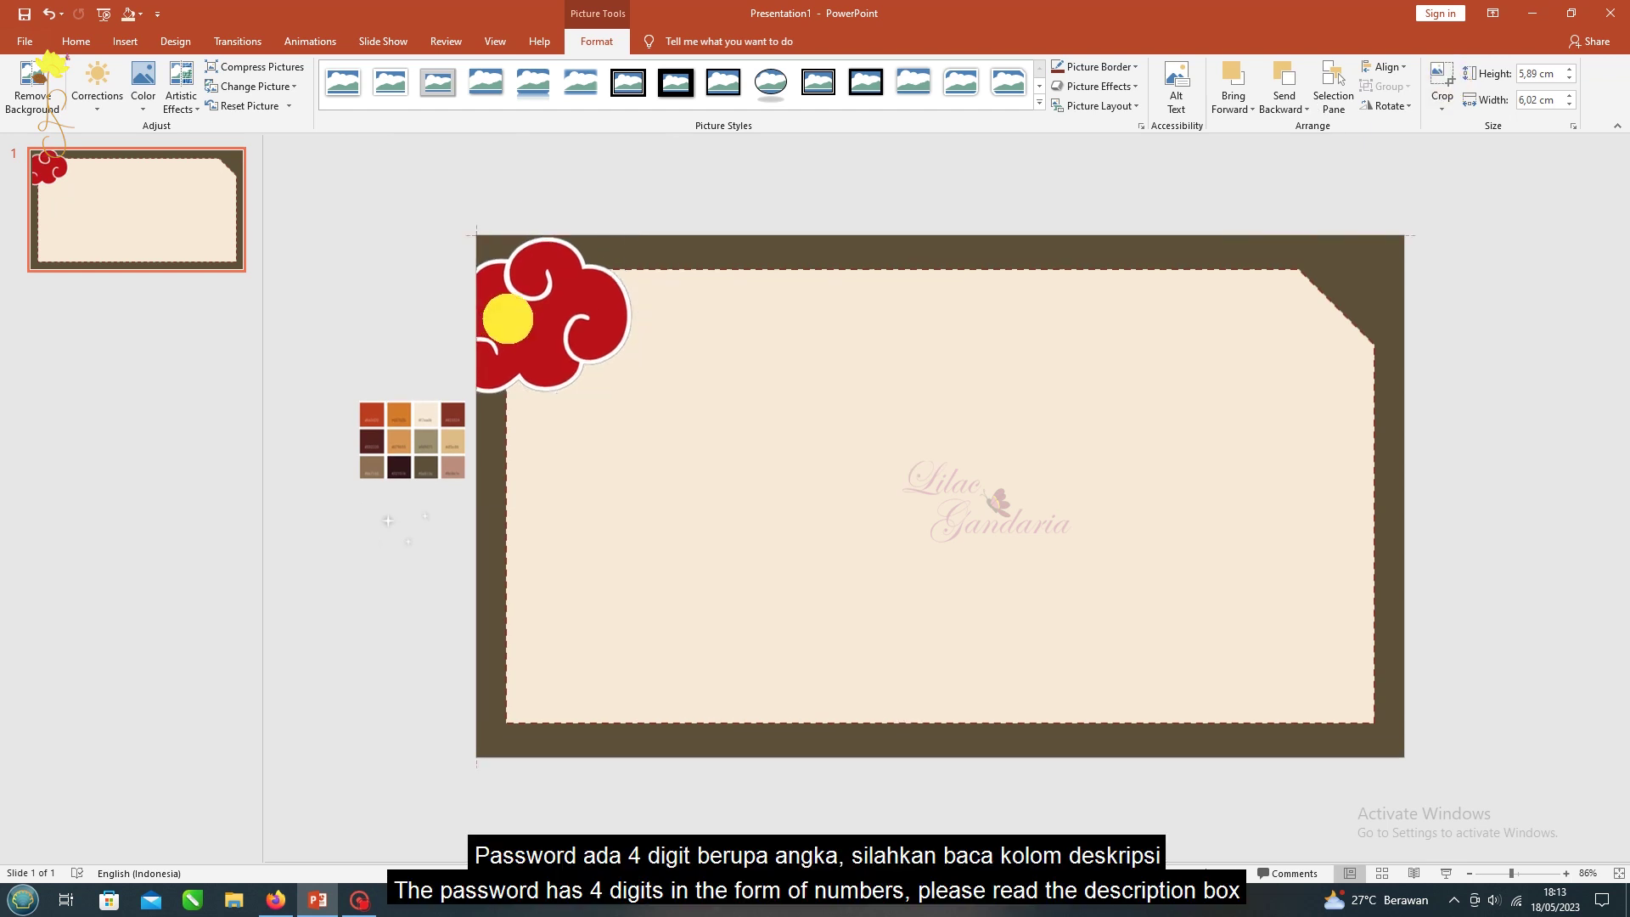
{"action": "left_click_drag", "start_coordinate": [567, 216], "coordinate": [599, 307]}
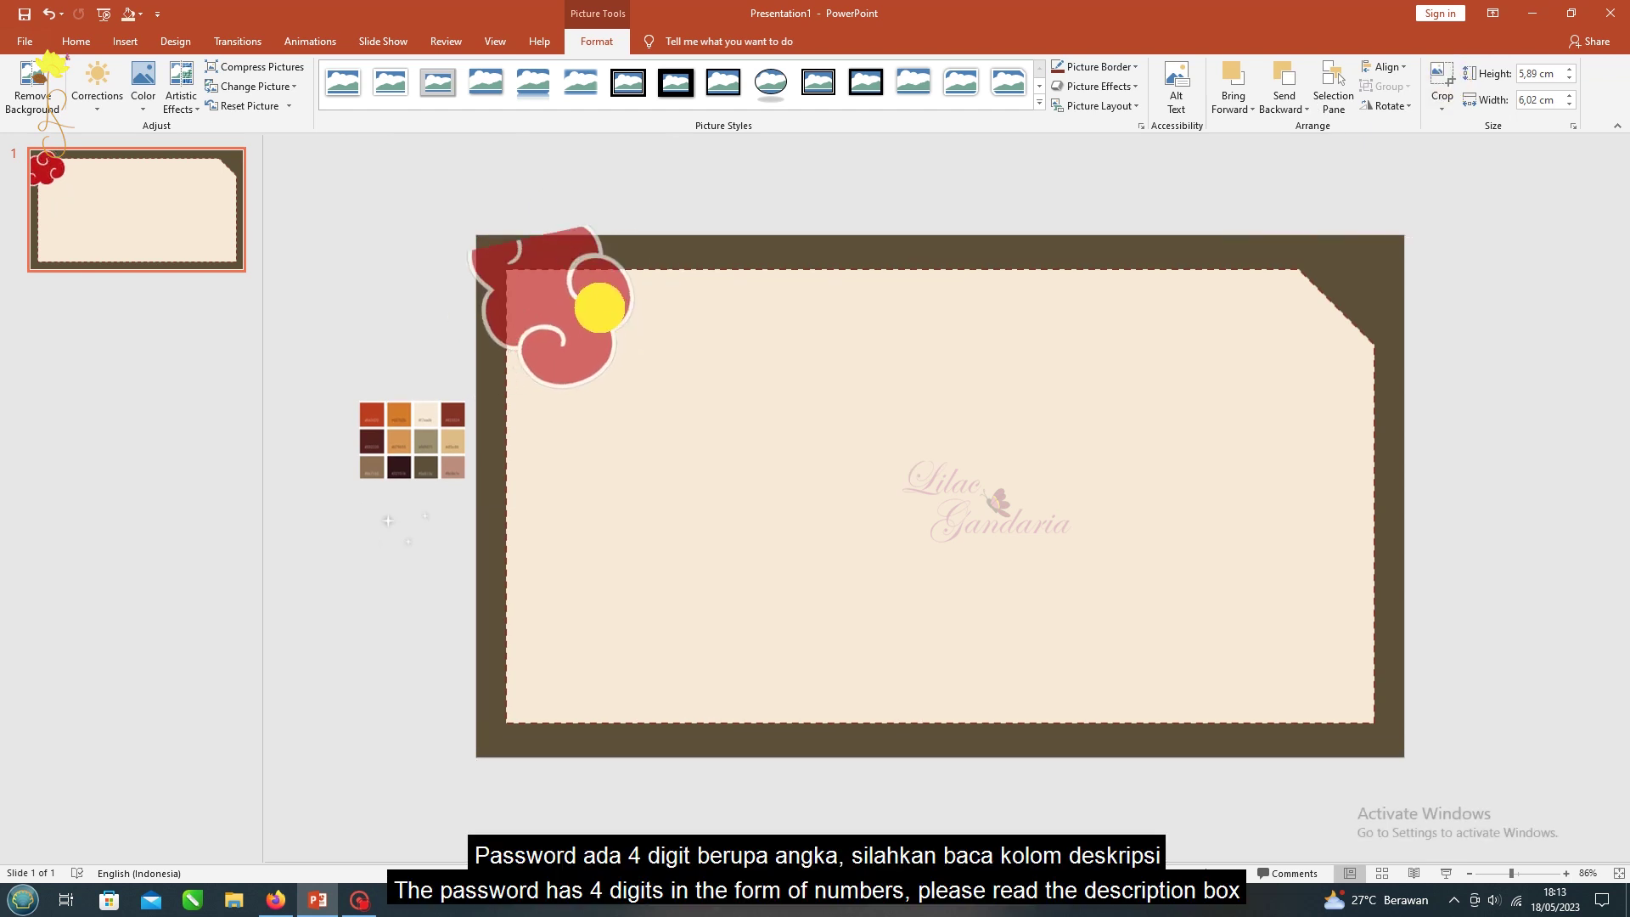
{"action": "left_click_drag", "start_coordinate": [600, 308], "coordinate": [612, 269]}
{"action": "left_click", "coordinate": [568, 320]}
{"action": "left_click", "coordinate": [1431, 81]}
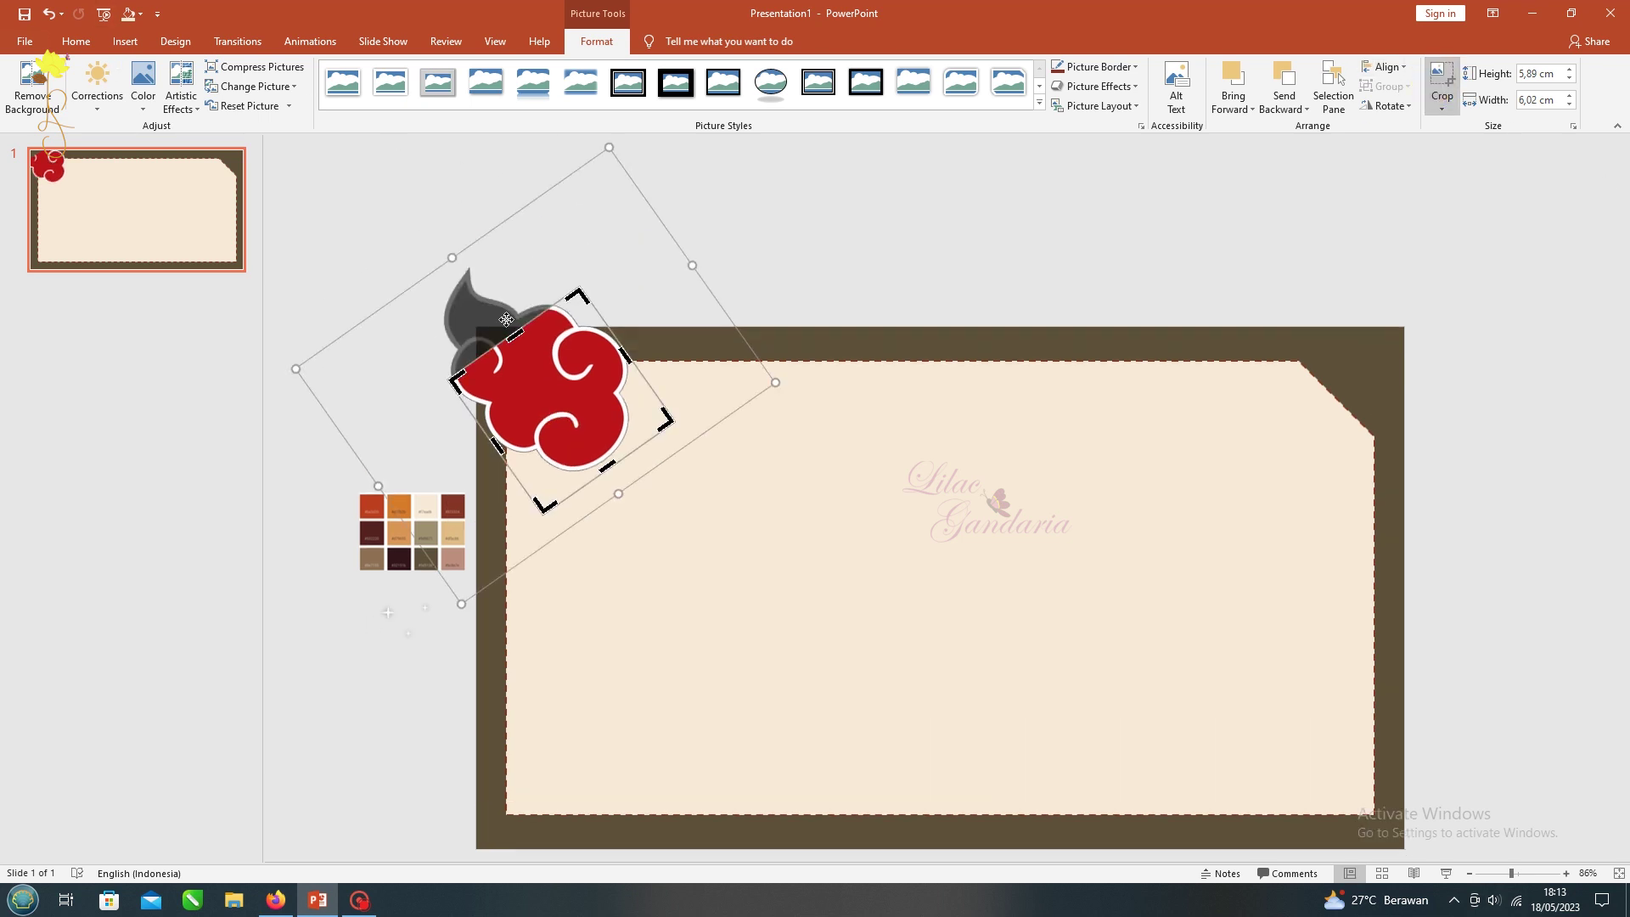
{"action": "key", "text": "ctrl+z"}
{"action": "left_click", "coordinate": [626, 283]}
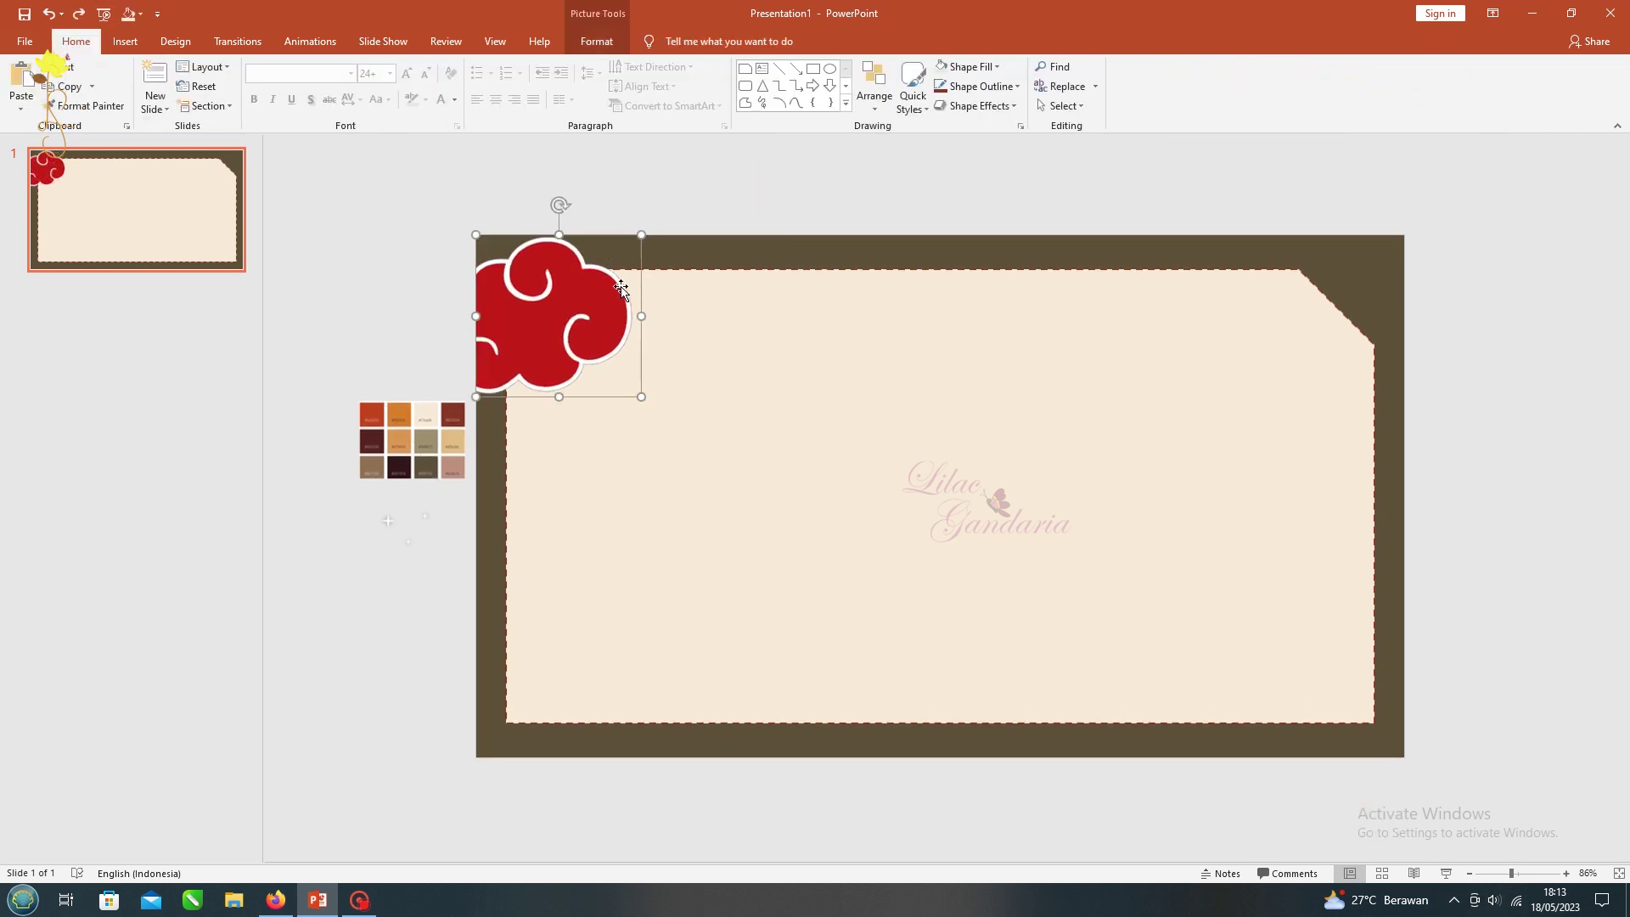
Flip the cloud and crop its top so it sits in the top-left corner
{"action": "left_click", "coordinate": [607, 41]}
{"action": "left_click", "coordinate": [1386, 105]}
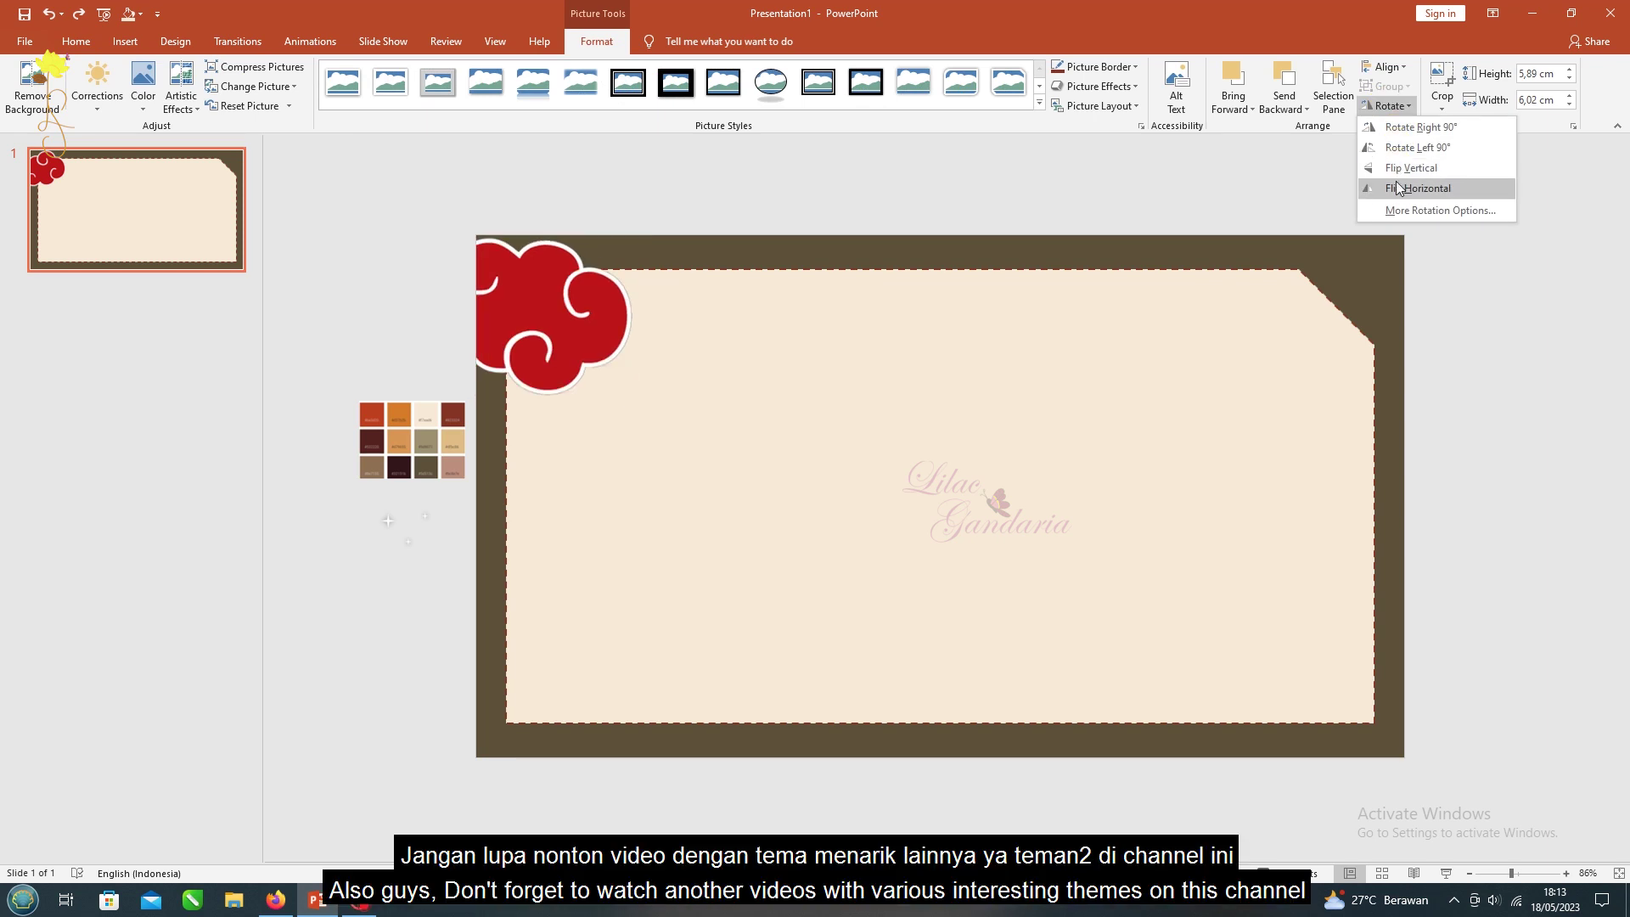
{"action": "left_click", "coordinate": [1410, 167]}
{"action": "left_click", "coordinate": [586, 332]}
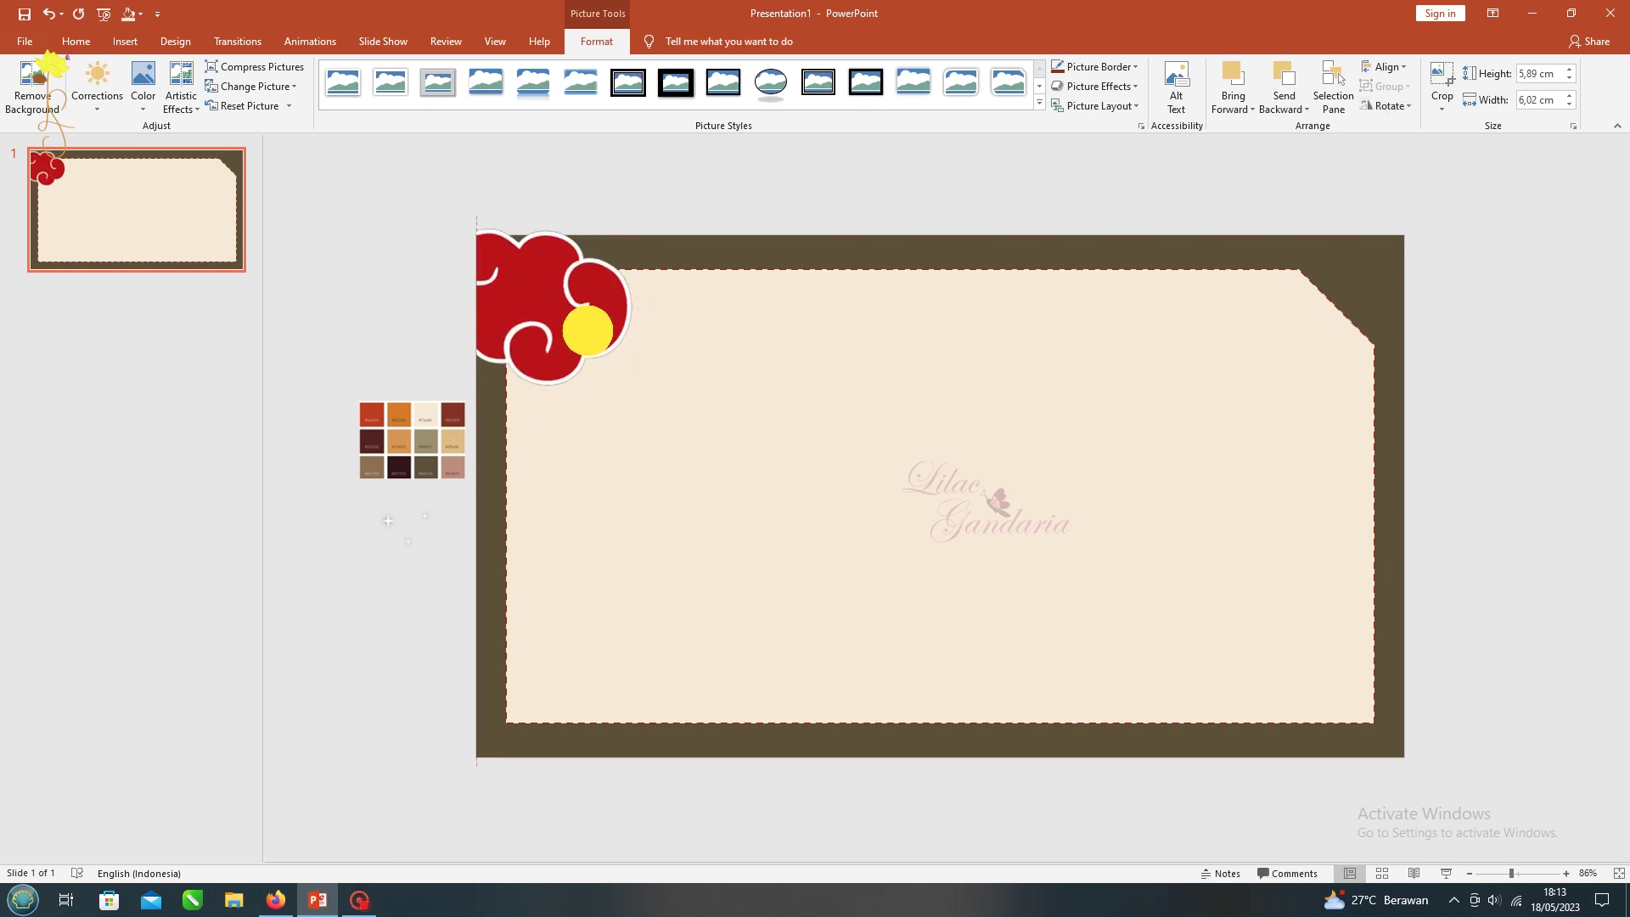
{"action": "left_click", "coordinate": [1441, 93]}
{"action": "left_click_drag", "start_coordinate": [551, 256], "coordinate": [551, 274]}
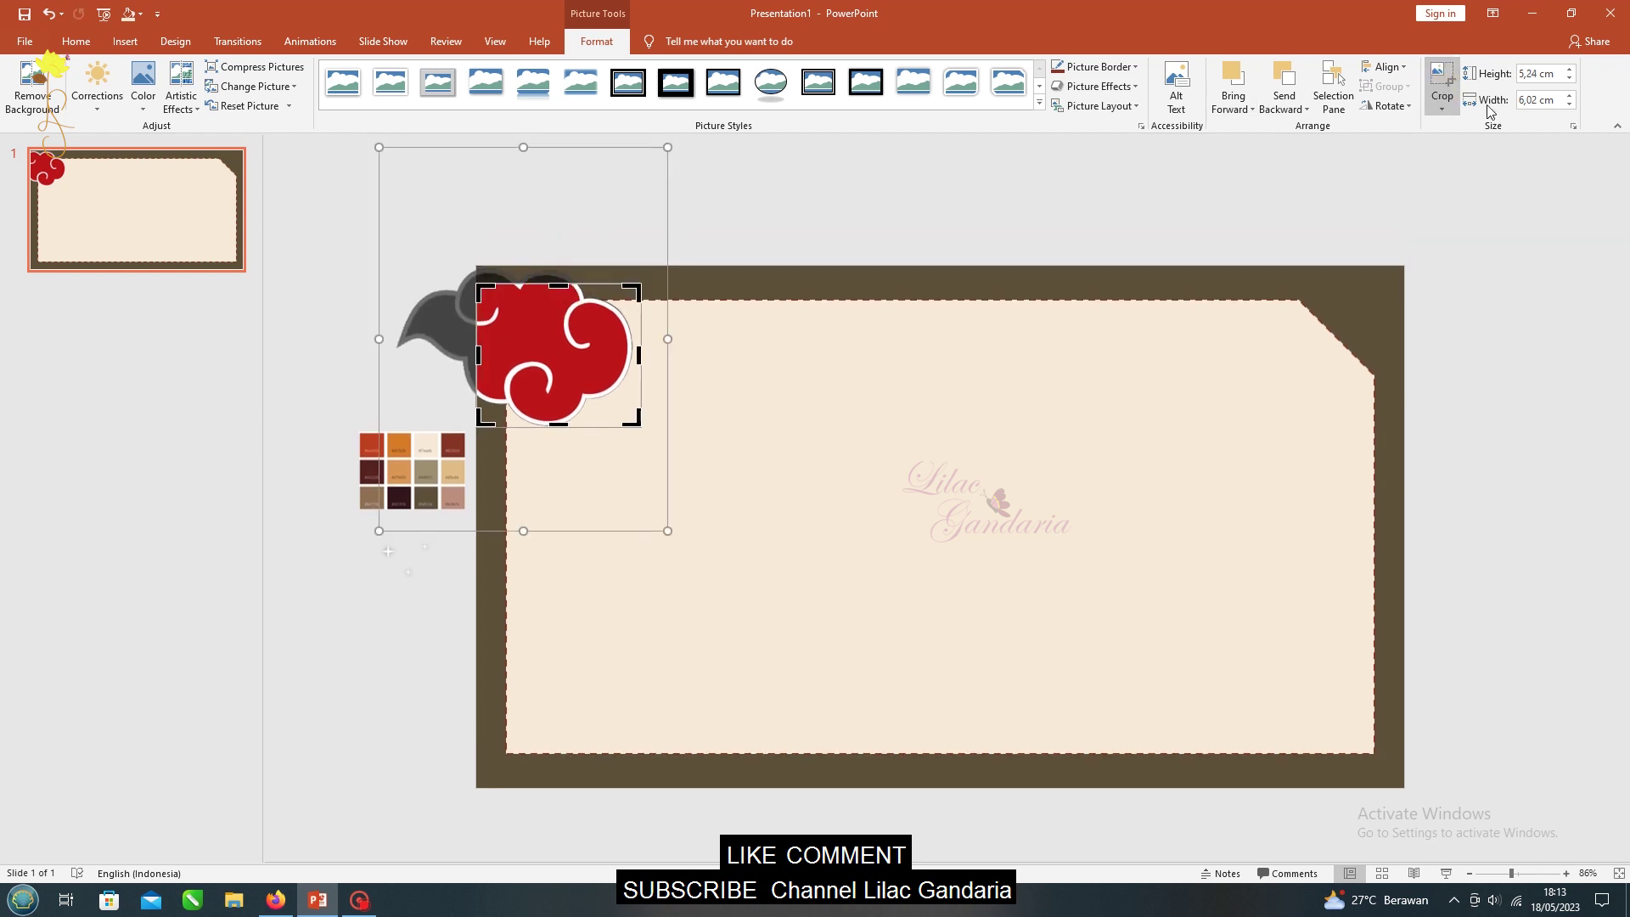
{"action": "mouse_move", "coordinate": [614, 350]}
{"action": "left_mouse_down"}
{"action": "mouse_move", "coordinate": [614, 311]}
{"action": "mouse_move", "coordinate": [1173, 602]}
{"action": "left_mouse_up"}
Rotate the second cloud left 90°, flip it, and move it to the bottom-right corner
{"action": "left_click", "coordinate": [1401, 105]}
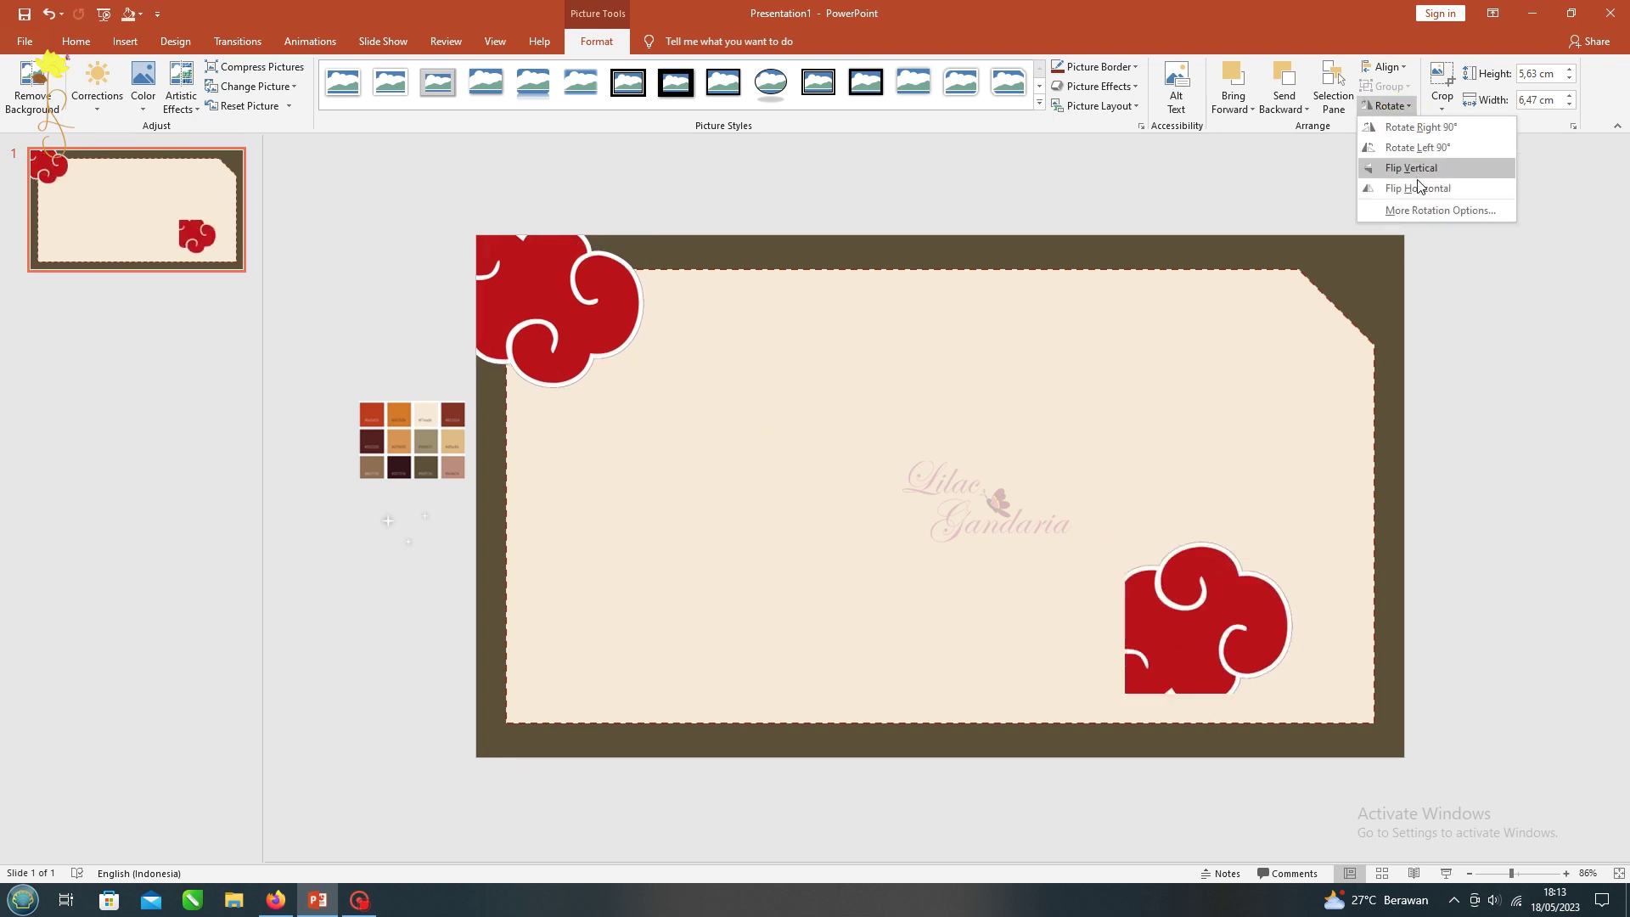
{"action": "left_click", "coordinate": [1432, 148]}
{"action": "left_click", "coordinate": [1401, 105]}
{"action": "left_click", "coordinate": [1418, 187]}
{"action": "left_click_drag", "start_coordinate": [1229, 676], "coordinate": [1345, 728]}
{"action": "left_click", "coordinate": [1450, 569]}
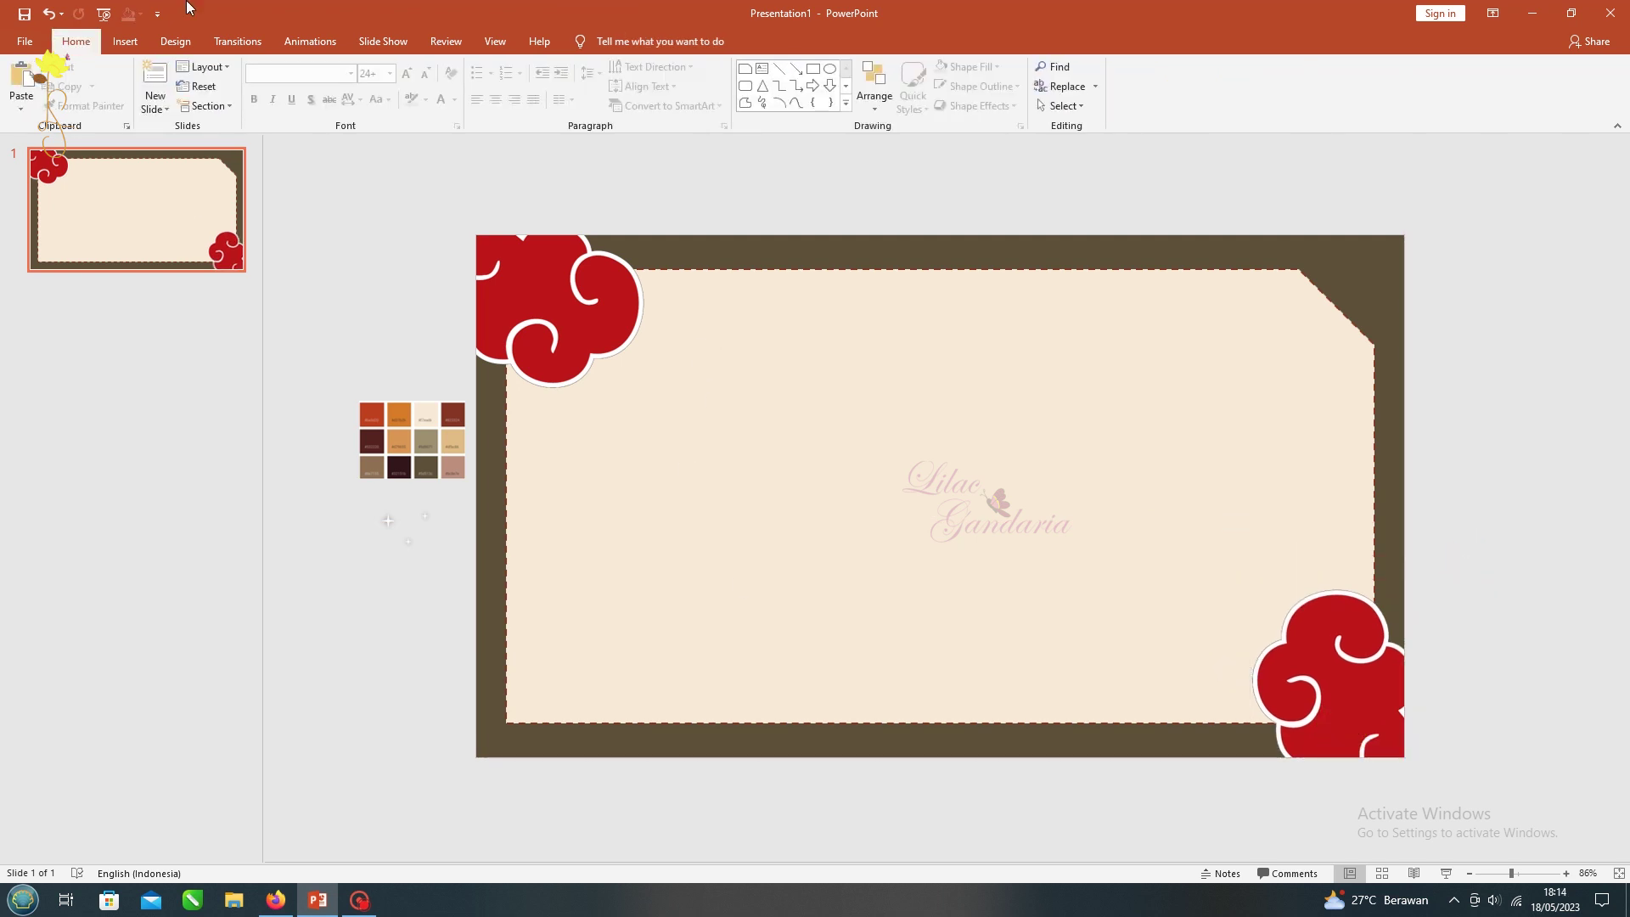
Open Insert Pictures and start choosing the uchiwa fan picture
{"action": "left_click", "coordinate": [127, 40]}
{"action": "left_click", "coordinate": [100, 85]}
{"action": "left_click", "coordinate": [317, 294]}
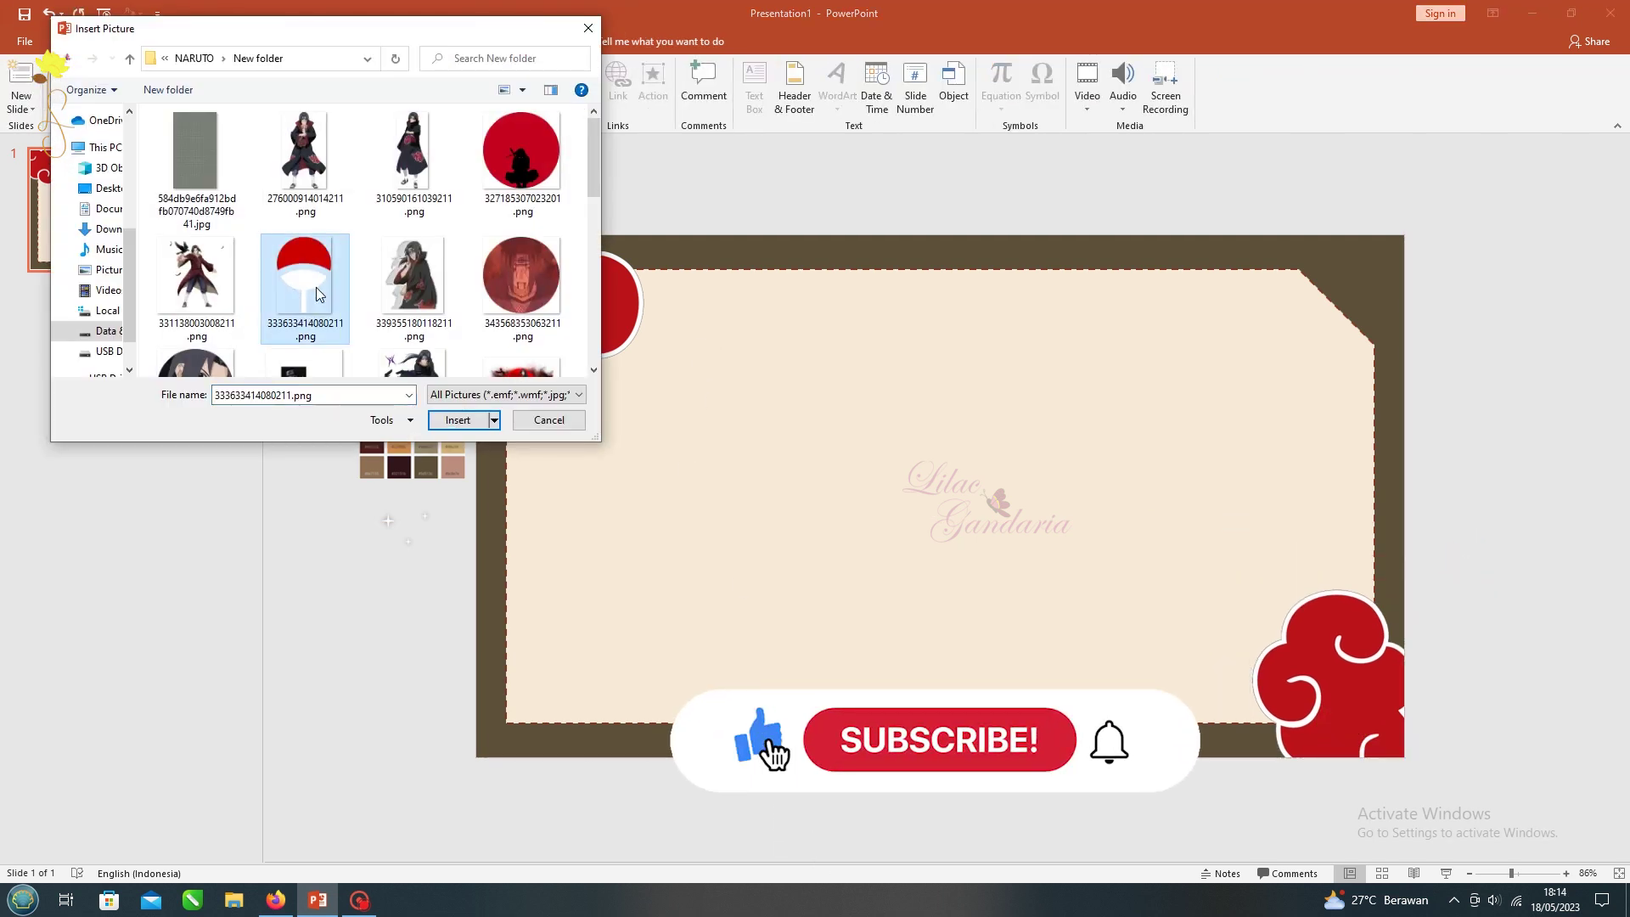
Insert four pictures together: uchiwa fan, standing Itachi, ITACHI.jpg and the crow scene
{"action": "scroll", "coordinate": [307, 309], "scroll_direction": "down", "scroll_amount": 1}
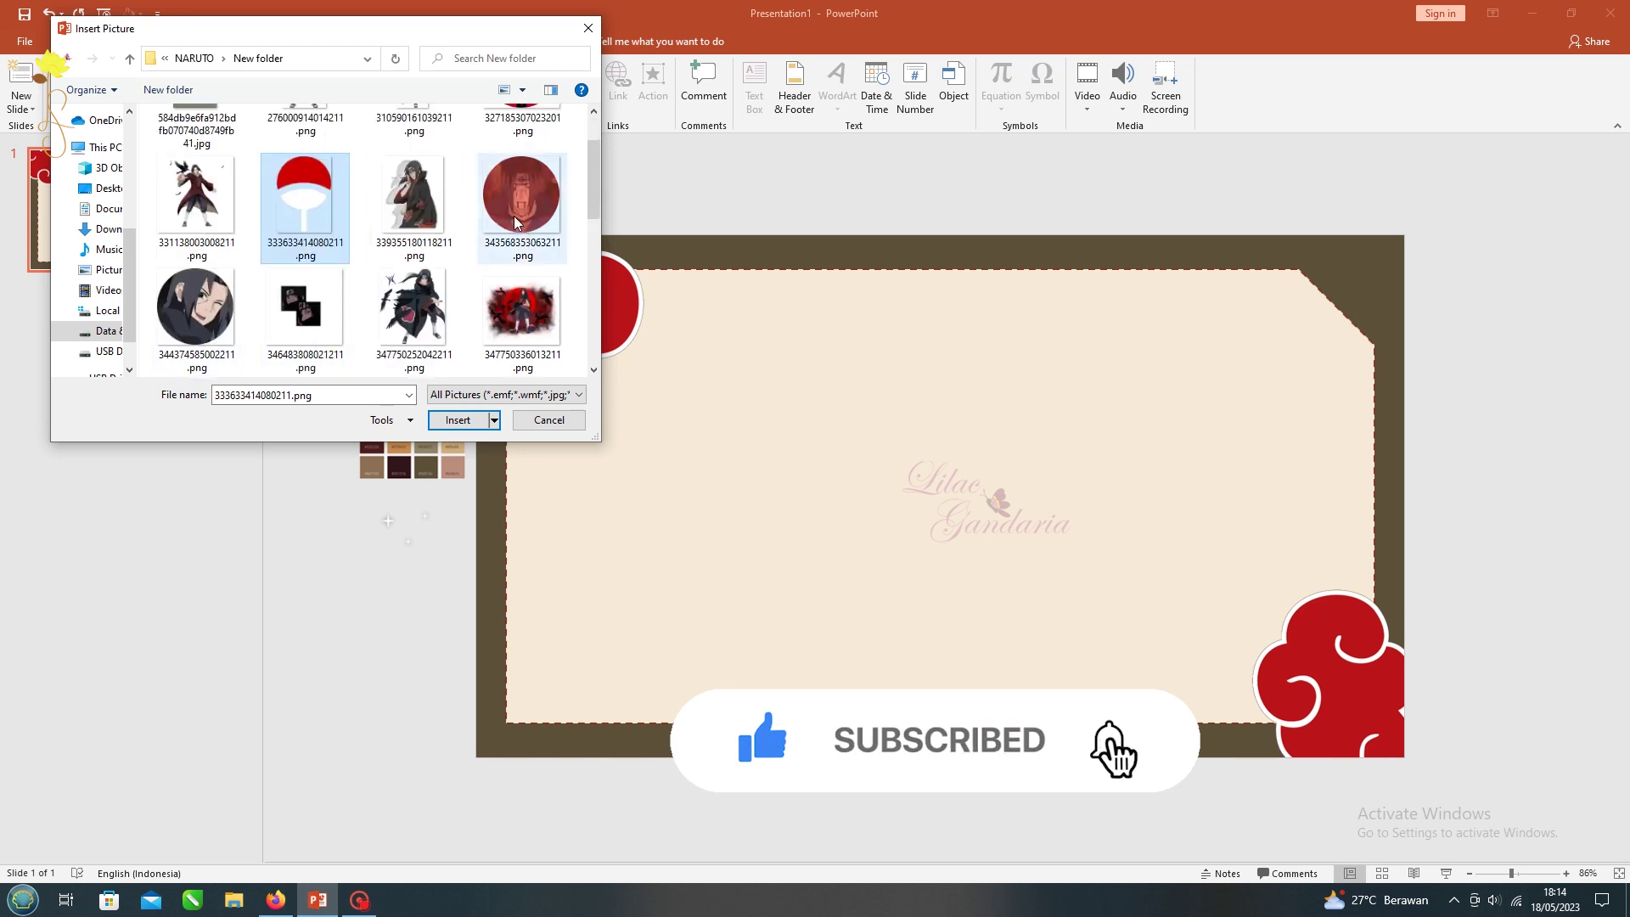
{"action": "left_click", "coordinate": [414, 204], "text": "ctrl"}
{"action": "scroll", "coordinate": [519, 306], "scroll_direction": "down", "scroll_amount": 1}
{"action": "left_click", "coordinate": [519, 304], "text": "ctrl"}
{"action": "left_click", "coordinate": [522, 195], "text": "ctrl"}
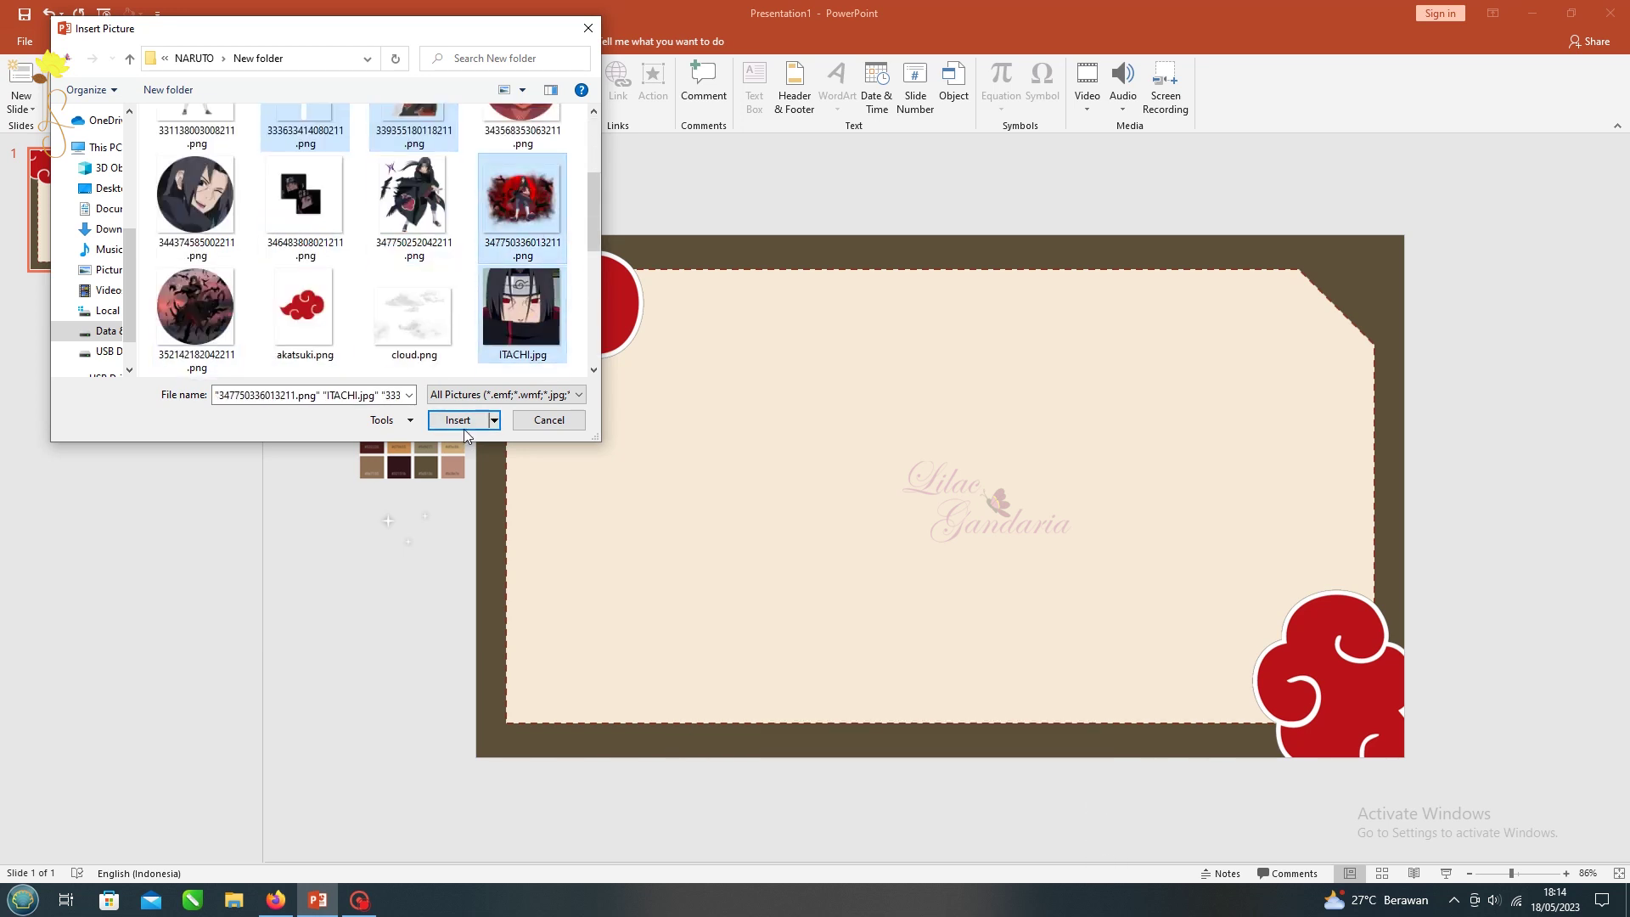
{"action": "left_click", "coordinate": [458, 420]}
Place the face left, crow centre, standing Itachi right, and the shrunken fan bottom-left
{"action": "left_click", "coordinate": [888, 473]}
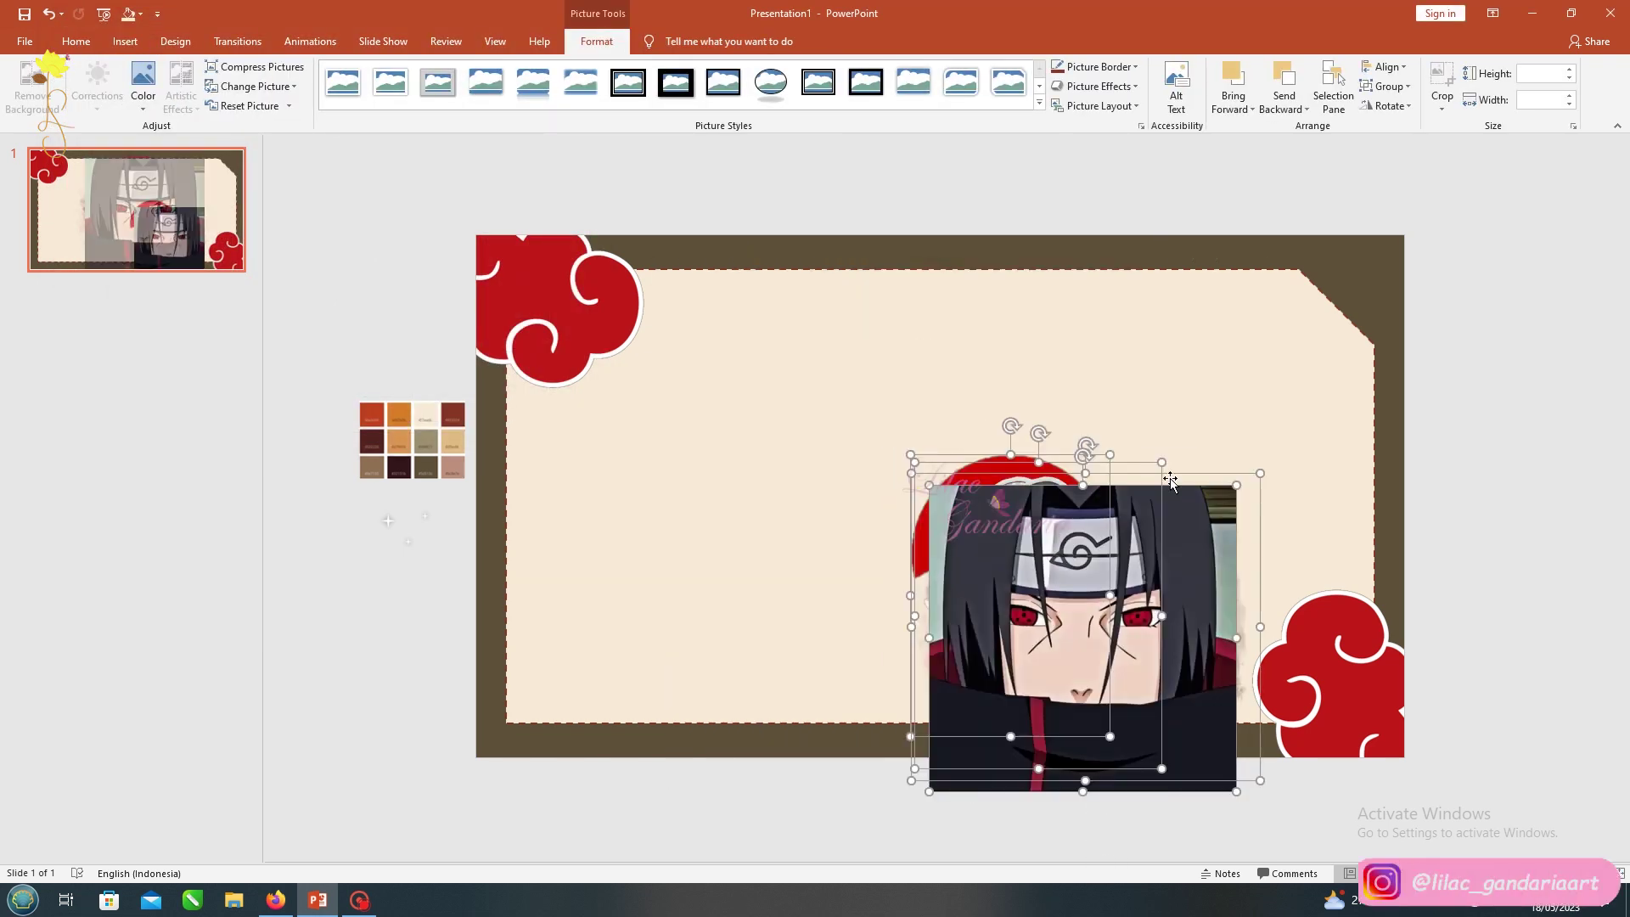
{"action": "left_click_drag", "start_coordinate": [1187, 566], "coordinate": [764, 471]}
{"action": "left_click_drag", "start_coordinate": [812, 389], "coordinate": [704, 498]}
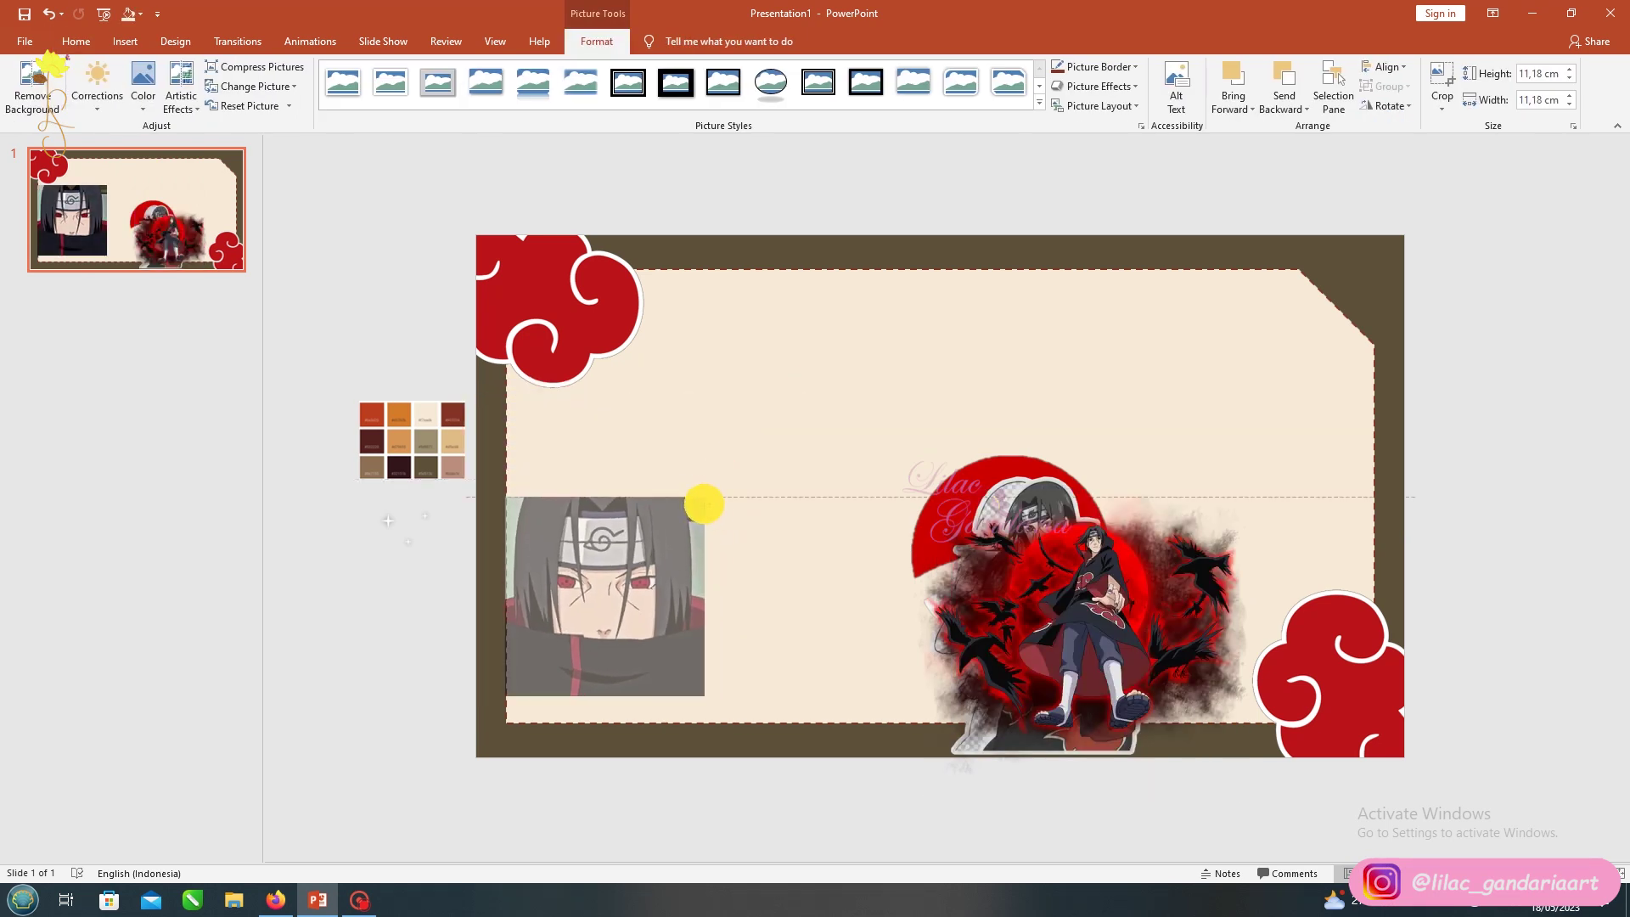
{"action": "left_click_drag", "start_coordinate": [624, 567], "coordinate": [640, 473]}
{"action": "left_click_drag", "start_coordinate": [980, 679], "coordinate": [883, 430]}
{"action": "left_click_drag", "start_coordinate": [1032, 624], "coordinate": [1267, 477]}
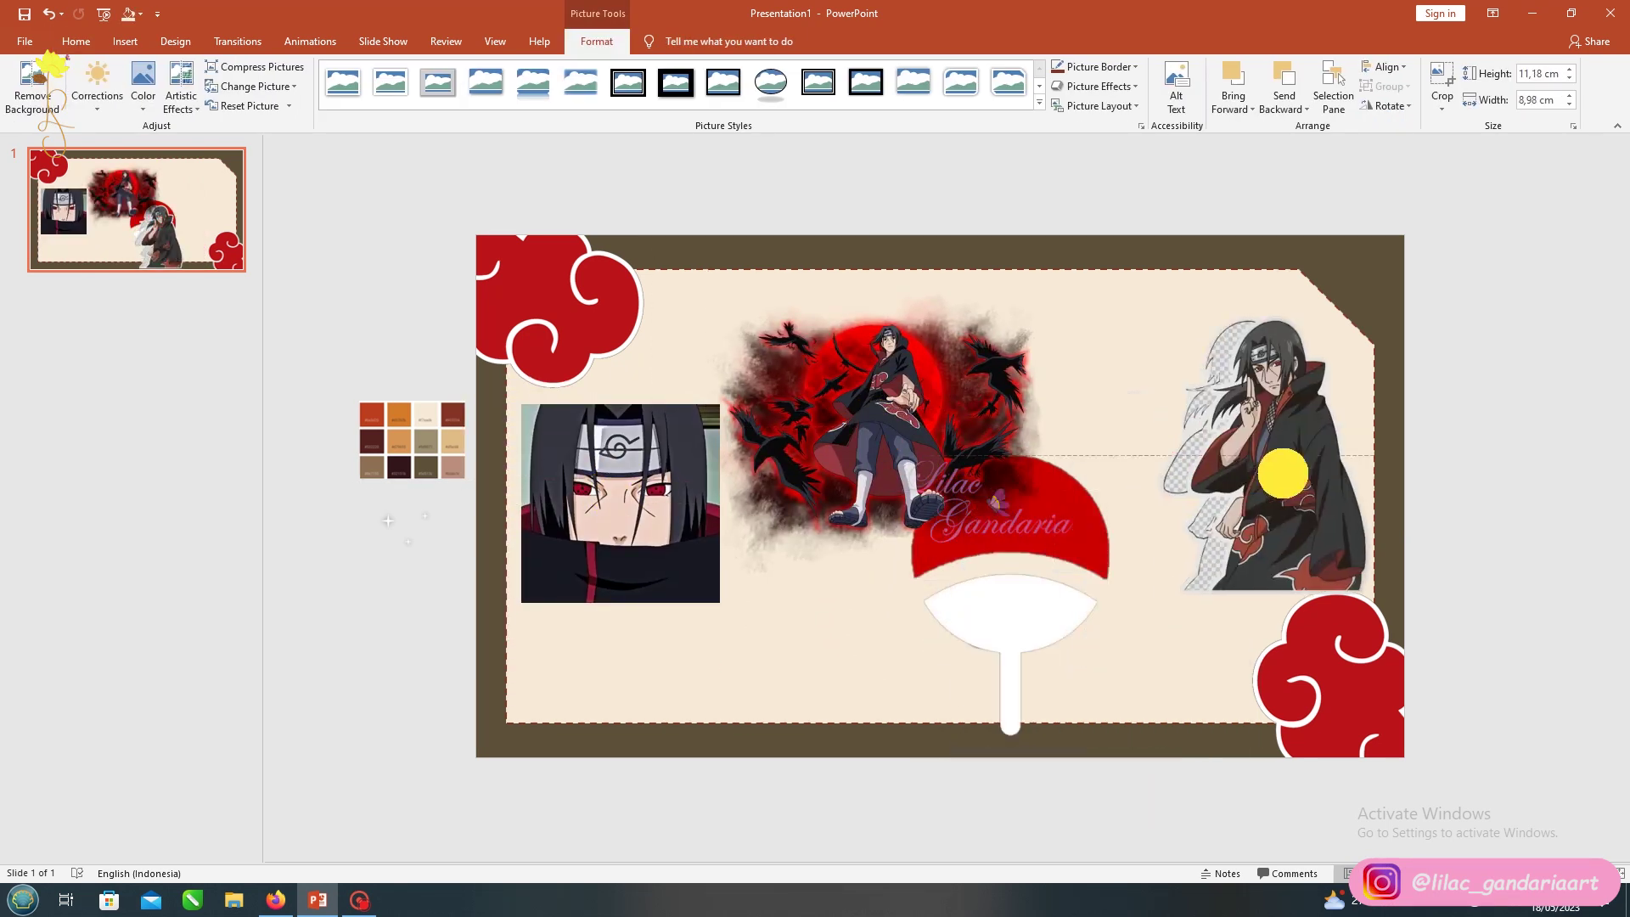
{"action": "left_click", "coordinate": [991, 438]}
{"action": "left_click", "coordinate": [1091, 518]}
{"action": "mouse_move", "coordinate": [1109, 463]}
{"action": "left_mouse_down"}
{"action": "mouse_move", "coordinate": [1020, 590]}
{"action": "mouse_move", "coordinate": [940, 664]}
{"action": "mouse_move", "coordinate": [521, 684]}
{"action": "left_mouse_up"}
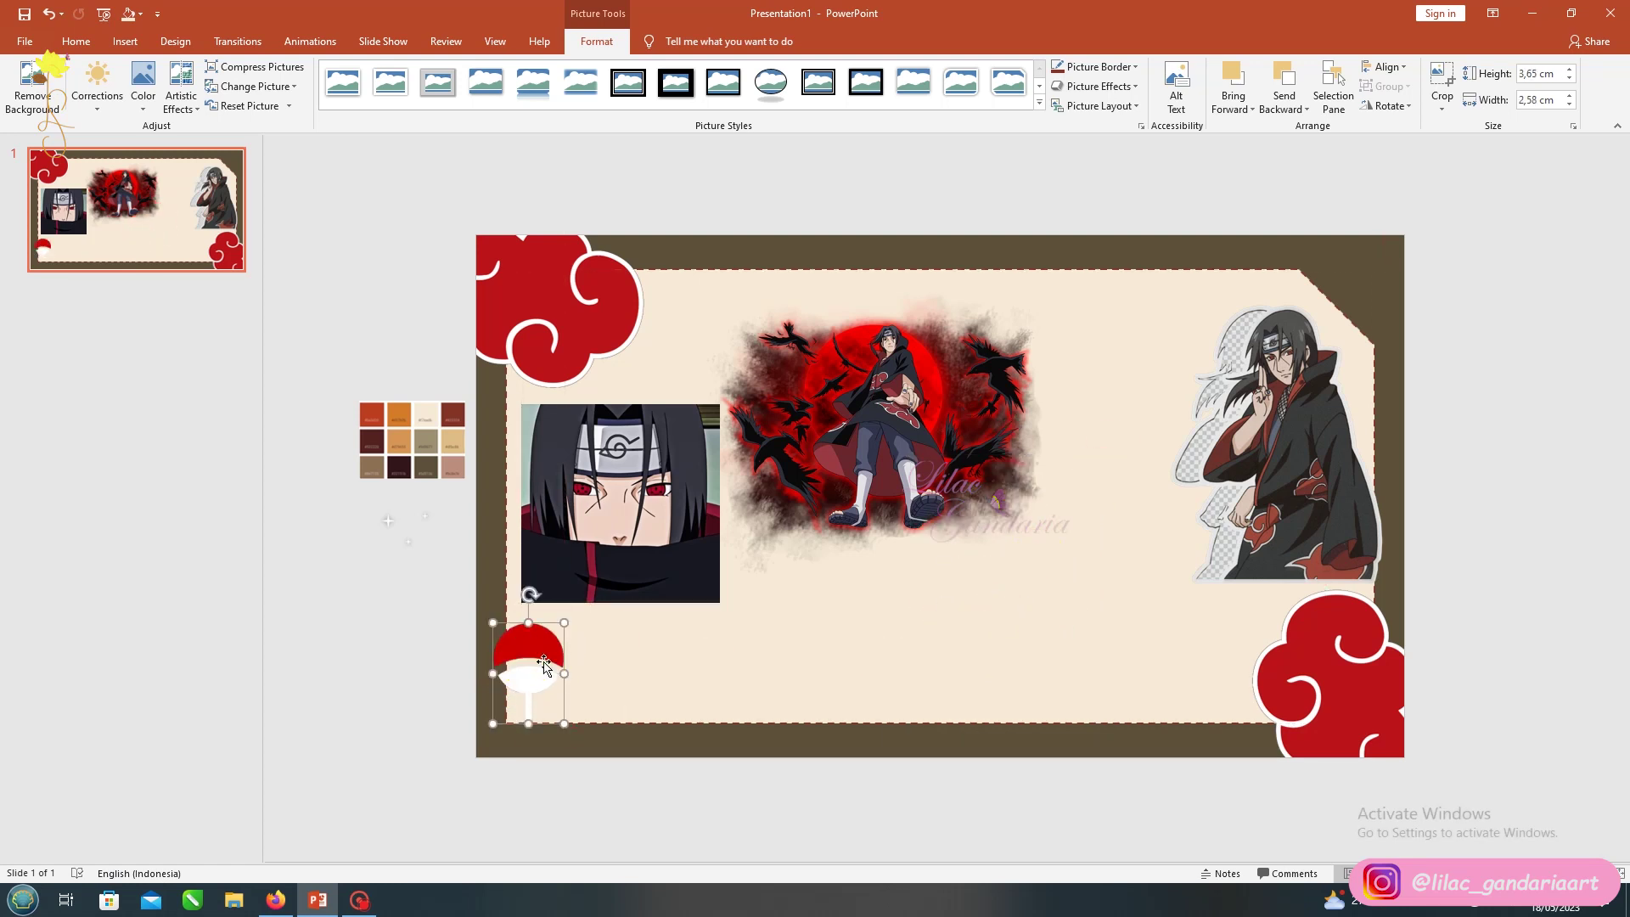
Crop the top off the crow picture, enlarge it, and nudge the face picture
{"action": "left_click", "coordinate": [907, 493]}
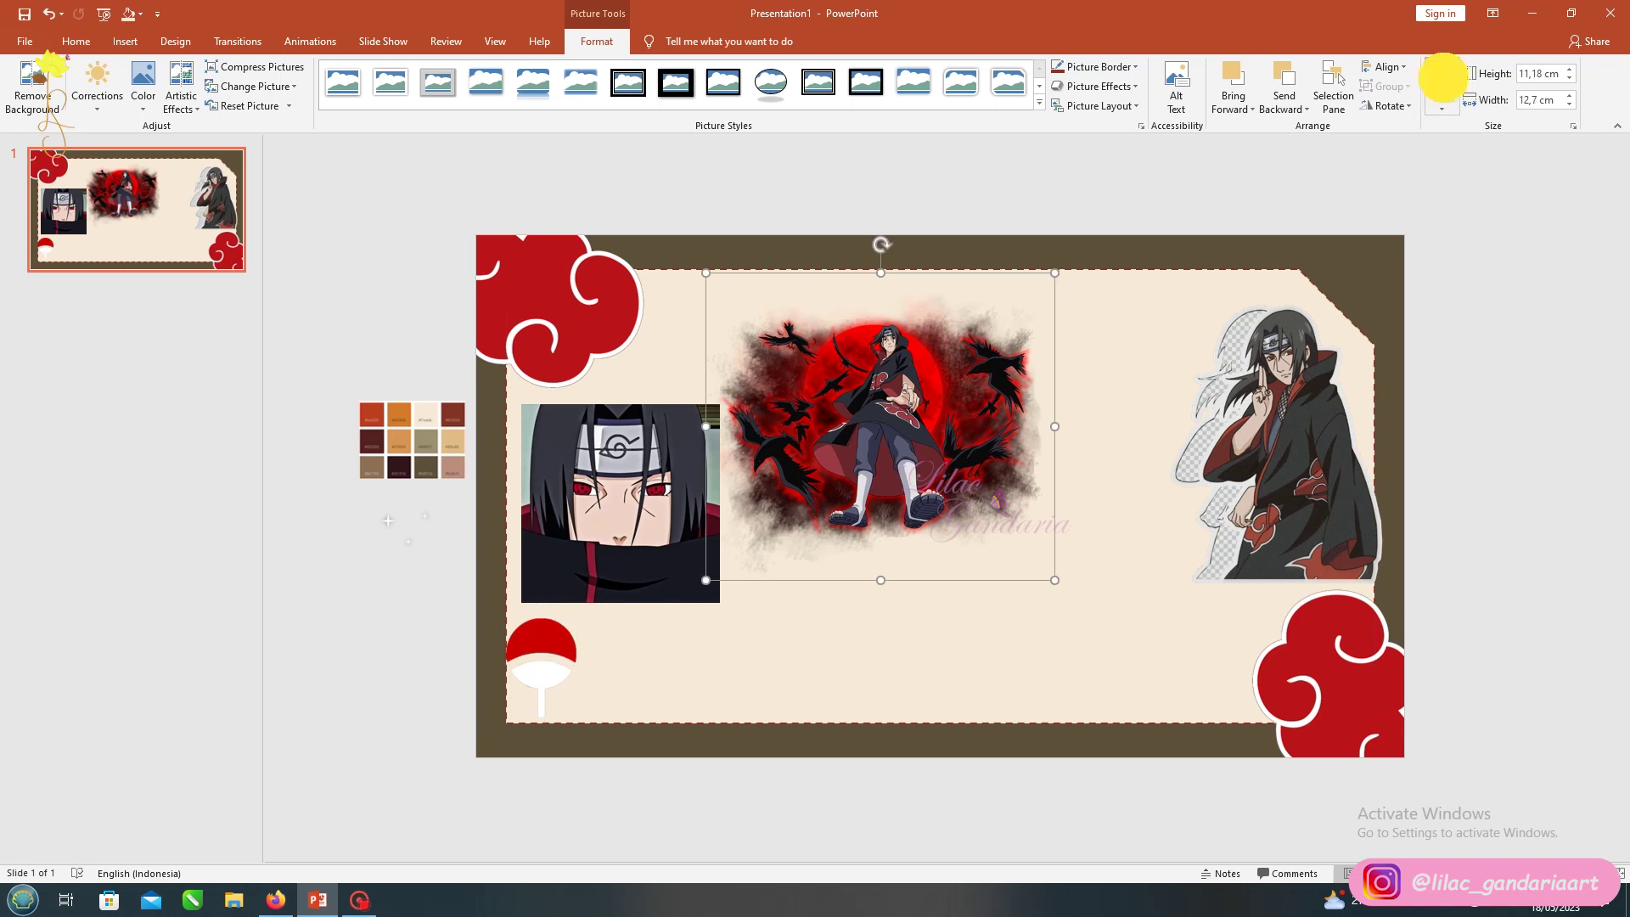
{"action": "left_click", "coordinate": [1443, 81]}
{"action": "mouse_move", "coordinate": [880, 272]}
{"action": "left_mouse_down"}
{"action": "mouse_move", "coordinate": [879, 292]}
{"action": "mouse_move", "coordinate": [893, 273]}
{"action": "left_mouse_up"}
{"action": "key", "text": "Escape"}
{"action": "left_click_drag", "start_coordinate": [940, 389], "coordinate": [963, 375]}
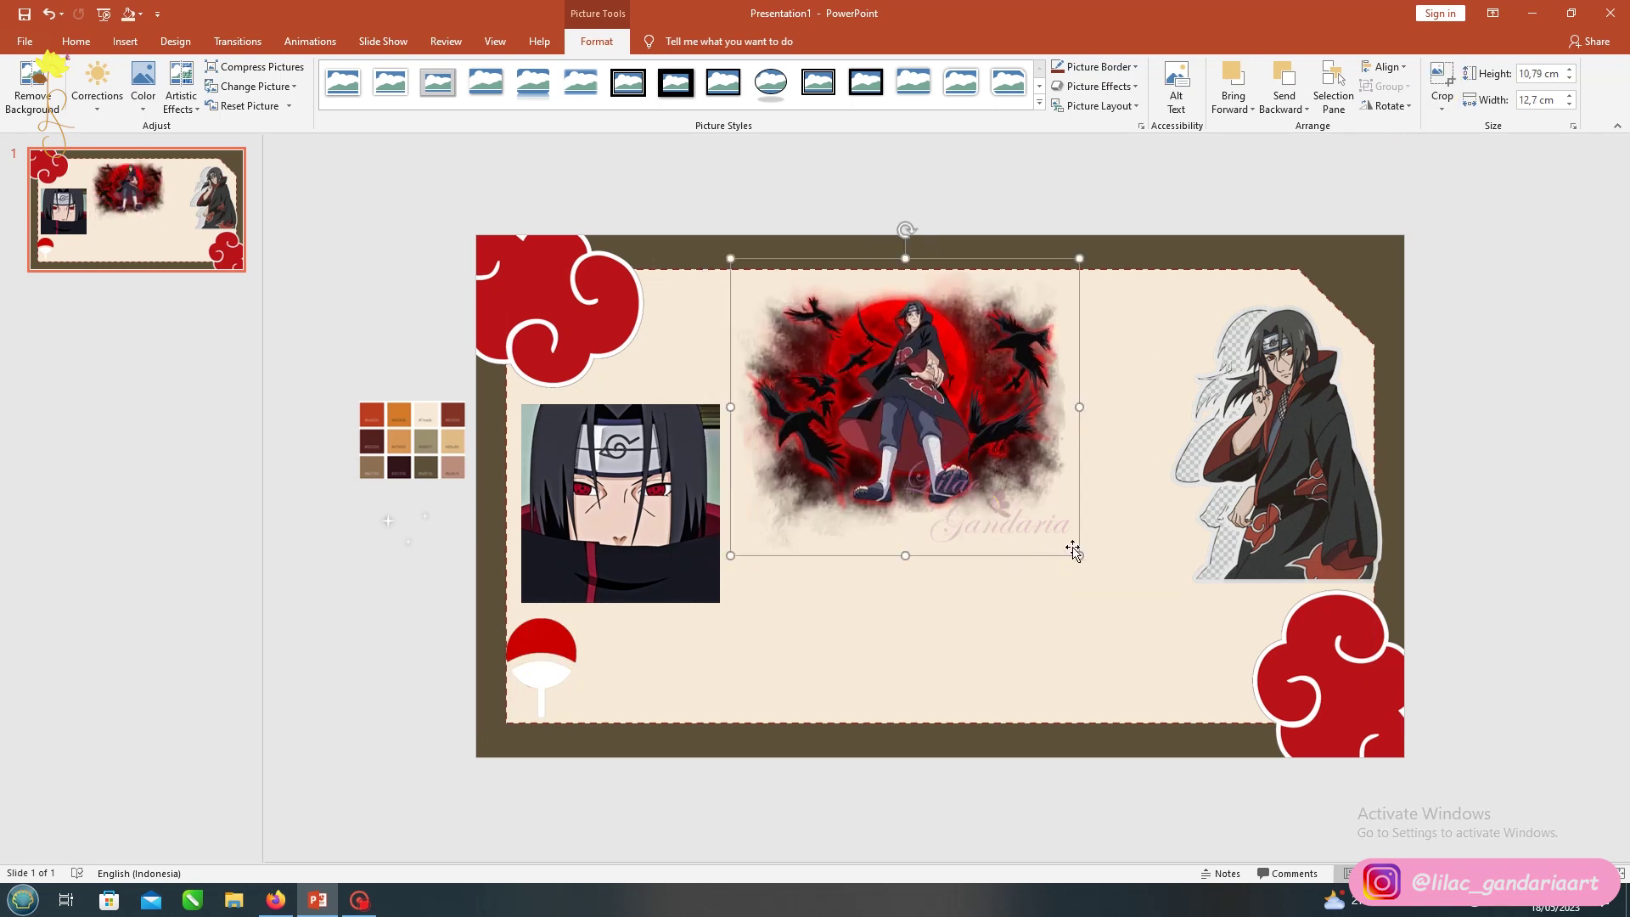
{"action": "left_click_drag", "start_coordinate": [1082, 552], "coordinate": [1116, 594]}
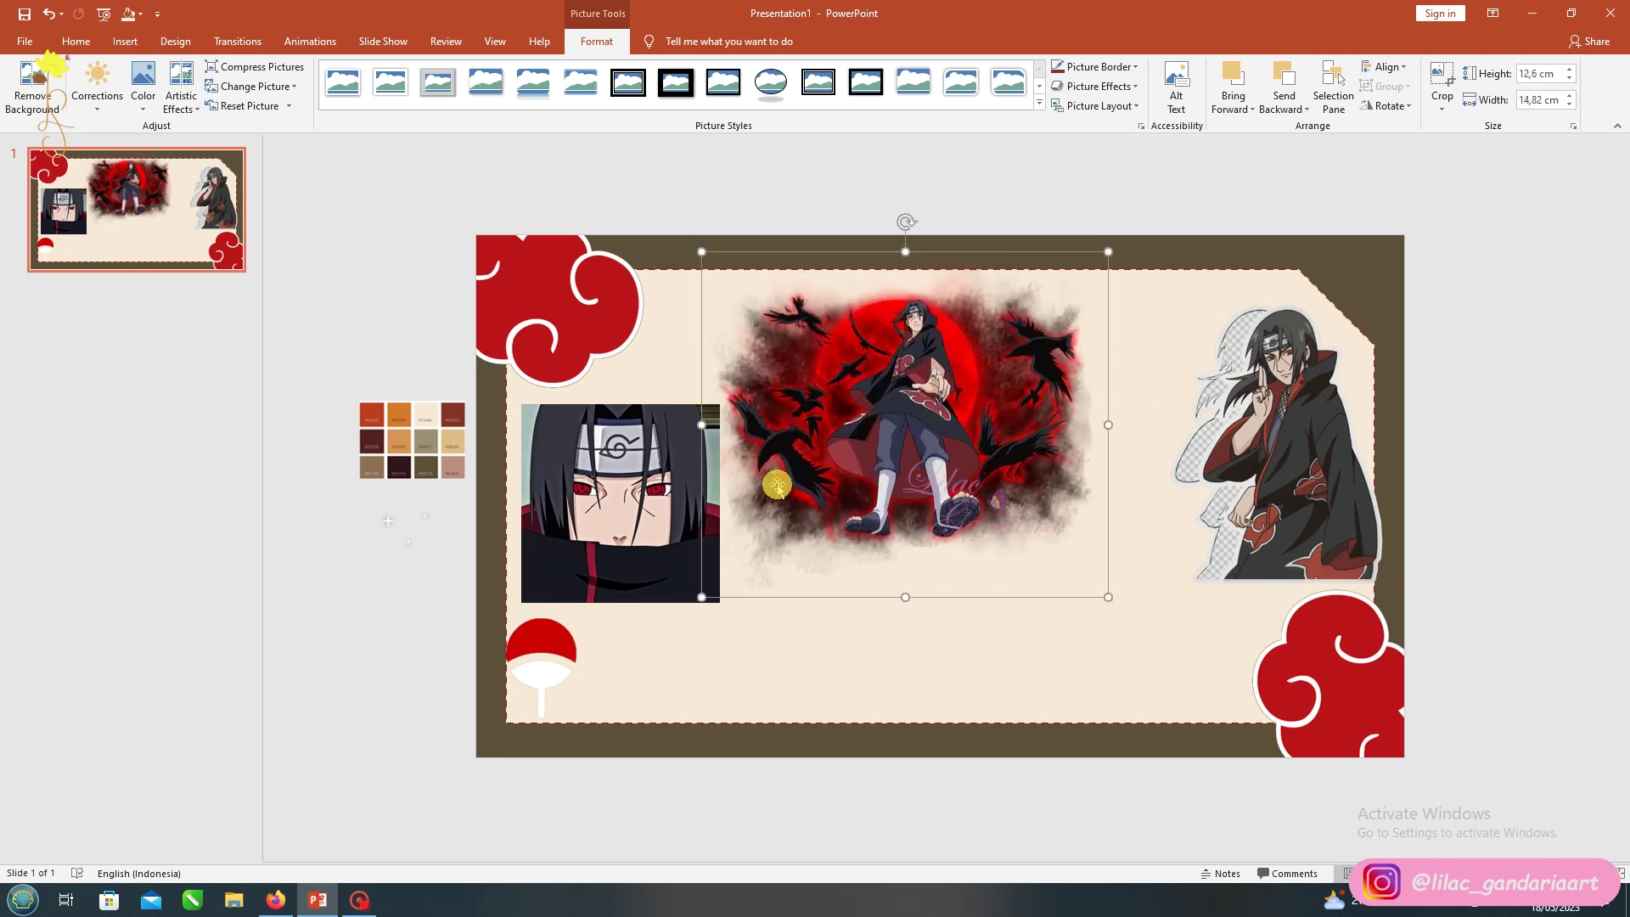
{"action": "left_click_drag", "start_coordinate": [626, 491], "coordinate": [619, 487]}
{"action": "key", "text": "ctrl+z"}
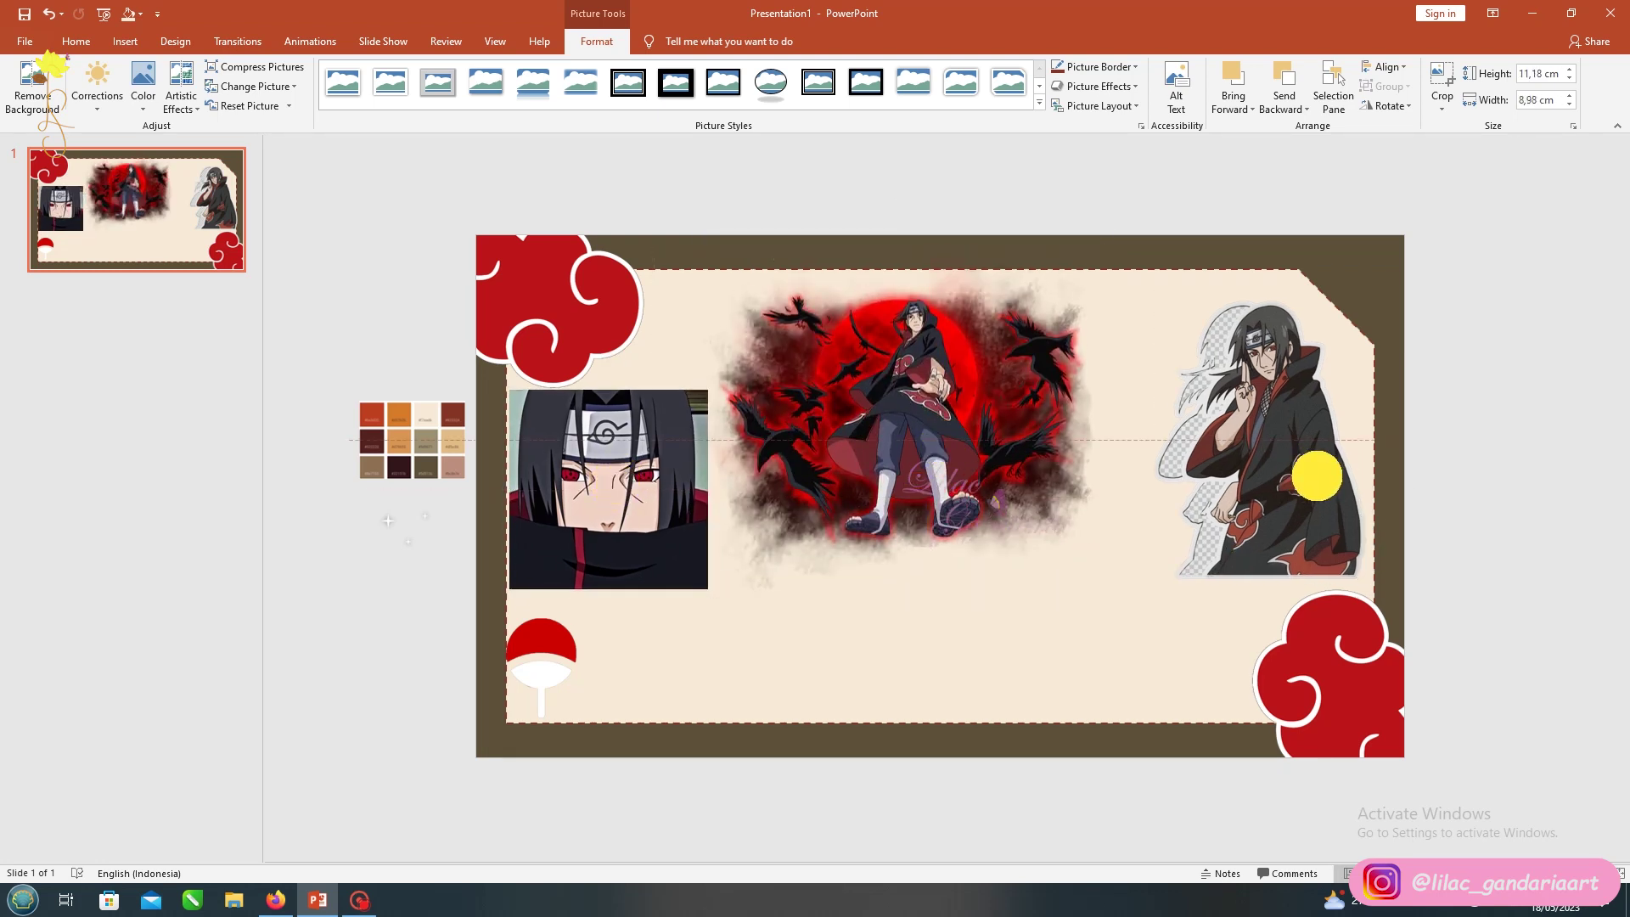
Apply Soft Edges to the face and standing Itachi pictures and enlarge the standing one
{"action": "left_click", "coordinate": [1098, 86]}
{"action": "mouse_move", "coordinate": [1112, 268]}
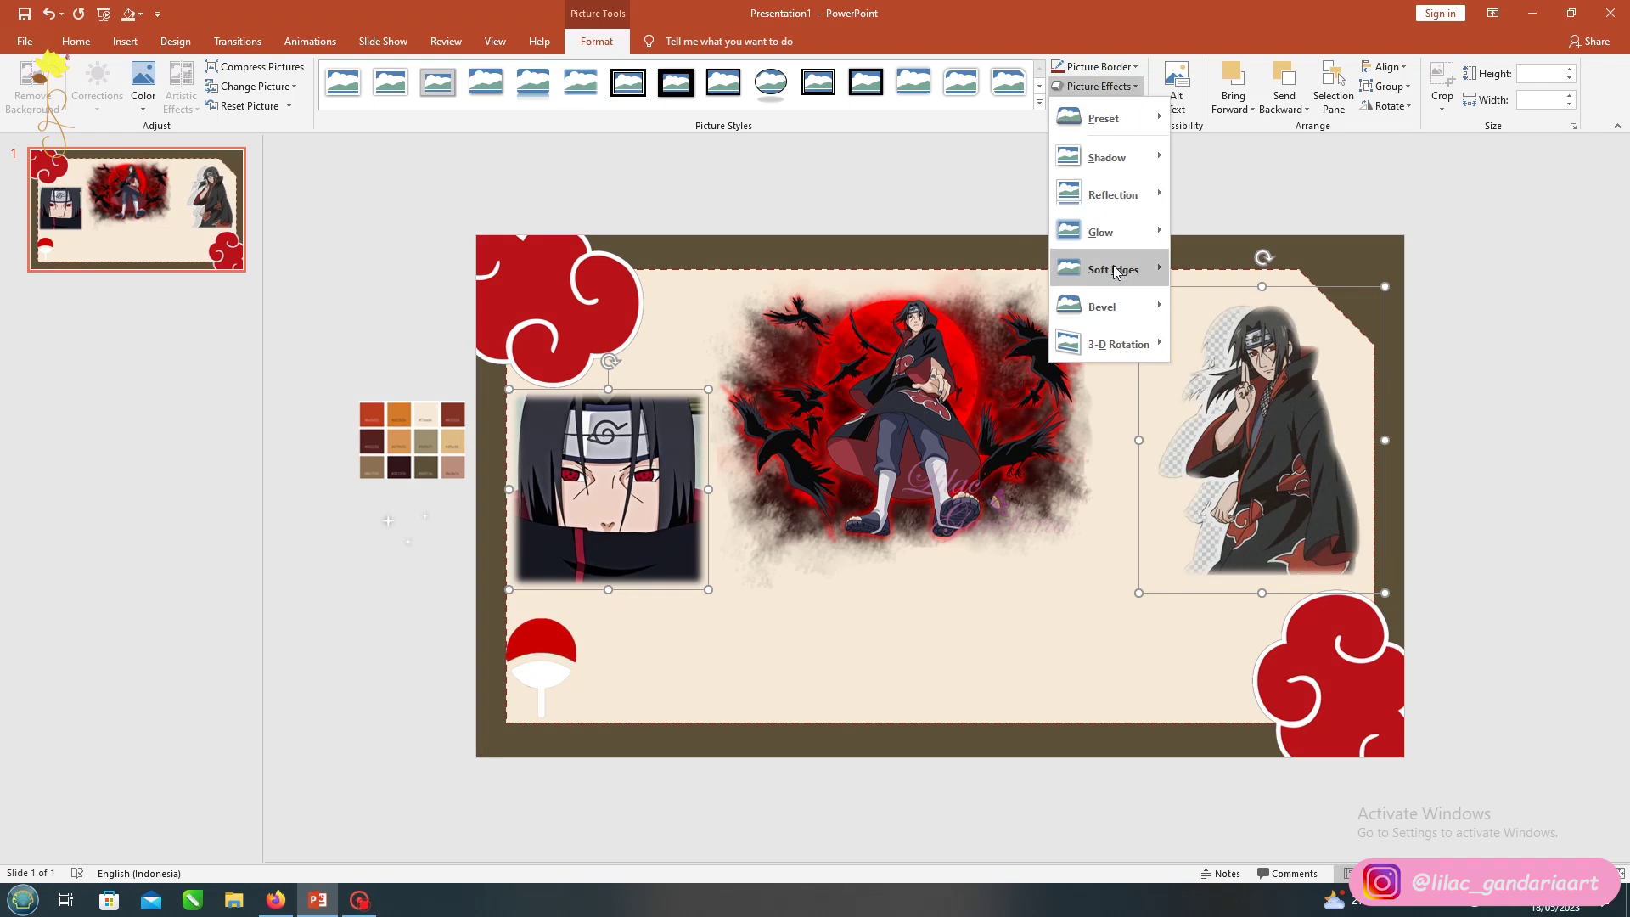
{"action": "left_click", "coordinate": [1244, 409]}
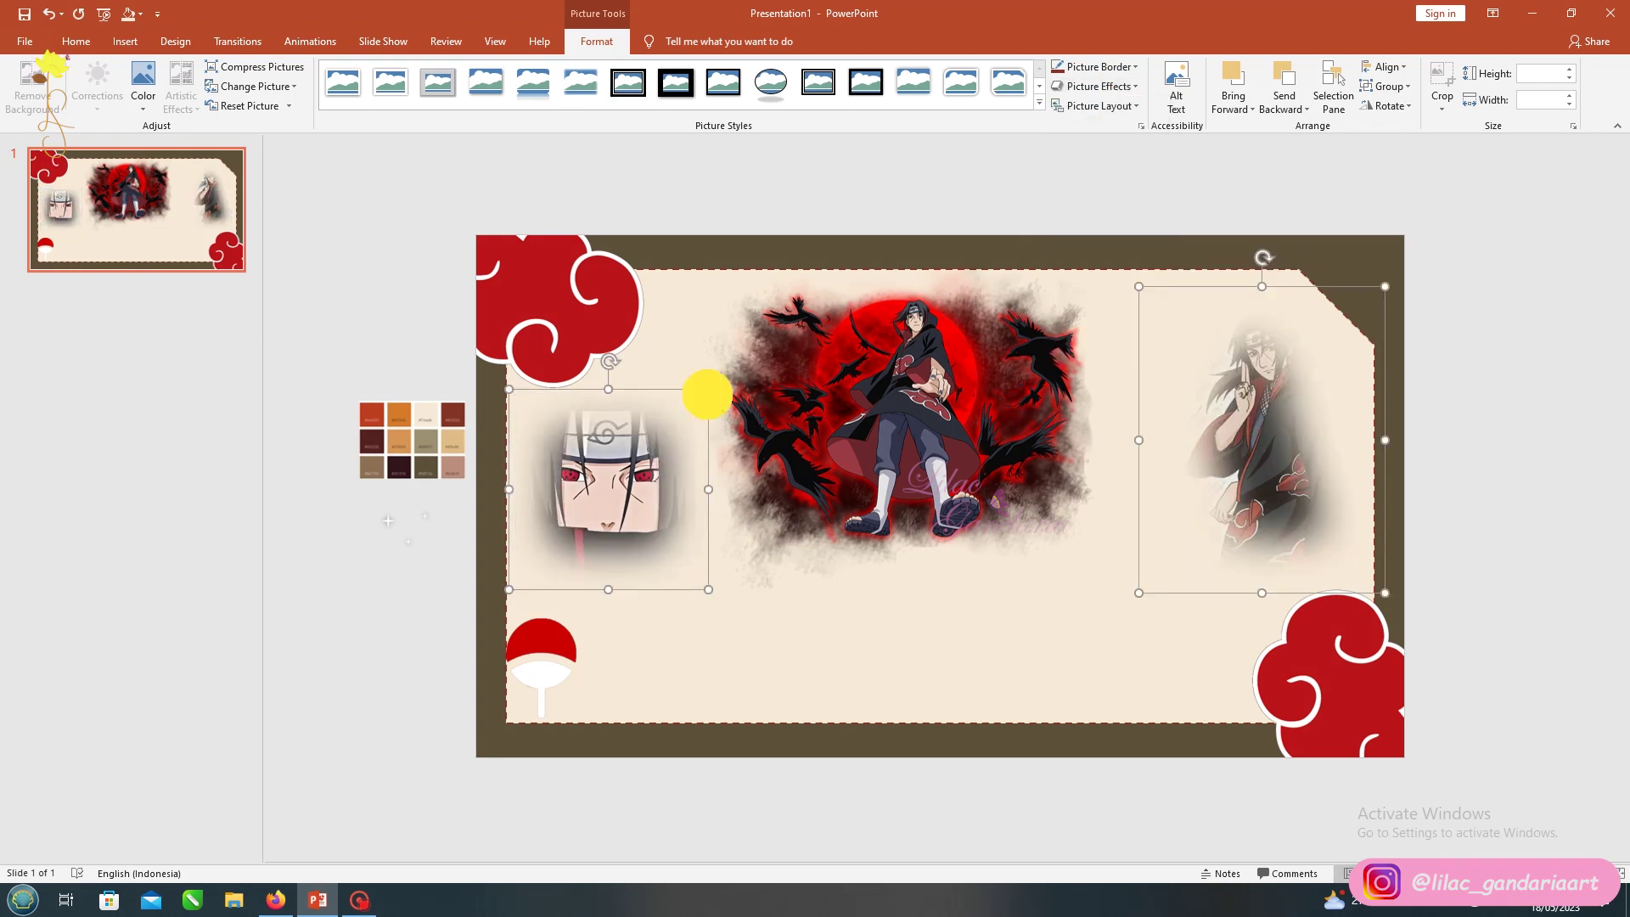
{"action": "left_click_drag", "start_coordinate": [708, 394], "coordinate": [716, 417]}
{"action": "left_click", "coordinate": [1422, 502]}
{"action": "left_click", "coordinate": [582, 467]}
{"action": "left_click", "coordinate": [1169, 447]}
{"action": "left_click_drag", "start_coordinate": [1358, 318], "coordinate": [1374, 299]}
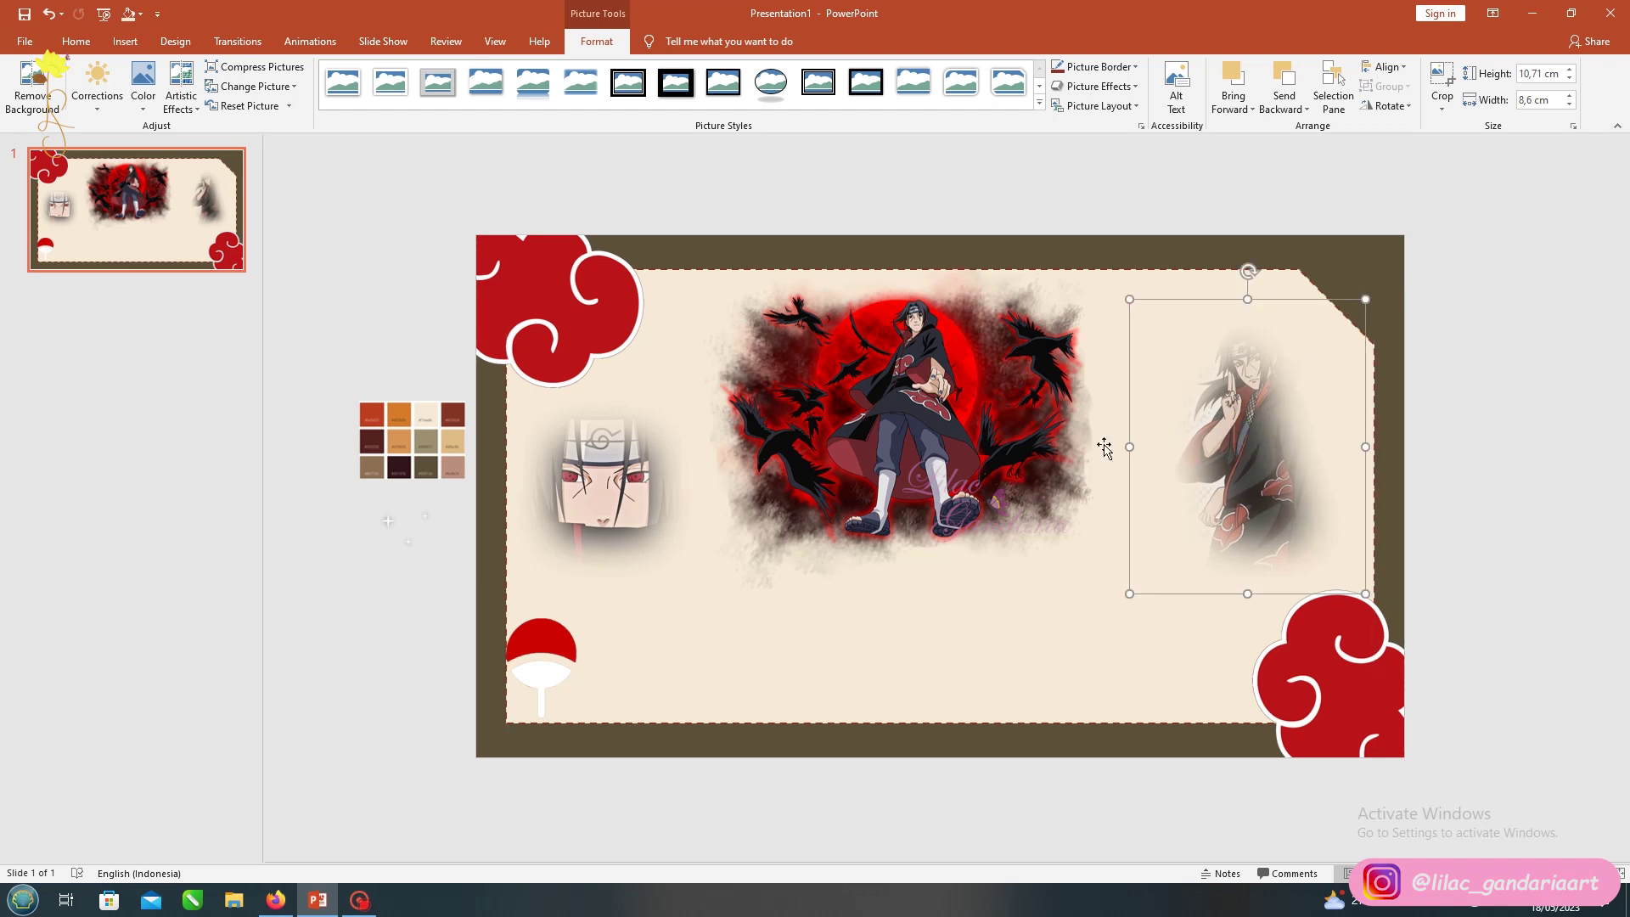
Enlarge and reposition the central crow picture, then add a text box beneath it
{"action": "left_click_drag", "start_coordinate": [946, 425], "coordinate": [979, 513]}
{"action": "left_click_drag", "start_coordinate": [1117, 626], "coordinate": [1174, 675]}
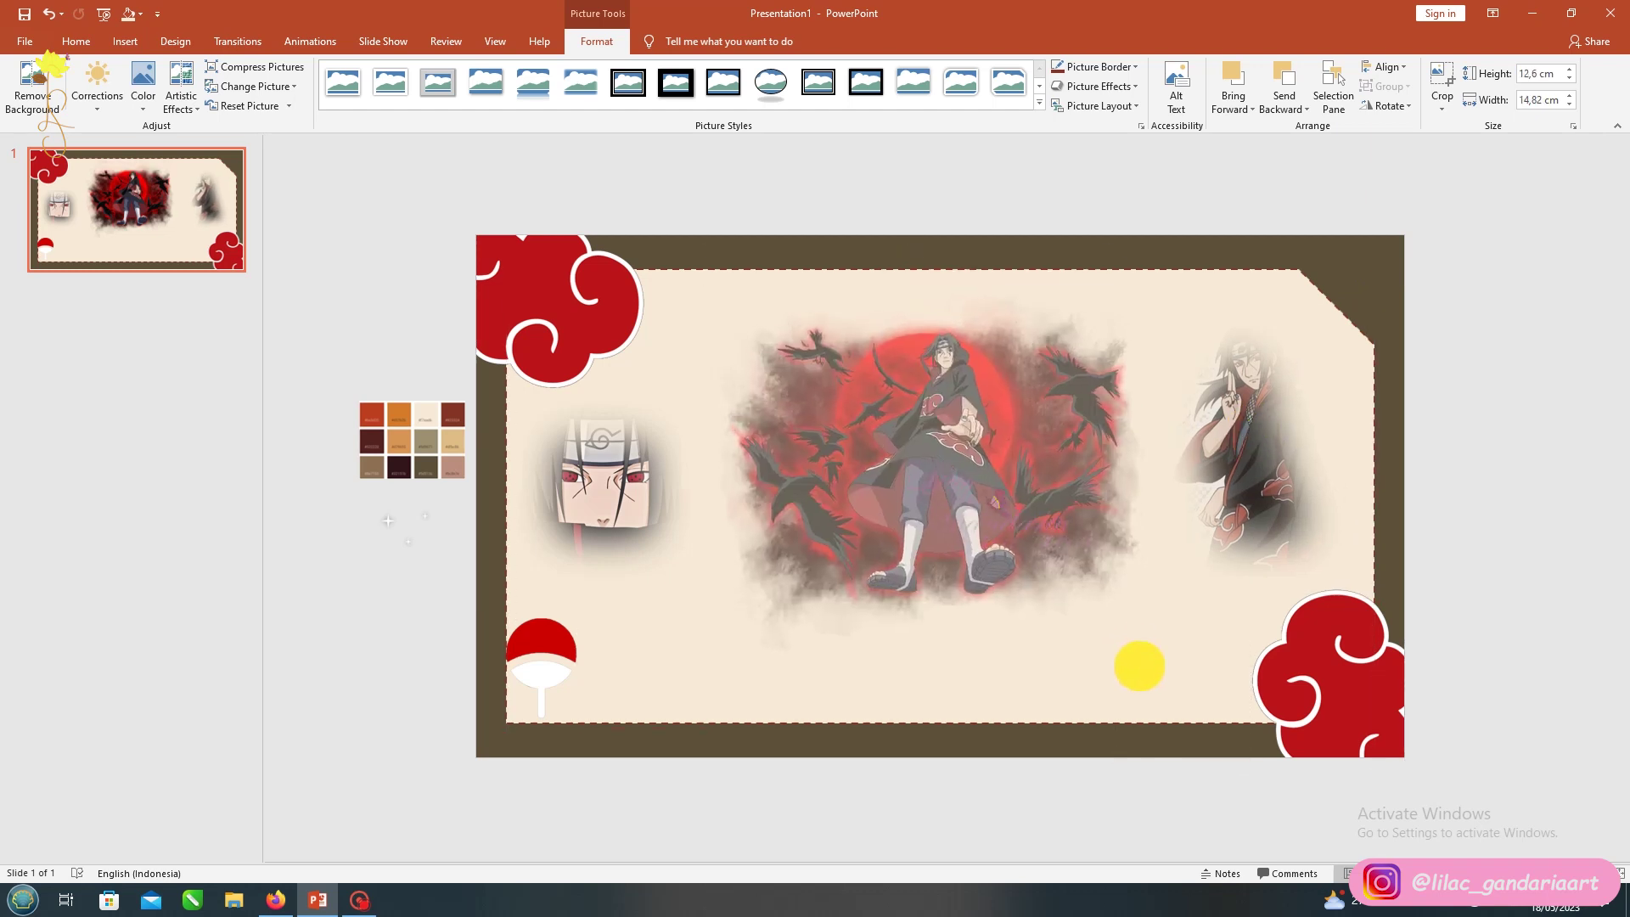
{"action": "left_click_drag", "start_coordinate": [710, 280], "coordinate": [677, 258]}
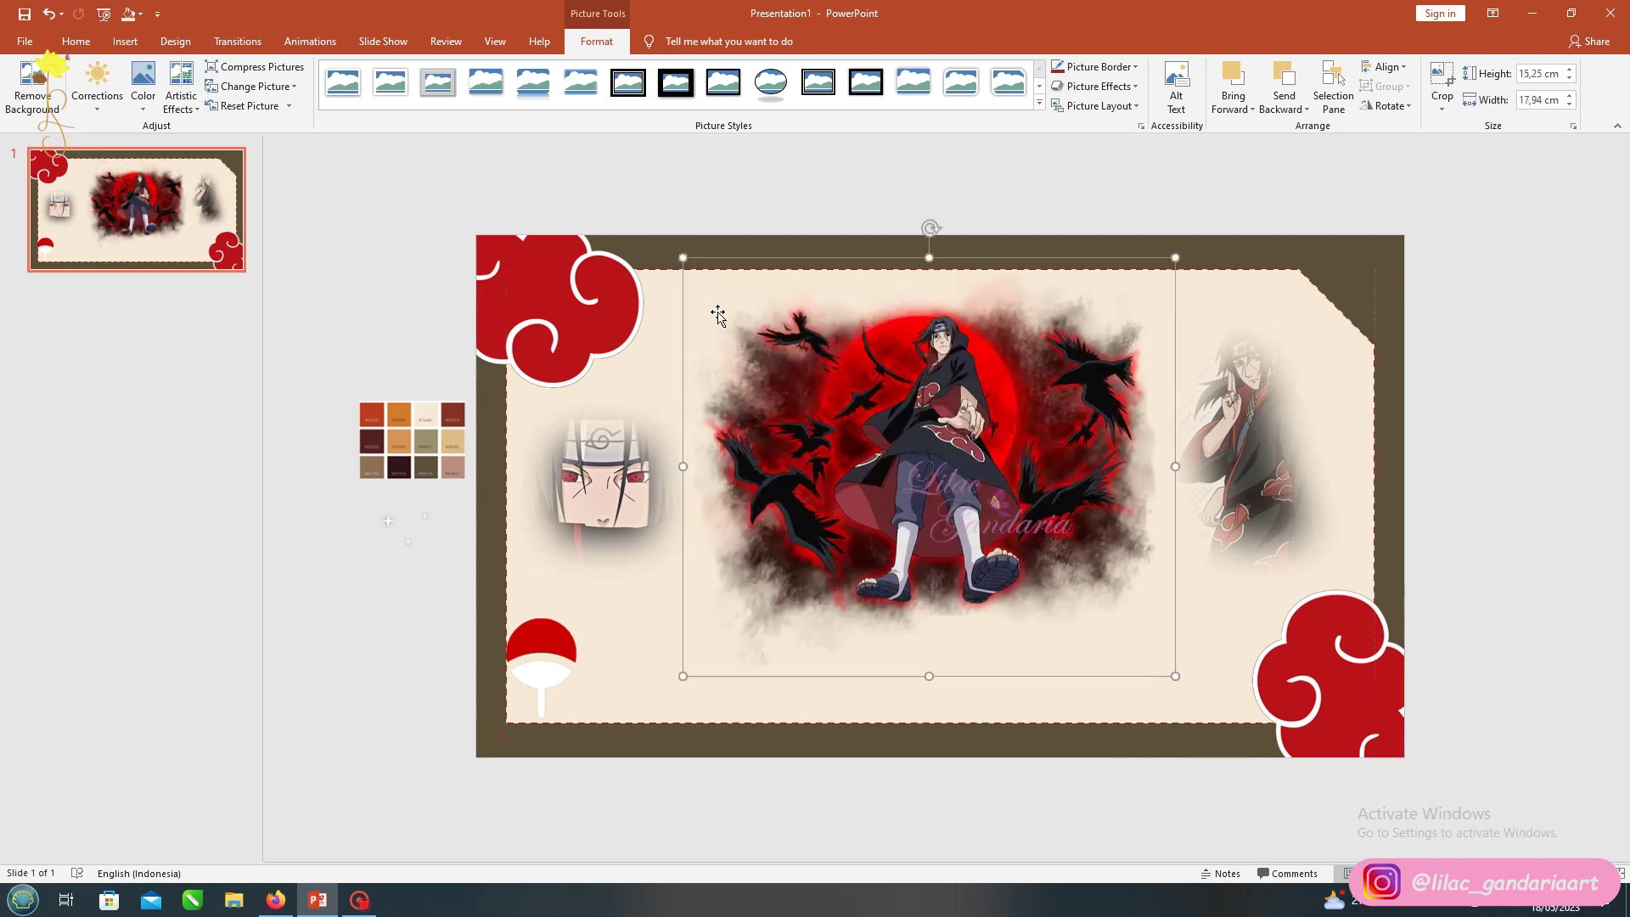
{"action": "left_click", "coordinate": [1095, 86]}
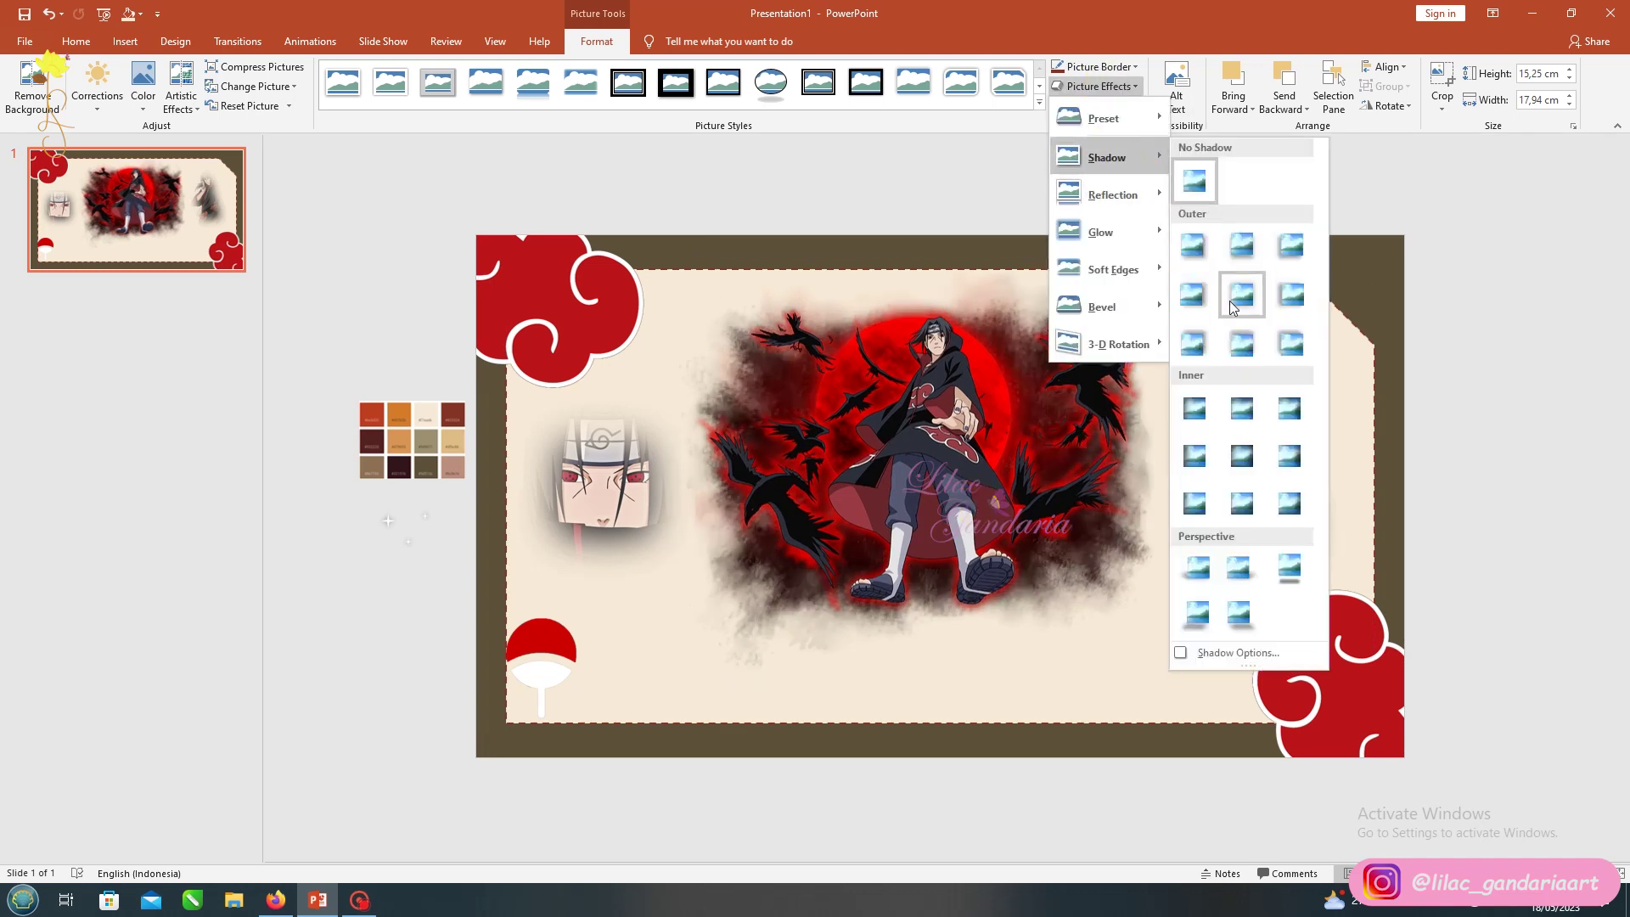
{"action": "left_click_drag", "start_coordinate": [883, 501], "coordinate": [884, 492]}
{"action": "left_click", "coordinate": [424, 204]}
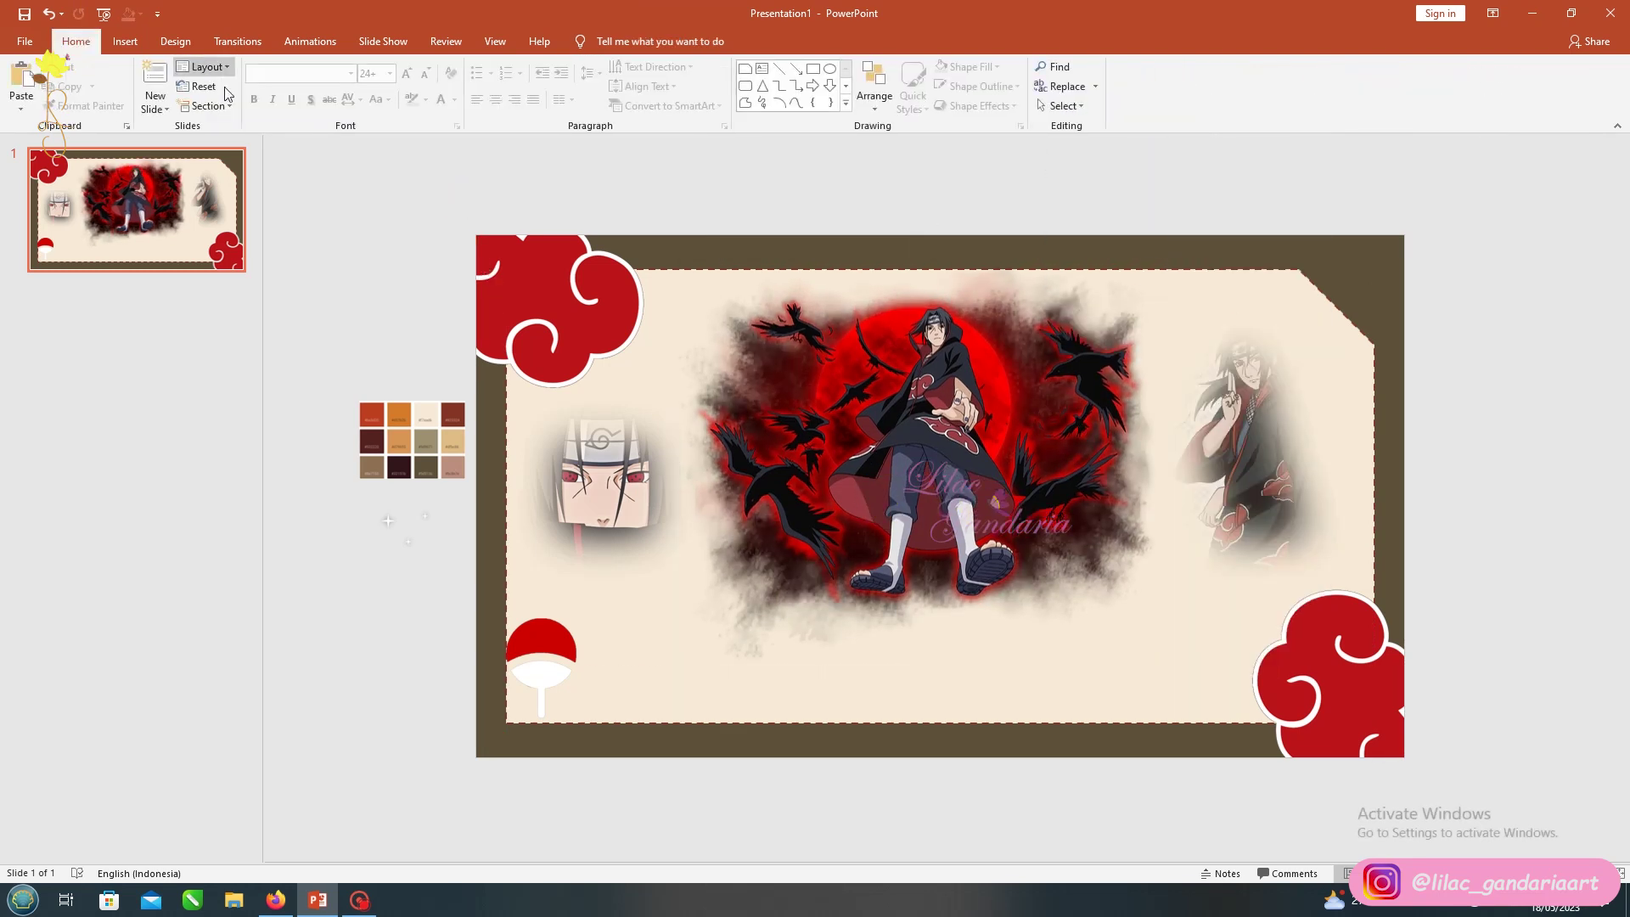
{"action": "left_click_drag", "start_coordinate": [966, 728], "coordinate": [975, 723]}
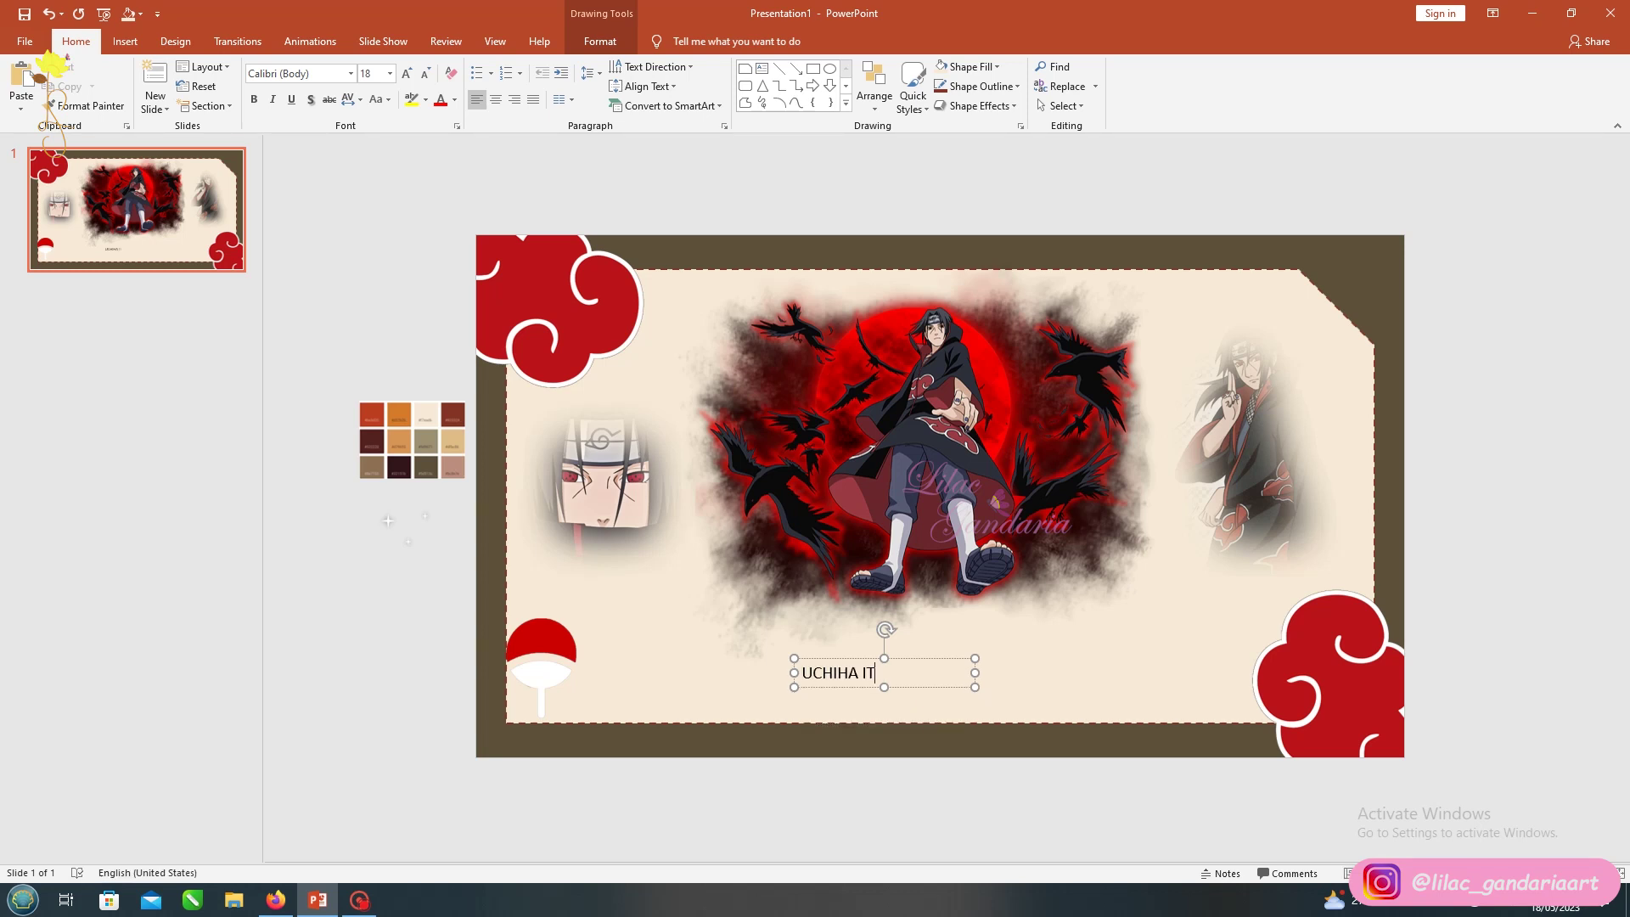
Format the UCHIHA ITACHI title as centred Broadway 48 pt with a shadow
{"action": "key", "text": "ctrl+a"}
{"action": "key", "text": "ctrl+e"}
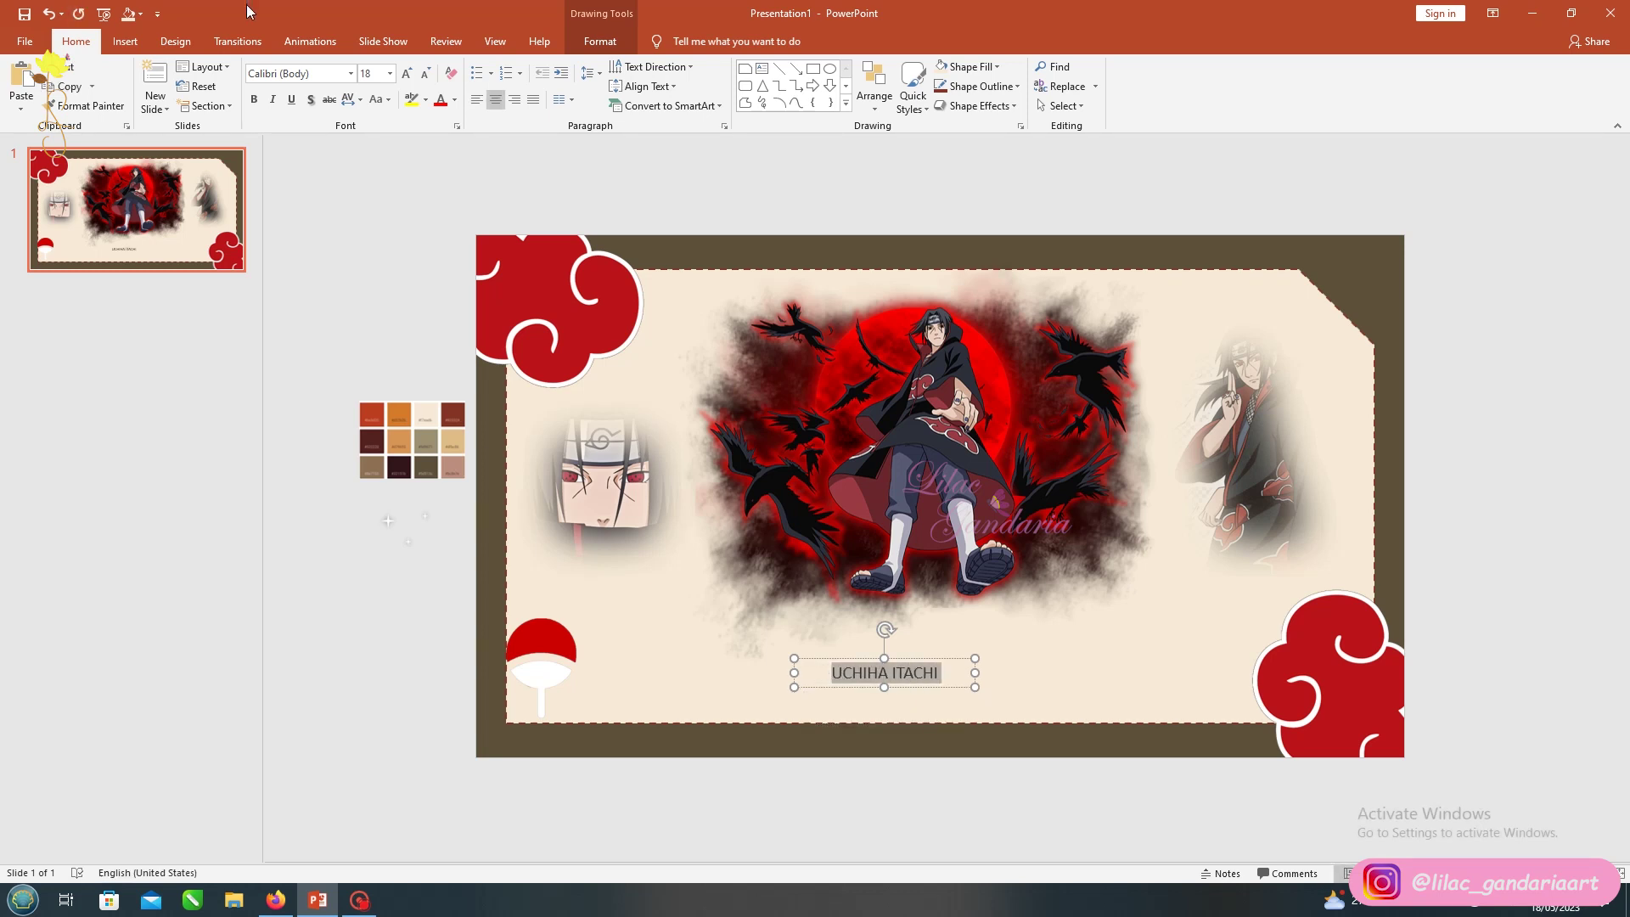
{"action": "left_click", "coordinate": [350, 74]}
{"action": "scroll", "coordinate": [323, 382], "scroll_direction": "down", "scroll_amount": 5}
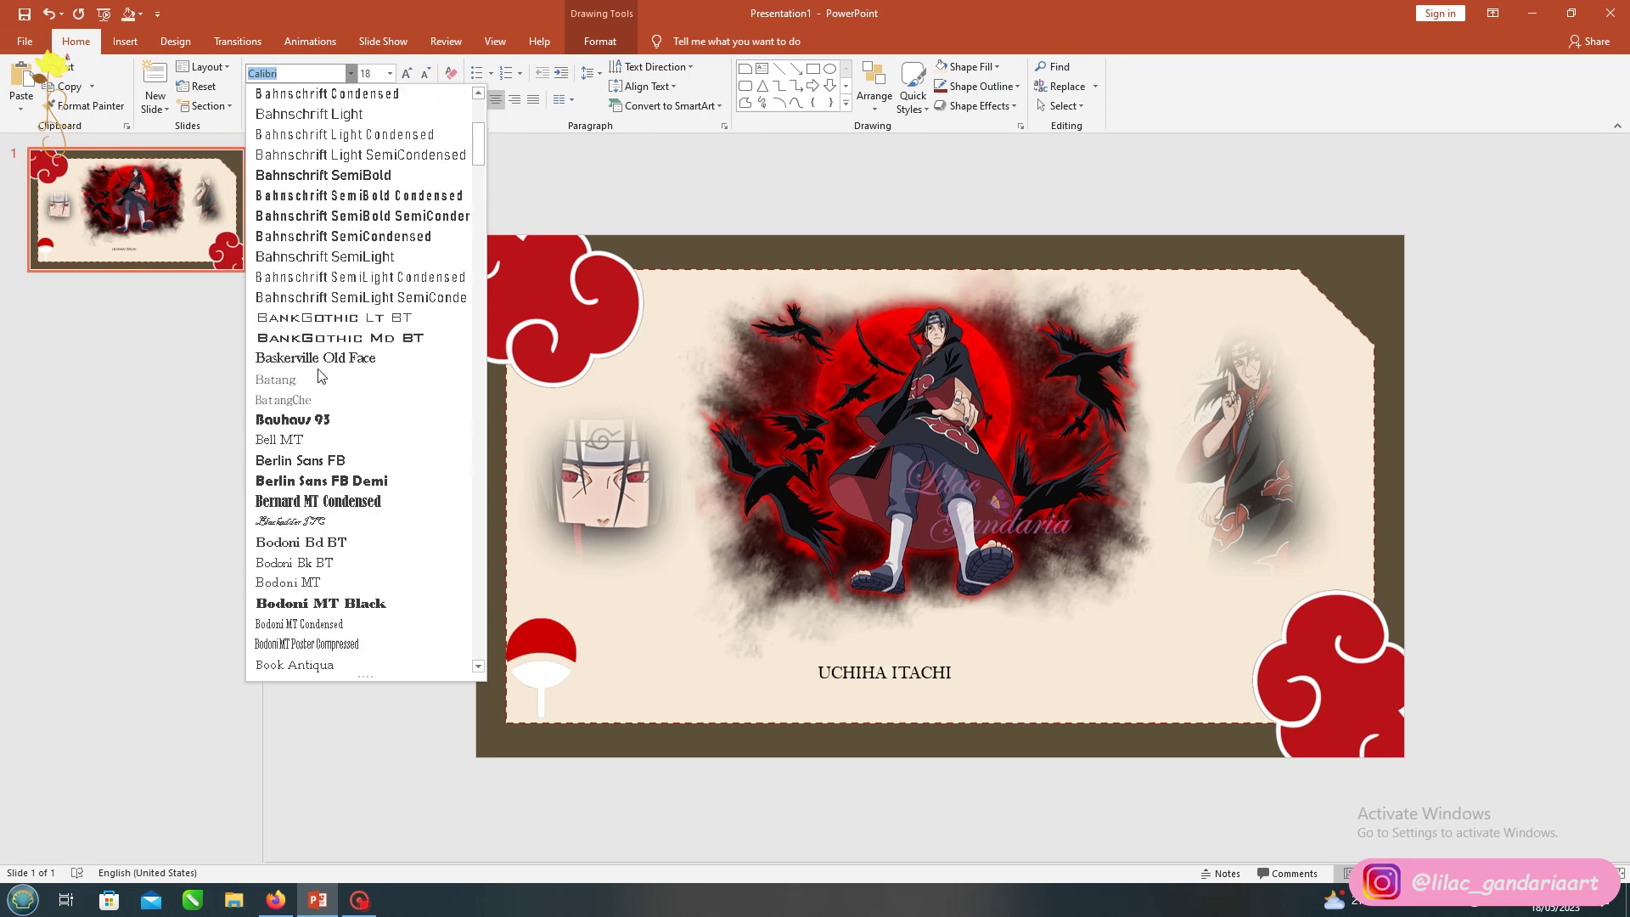
{"action": "scroll", "coordinate": [320, 374], "scroll_direction": "down", "scroll_amount": 3}
{"action": "left_click", "coordinate": [323, 524]}
{"action": "left_click", "coordinate": [408, 74]}
{"action": "left_click", "coordinate": [408, 74]}
{"action": "left_click", "coordinate": [407, 74]}
{"action": "left_click", "coordinate": [408, 74]}
{"action": "left_click", "coordinate": [407, 74]}
{"action": "left_click", "coordinate": [407, 74]}
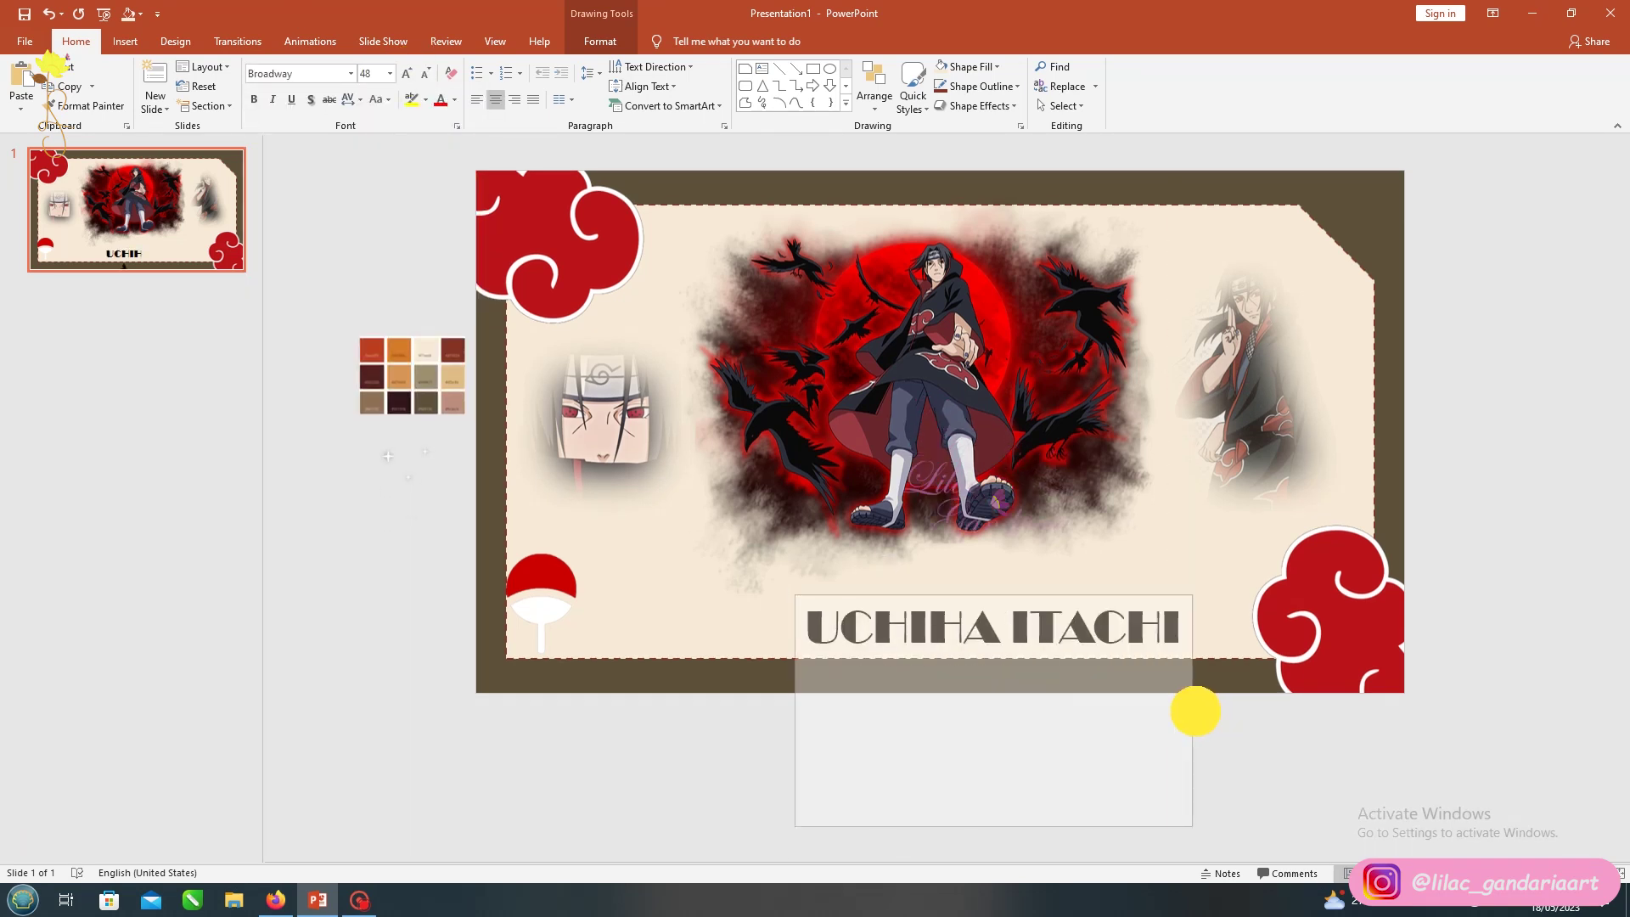
{"action": "left_click", "coordinate": [1195, 711]}
{"action": "left_click", "coordinate": [311, 99]}
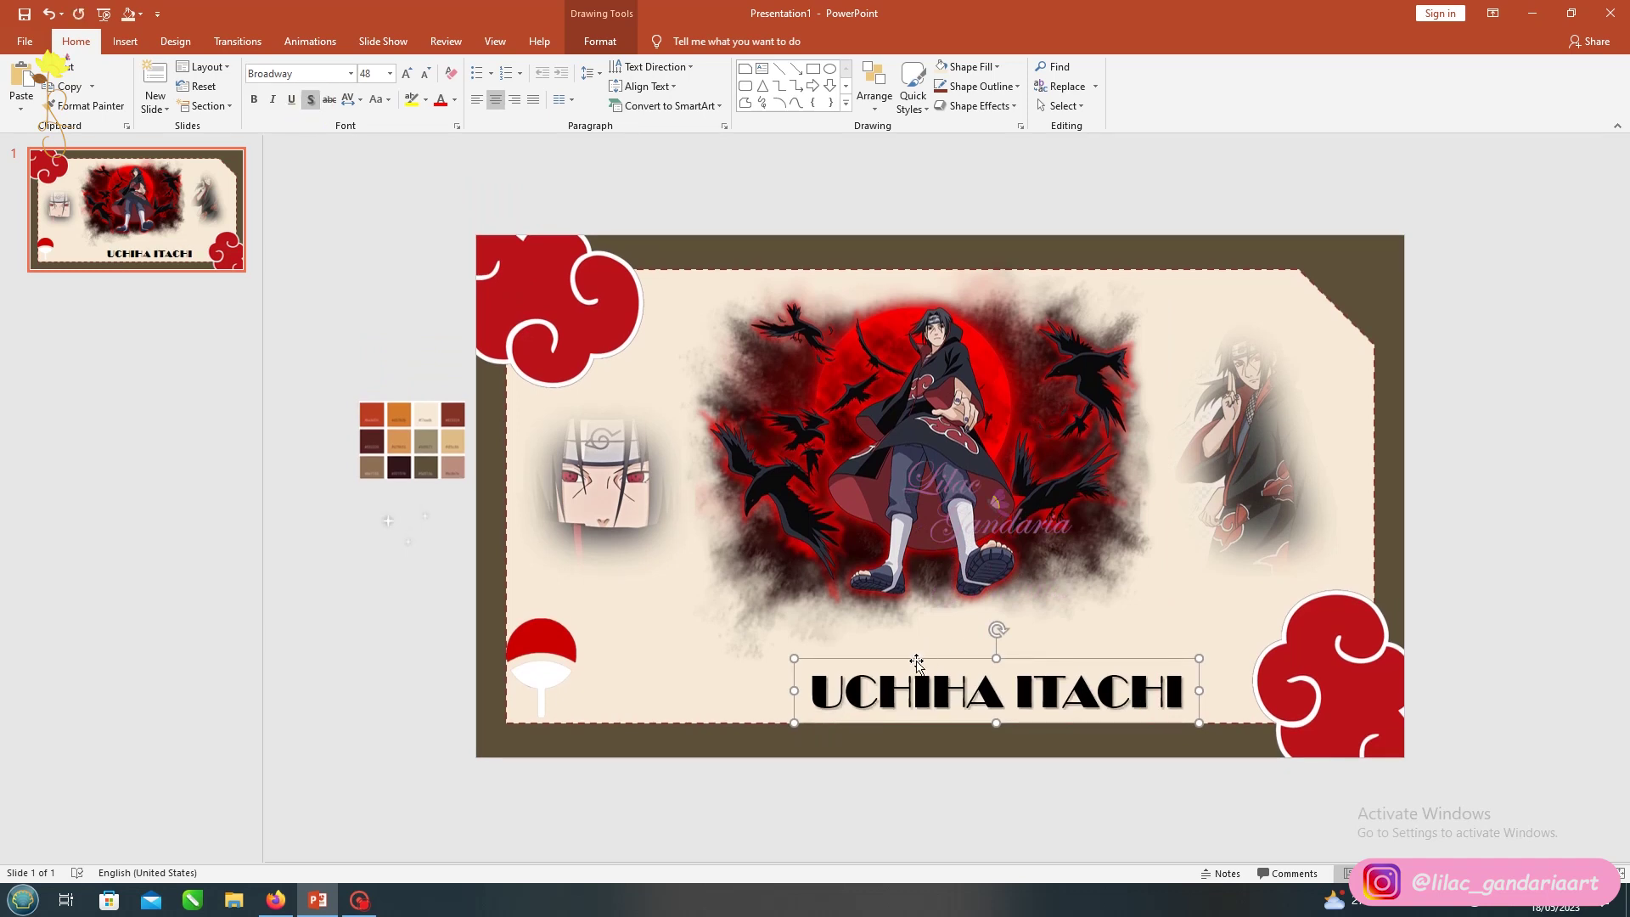
Move the title up and left and colour it white
{"action": "left_click_drag", "start_coordinate": [919, 660], "coordinate": [851, 626]}
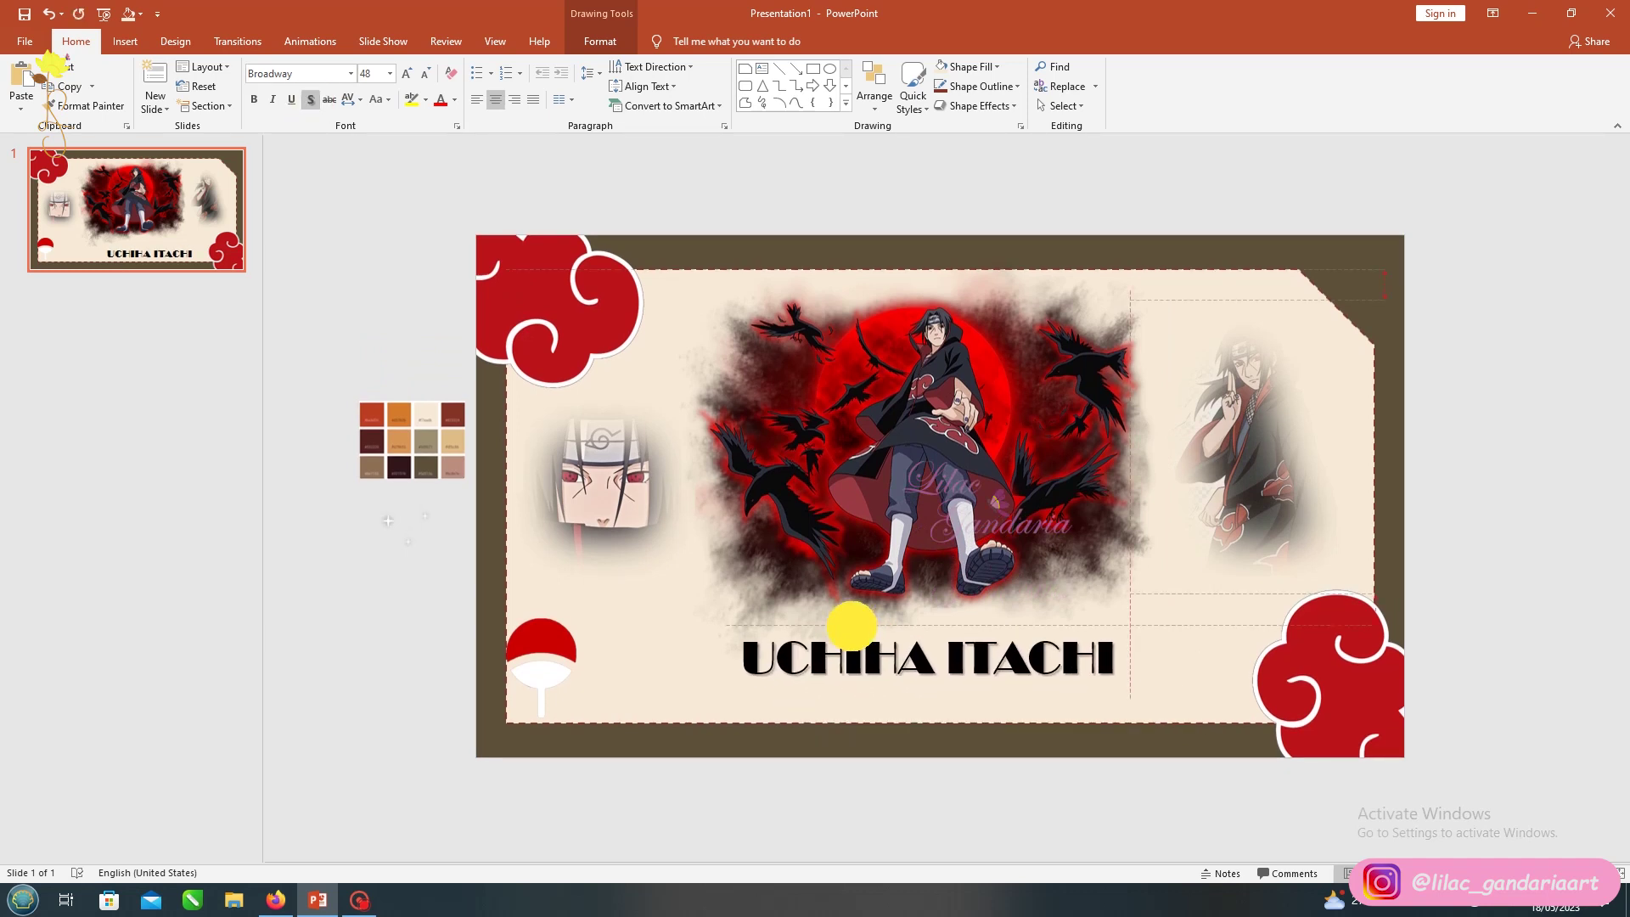
{"action": "left_click_drag", "start_coordinate": [852, 626], "coordinate": [849, 620]}
{"action": "left_click", "coordinate": [454, 99]}
{"action": "left_click", "coordinate": [444, 136]}
Layer a dark brown duplicate of the title over the white one and fine-tune its position
{"action": "key", "text": "ctrl+v"}
{"action": "left_click_drag", "start_coordinate": [829, 630], "coordinate": [820, 613]}
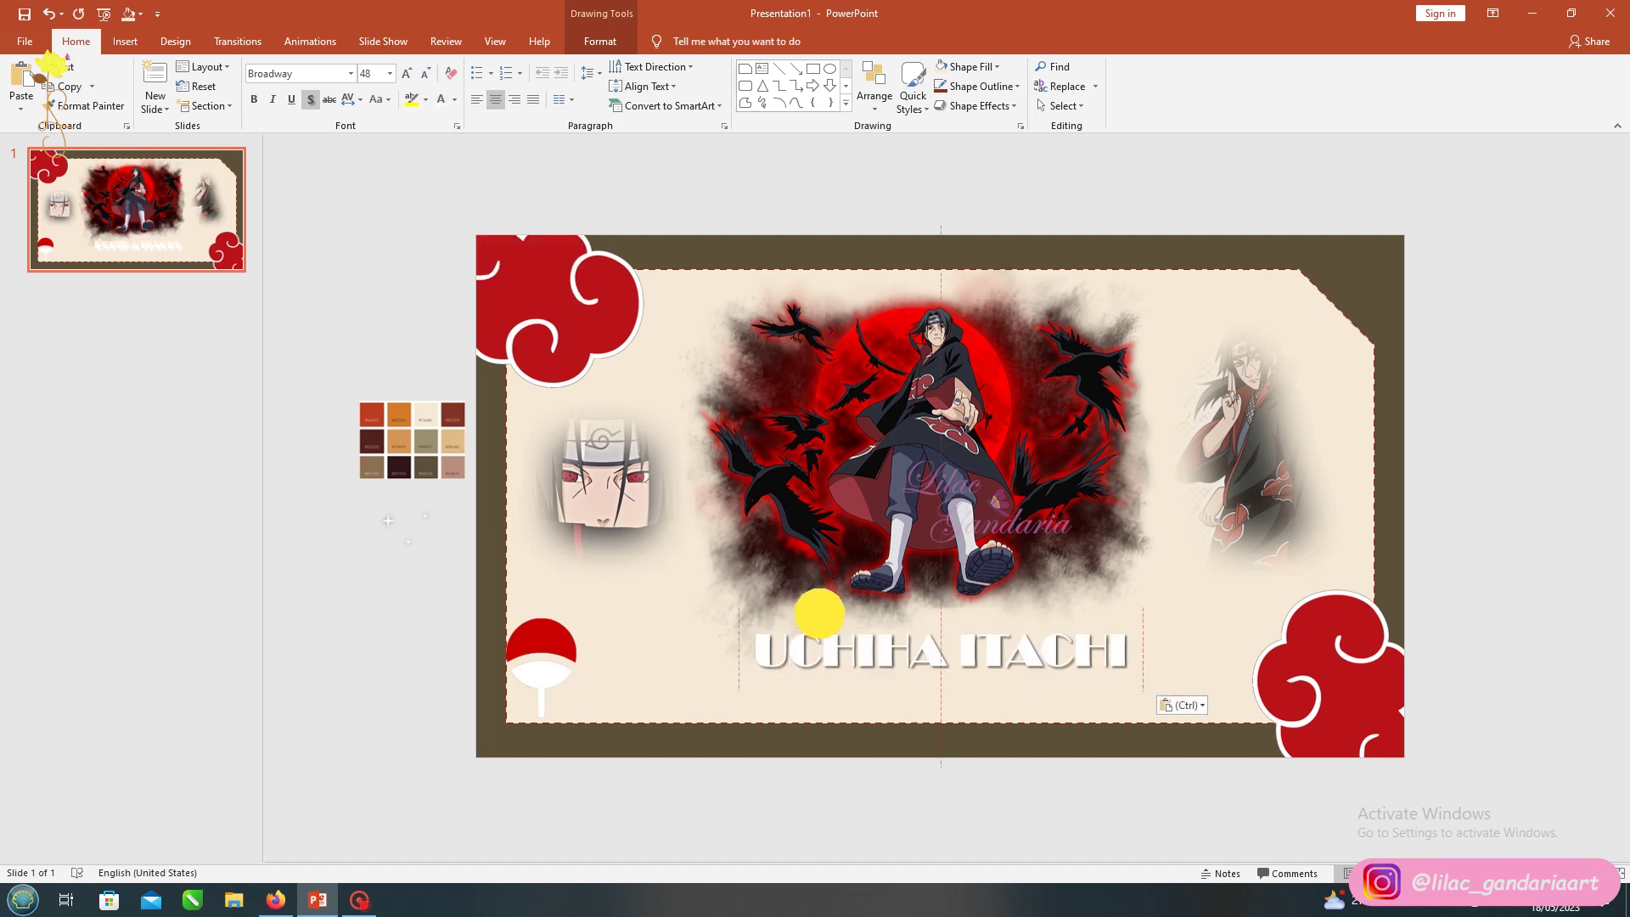
{"action": "left_click", "coordinate": [455, 99]}
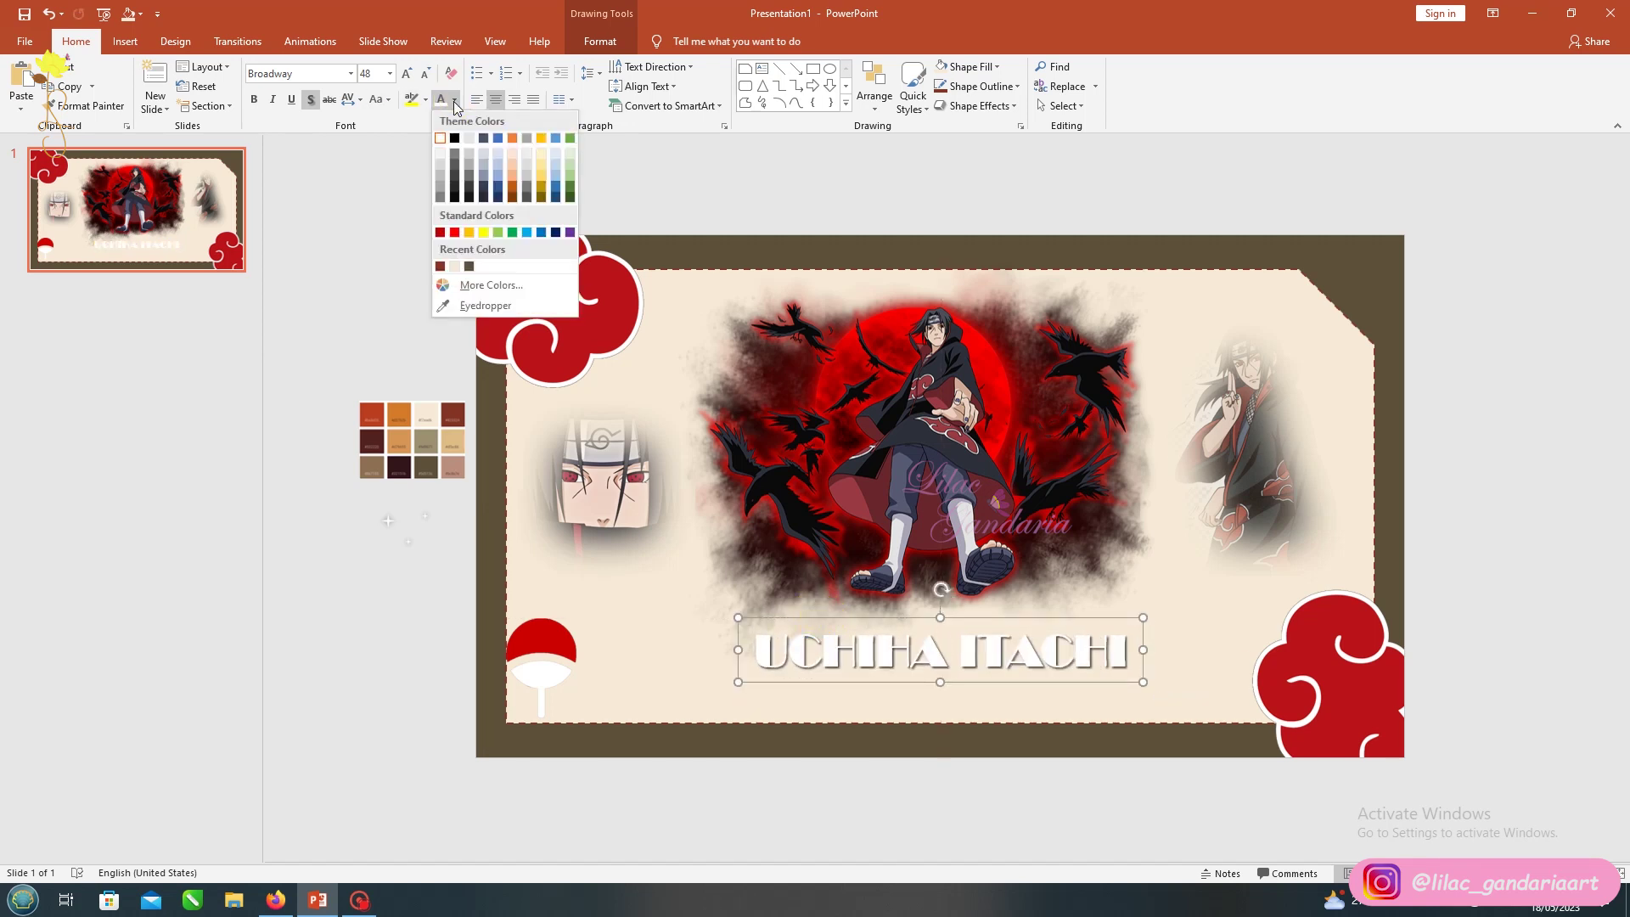
{"action": "left_click", "coordinate": [469, 266]}
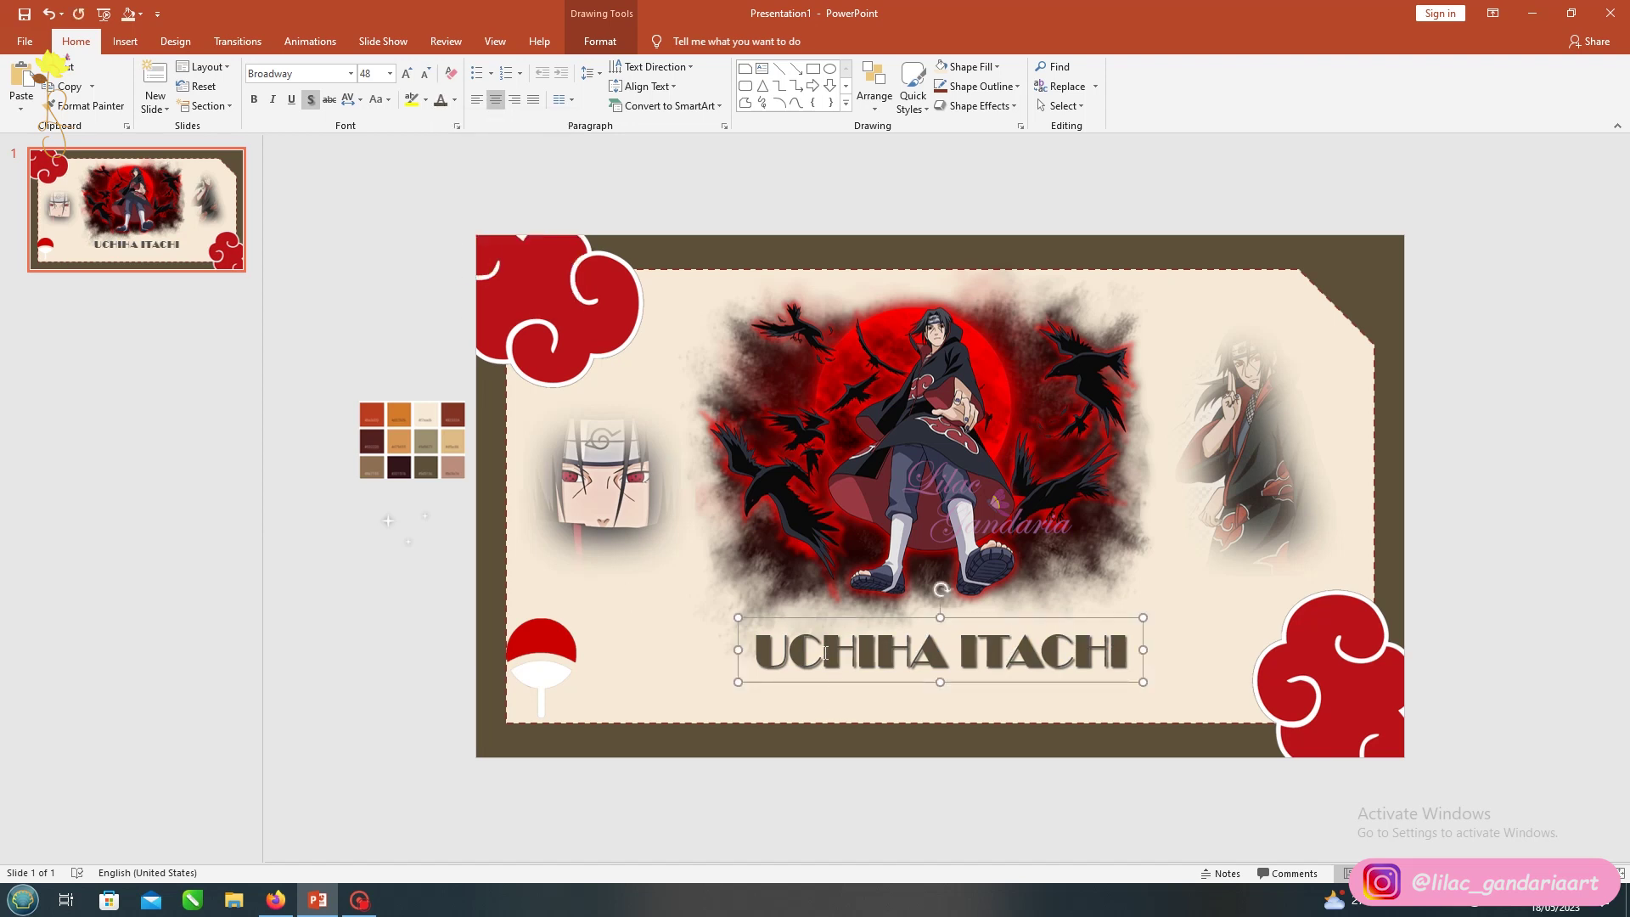
{"action": "left_click_drag", "start_coordinate": [780, 618], "coordinate": [779, 624]}
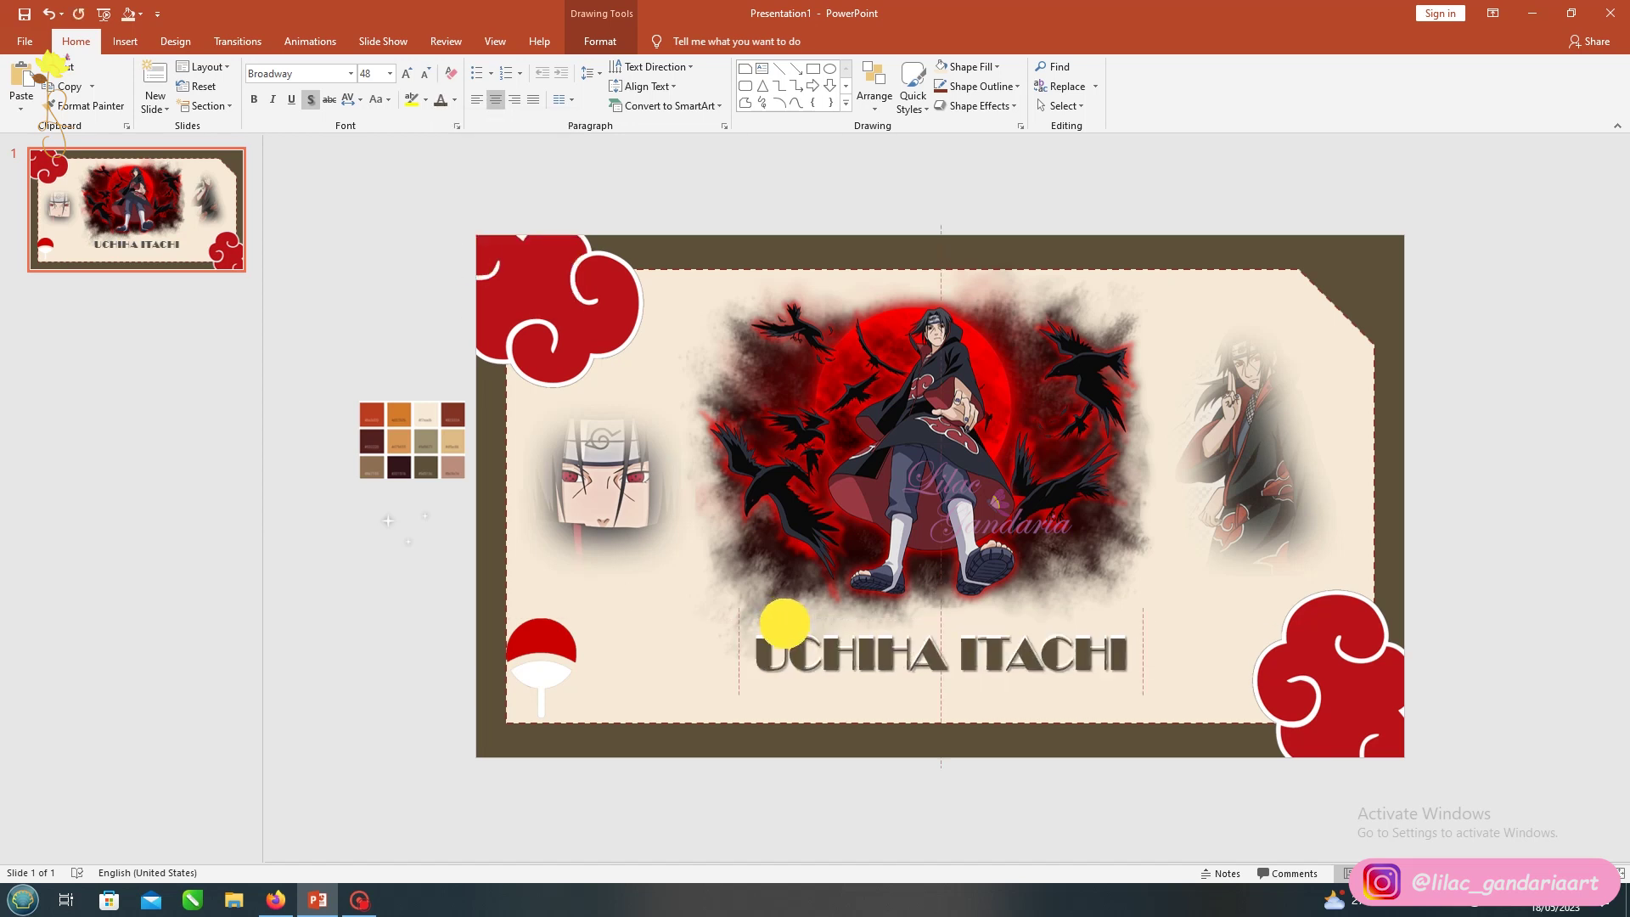
{"action": "left_click_drag", "start_coordinate": [806, 666], "coordinate": [805, 666]}
{"action": "left_click", "coordinate": [337, 327]}
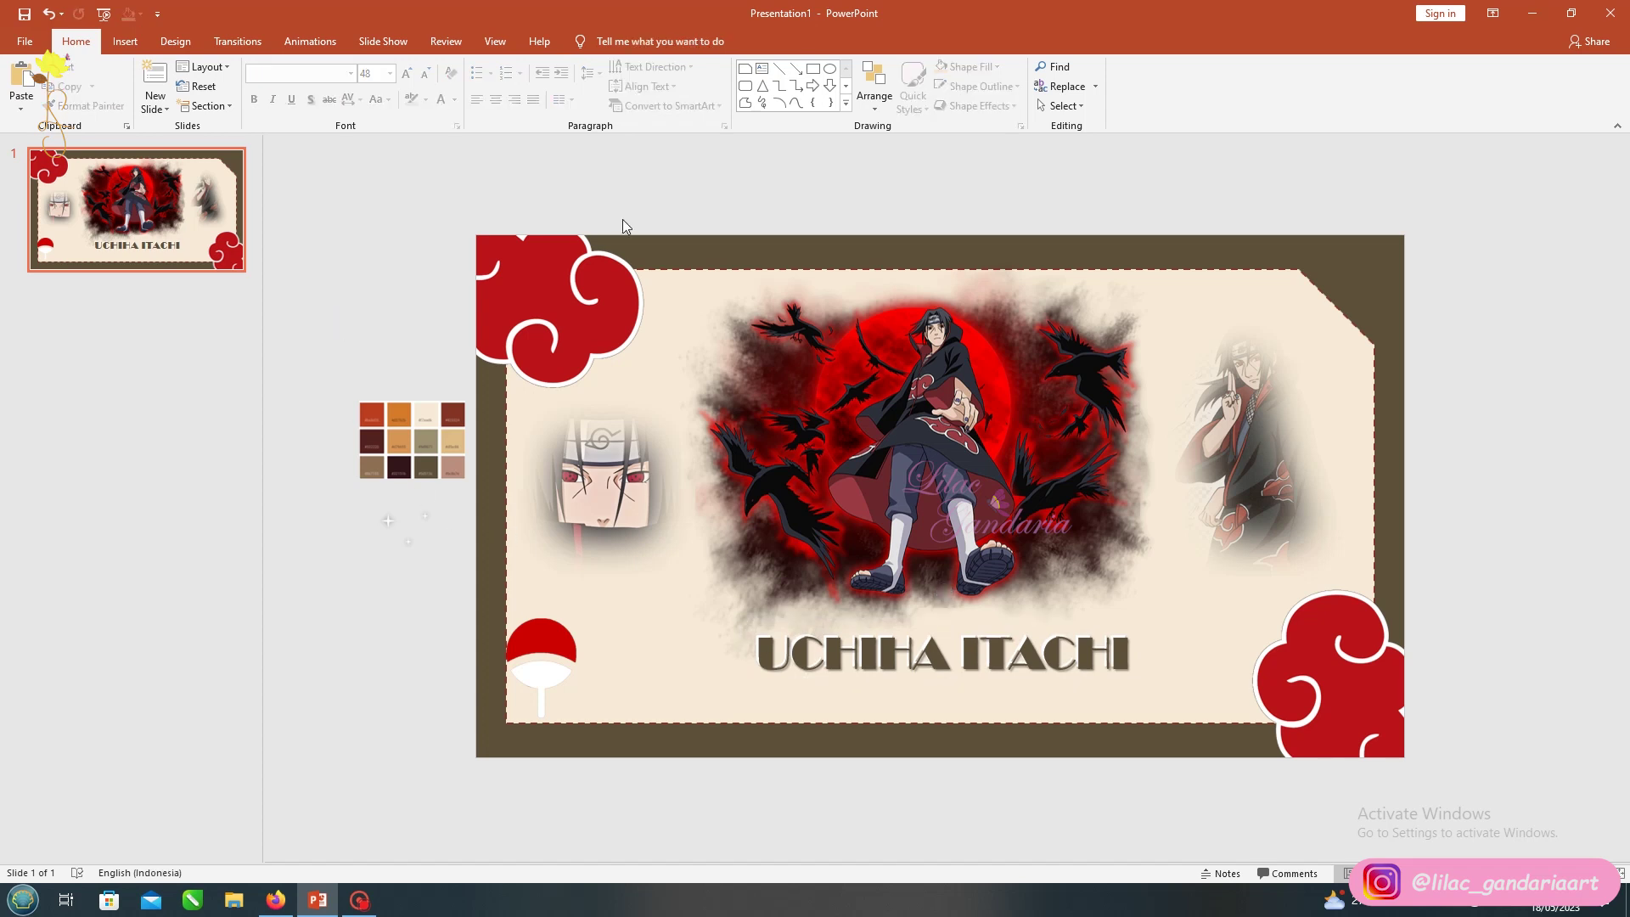
Paste sparkle picture copies into the bottom-left and top-right corners
{"action": "right_click", "coordinate": [108, 208]}
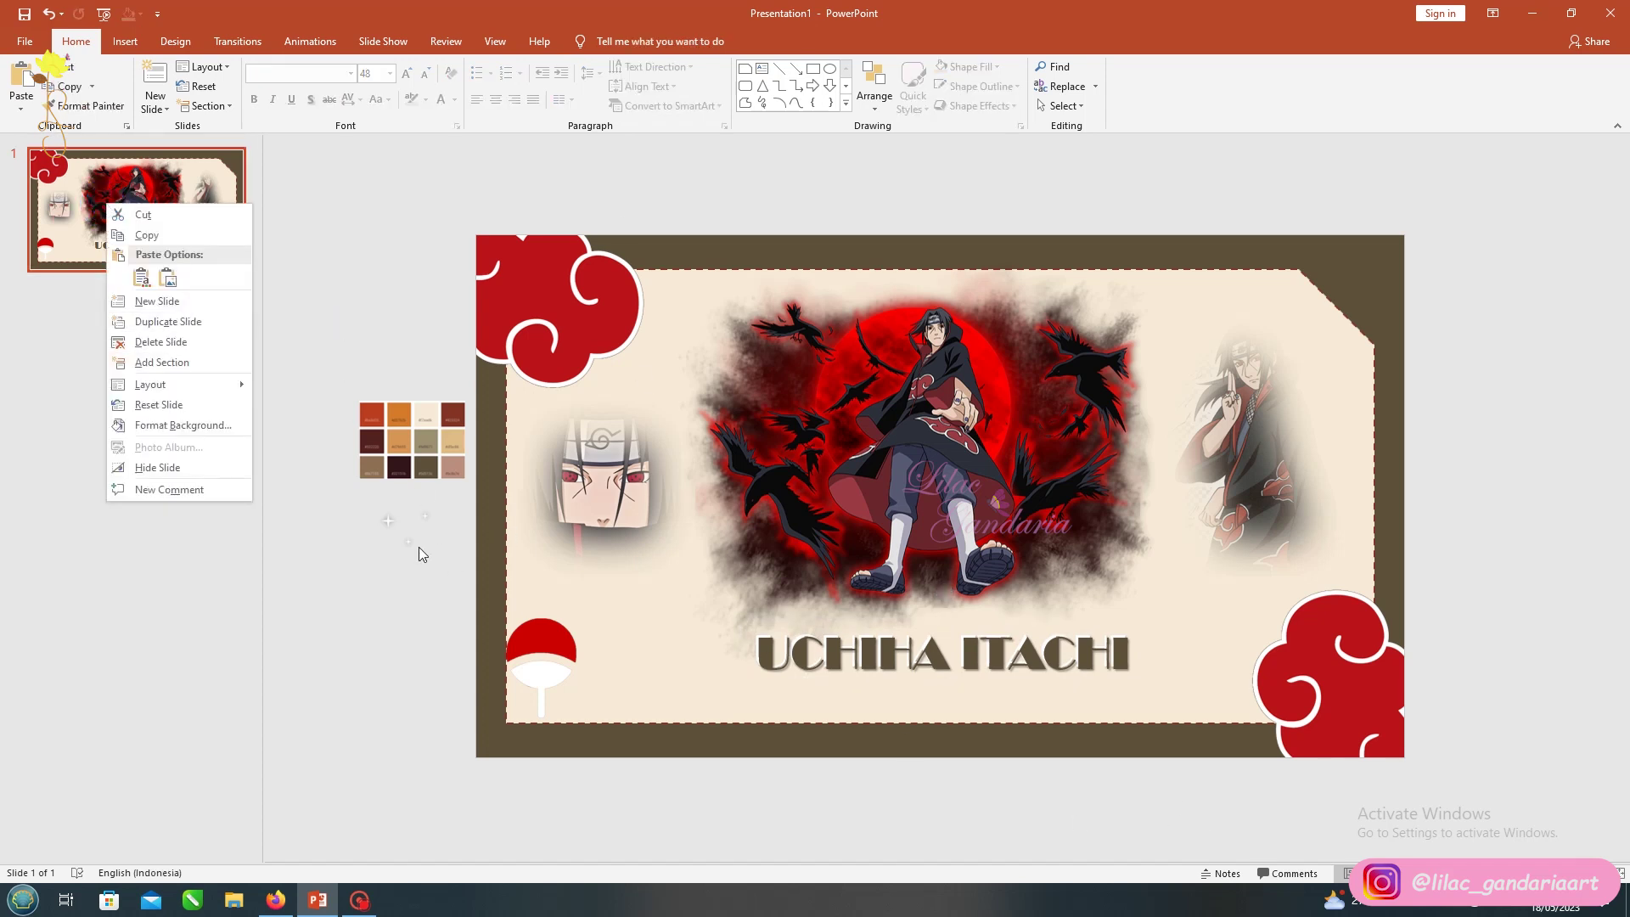
{"action": "left_click", "coordinate": [392, 524]}
{"action": "key", "text": "ctrl+v"}
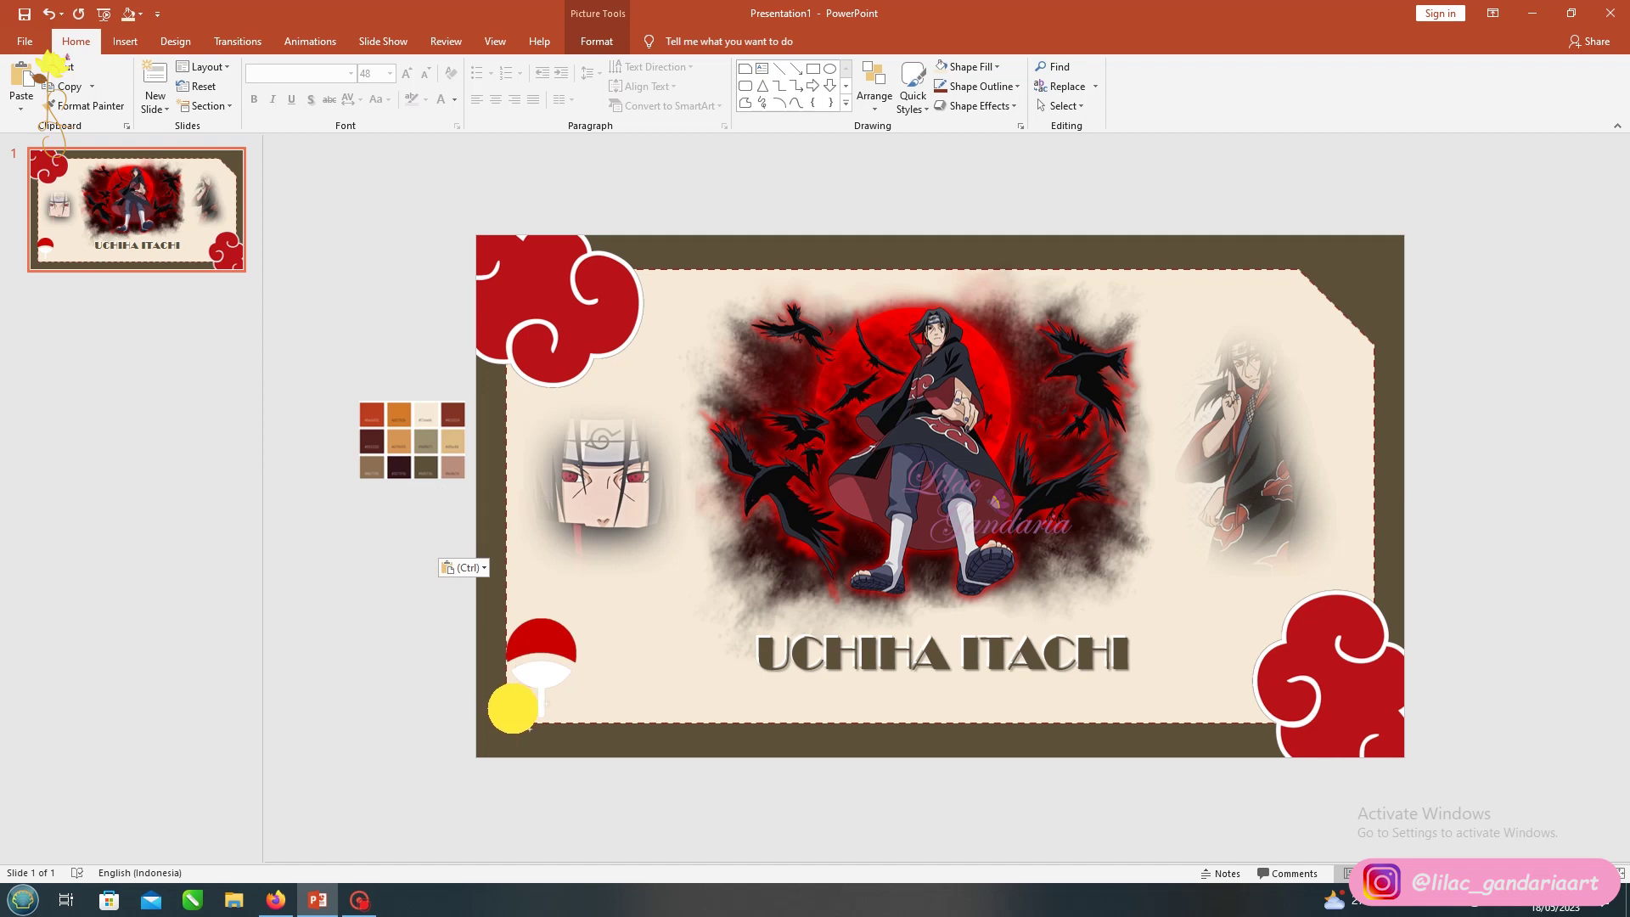
{"action": "left_click_drag", "start_coordinate": [502, 718], "coordinate": [1345, 266]}
{"action": "key", "text": "ctrl+v"}
{"action": "left_click_drag", "start_coordinate": [1301, 342], "coordinate": [1336, 277]}
{"action": "left_click", "coordinate": [1492, 363]}
Duplicate slide 1, delete its pictures and title, and draw a central rounded rectangle
{"action": "right_click", "coordinate": [108, 197]}
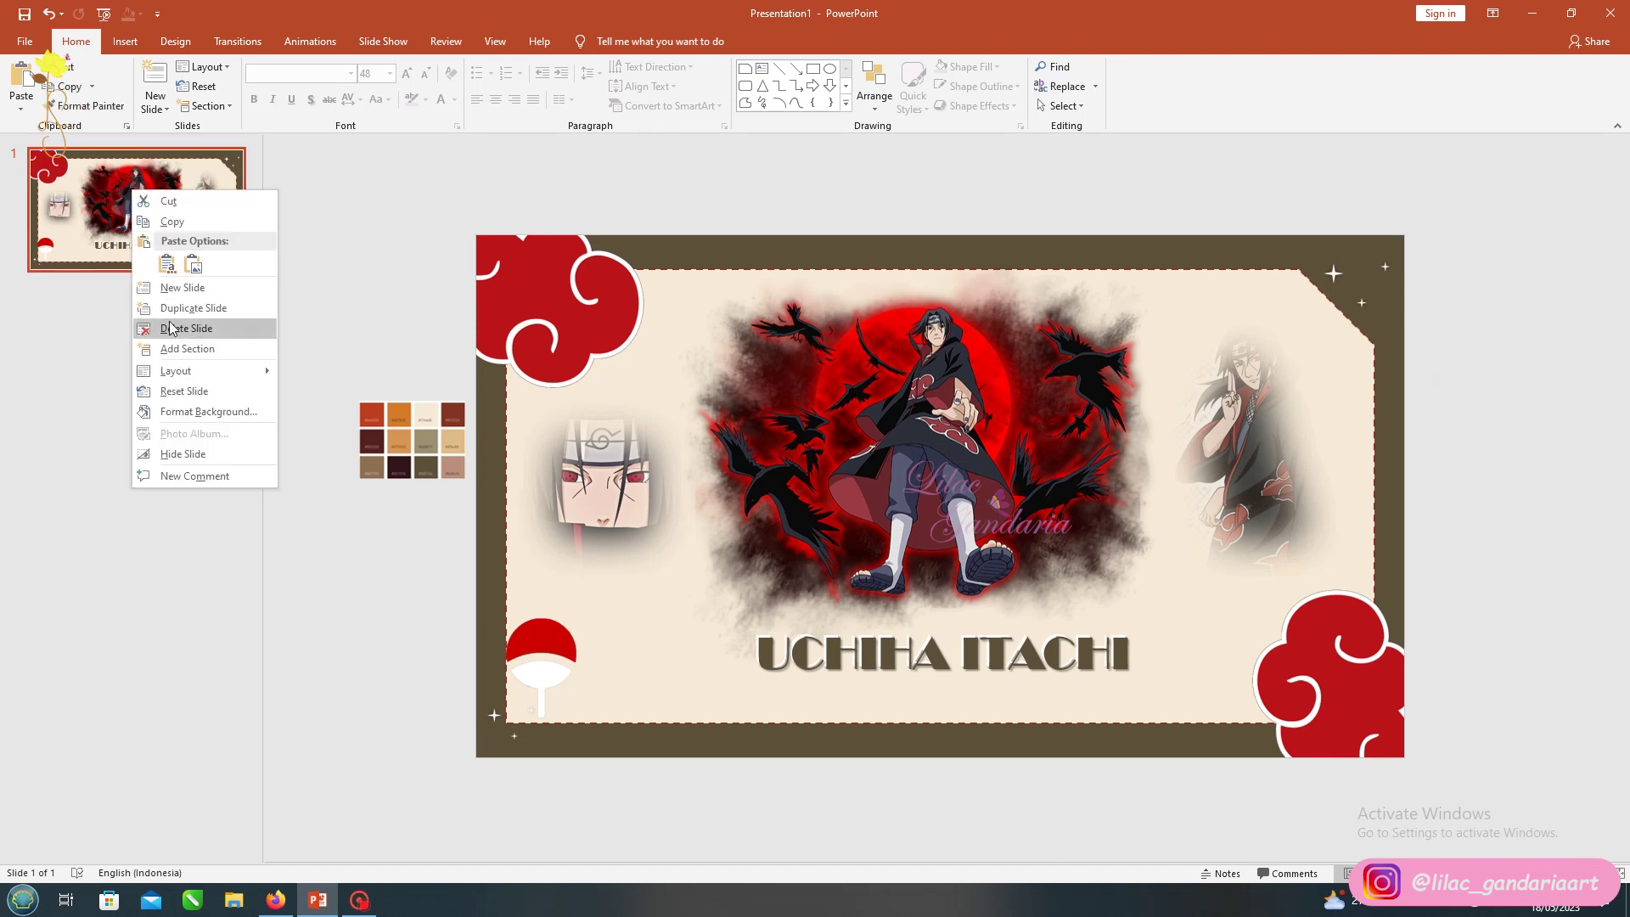
{"action": "left_click", "coordinate": [179, 329]}
{"action": "left_click_drag", "start_coordinate": [1214, 813], "coordinate": [626, 237]}
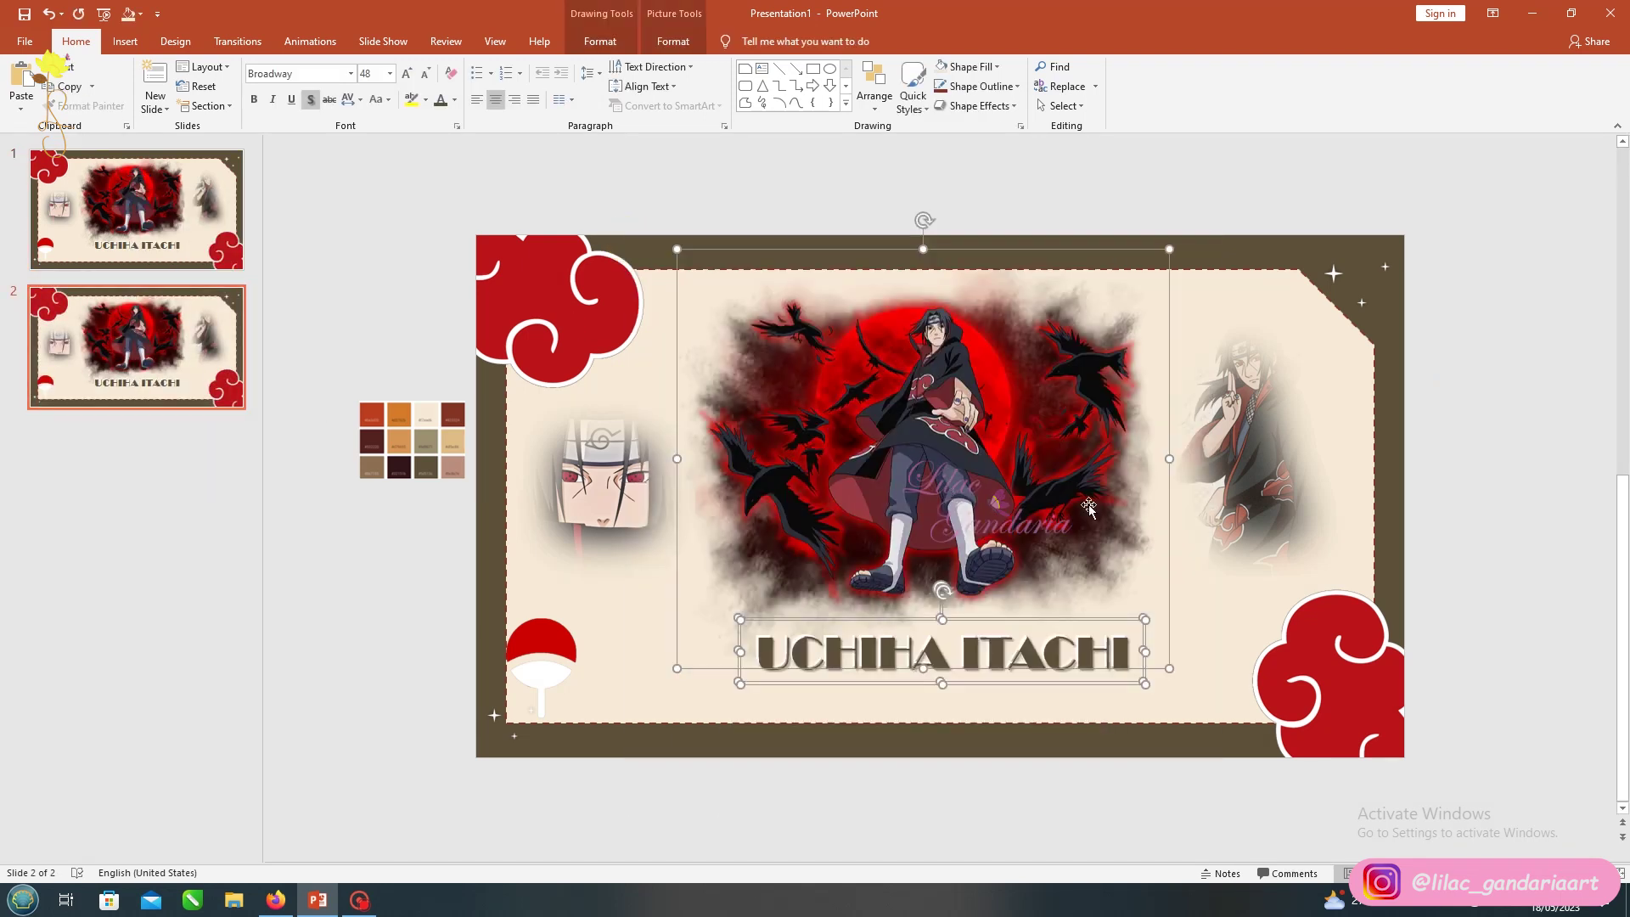
{"action": "key", "text": "Delete"}
{"action": "left_click", "coordinate": [590, 501]}
{"action": "key", "text": "Delete"}
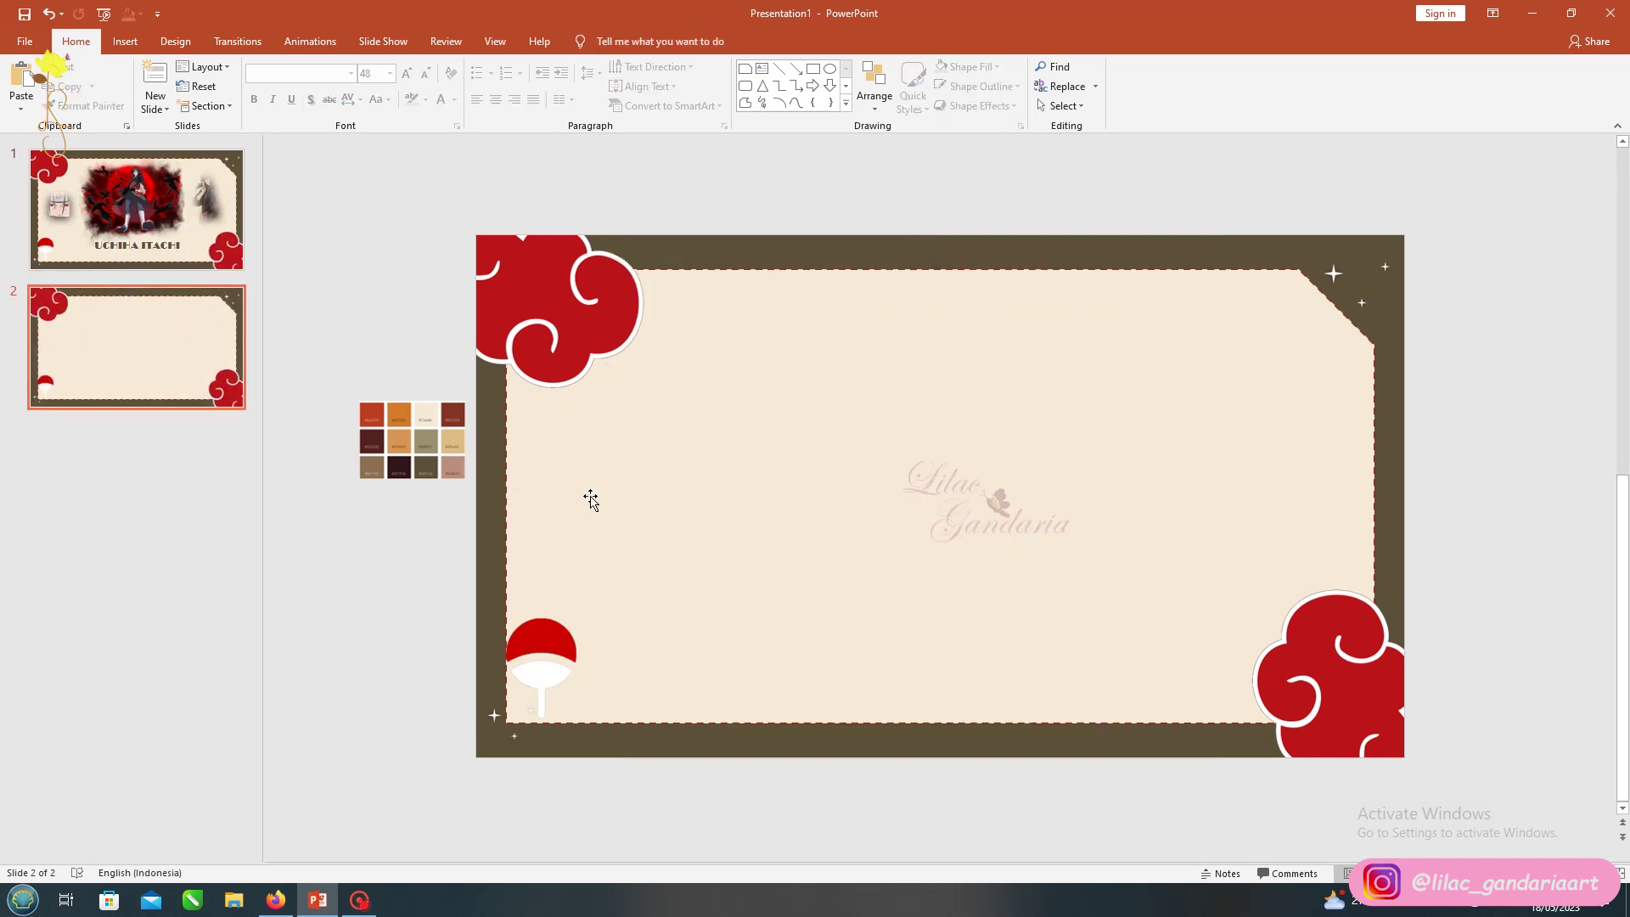
{"action": "left_click_drag", "start_coordinate": [601, 400], "coordinate": [1107, 638]}
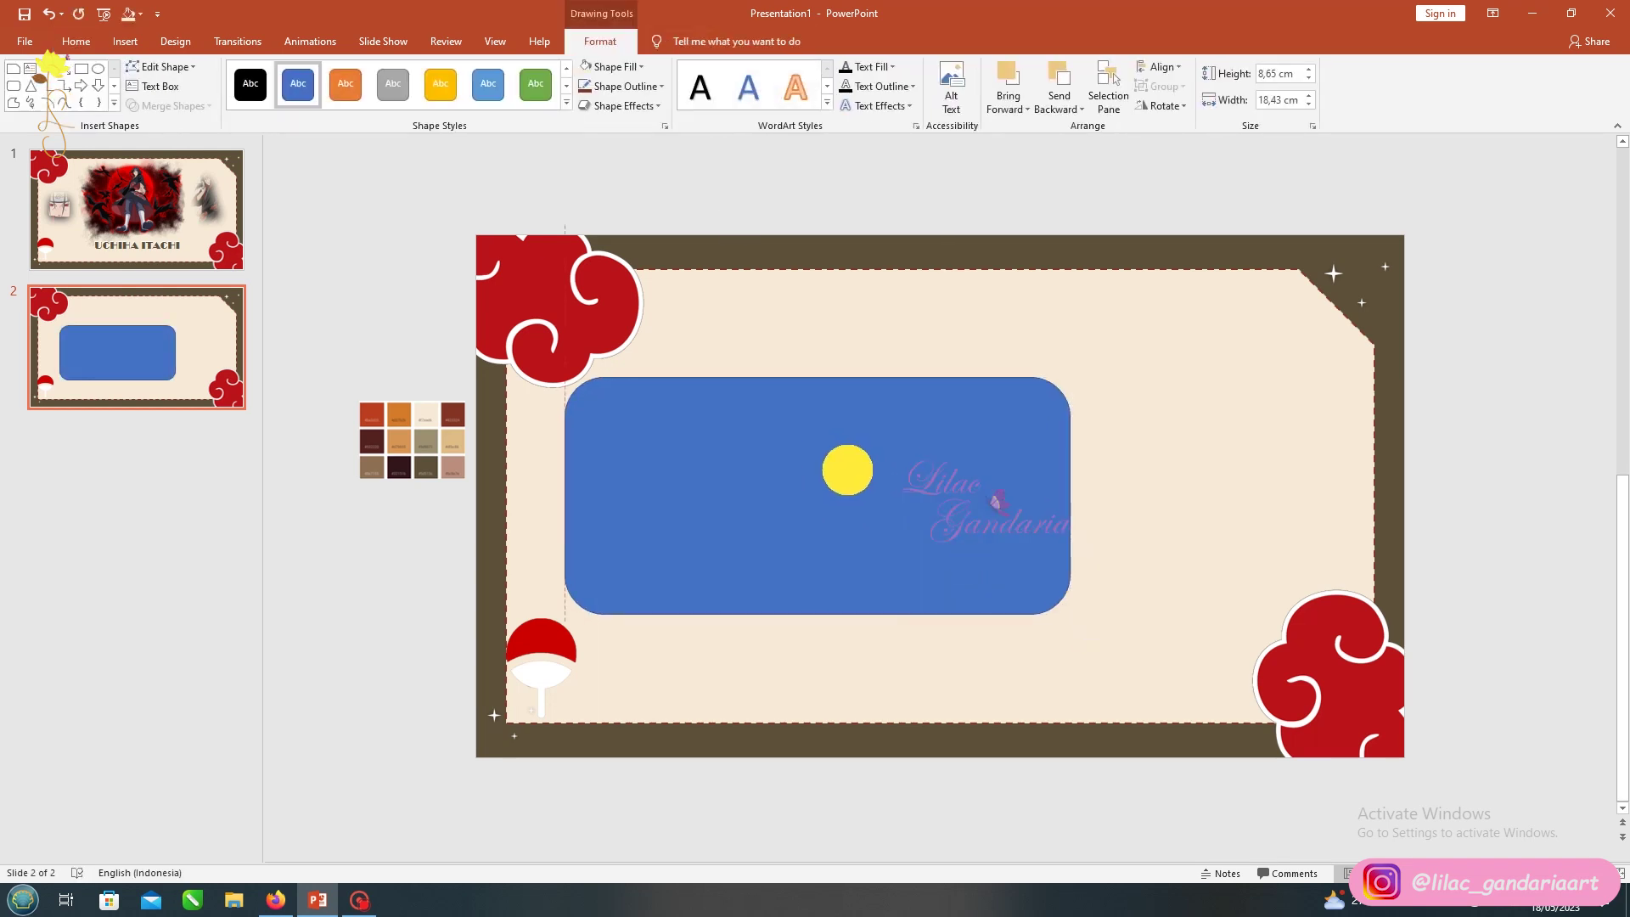
Duplicate the rounded rectangle, make both copies taller, and offset the front one to the right
{"action": "mouse_move", "coordinate": [804, 476]}
{"action": "left_mouse_down", "text": "ctrl"}
{"action": "mouse_move", "coordinate": [949, 476]}
{"action": "mouse_move", "coordinate": [880, 472]}
{"action": "left_mouse_up", "text": "ctrl"}
{"action": "left_click_drag", "start_coordinate": [623, 469], "coordinate": [667, 471]}
{"action": "left_click_drag", "start_coordinate": [956, 378], "coordinate": [968, 353]}
{"action": "left_click_drag", "start_coordinate": [873, 516], "coordinate": [886, 528]}
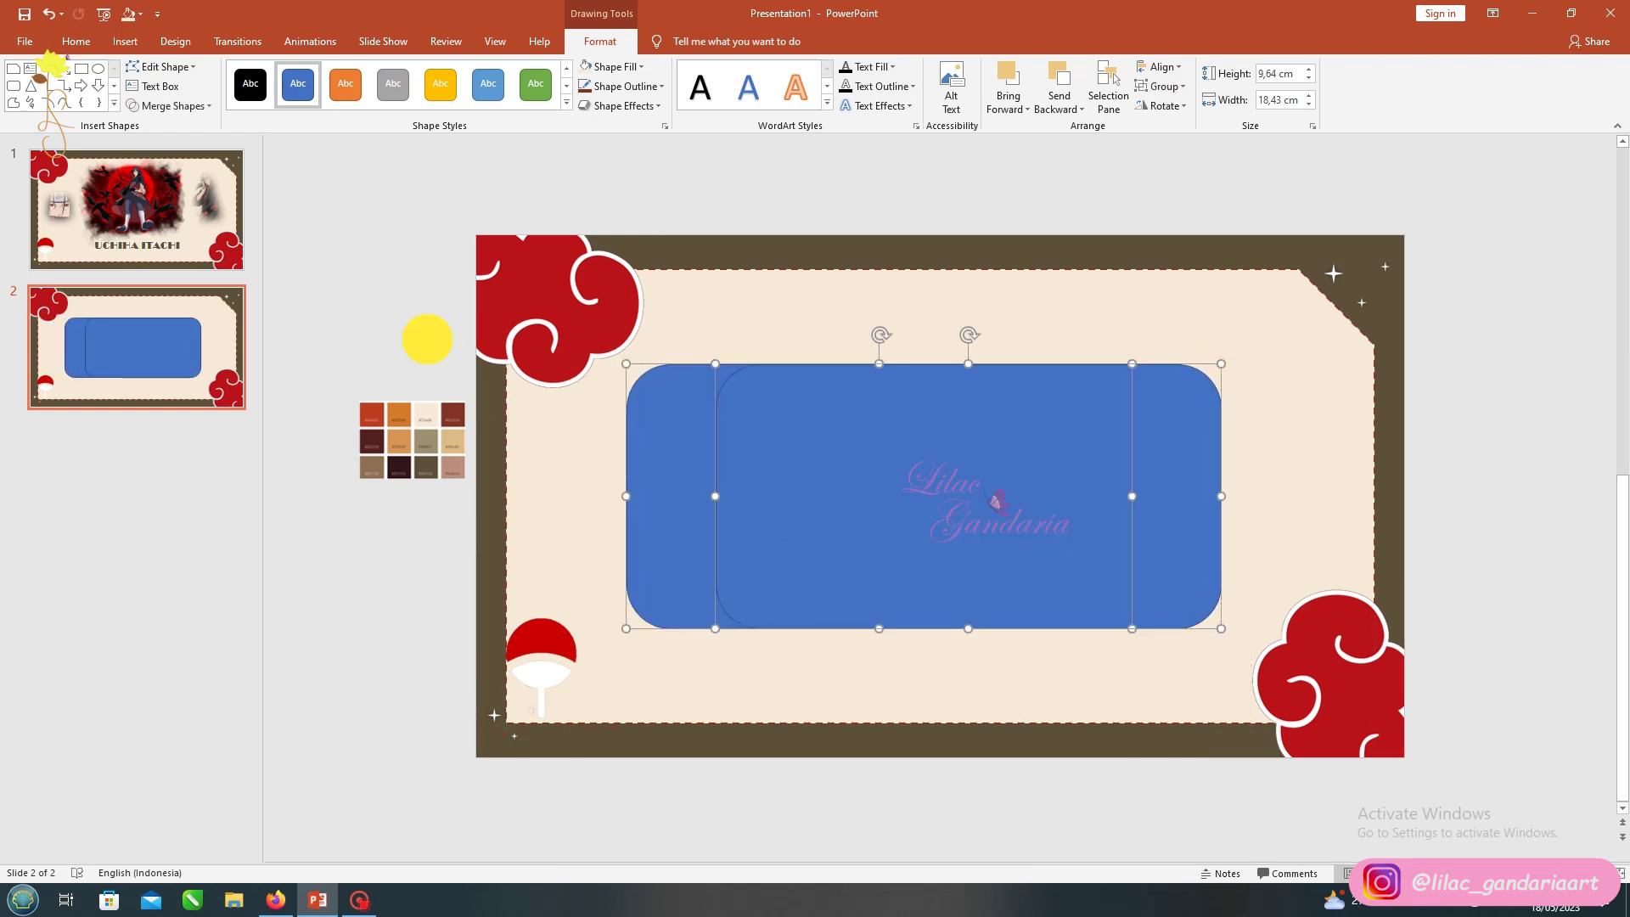
{"action": "left_click_drag", "start_coordinate": [892, 473], "coordinate": [925, 466]}
{"action": "left_click", "coordinate": [430, 219]}
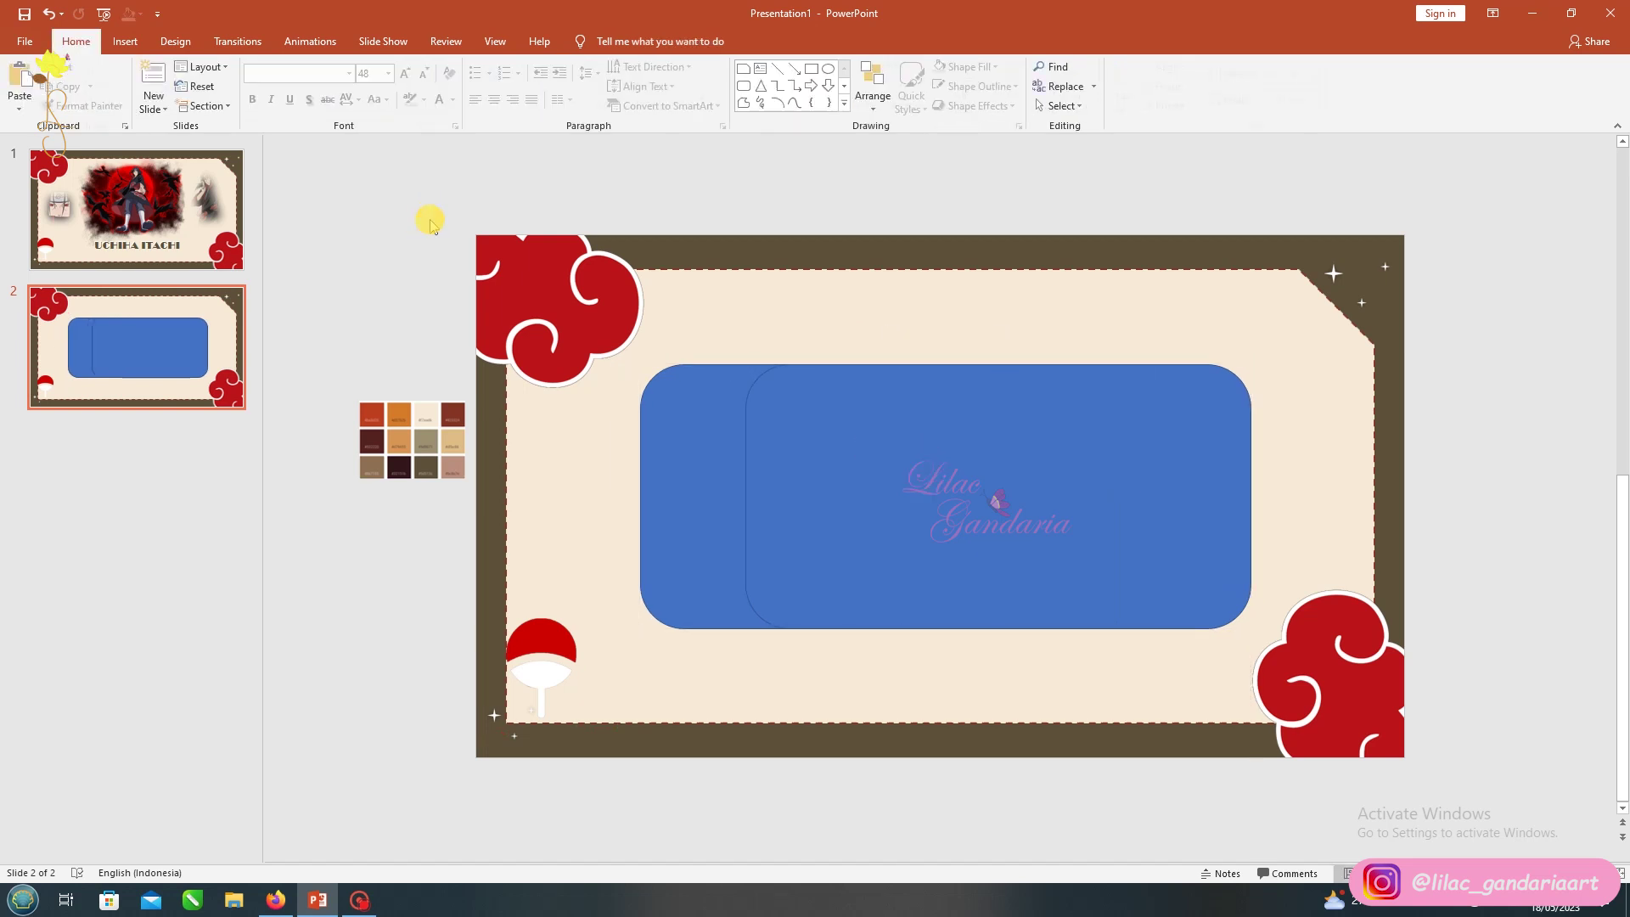
Give the back rounded rectangle a dark red fill and matching outline colour
{"action": "left_click", "coordinate": [656, 412]}
{"action": "left_click", "coordinate": [612, 65]}
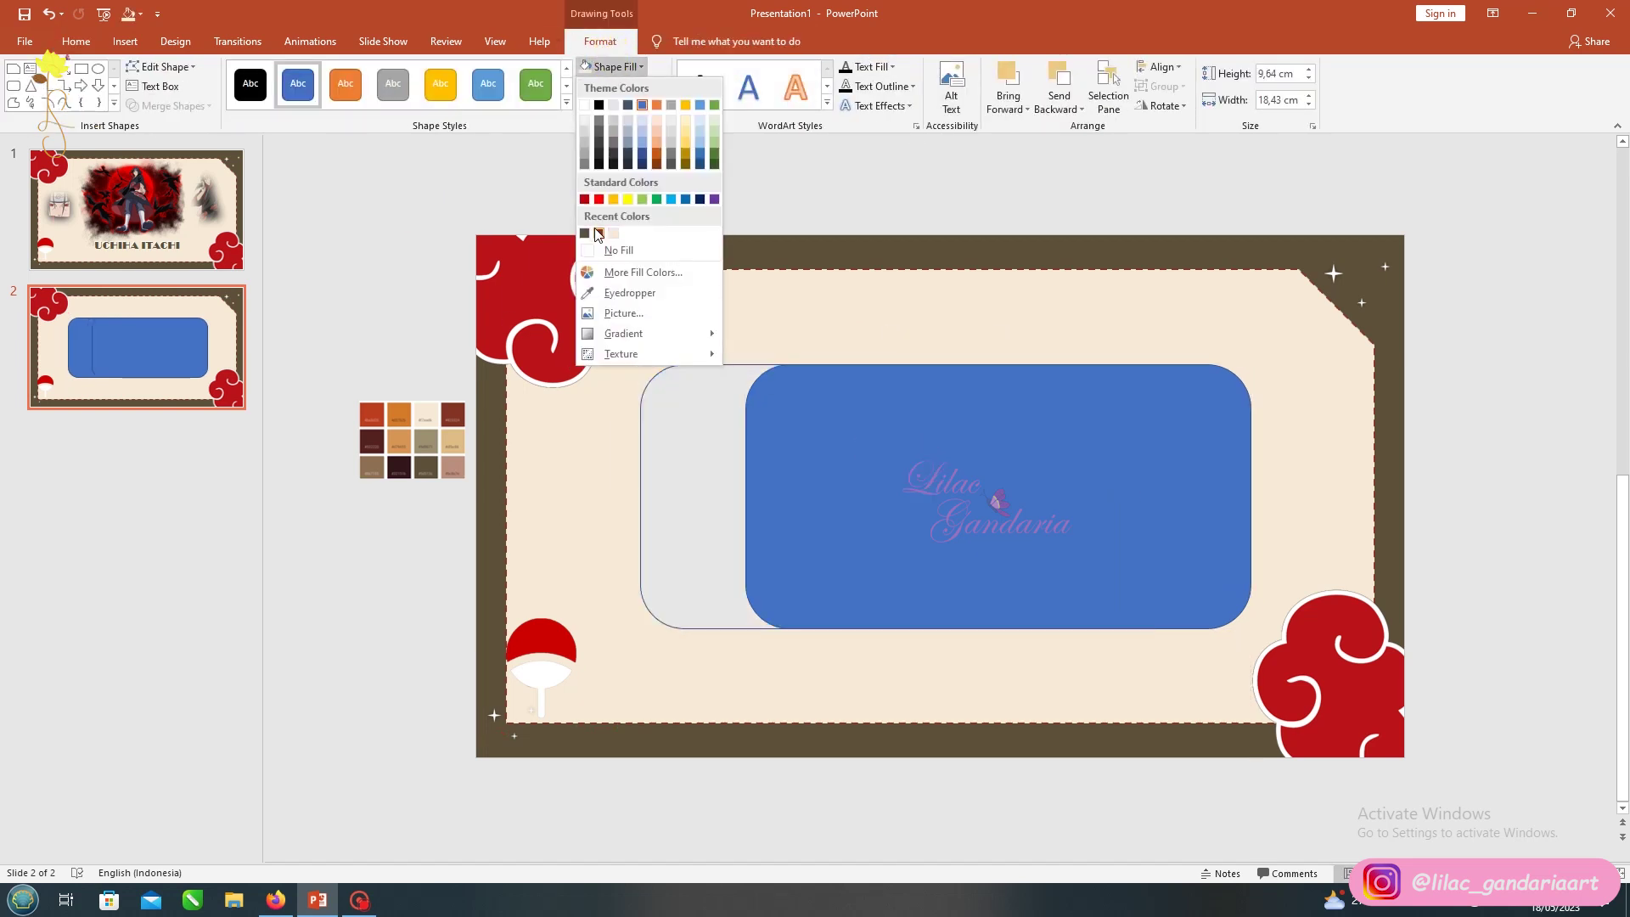
{"action": "left_click", "coordinate": [584, 199]}
{"action": "left_click", "coordinate": [625, 86]}
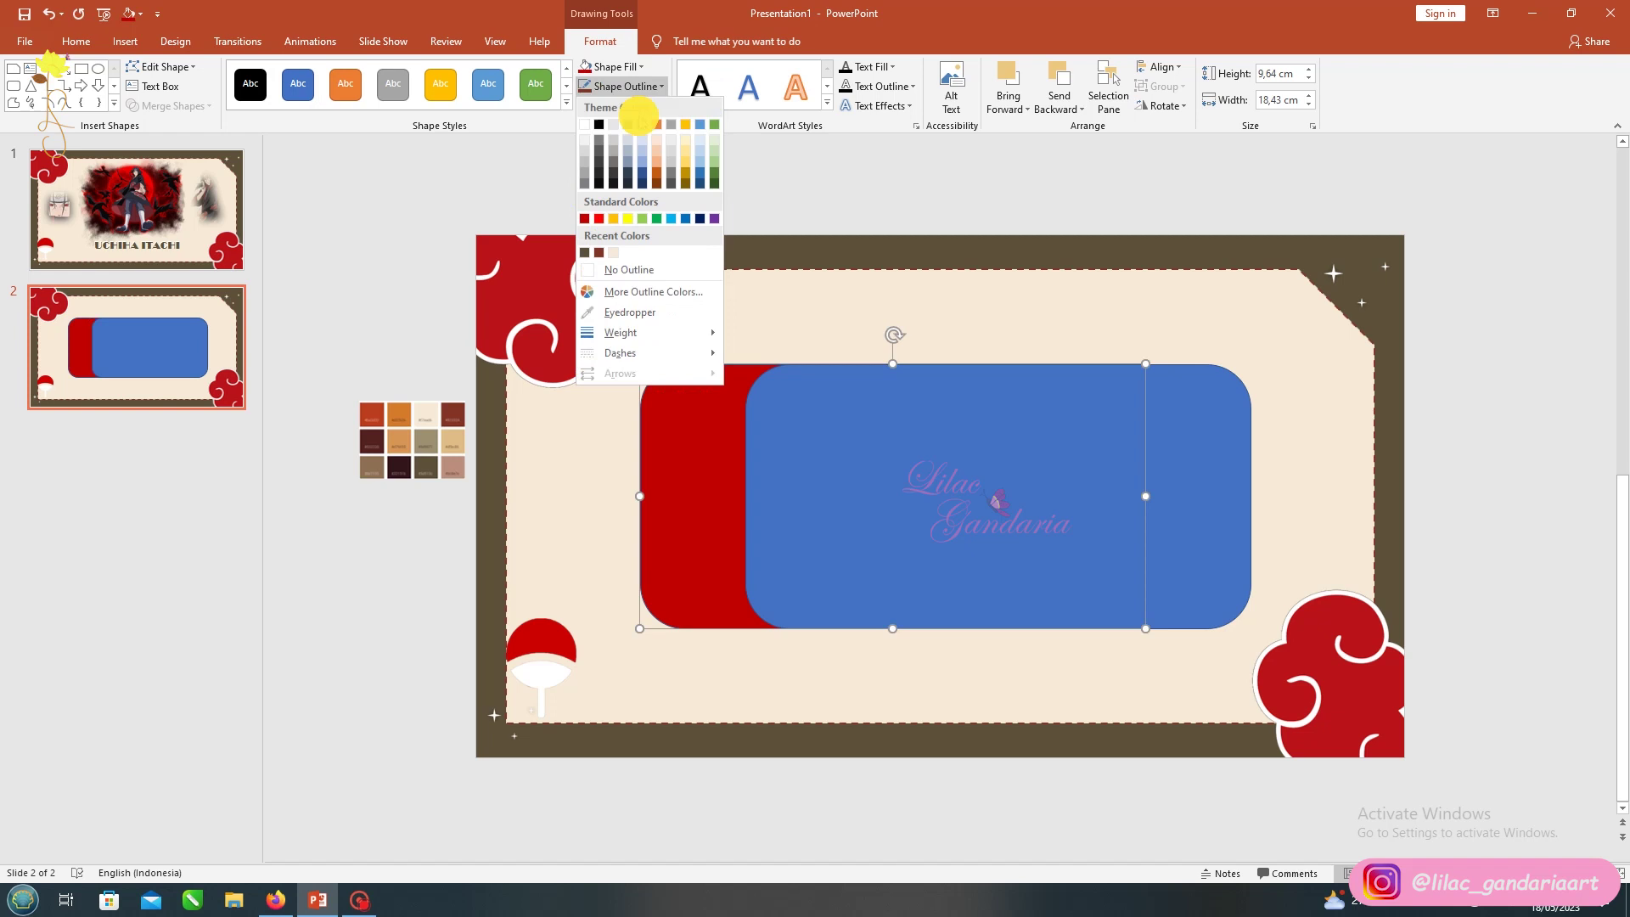
{"action": "left_click", "coordinate": [584, 127]}
Fill the front rectangle with tan sampled by Eyedropper and remove its outline
{"action": "left_click", "coordinate": [894, 497]}
{"action": "left_click", "coordinate": [628, 68]}
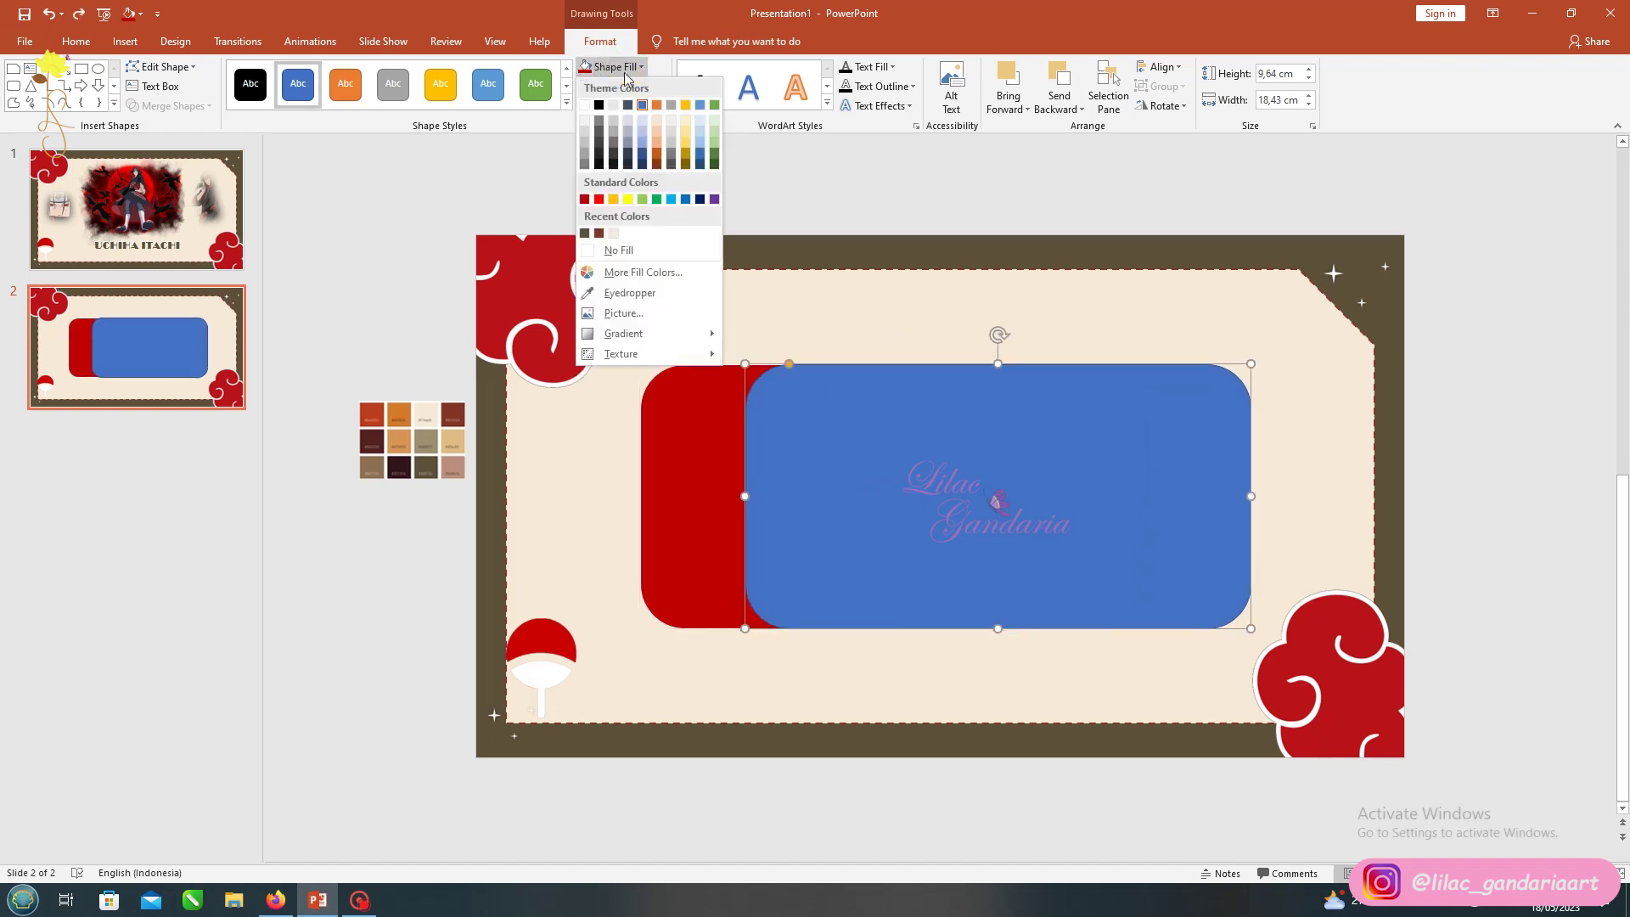
{"action": "left_click", "coordinate": [629, 292]}
{"action": "left_click", "coordinate": [453, 439]}
{"action": "left_click", "coordinate": [584, 91]}
Paste a copy of the sparkle picture onto the red panel
{"action": "left_click", "coordinate": [416, 252]}
{"action": "key", "text": "ctrl+v"}
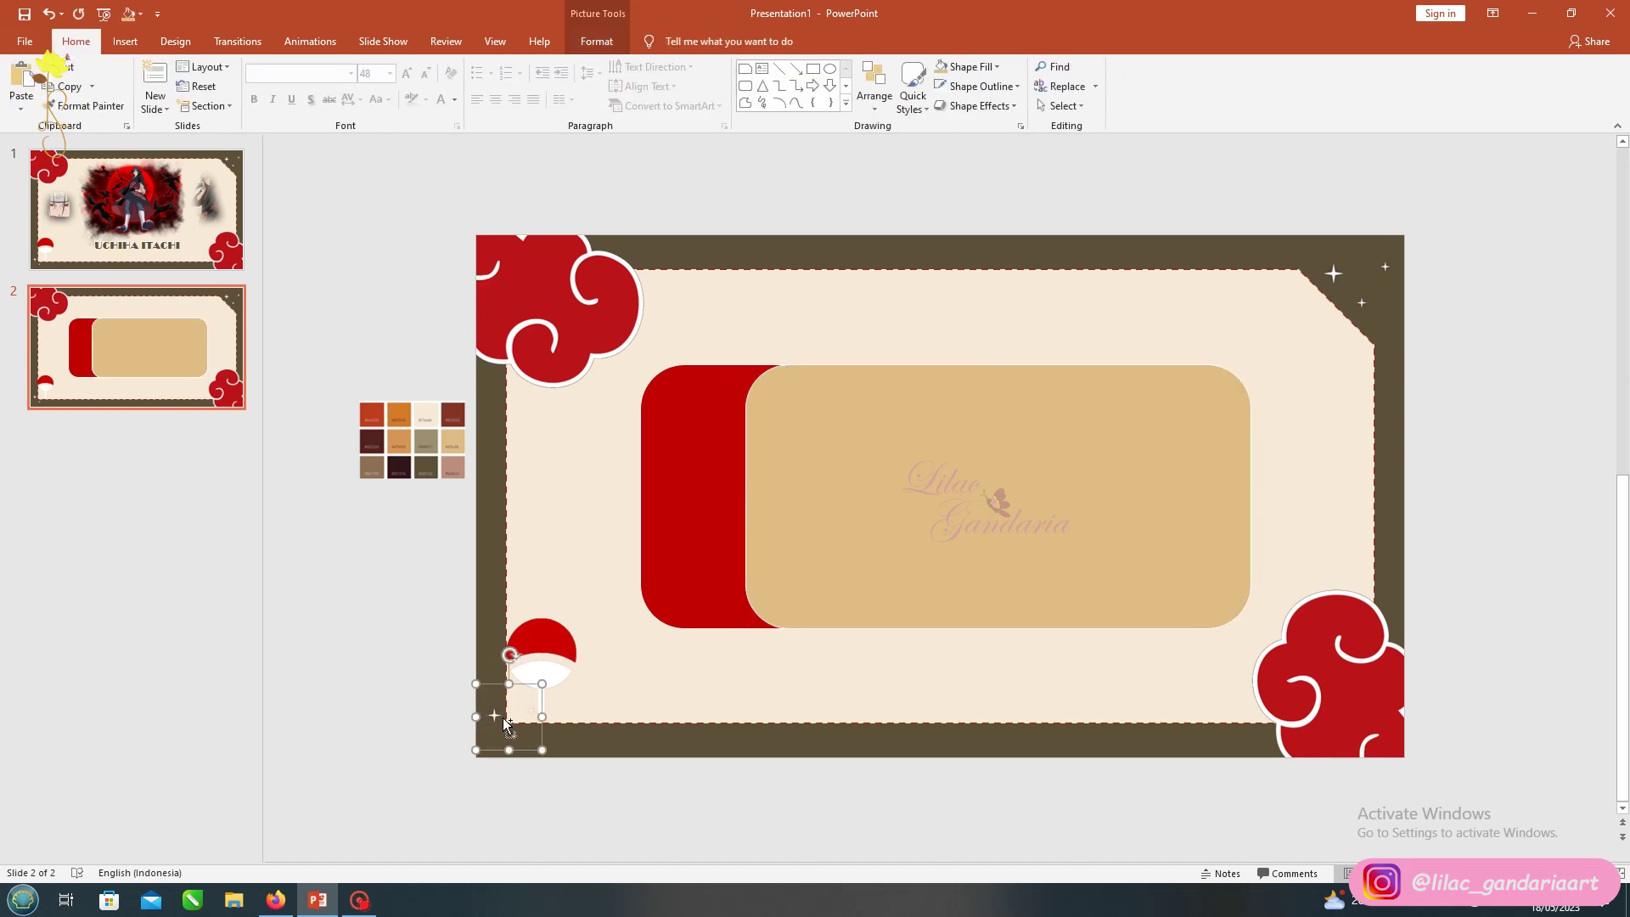
{"action": "mouse_move", "coordinate": [503, 713]}
{"action": "left_mouse_down"}
{"action": "mouse_move", "coordinate": [682, 610]}
{"action": "mouse_move", "coordinate": [682, 521]}
{"action": "left_mouse_up"}
Darken the red panel to the recent dark red and draw a text box on the tan panel
{"action": "left_click", "coordinate": [686, 415]}
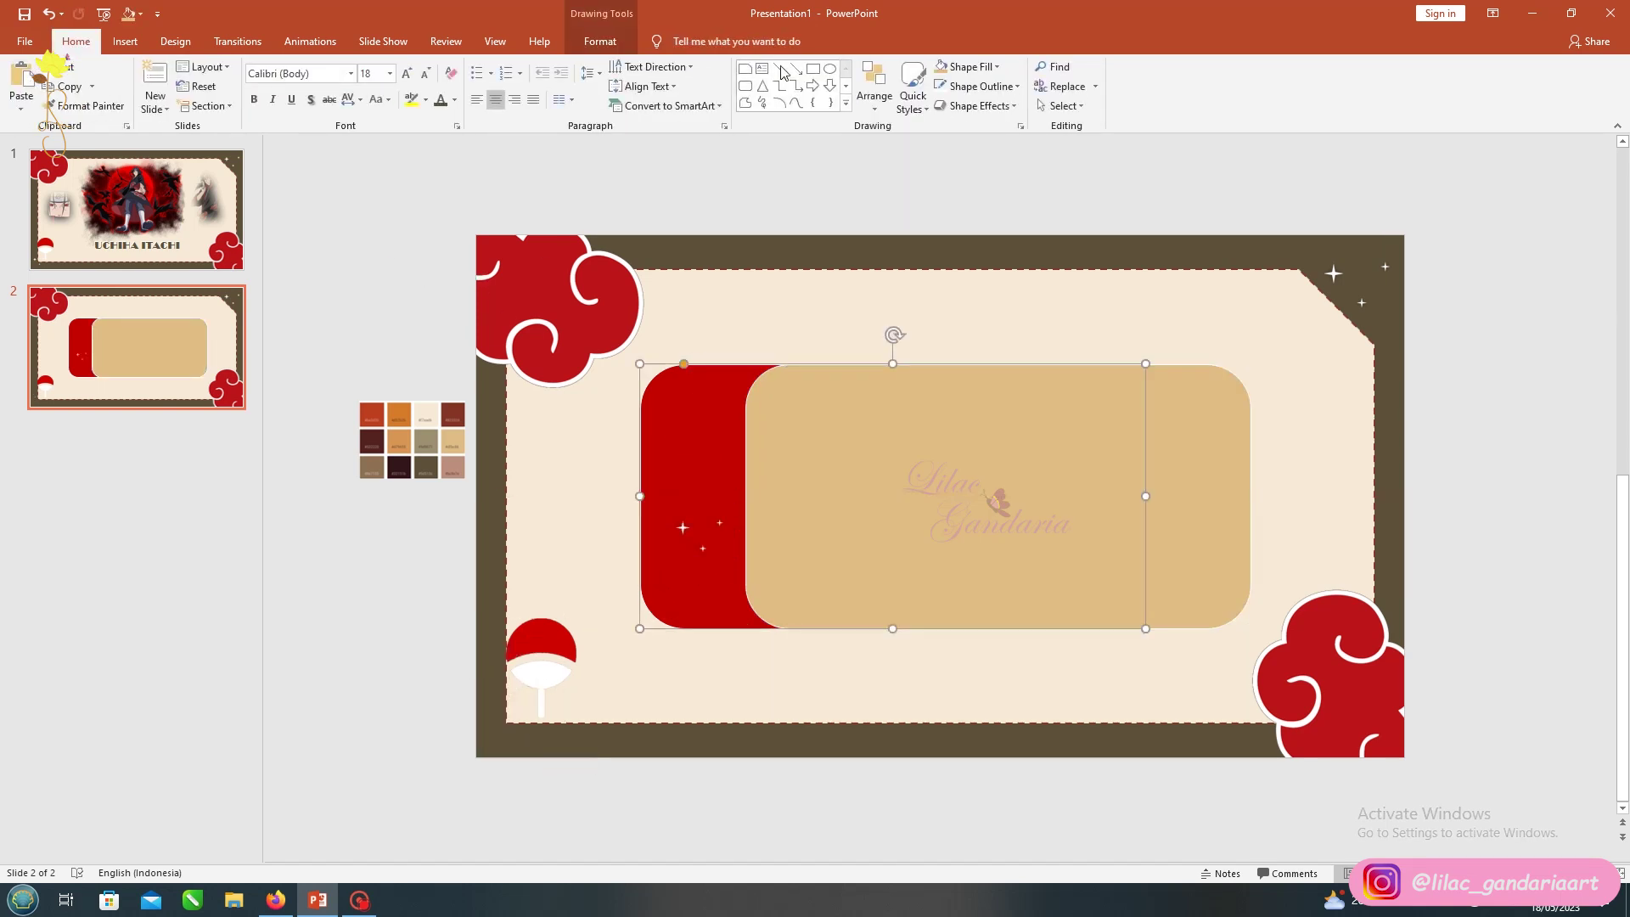
{"action": "left_click", "coordinate": [968, 67]}
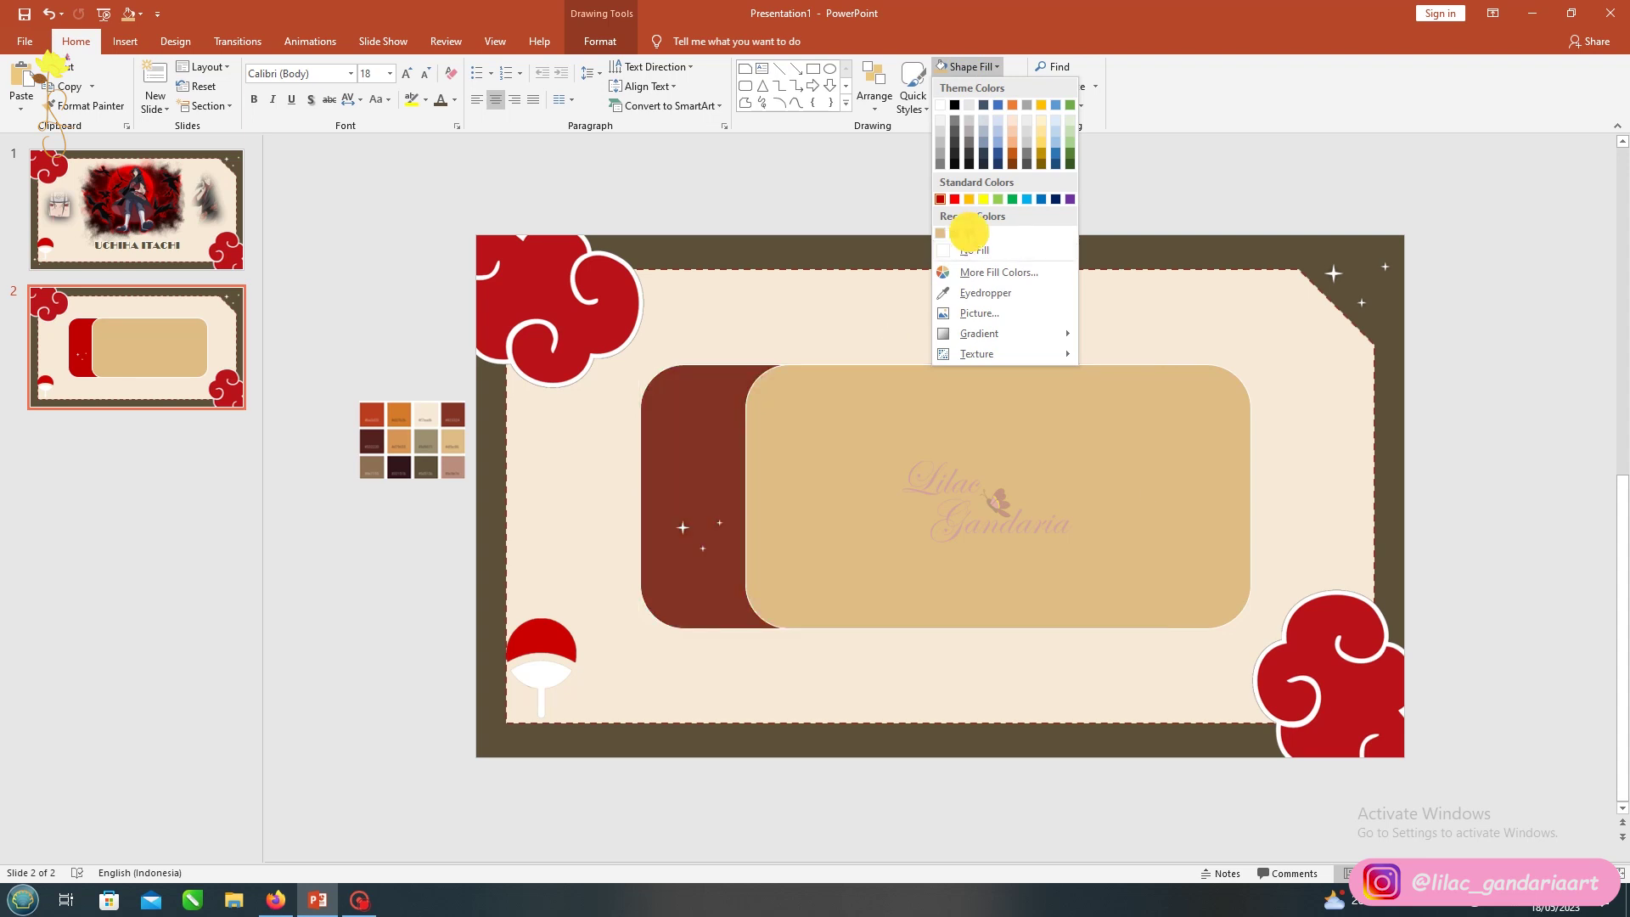
{"action": "left_click", "coordinate": [968, 233]}
{"action": "left_click", "coordinate": [714, 174]}
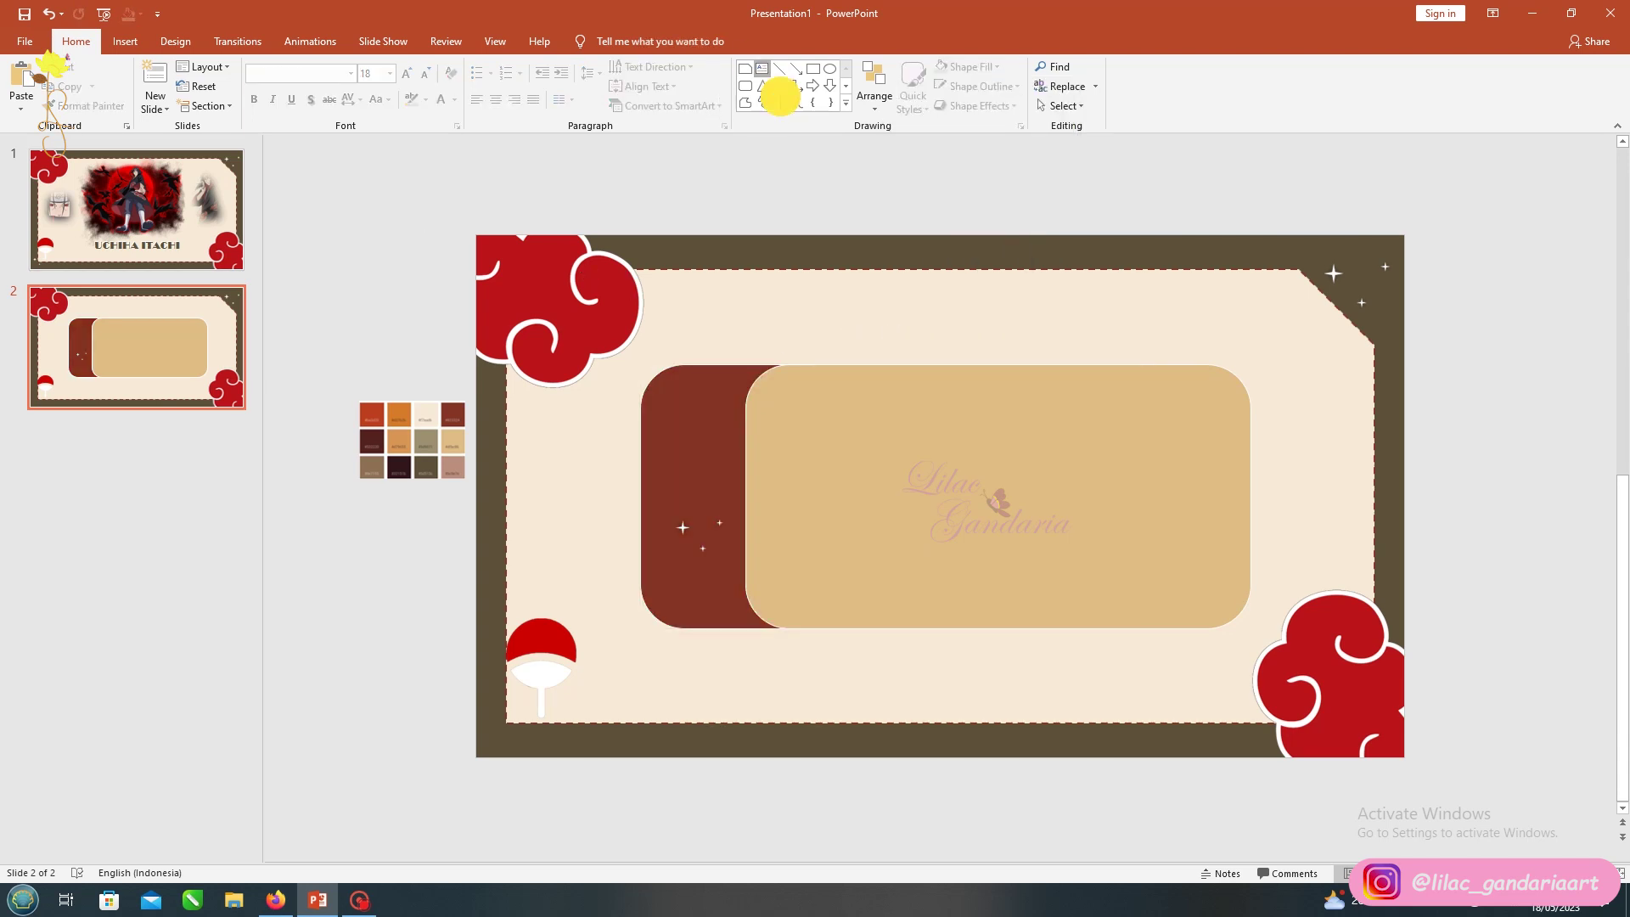
{"action": "left_click_drag", "start_coordinate": [903, 388], "coordinate": [996, 449]}
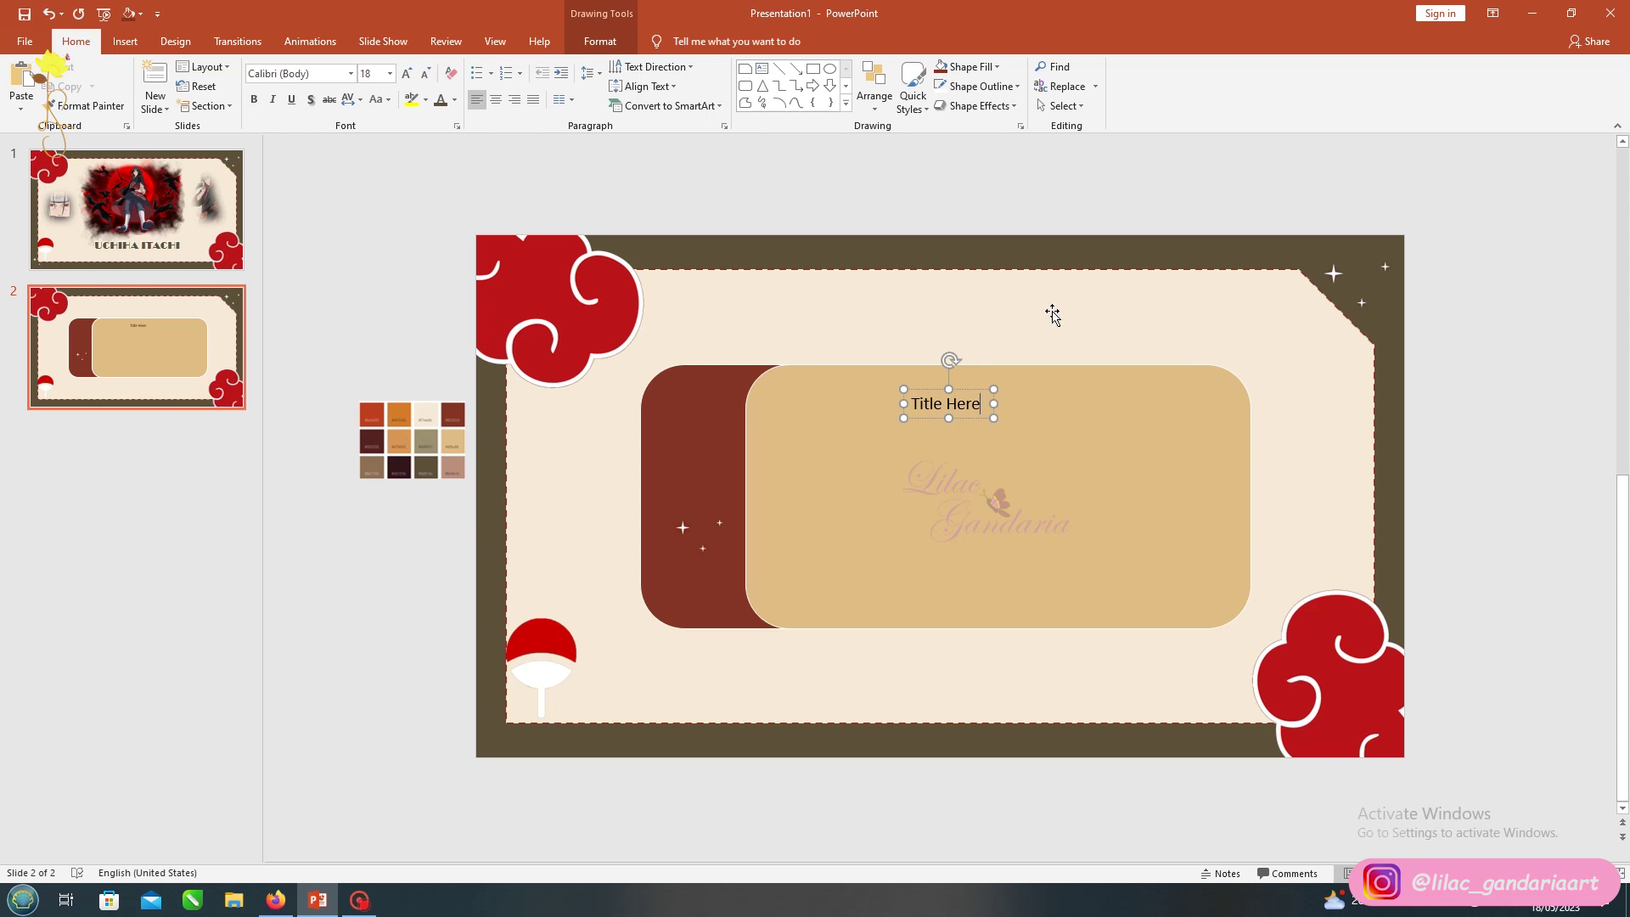
Set the title text to Forte, size 48, and widen its text box
{"action": "left_click", "coordinate": [351, 74]}
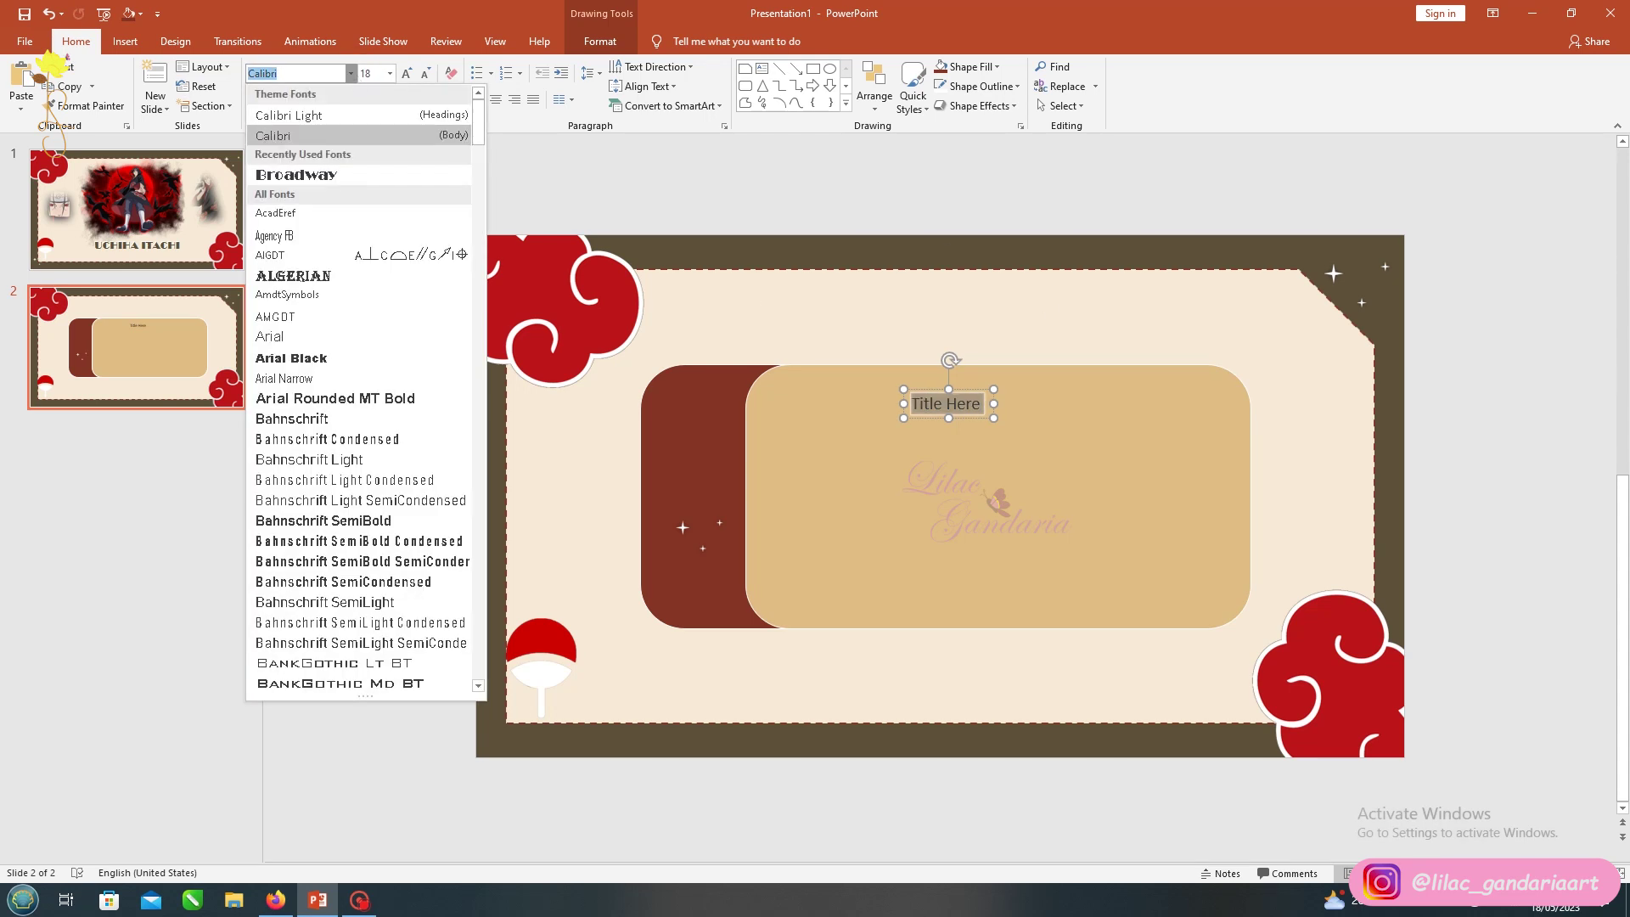
{"action": "type", "text": "Forte"}
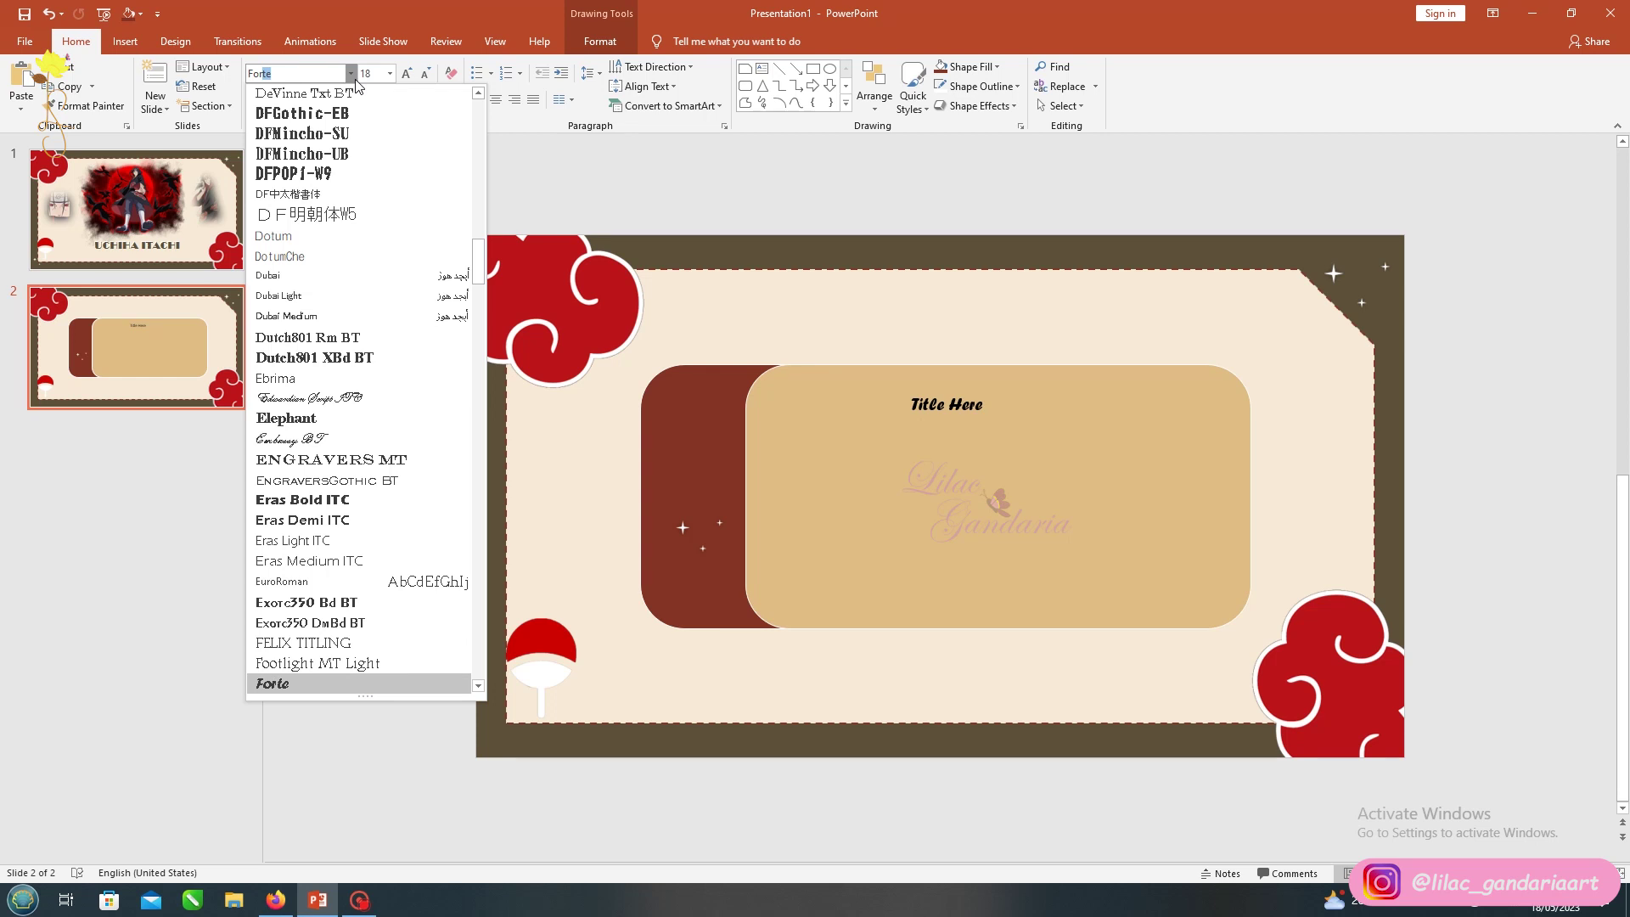
{"action": "key", "text": "Return"}
{"action": "left_click", "coordinate": [408, 74]}
{"action": "left_click", "coordinate": [408, 74]}
{"action": "left_click", "coordinate": [407, 74]}
{"action": "left_click", "coordinate": [408, 74]}
{"action": "left_click", "coordinate": [408, 74]}
{"action": "left_click_drag", "start_coordinate": [998, 508], "coordinate": [1170, 486]}
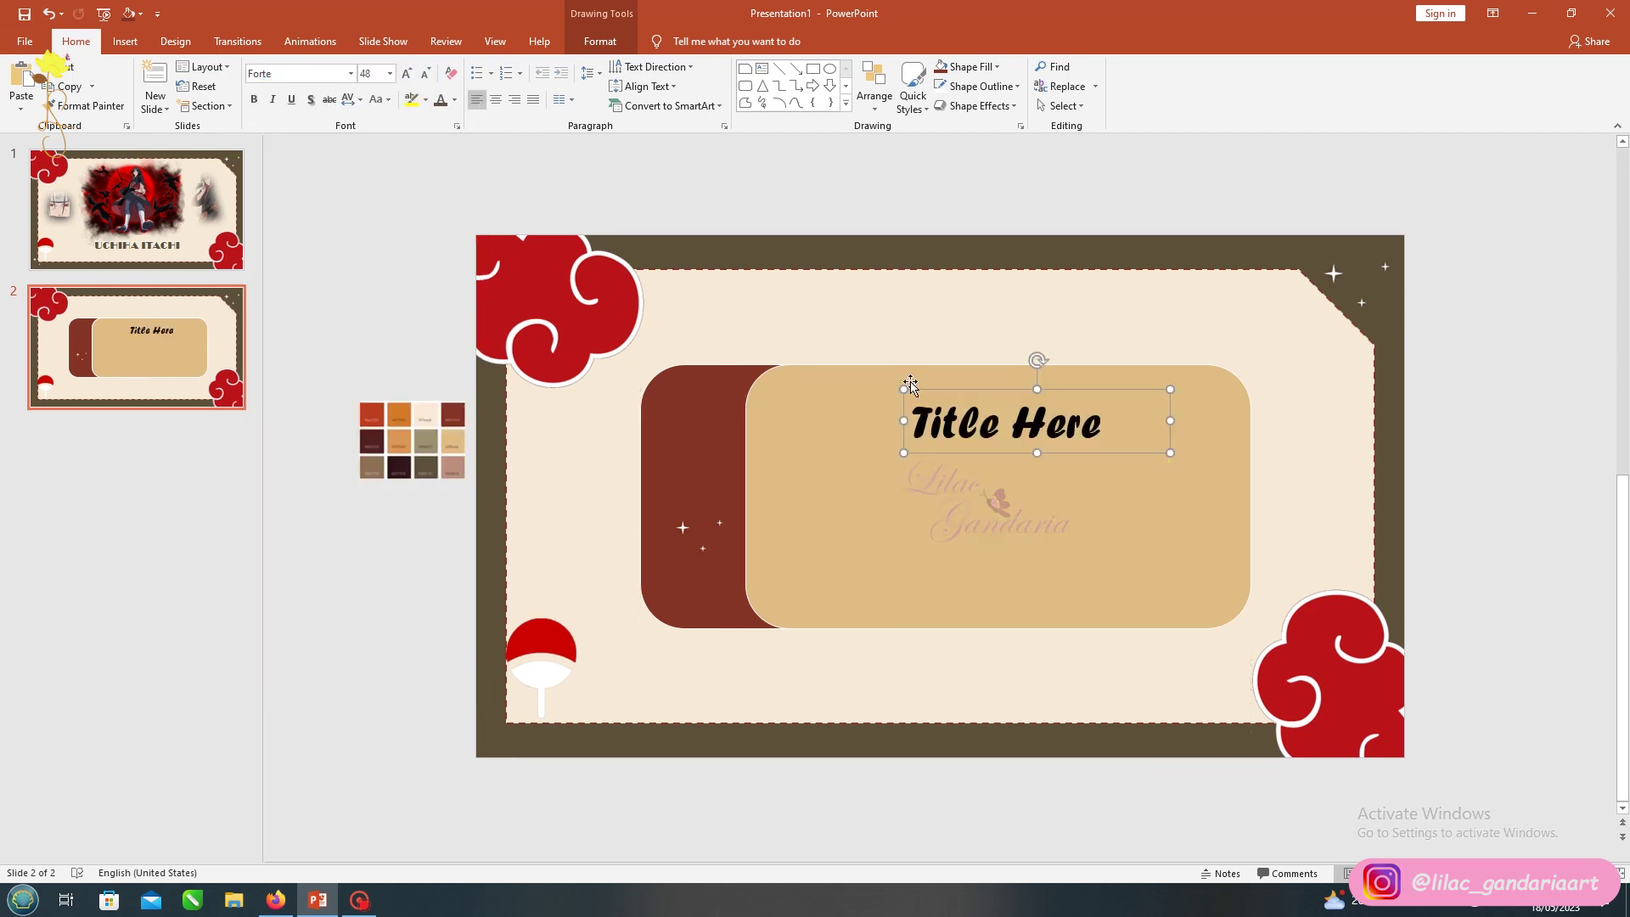
Centre the title, add a text shadow, colour it dark red, move it to the panel top, and draw a body text box below
{"action": "left_click", "coordinate": [495, 99]}
{"action": "left_click", "coordinate": [376, 100]}
{"action": "left_click", "coordinate": [311, 99]}
{"action": "left_click", "coordinate": [455, 99]}
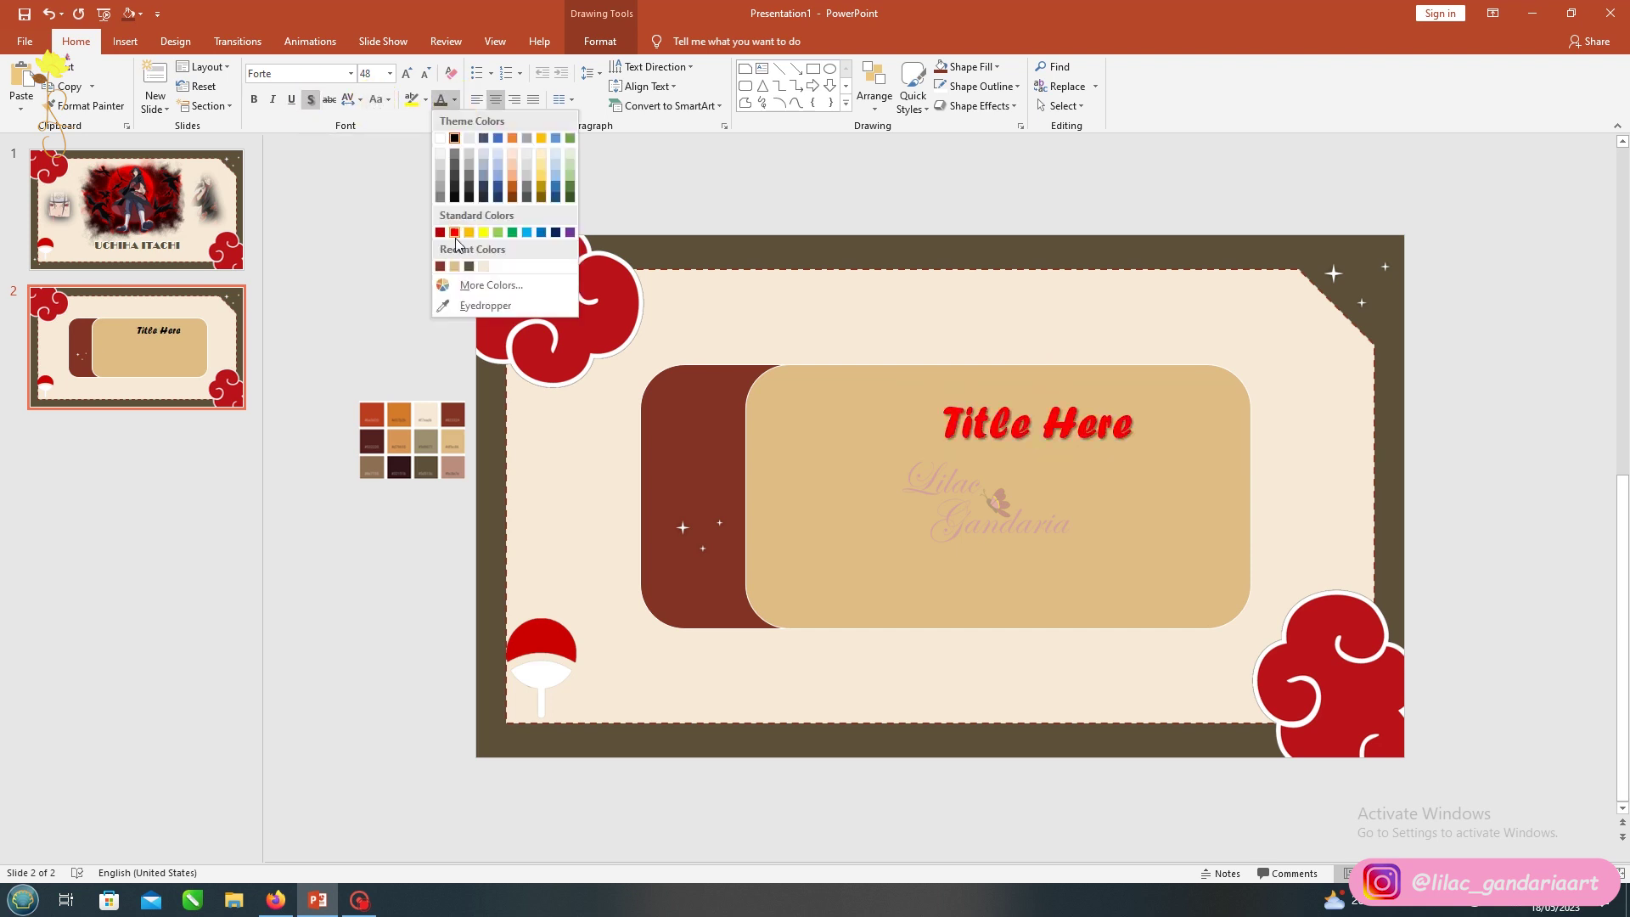
{"action": "left_click", "coordinate": [442, 268]}
{"action": "left_click_drag", "start_coordinate": [964, 389], "coordinate": [964, 364]}
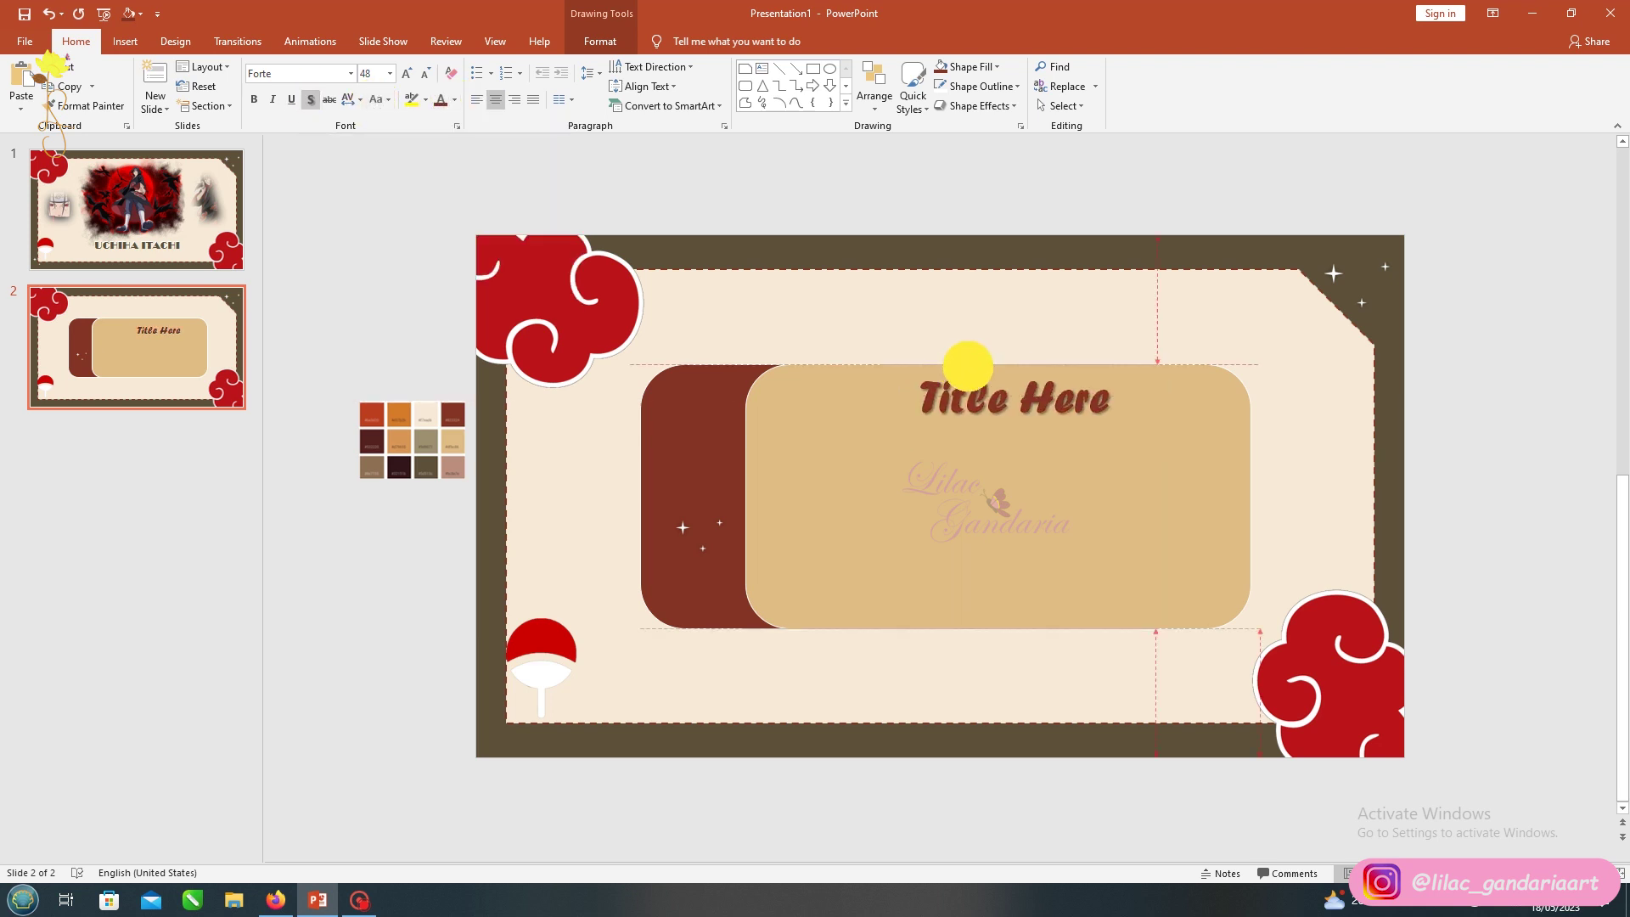
{"action": "left_click", "coordinate": [798, 222]}
{"action": "left_click_drag", "start_coordinate": [967, 553], "coordinate": [1072, 583]}
{"action": "type", "text": "Teks teks teks teks teks"}
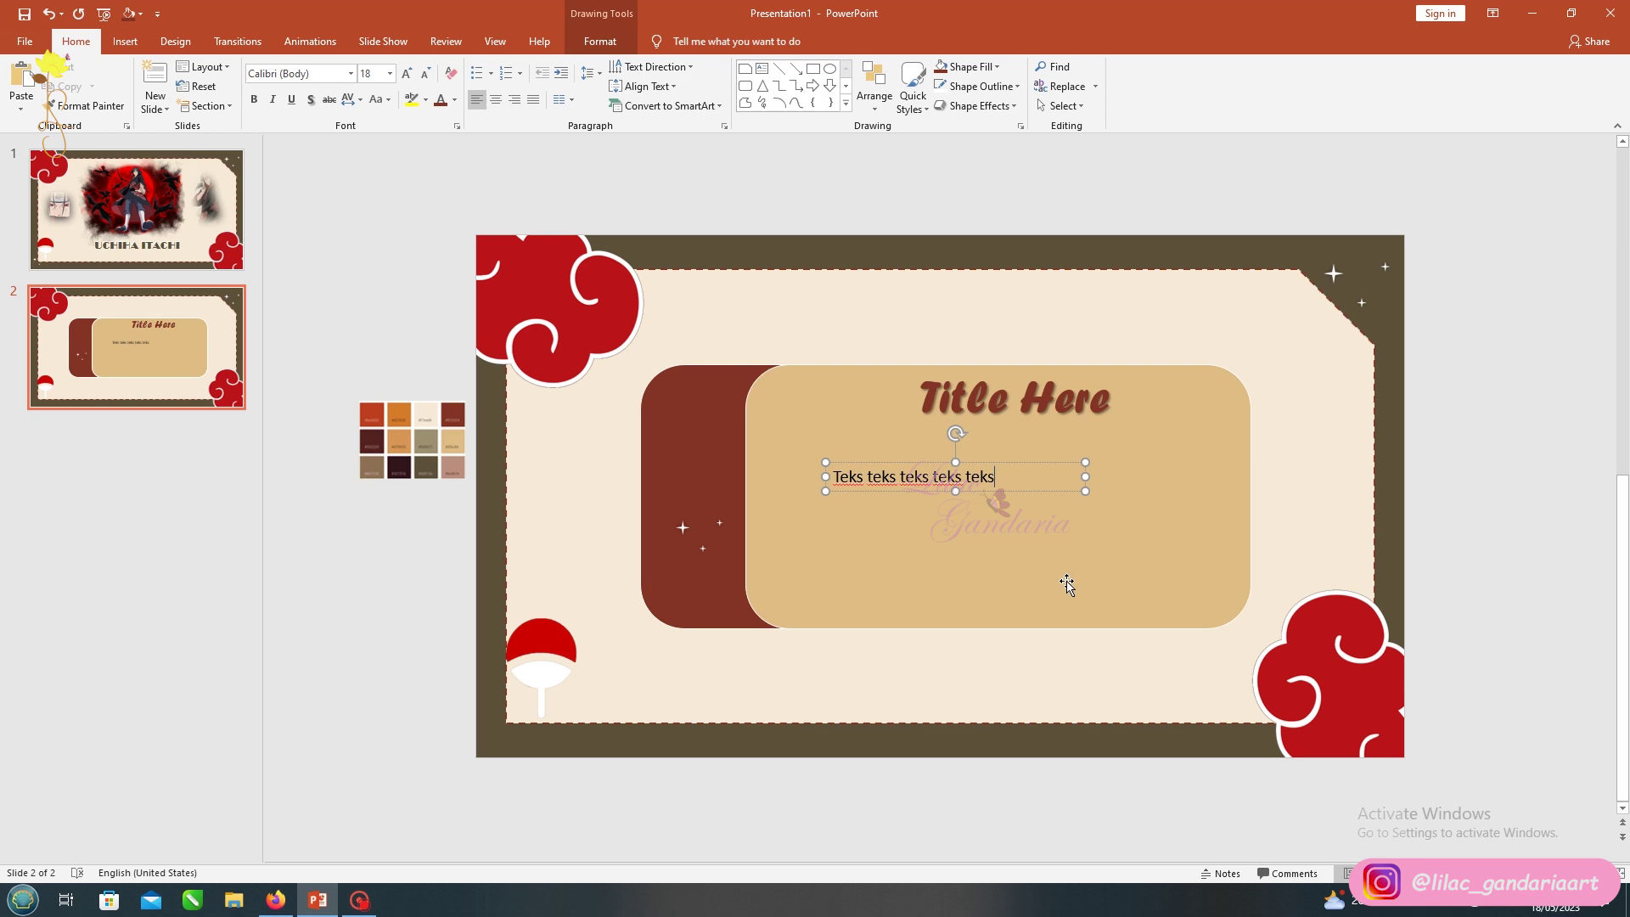
Fill the body text box with pasted sample text and set it in Eras Medium ITC
{"action": "left_click", "coordinate": [868, 477], "text": "shift"}
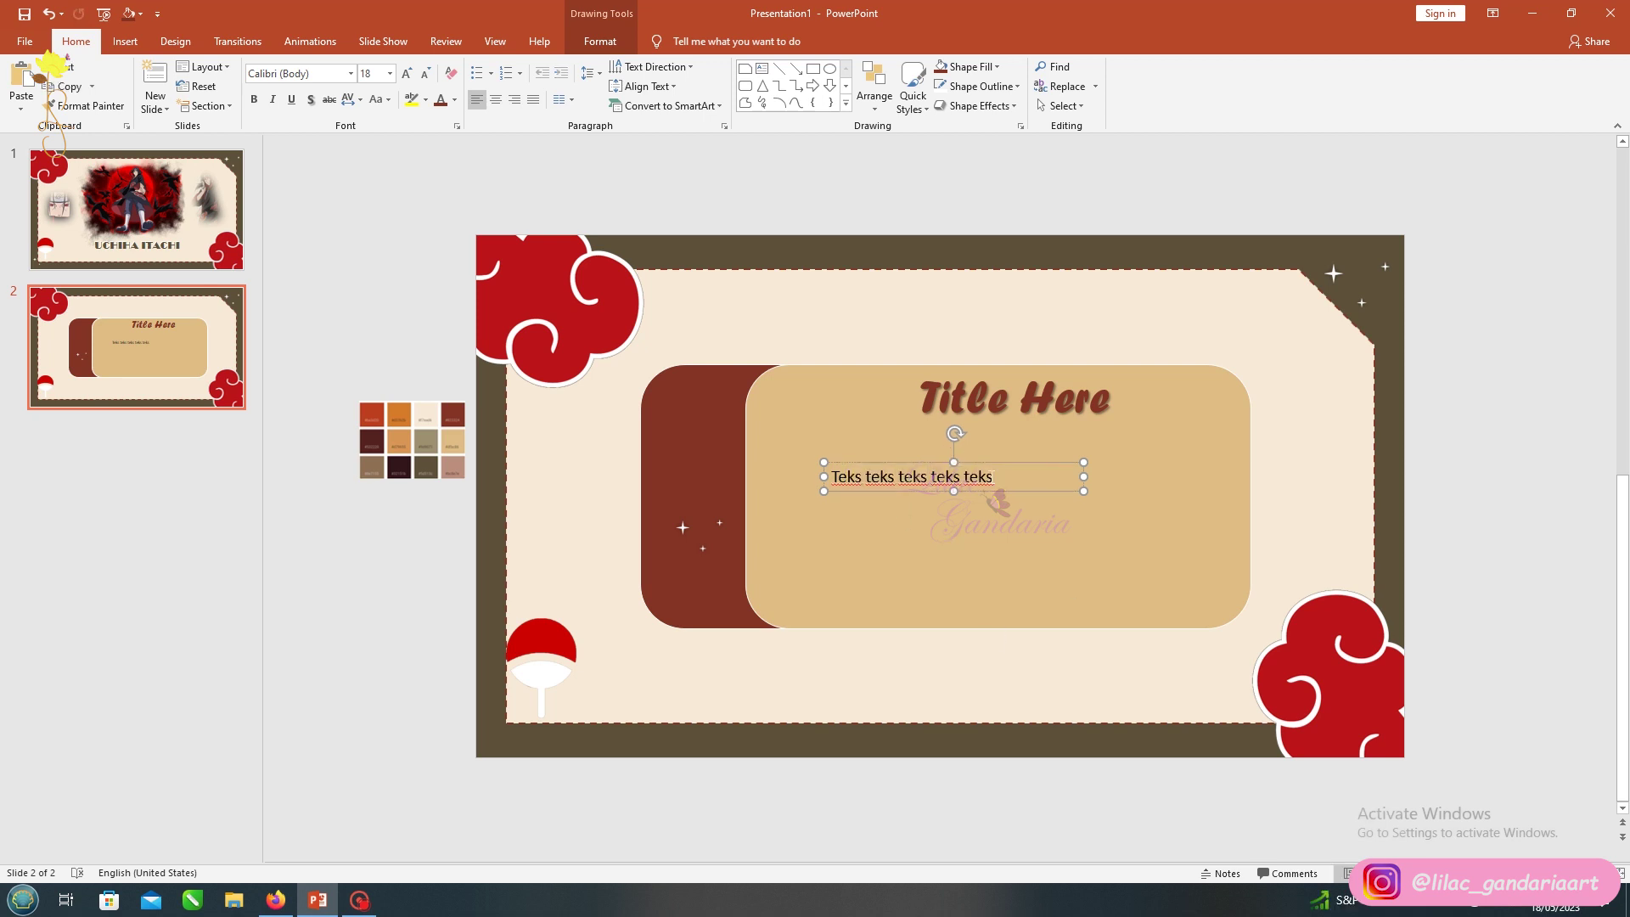
{"action": "key", "text": "ctrl+v"}
{"action": "key", "text": "ctrl+v"}
{"action": "key", "text": "ctrl+v"}
{"action": "key", "text": "ctrl+v"}
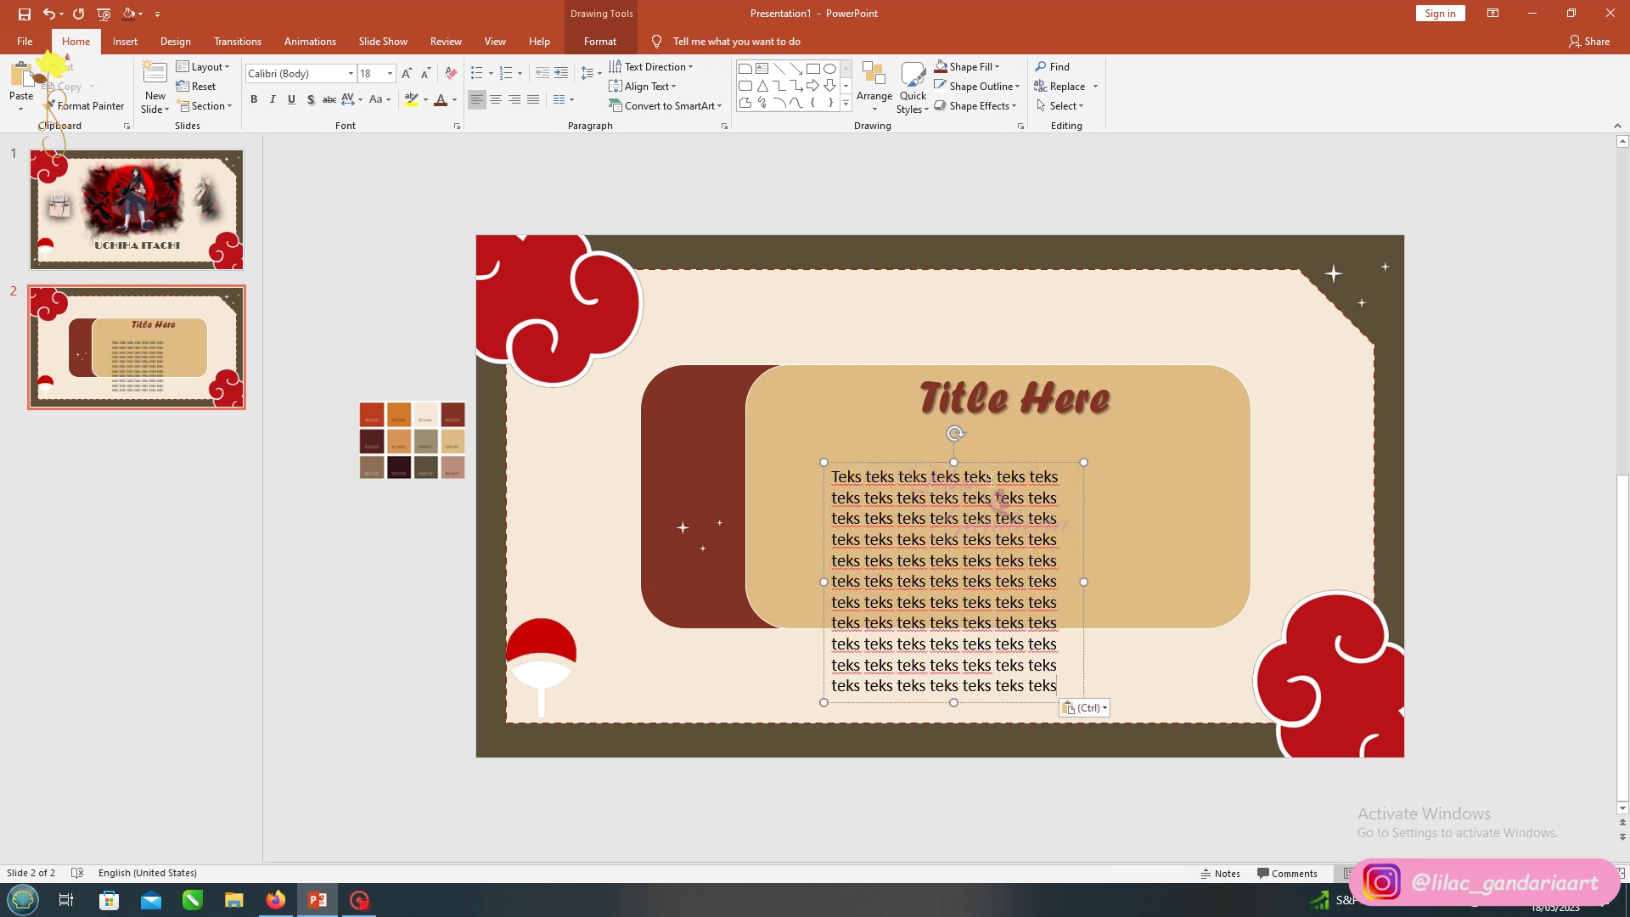
{"action": "left_click_drag", "start_coordinate": [1081, 583], "coordinate": [1237, 582]}
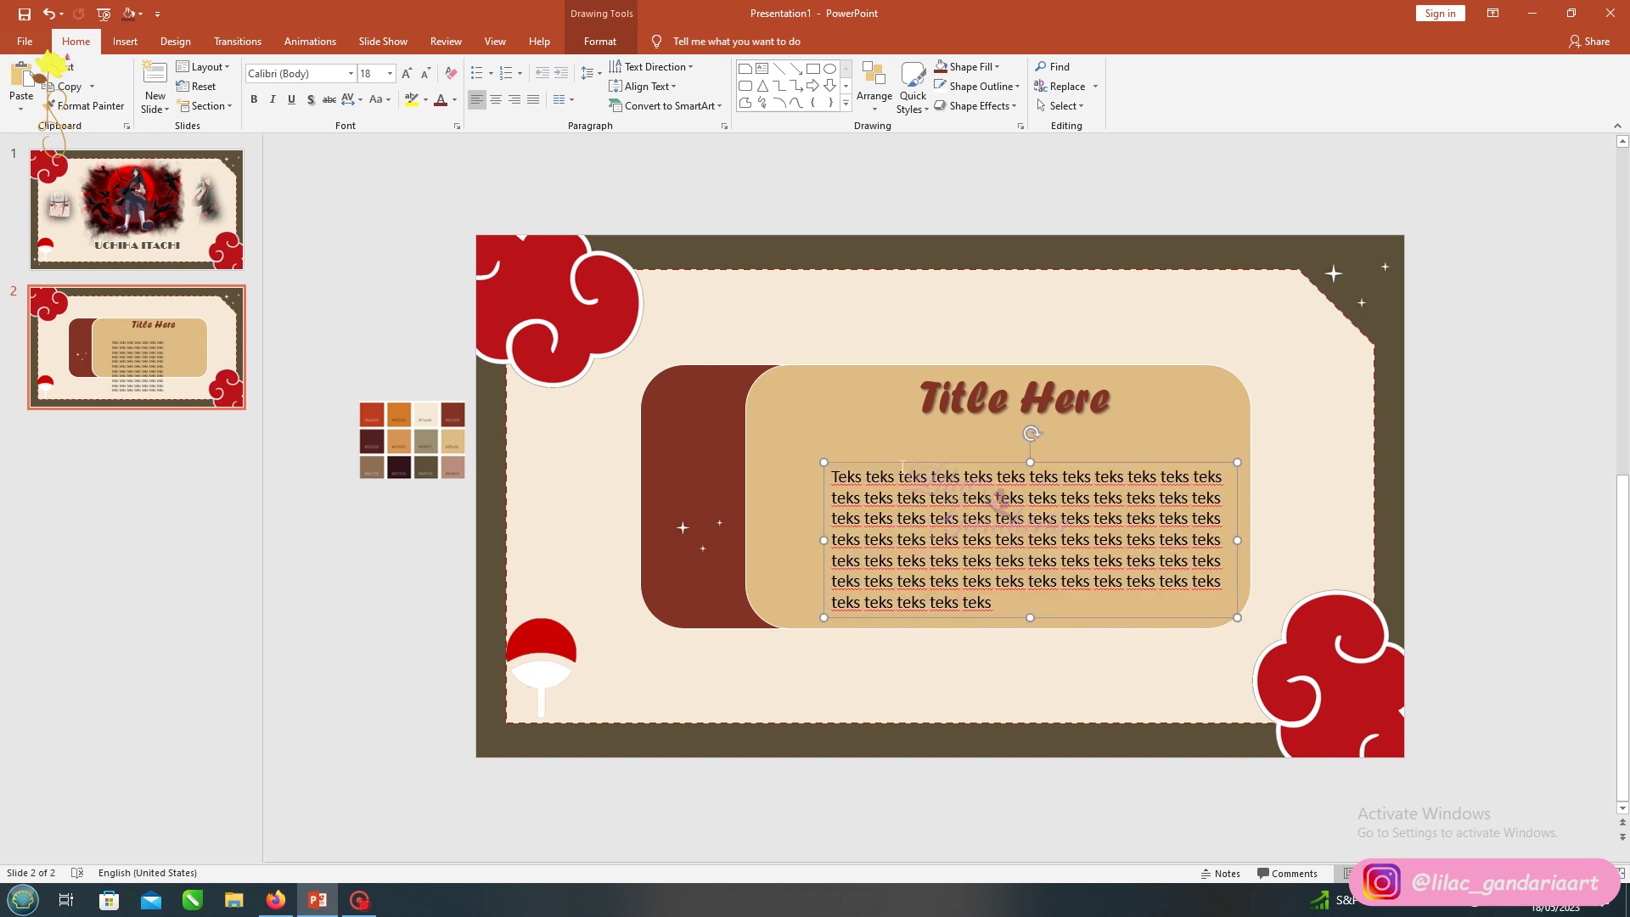
{"action": "left_click", "coordinate": [350, 74]}
{"action": "type", "text": "eras"}
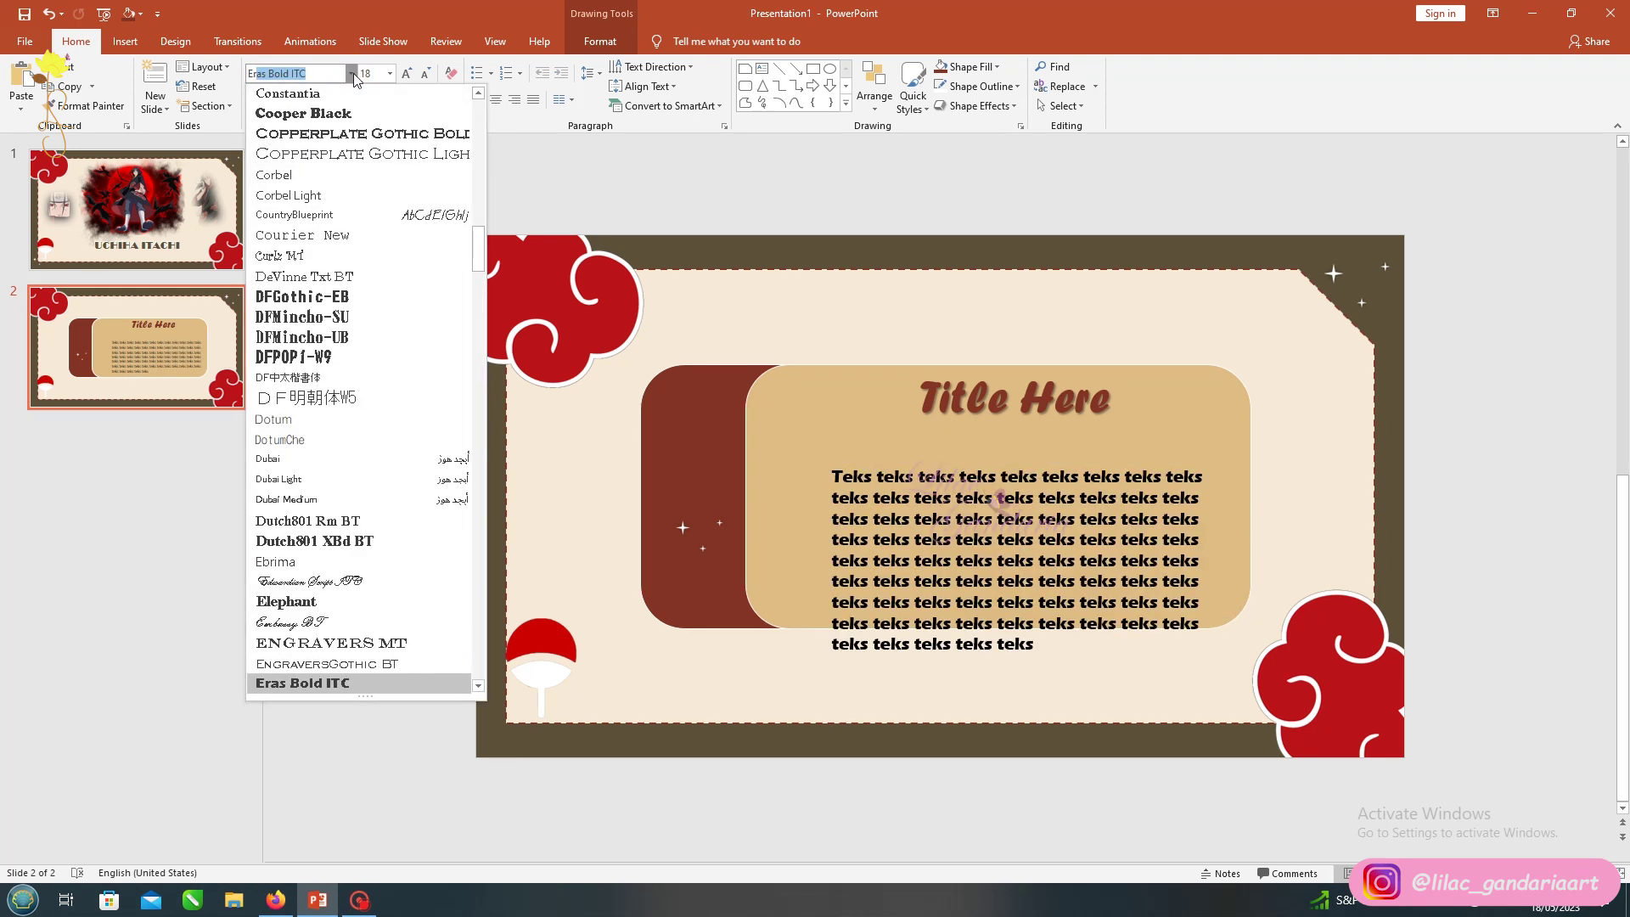
{"action": "scroll", "coordinate": [320, 509], "scroll_direction": "down", "scroll_amount": 1}
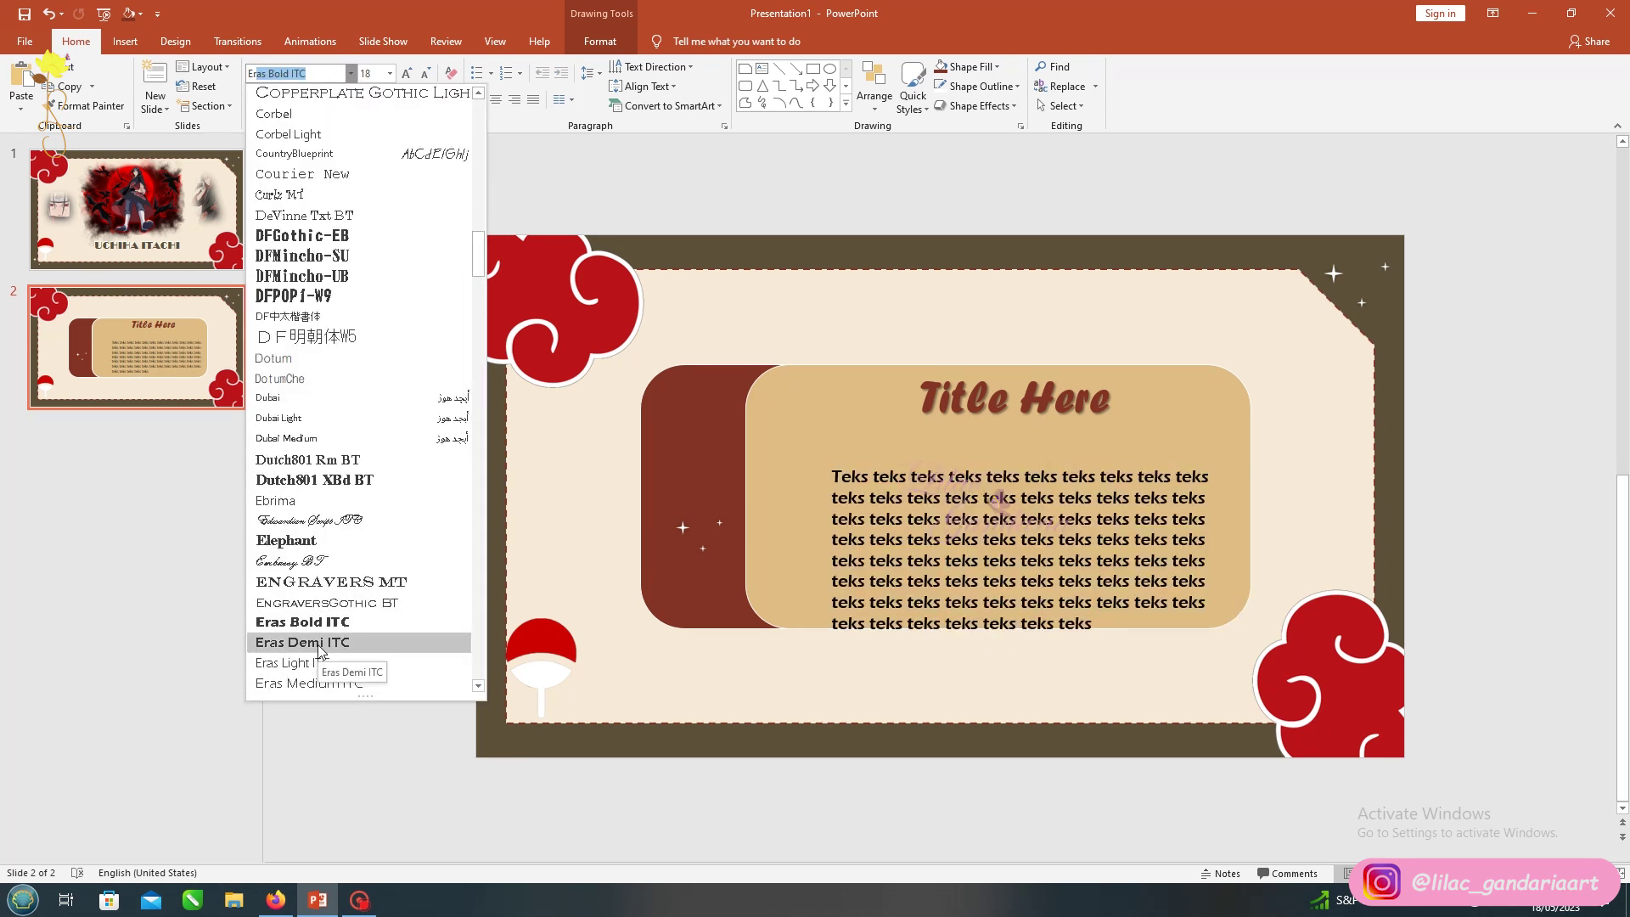
{"action": "left_click", "coordinate": [314, 683]}
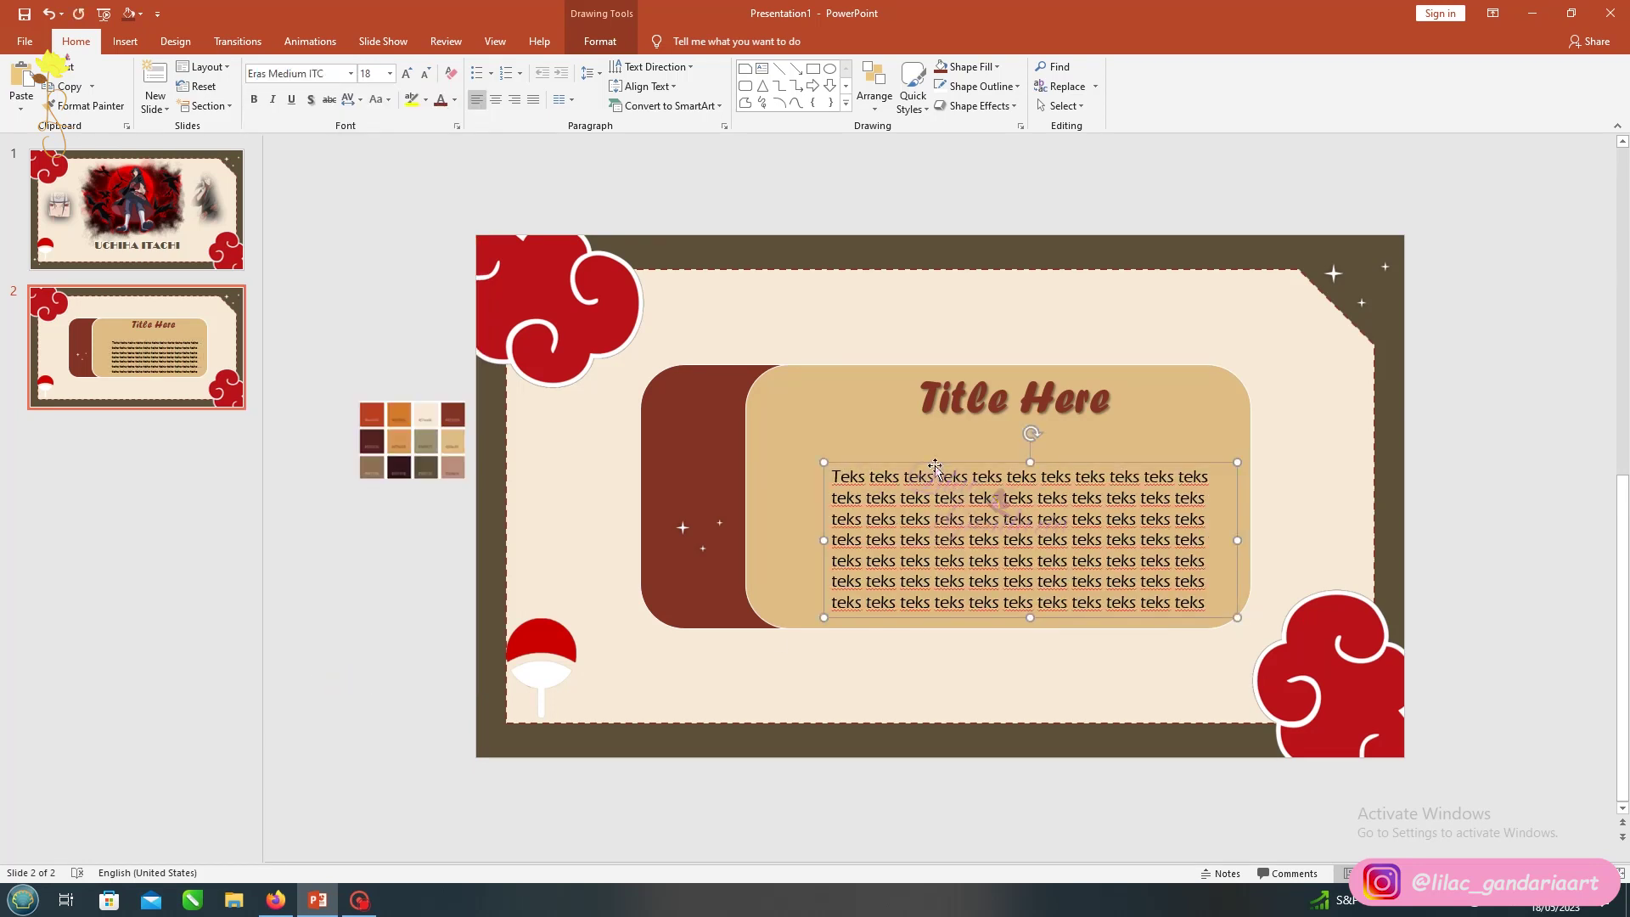
{"action": "key", "text": "ctrl+z"}
{"action": "key", "text": "ctrl+z"}
Narrow the body text block so it rewraps, and make the tan card and red panel taller
{"action": "left_click", "coordinate": [1226, 516]}
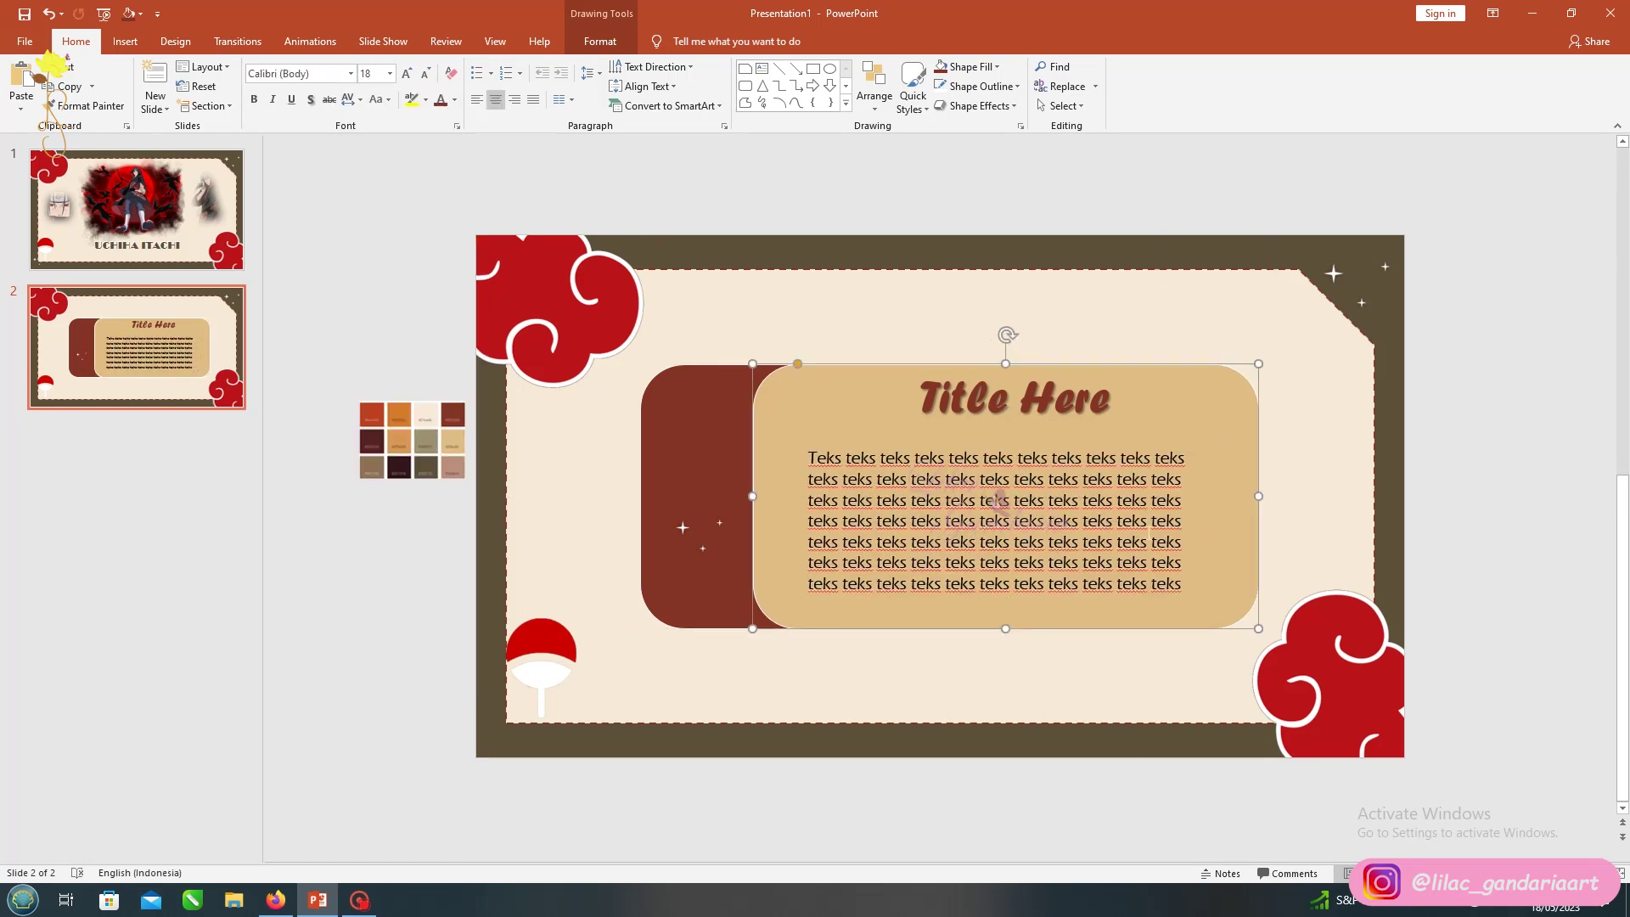
{"action": "left_click", "coordinate": [1082, 542]}
{"action": "left_click_drag", "start_coordinate": [1214, 520], "coordinate": [1146, 521]}
{"action": "left_click", "coordinate": [1206, 561]}
{"action": "left_click", "coordinate": [692, 441], "text": "shift"}
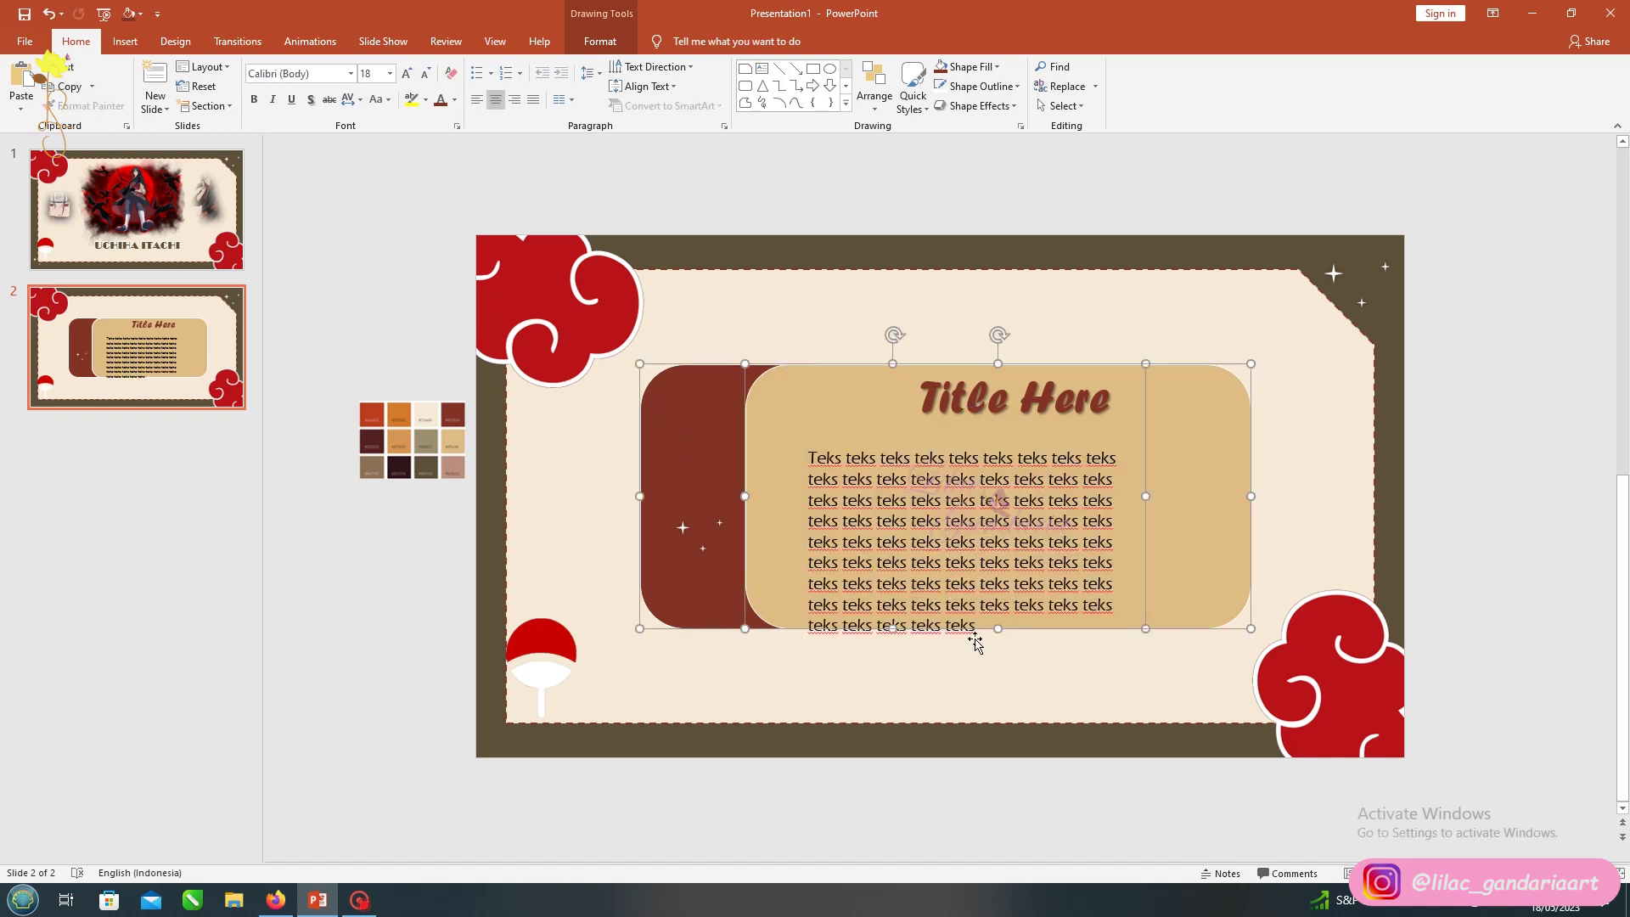
{"action": "left_click_drag", "start_coordinate": [997, 629], "coordinate": [993, 652]}
Move the title and body text up-left together
{"action": "left_click", "coordinate": [968, 552]}
{"action": "left_click", "coordinate": [932, 366], "text": "shift"}
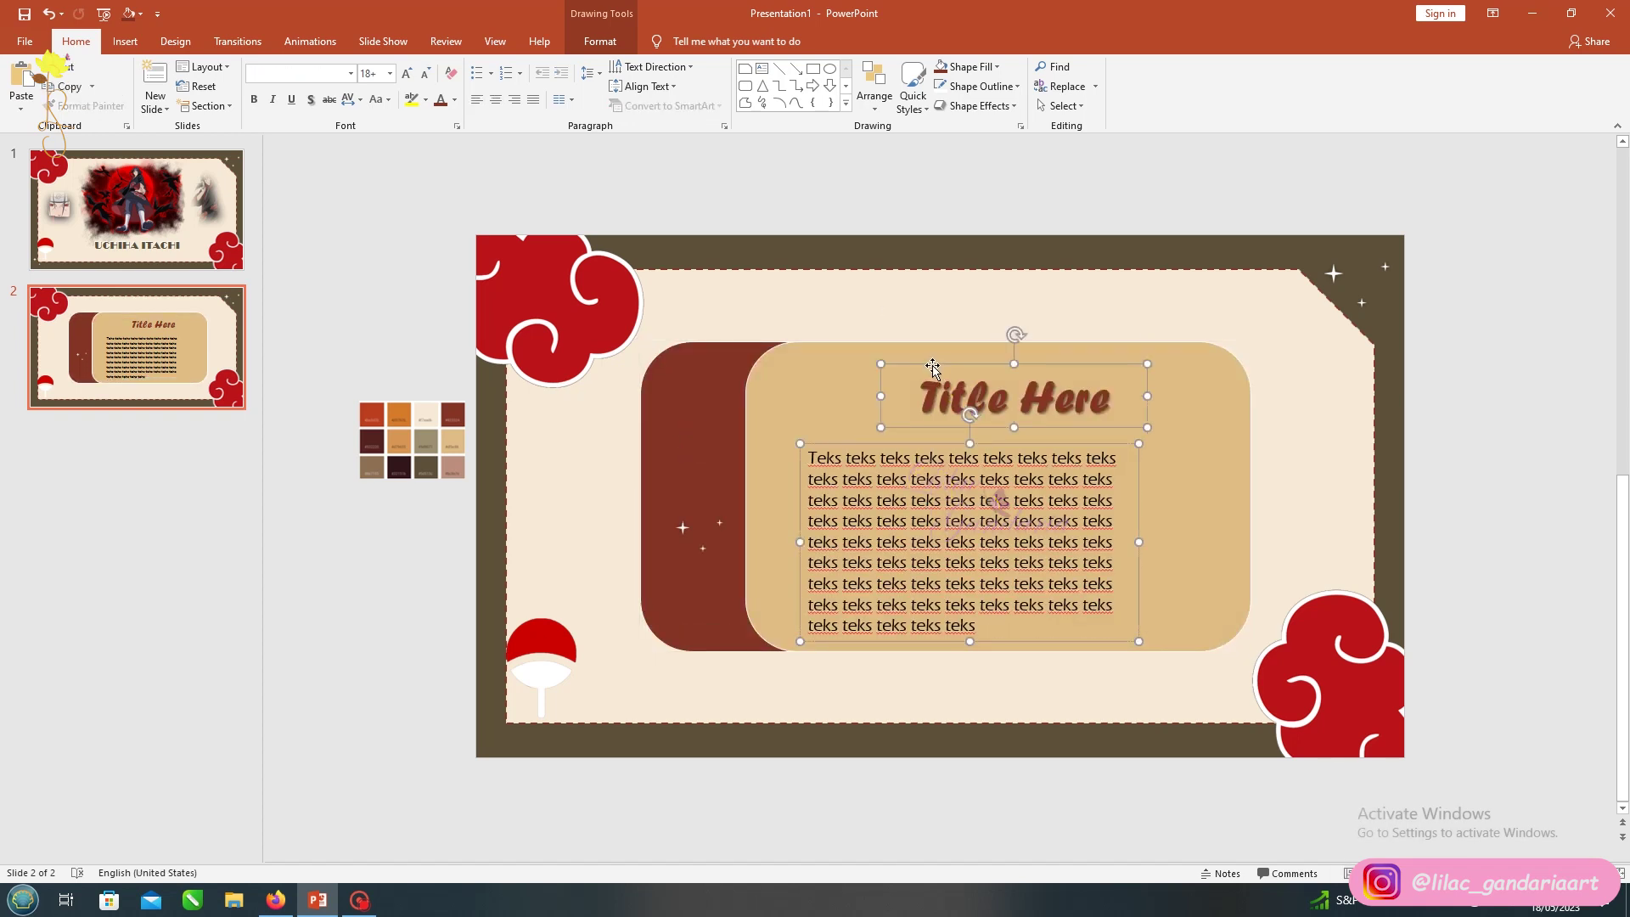
{"action": "left_click_drag", "start_coordinate": [933, 367], "coordinate": [862, 347]}
{"action": "left_click", "coordinate": [847, 292]}
{"action": "left_click", "coordinate": [824, 412]}
Insert the itachi picture, shrink it and position it at the card's right edge
{"action": "left_click_drag", "start_coordinate": [823, 412], "coordinate": [839, 423]}
{"action": "left_click", "coordinate": [125, 41]}
{"action": "left_click", "coordinate": [120, 89]}
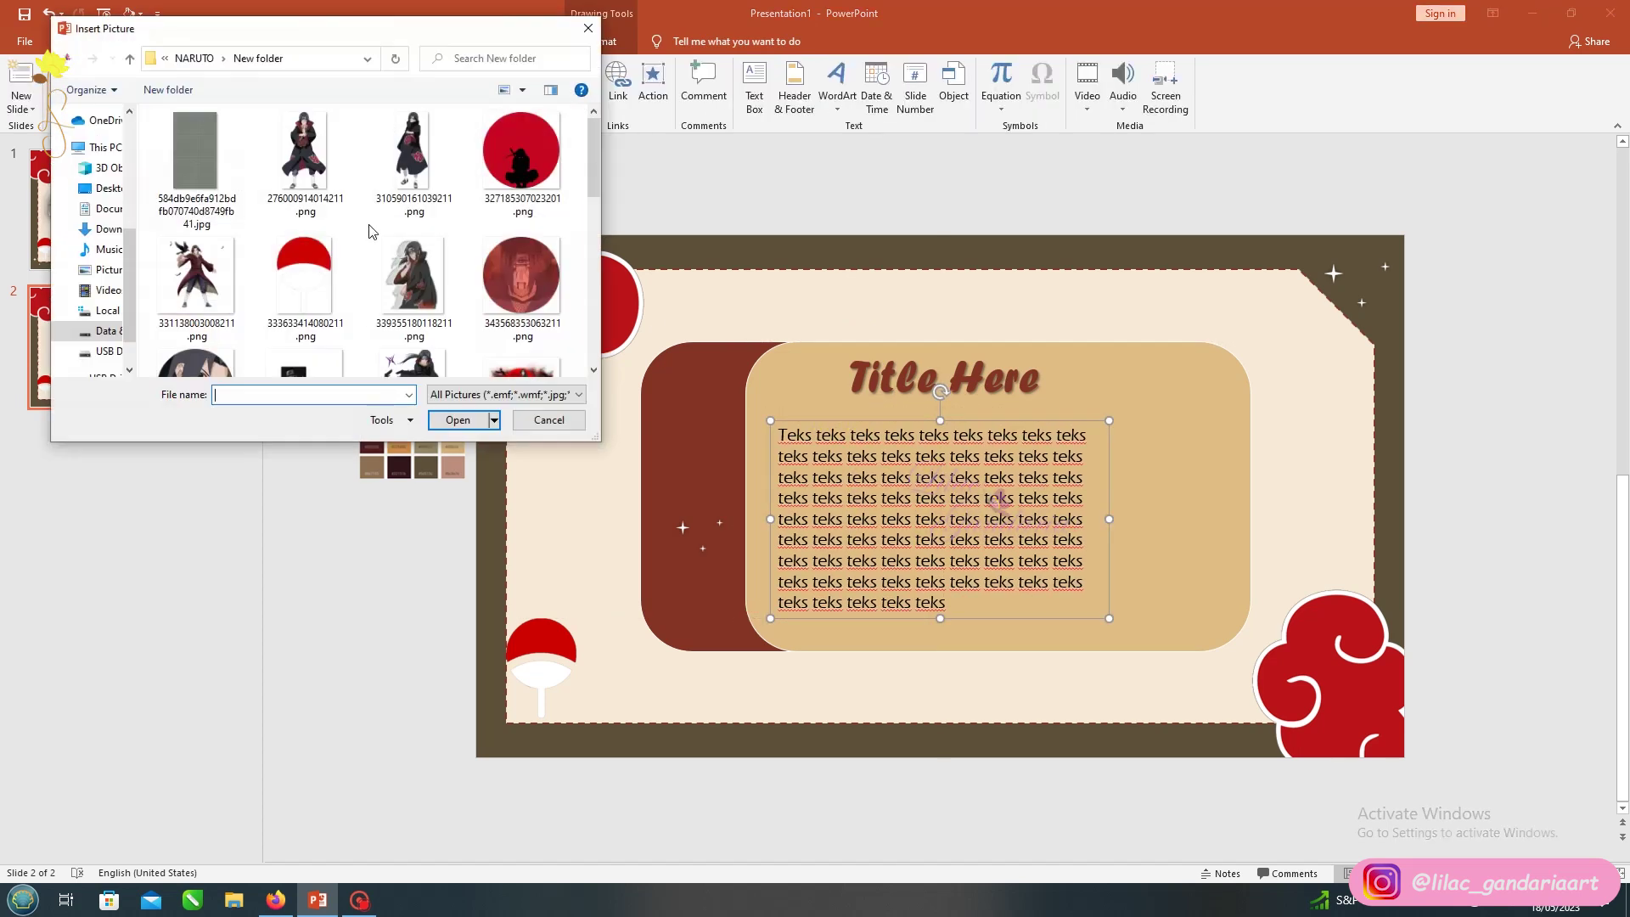
{"action": "scroll", "coordinate": [374, 255], "scroll_direction": "down", "scroll_amount": 5}
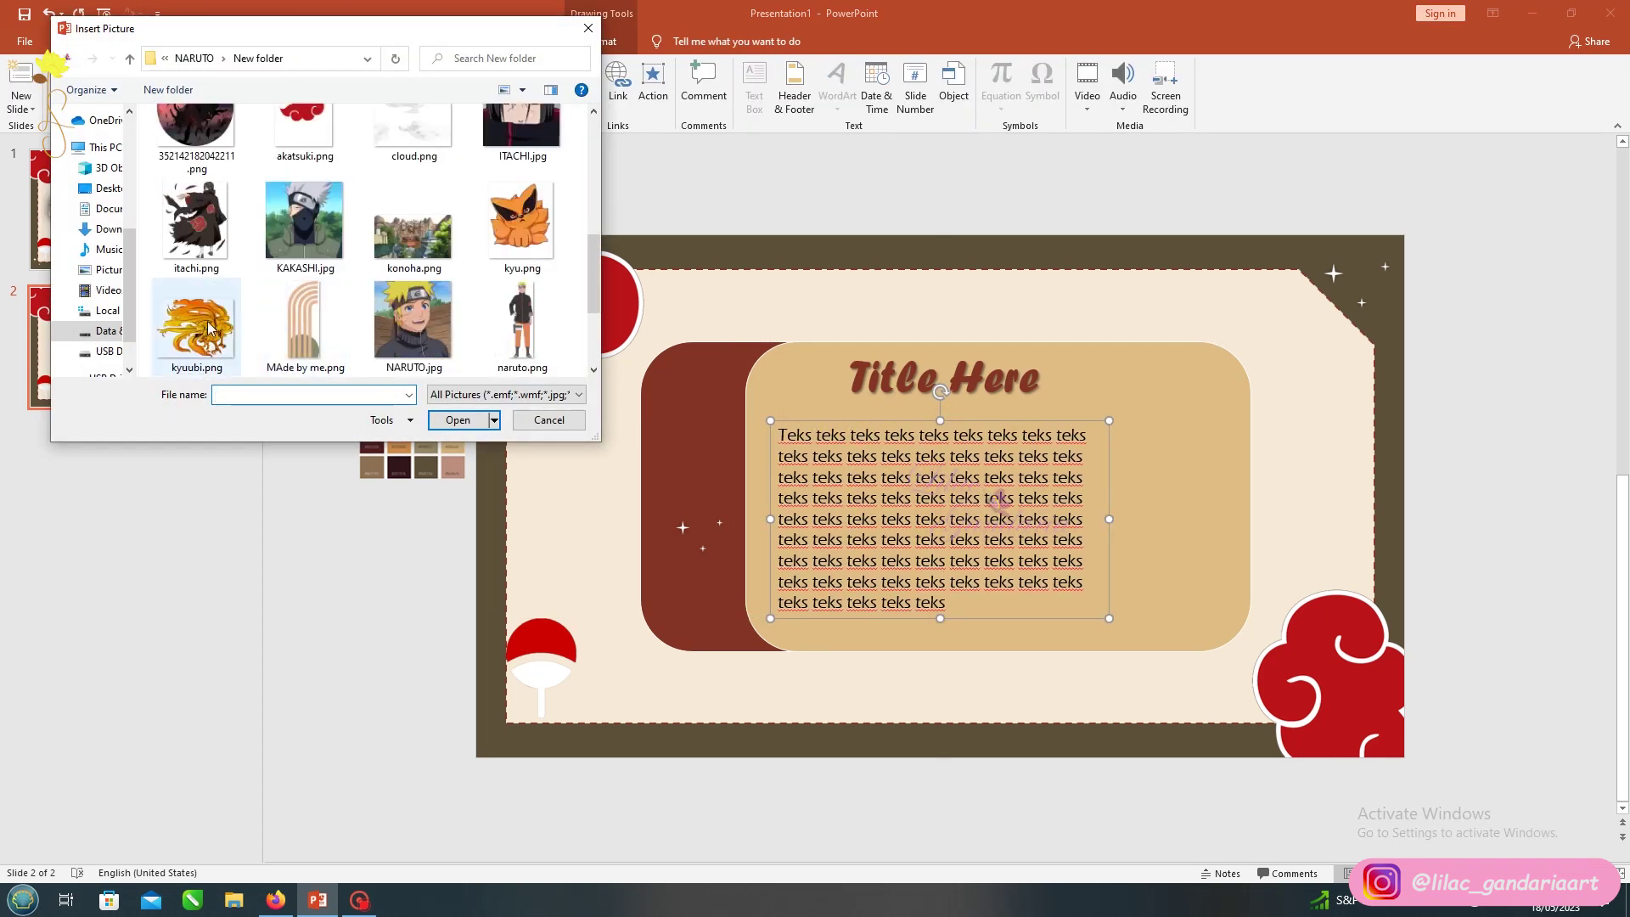
{"action": "double_click", "coordinate": [196, 221]}
{"action": "left_click_drag", "start_coordinate": [764, 292], "coordinate": [876, 410]}
{"action": "left_click_drag", "start_coordinate": [1002, 509], "coordinate": [1198, 507]}
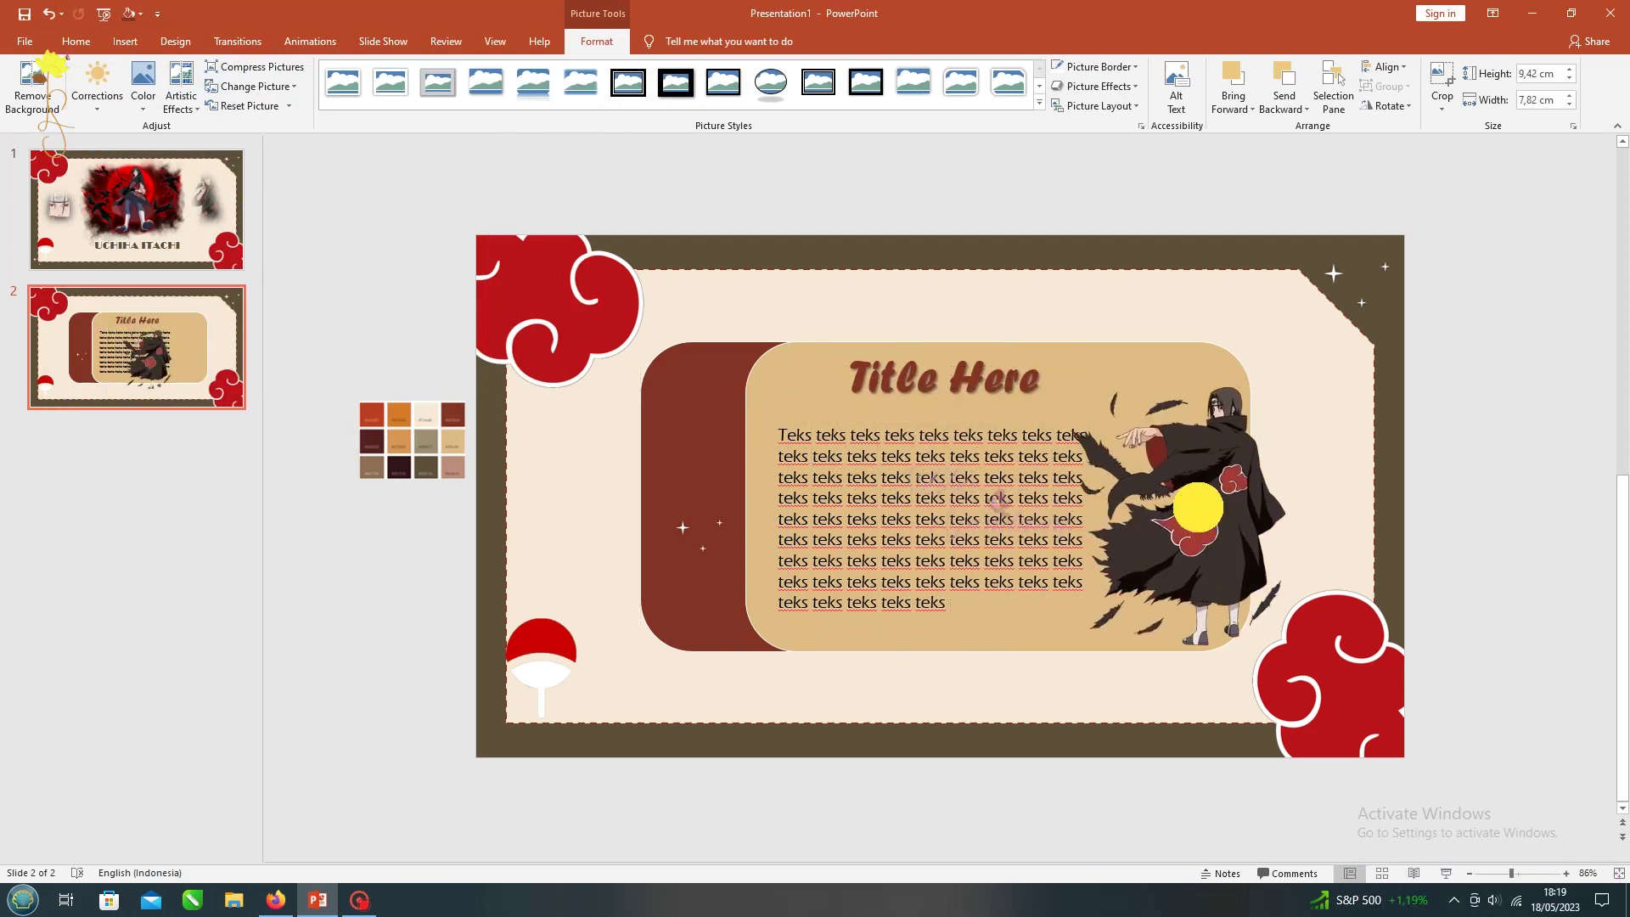
{"action": "left_click", "coordinate": [1095, 86]}
{"action": "mouse_move", "coordinate": [1106, 156]}
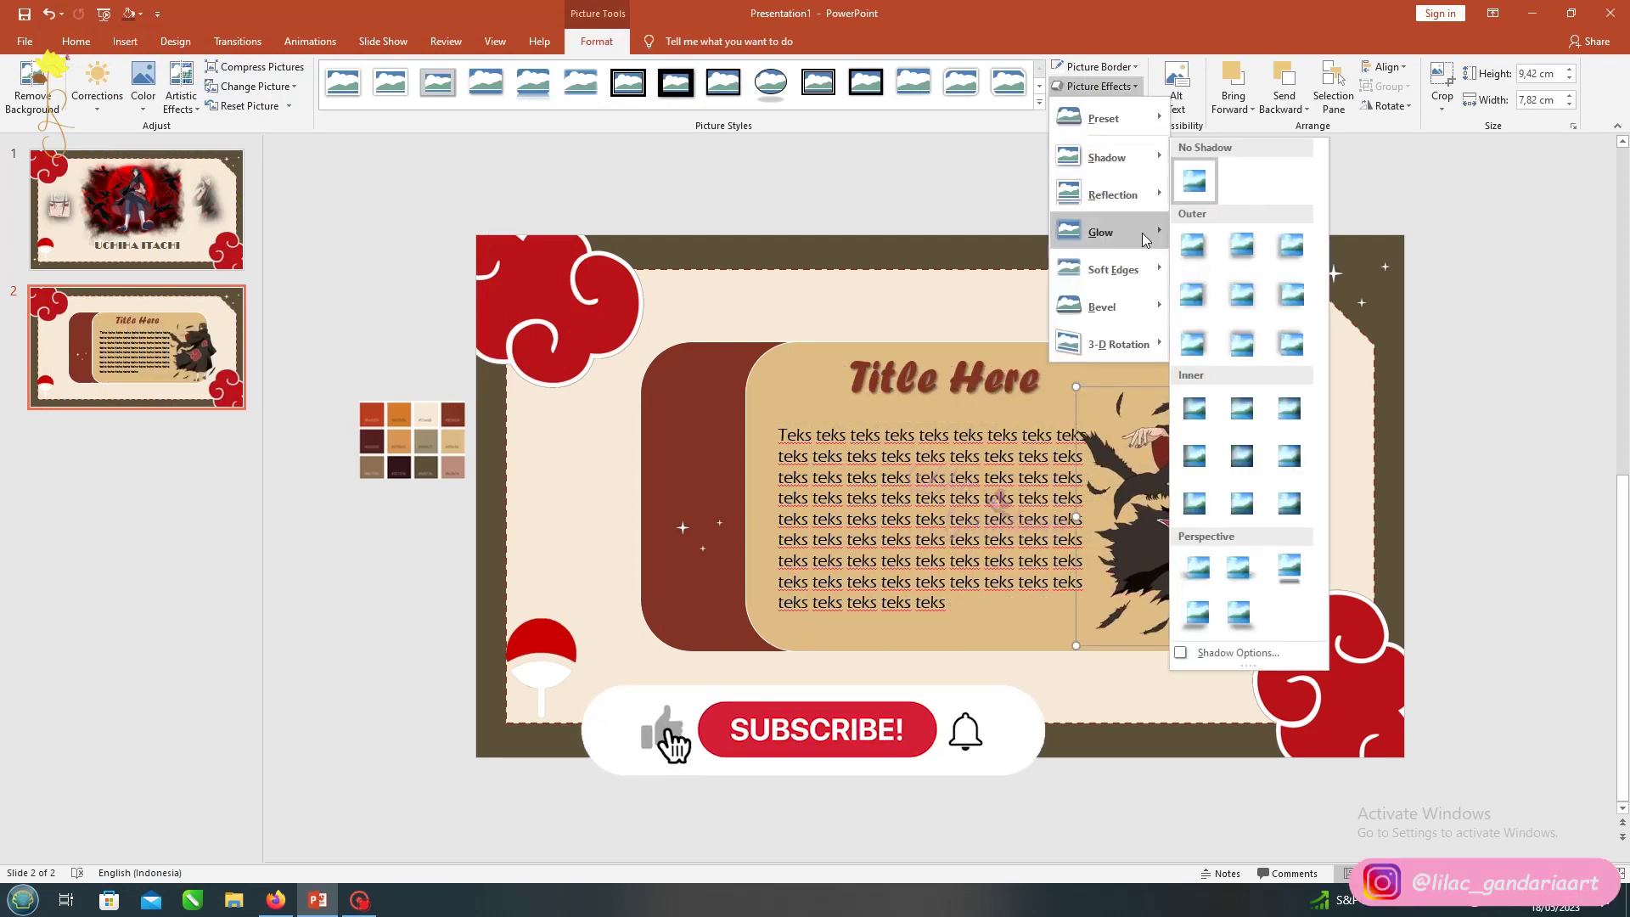
{"action": "left_click", "coordinate": [1147, 544]}
{"action": "left_click_drag", "start_coordinate": [1146, 544], "coordinate": [1158, 538]}
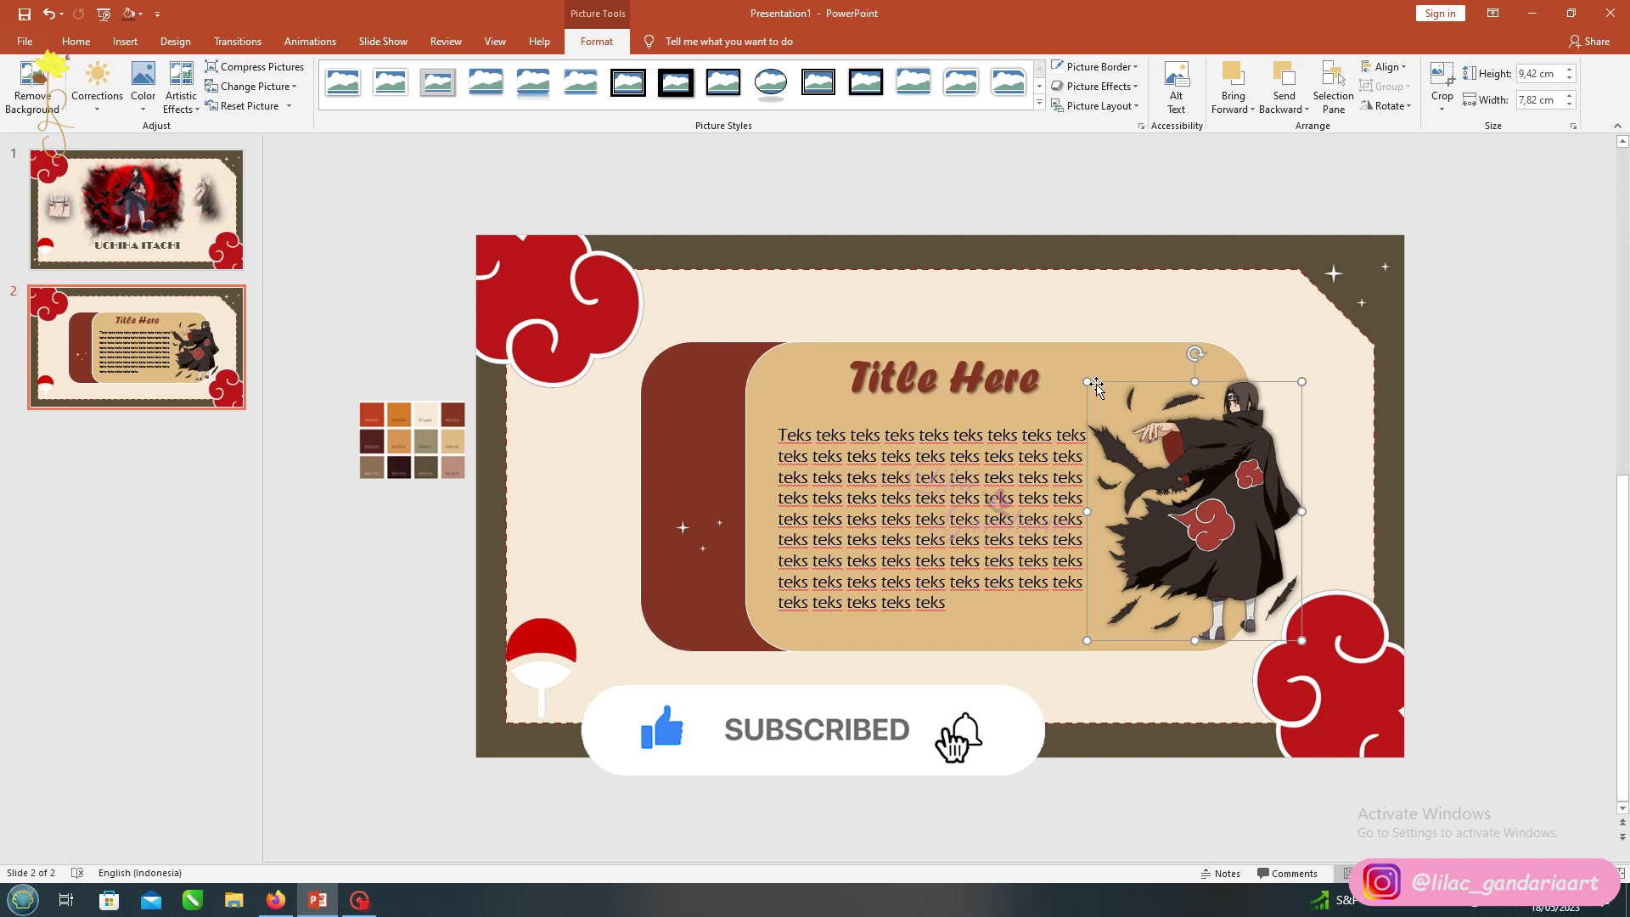
Nudge the title and body text slightly left, then duplicate slide 2 as slide 3
{"action": "left_click", "coordinate": [76, 41]}
{"action": "left_click_drag", "start_coordinate": [841, 425], "coordinate": [829, 426]}
{"action": "left_click", "coordinate": [868, 378]}
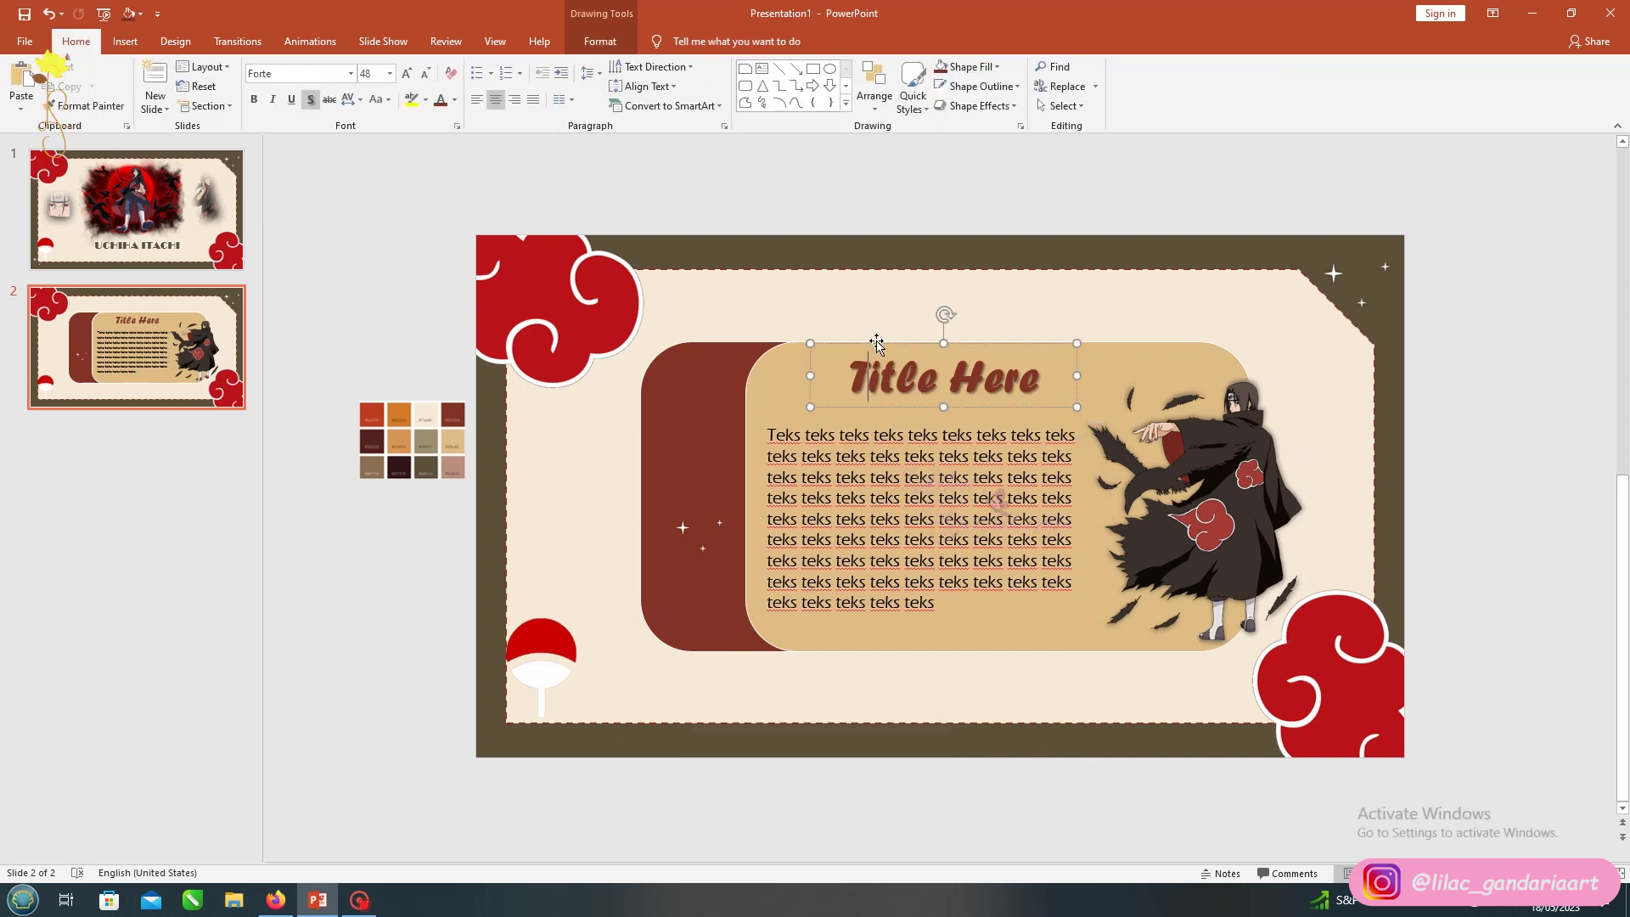
{"action": "left_click_drag", "start_coordinate": [866, 348], "coordinate": [839, 359]}
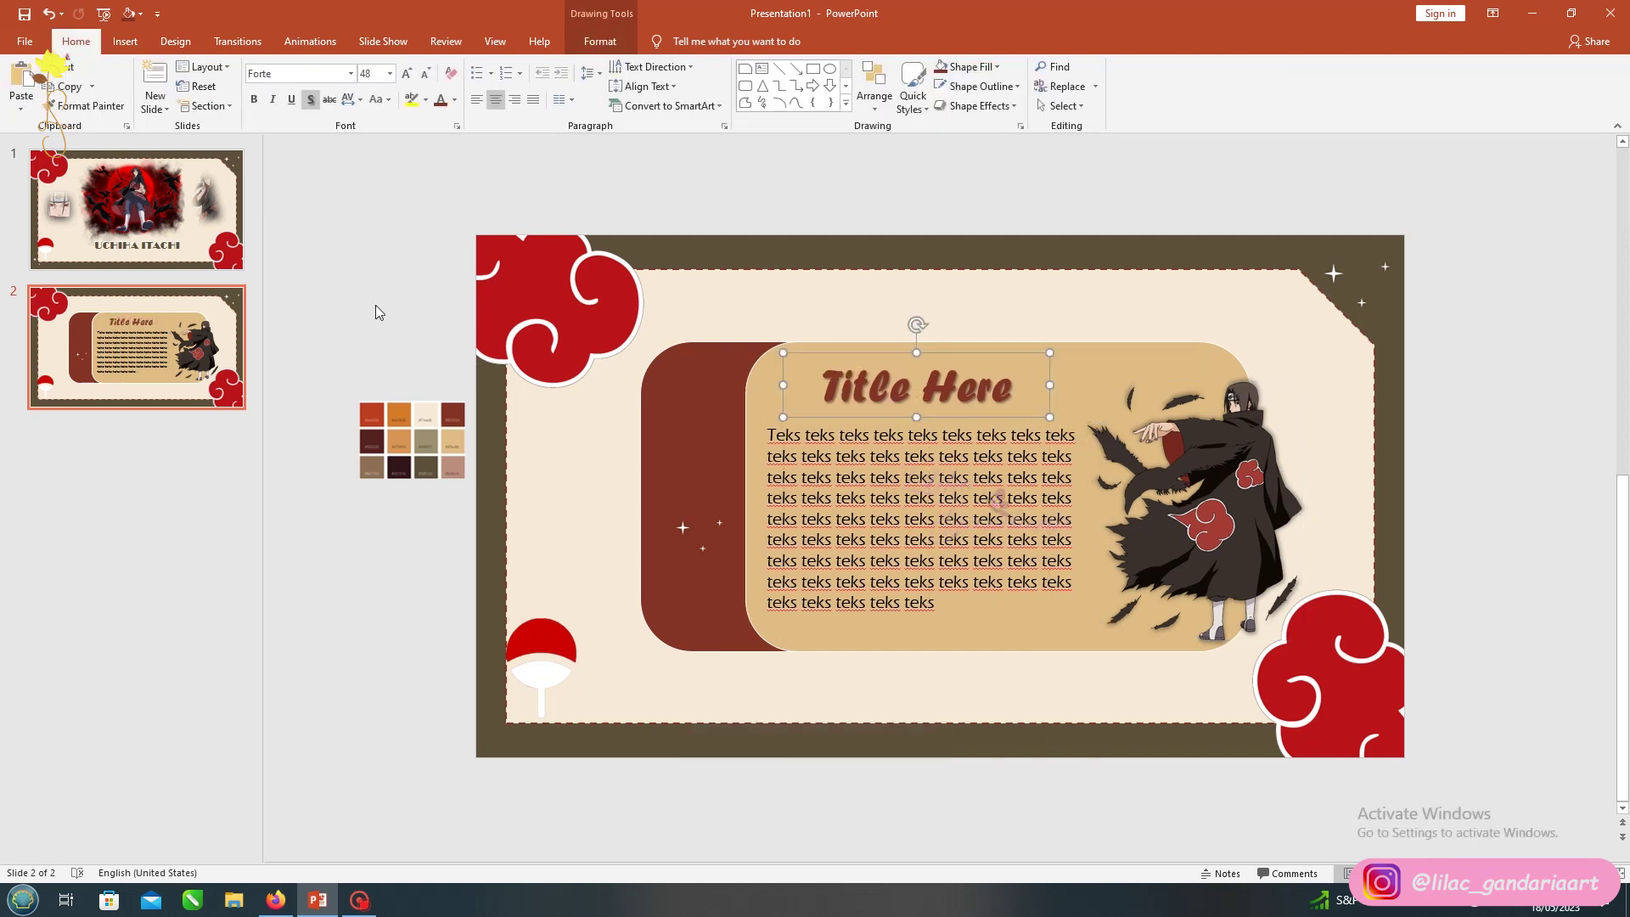
{"action": "right_click", "coordinate": [96, 335]}
{"action": "left_click", "coordinate": [157, 451]}
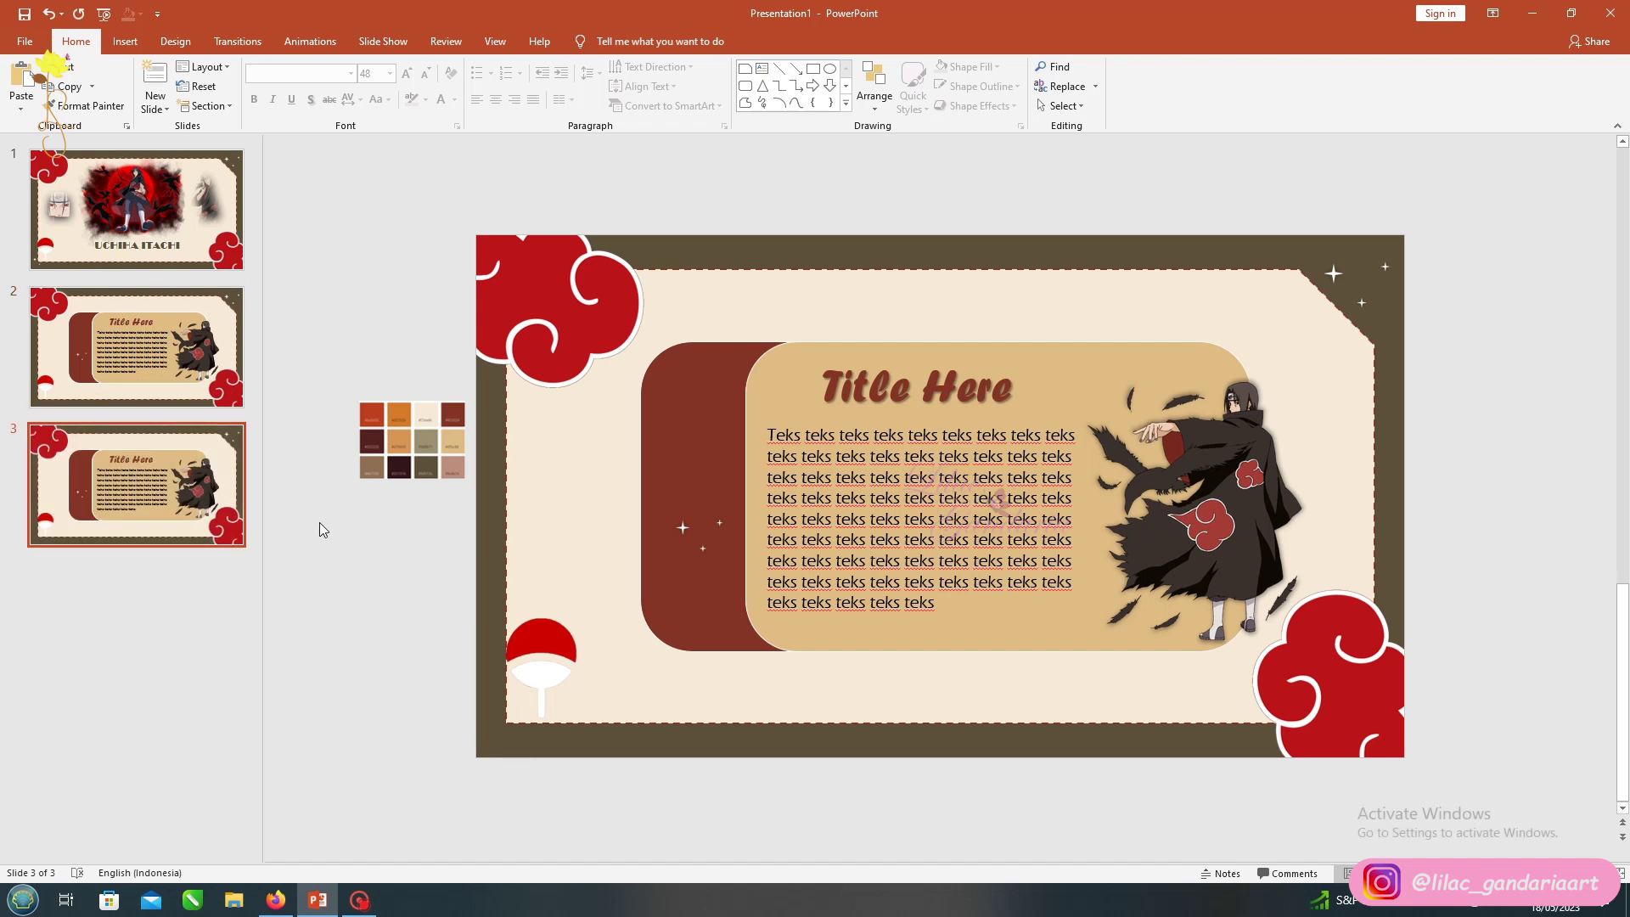
Delete the tan card, the dark red panel and the Itachi picture from slide 3
{"action": "left_click", "coordinate": [1219, 504]}
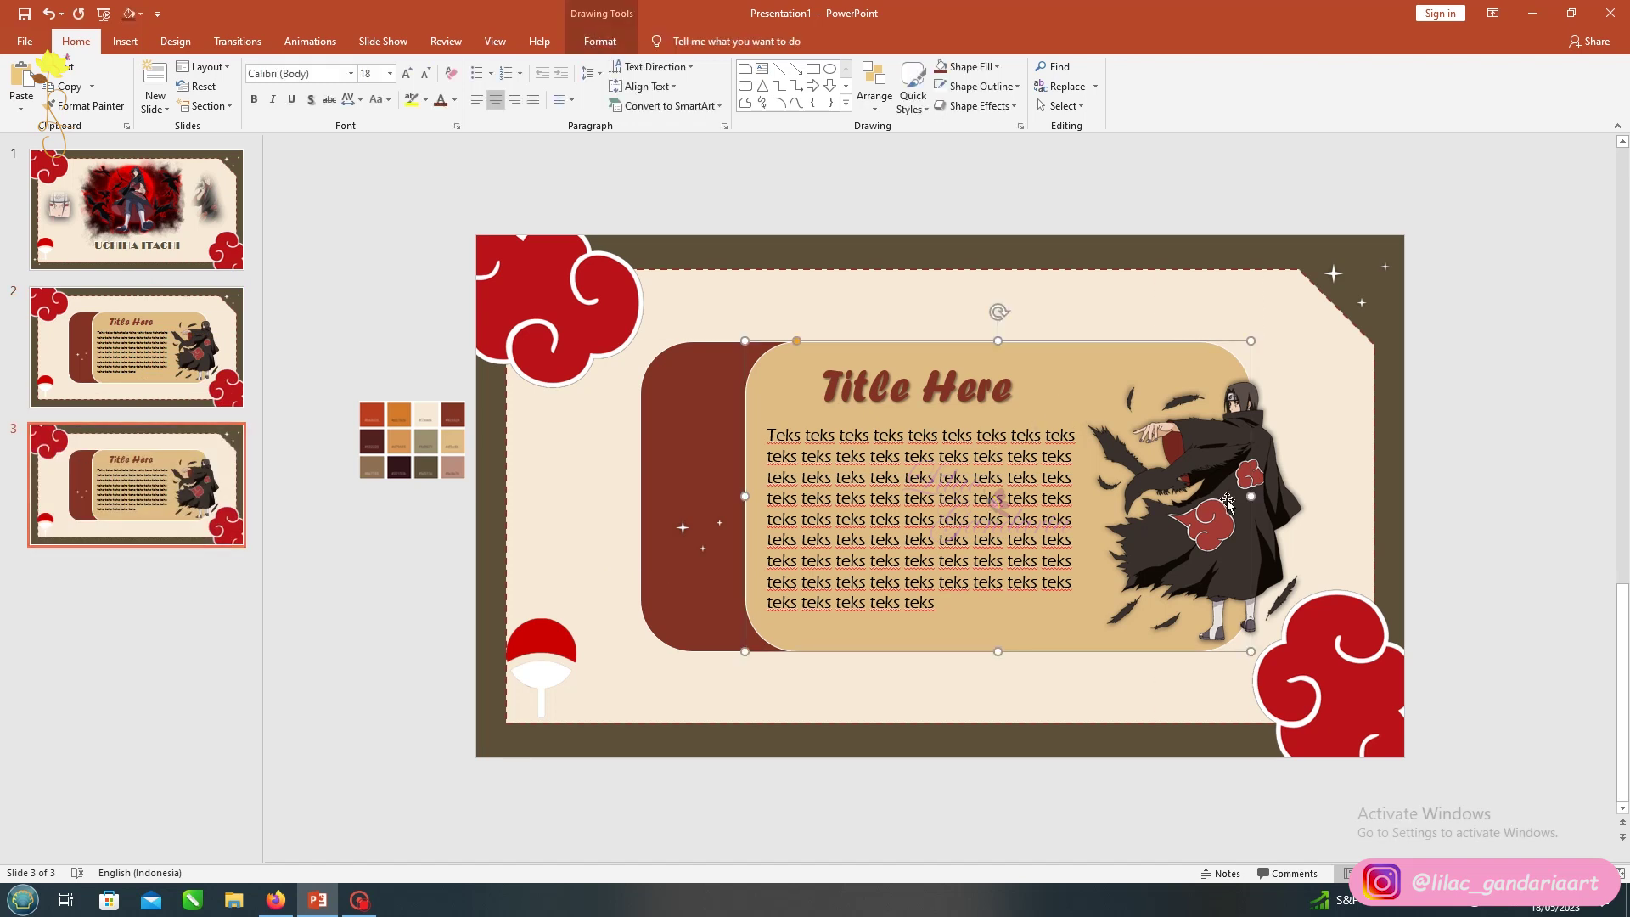
{"action": "key", "text": "Delete"}
{"action": "left_click", "coordinate": [705, 401]}
{"action": "key", "text": "Delete"}
{"action": "left_click", "coordinate": [1227, 508]}
{"action": "key", "text": "Delete"}
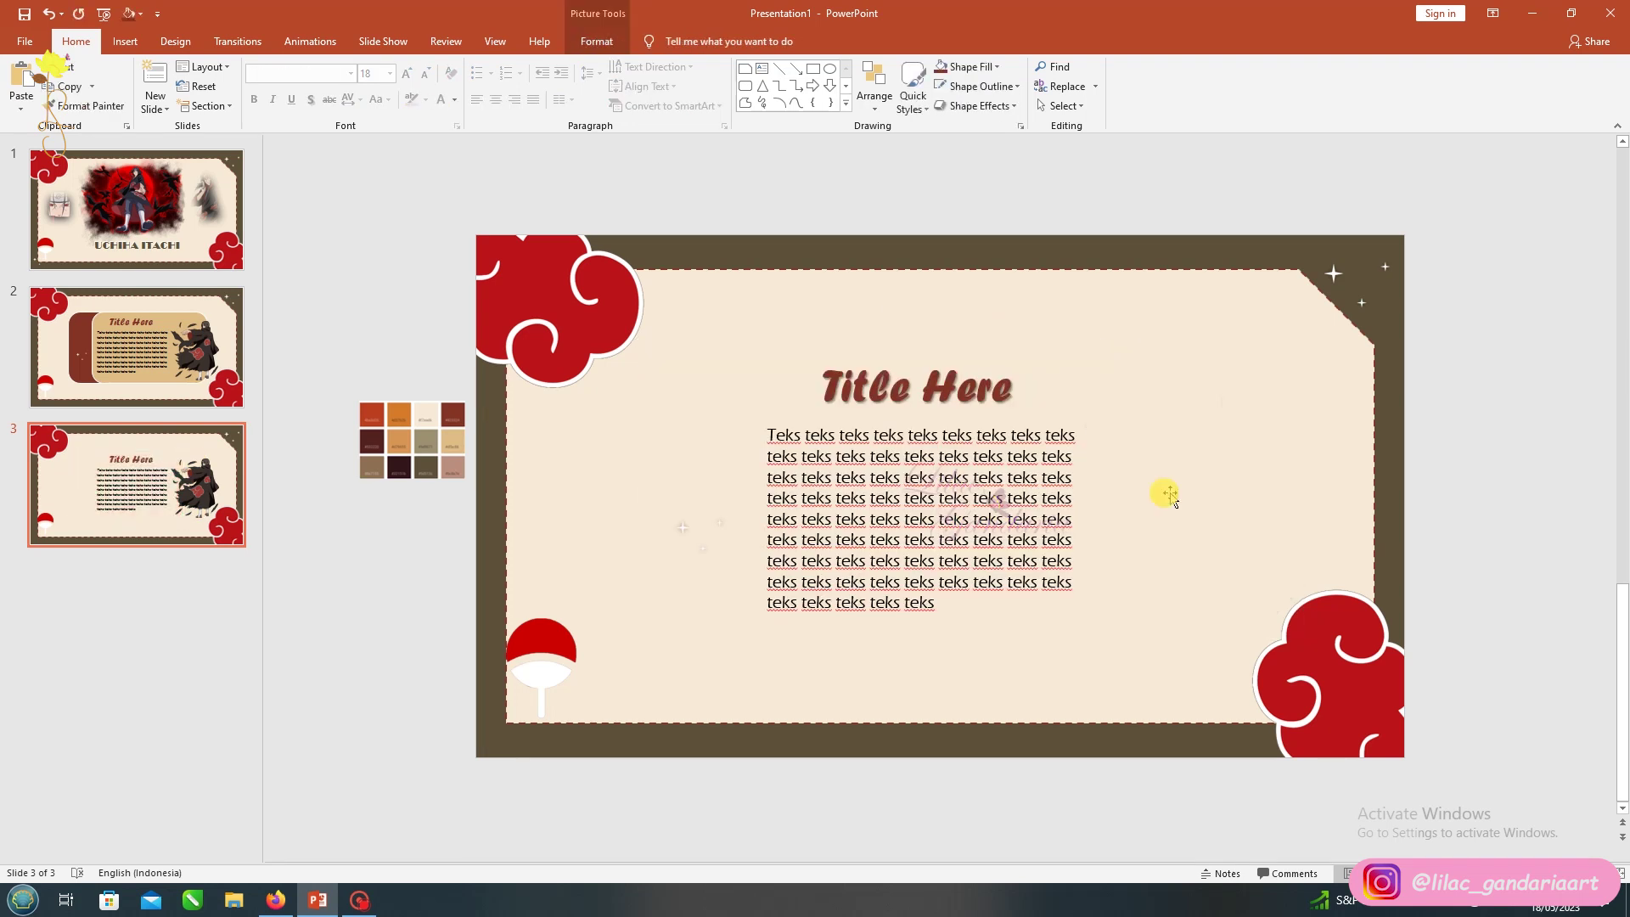
Shift the title and body text right and move the sparkle group down-left beside the fan
{"action": "left_click", "coordinate": [828, 418]}
{"action": "left_click", "coordinate": [849, 387], "text": "shift"}
{"action": "left_click_drag", "start_coordinate": [849, 386], "coordinate": [1040, 387]}
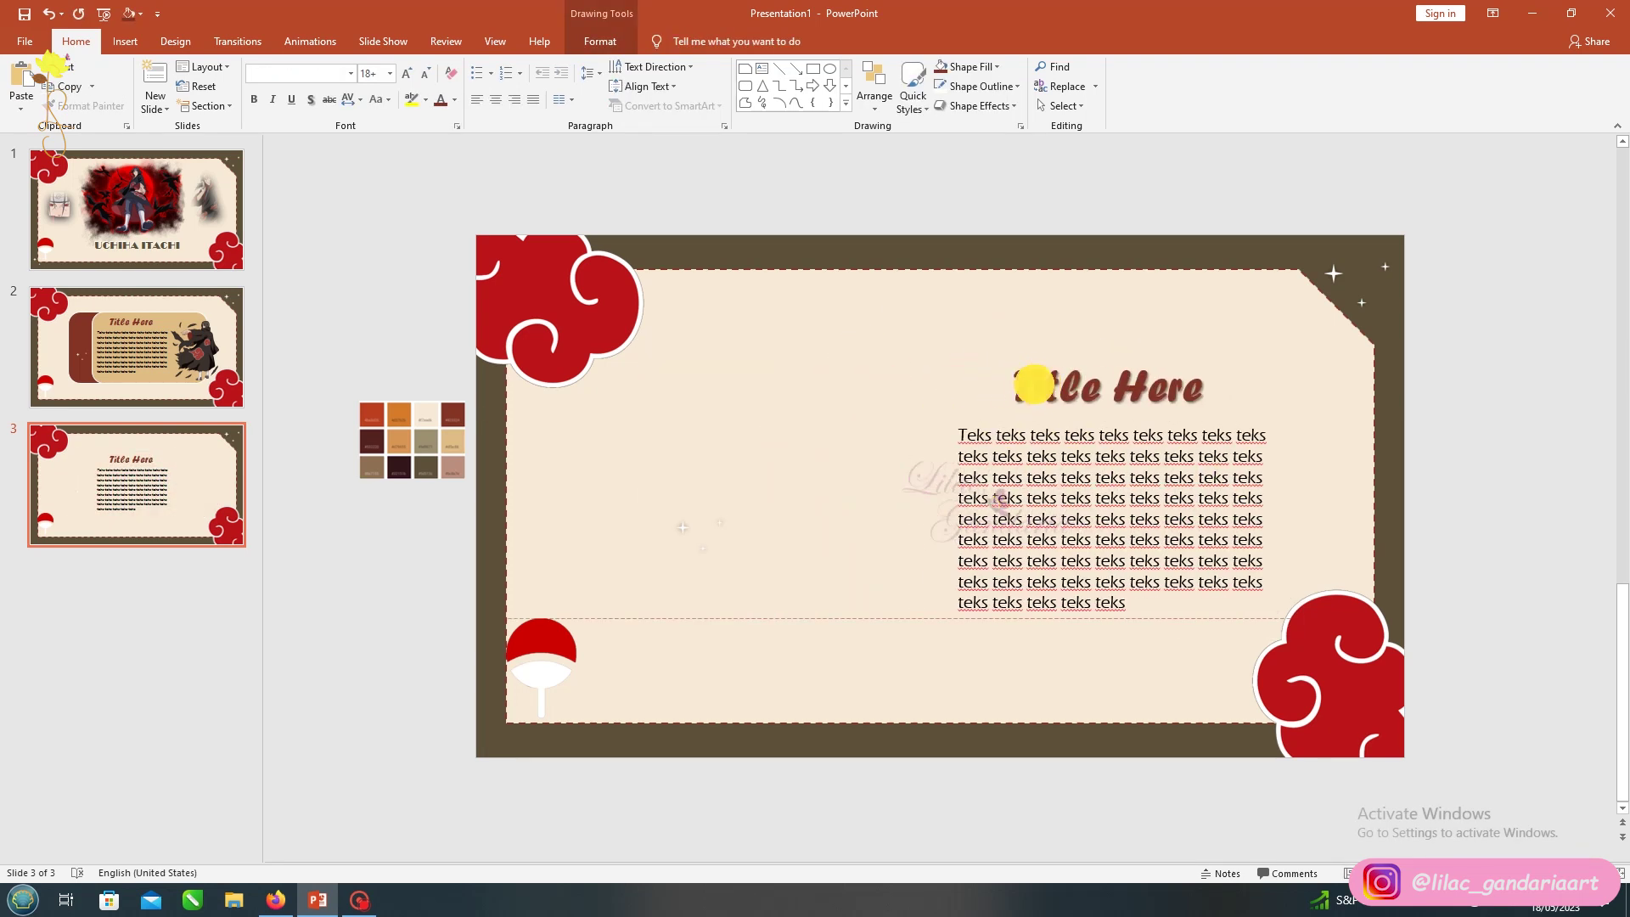
{"action": "left_click", "coordinate": [662, 556]}
{"action": "left_click_drag", "start_coordinate": [661, 556], "coordinate": [510, 701]}
{"action": "left_click", "coordinate": [846, 103]}
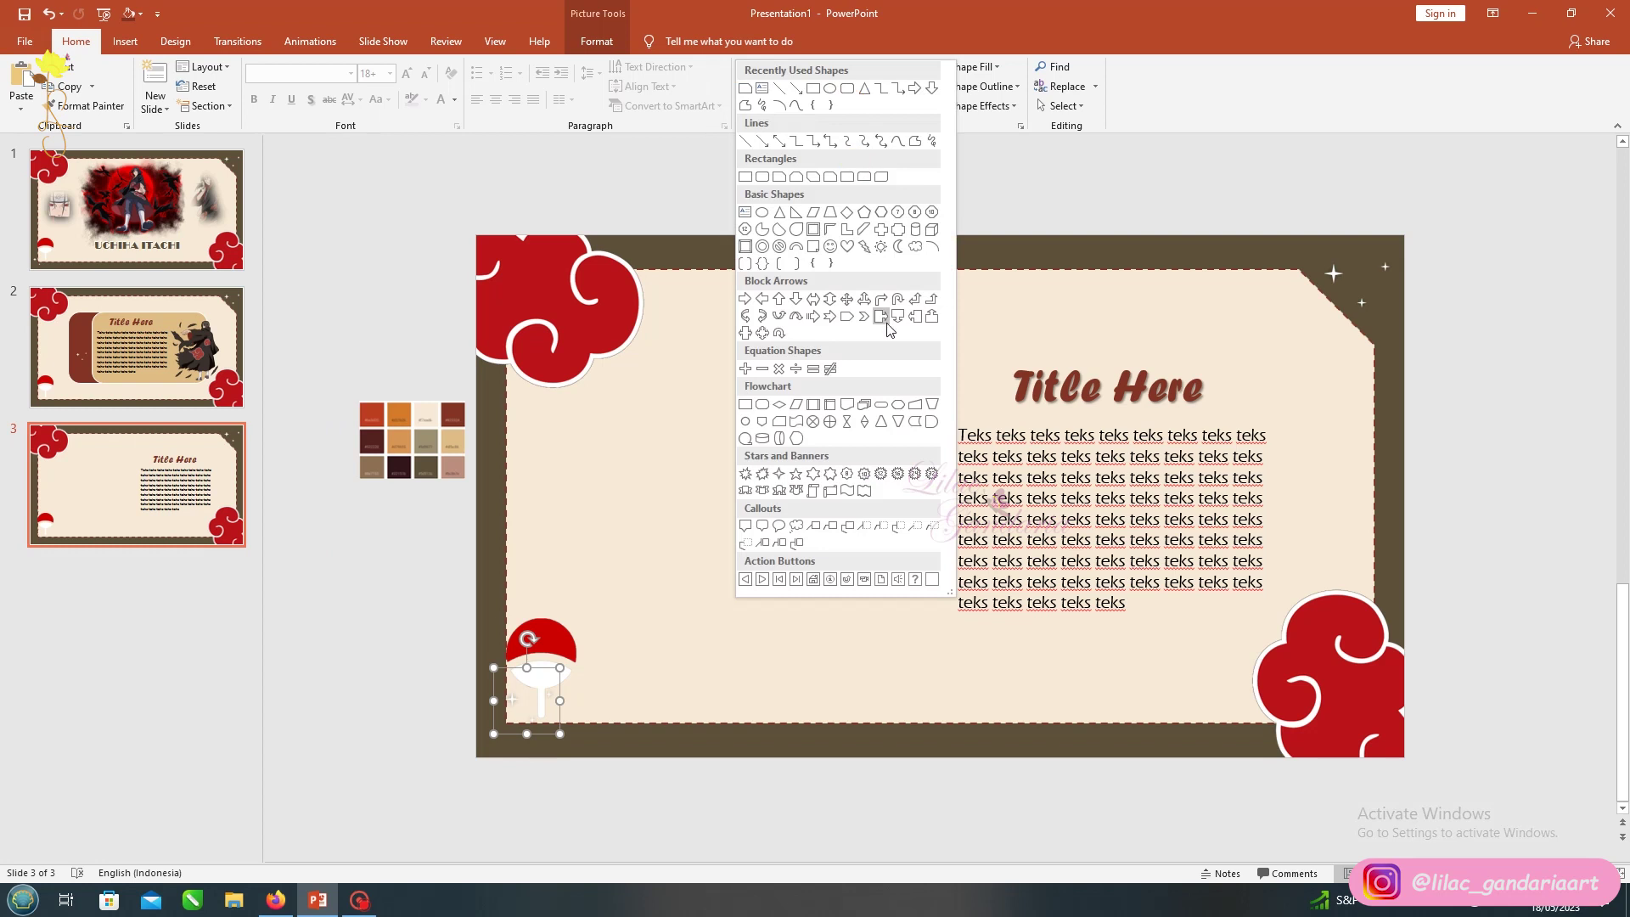
Draw a Flowchart: Delay shape, rotate it 90° left into an upright arch, and size it on the left
{"action": "left_click", "coordinate": [917, 423]}
{"action": "left_click_drag", "start_coordinate": [640, 439], "coordinate": [975, 652]}
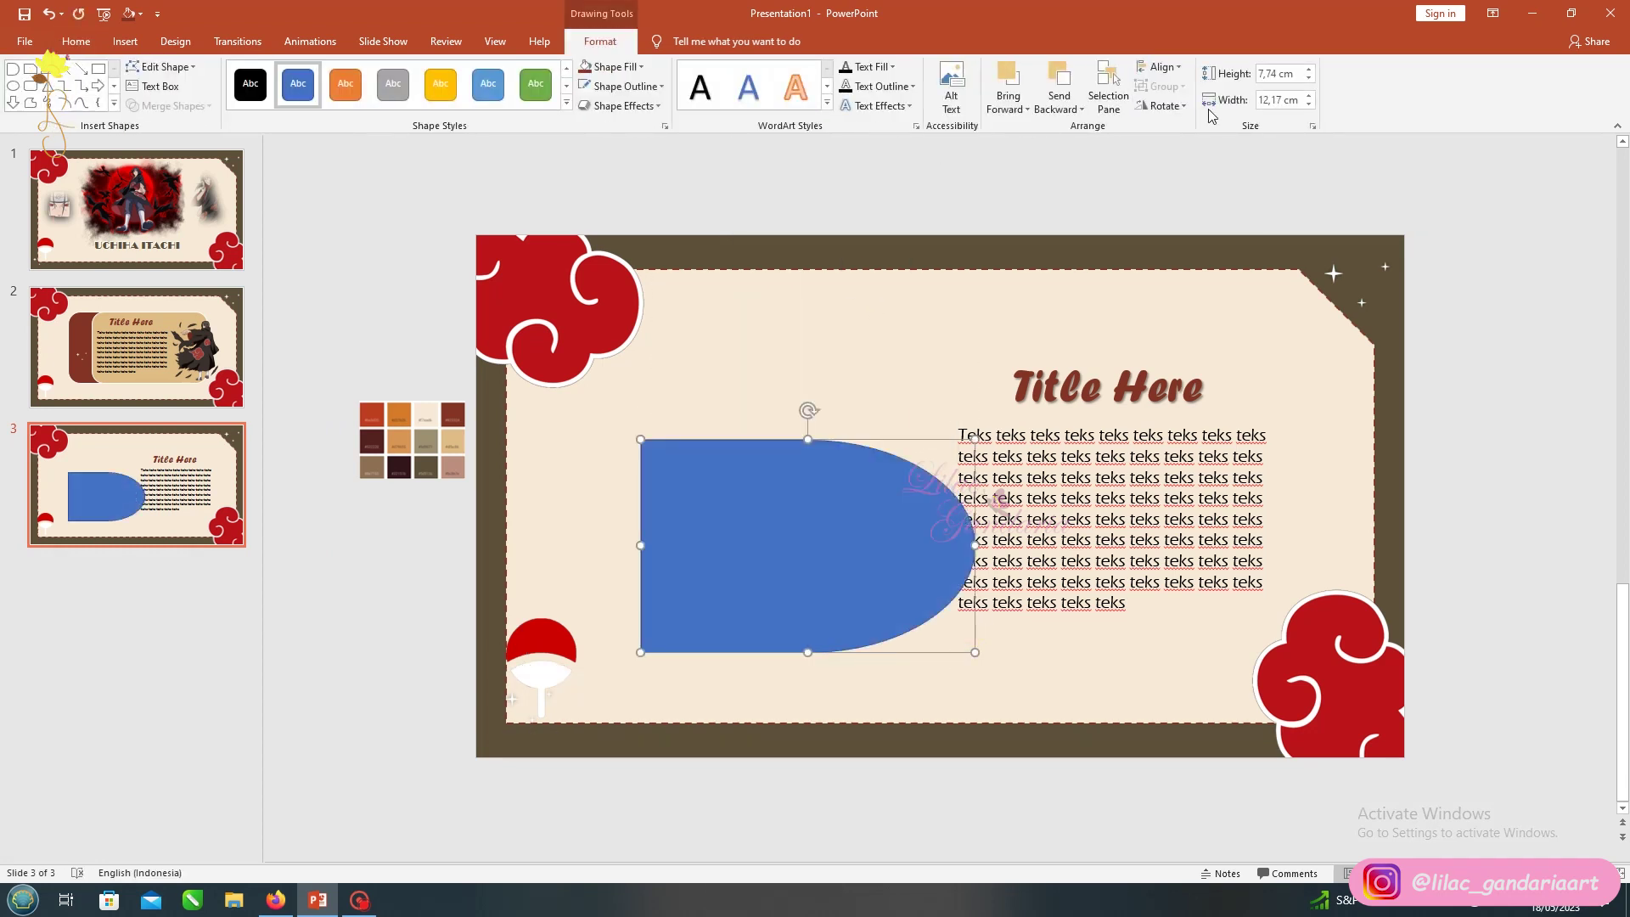
{"action": "left_click", "coordinate": [1163, 105]}
{"action": "left_click", "coordinate": [1192, 147]}
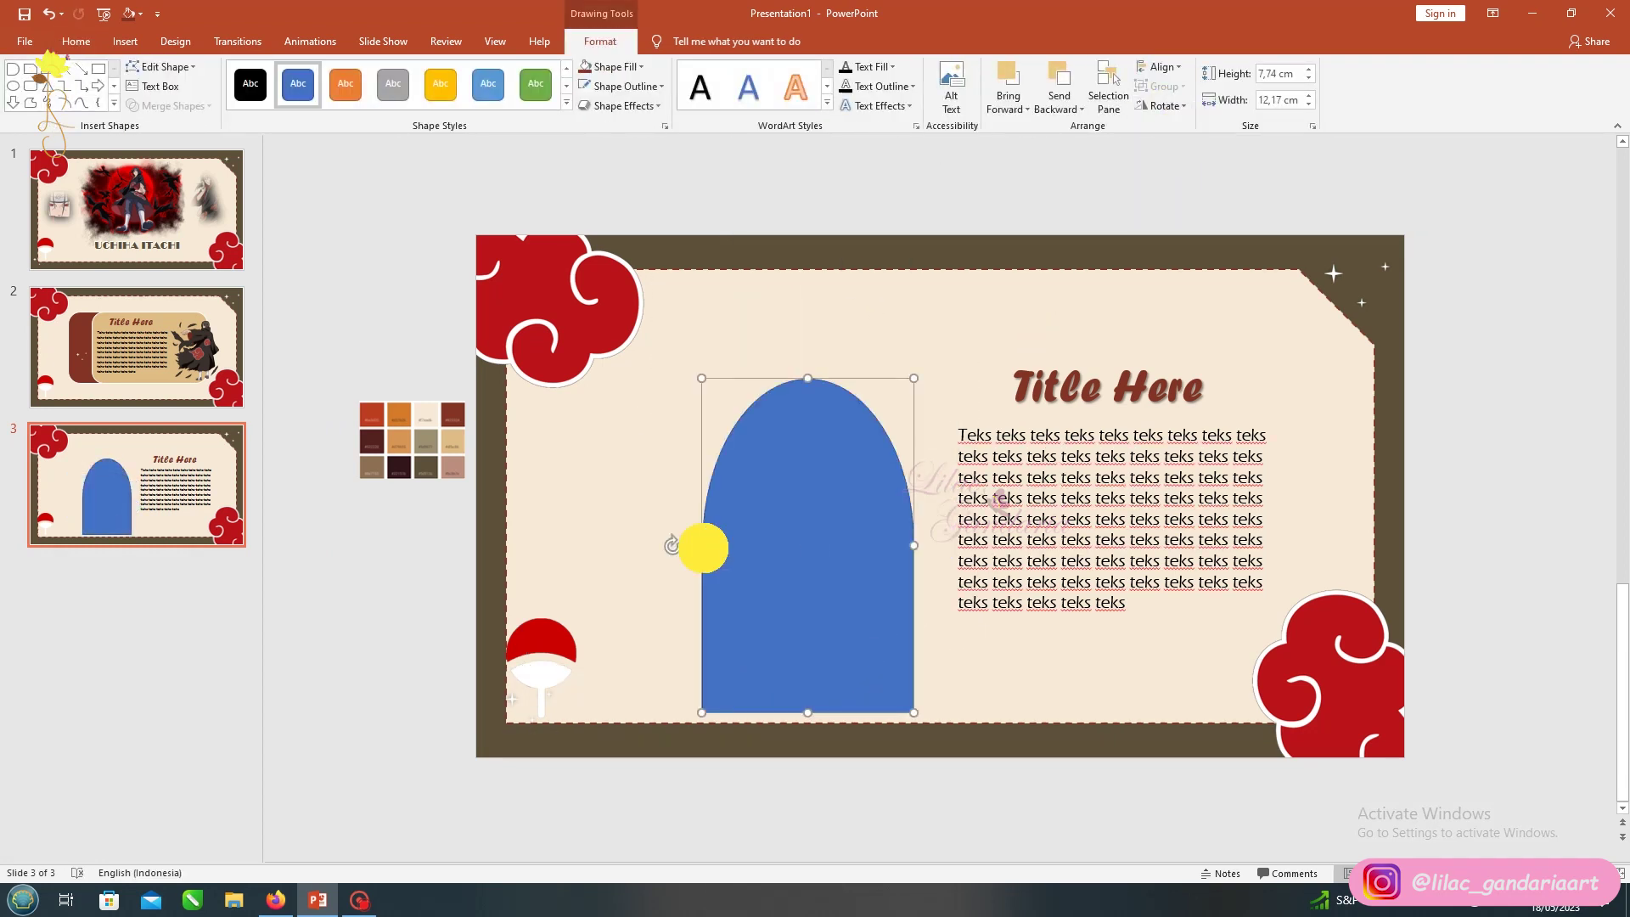
{"action": "left_click_drag", "start_coordinate": [702, 545], "coordinate": [619, 517]}
{"action": "left_click_drag", "start_coordinate": [728, 517], "coordinate": [769, 450]}
{"action": "left_click_drag", "start_coordinate": [737, 651], "coordinate": [737, 668]}
Fill the arch with the palette's dark maroon via Eyedropper and set its outline colour
{"action": "left_click", "coordinate": [608, 67]}
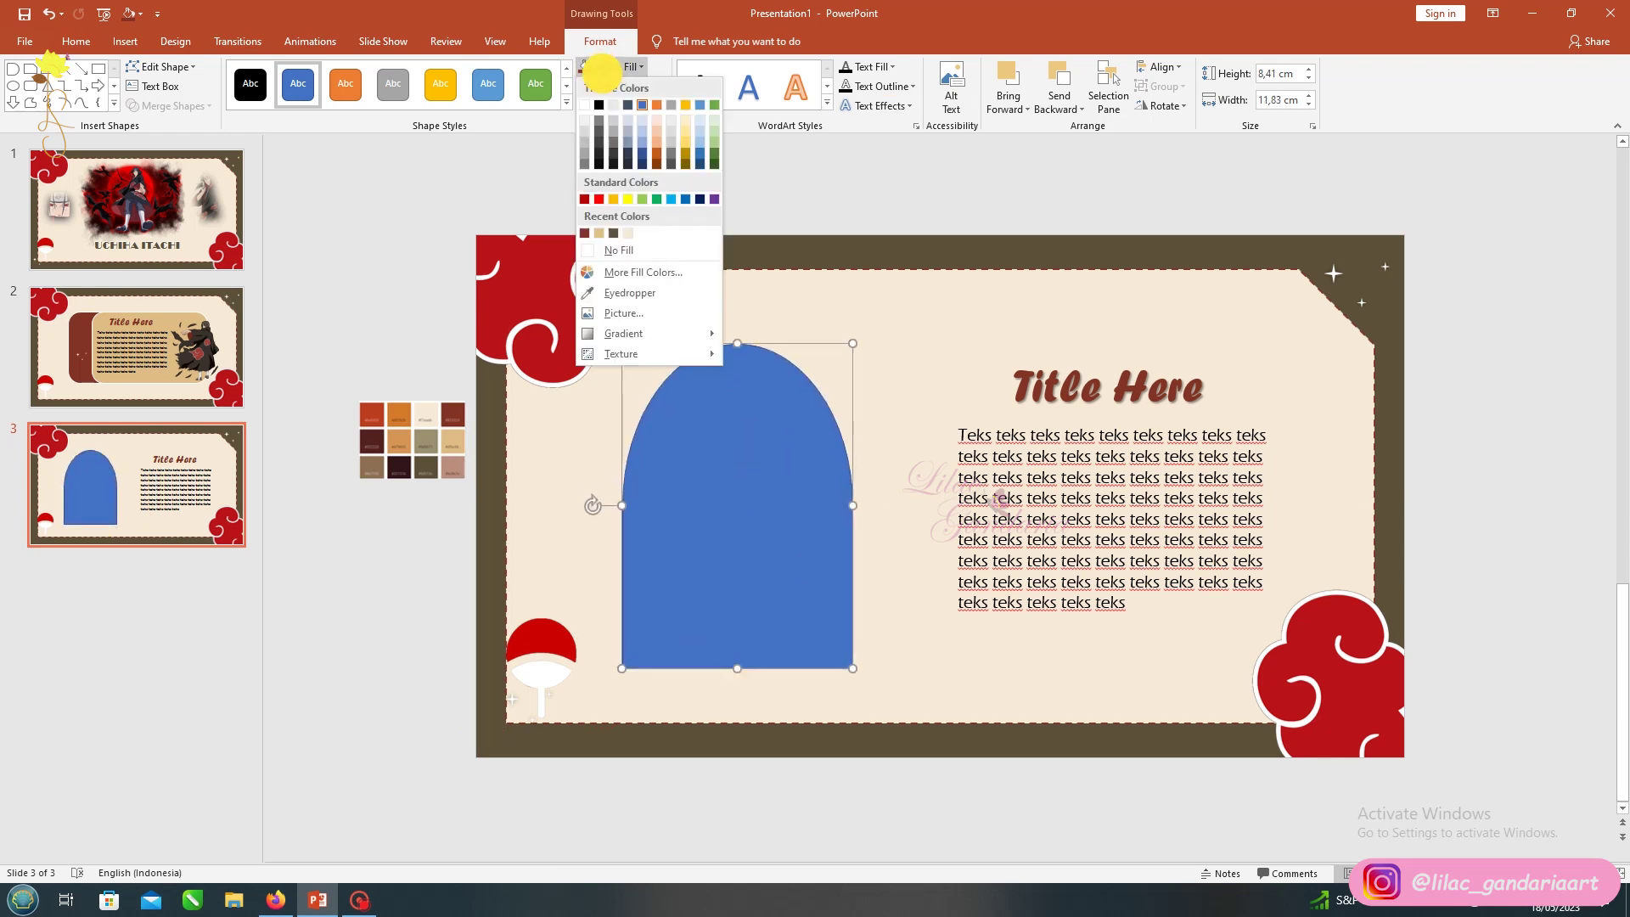
{"action": "left_click", "coordinate": [612, 287]}
{"action": "left_click", "coordinate": [372, 440]}
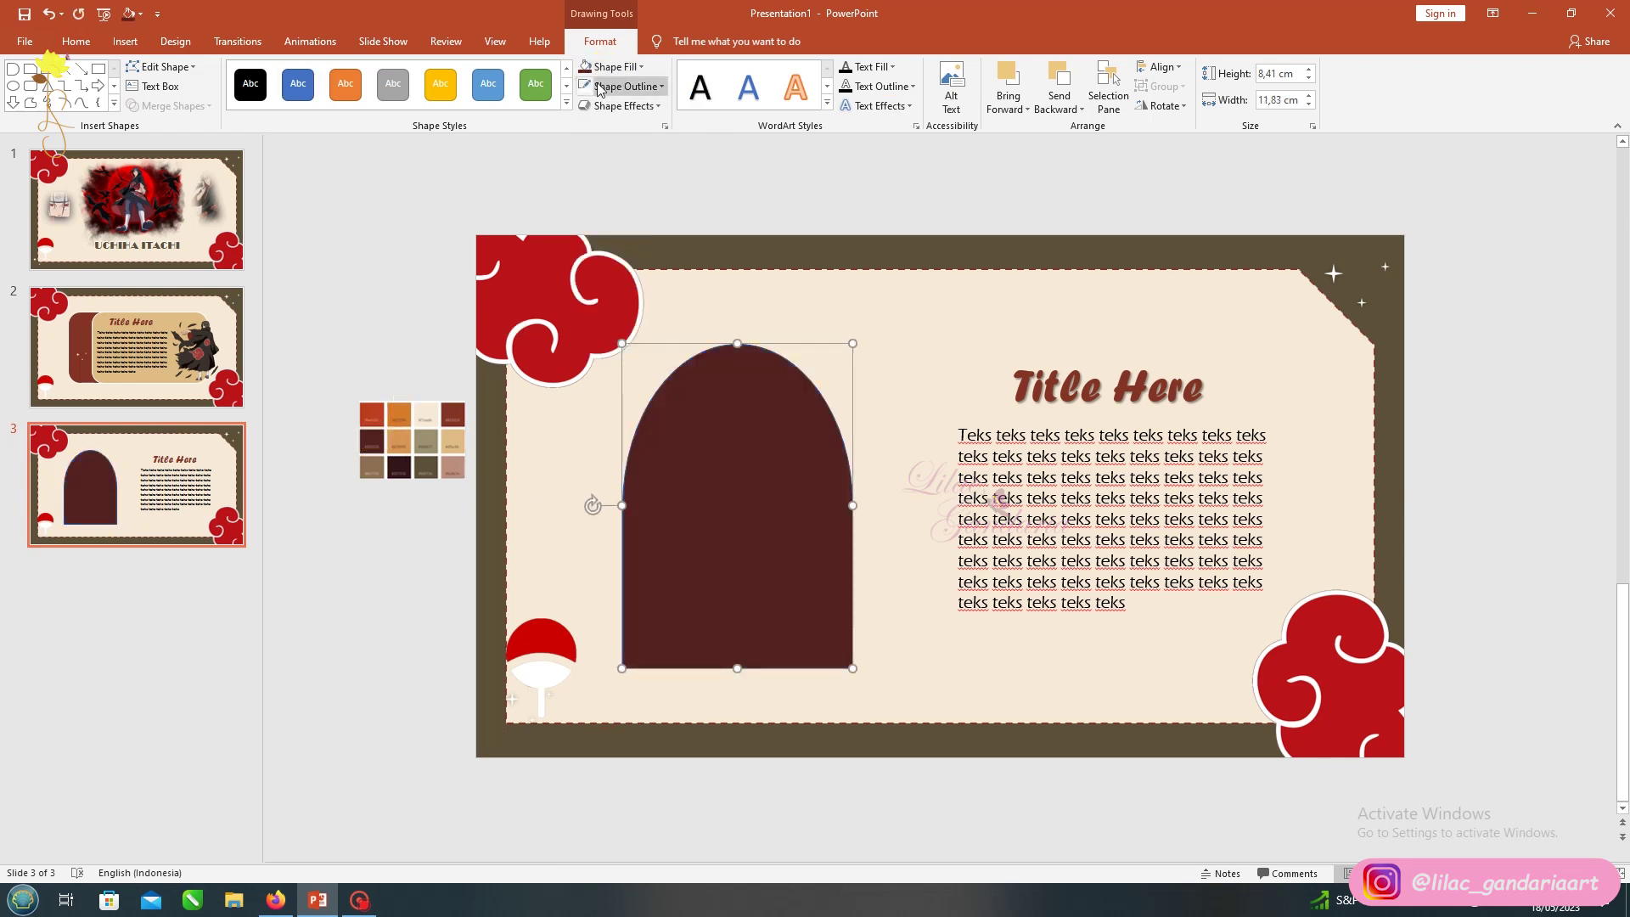
{"action": "left_click", "coordinate": [626, 86]}
{"action": "left_click", "coordinate": [629, 312]}
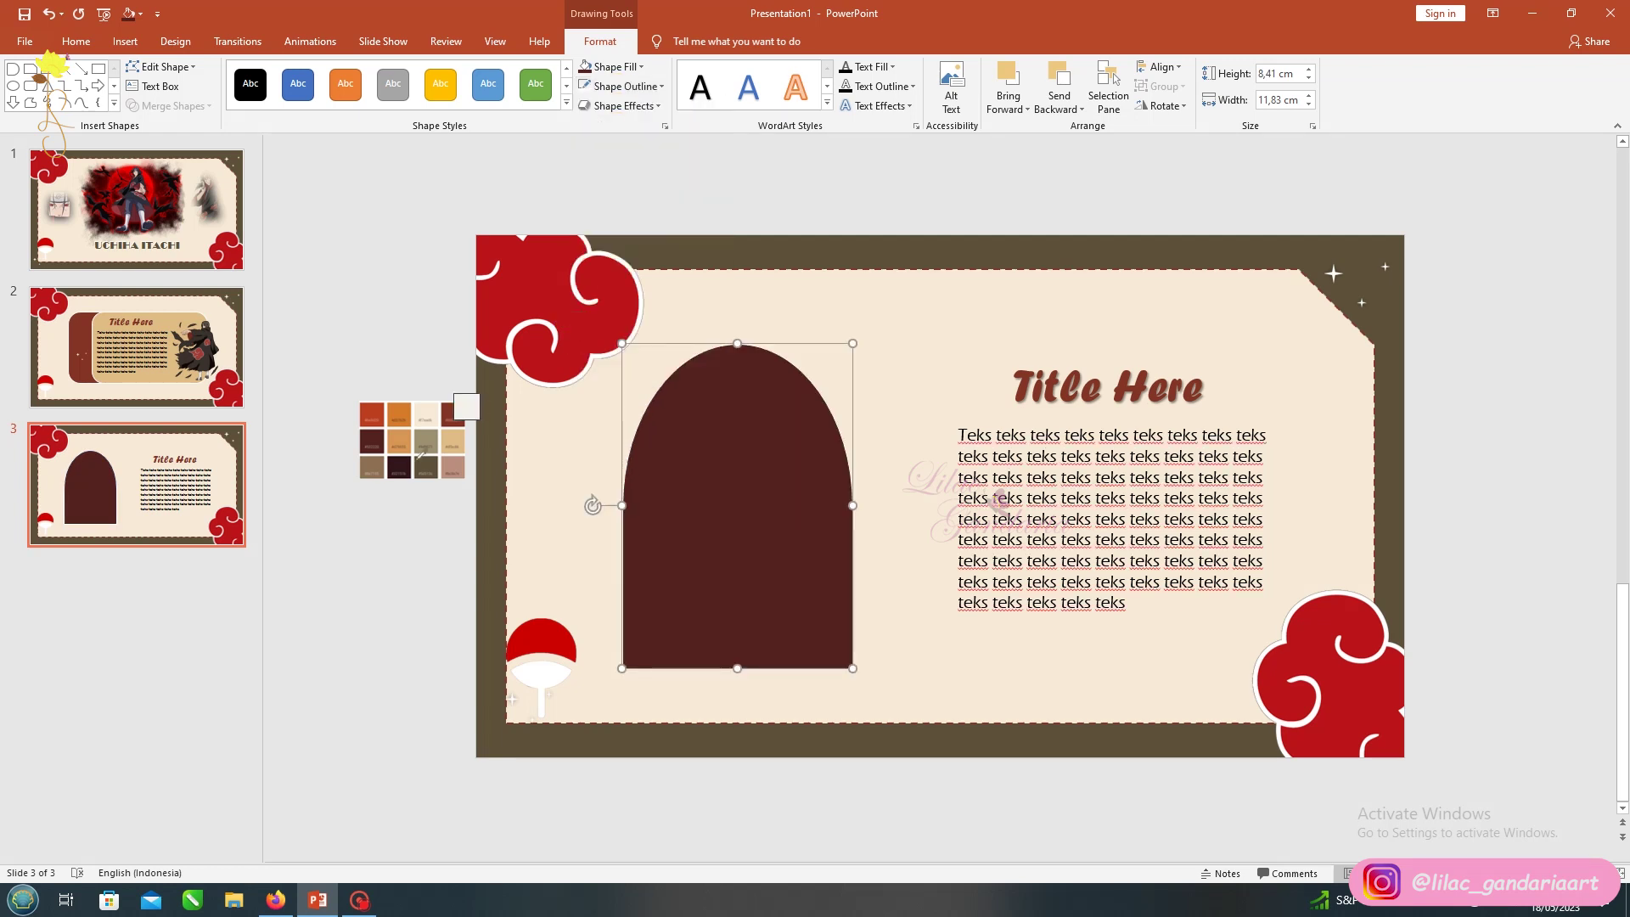
{"action": "left_click", "coordinate": [659, 200]}
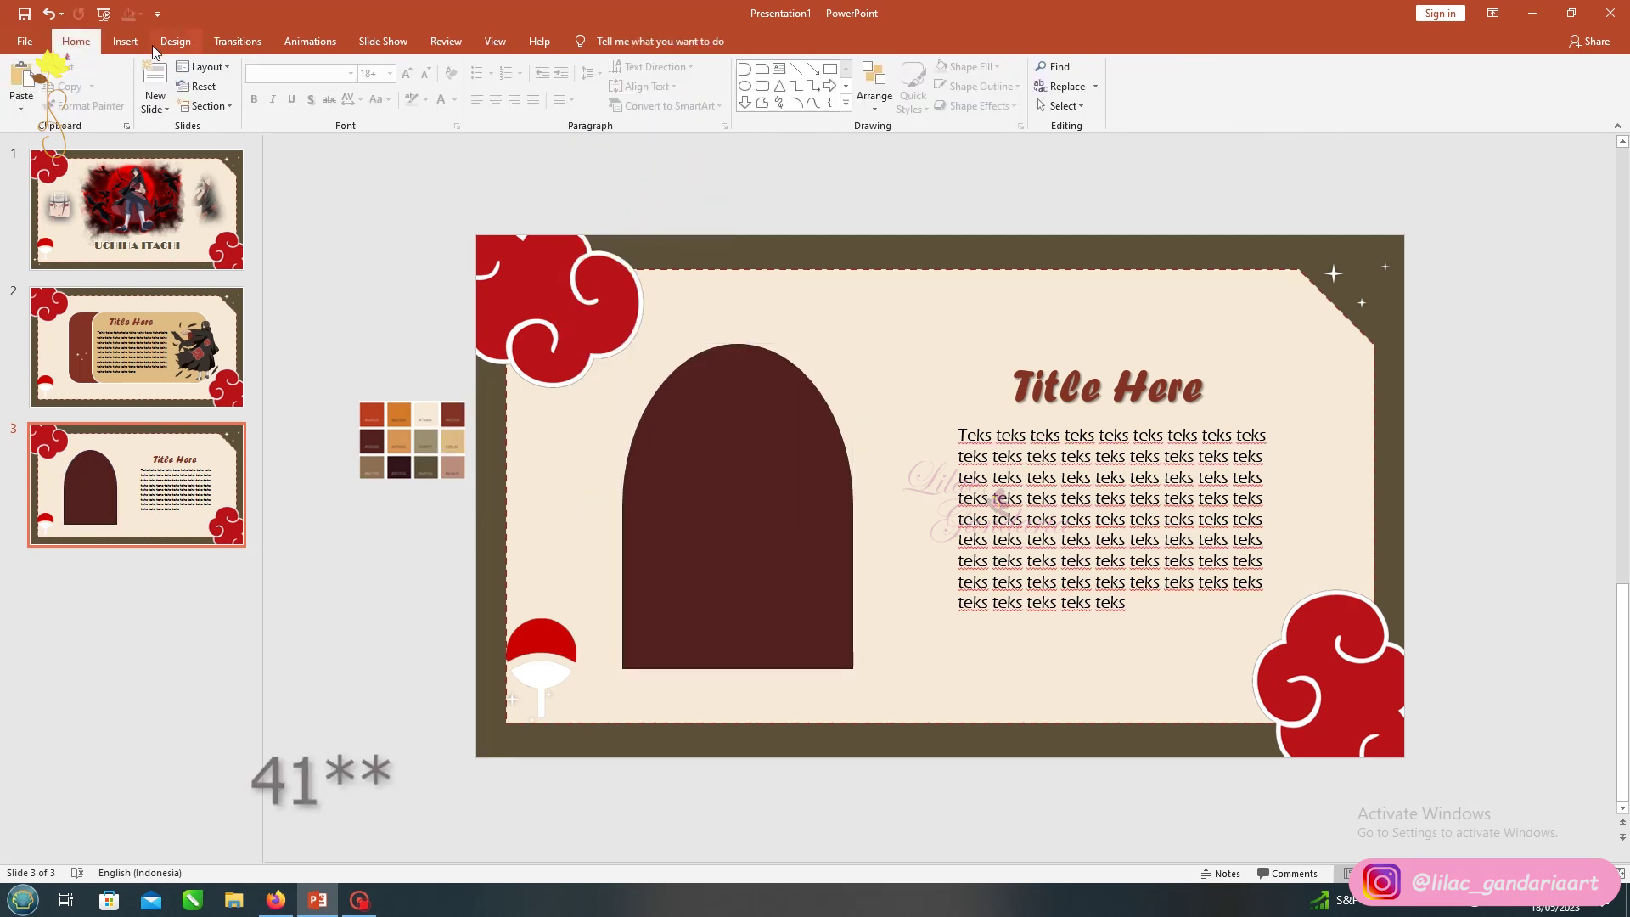
Insert the standing Itachi picture into the maroon arch, shrink it, and give it an orange glow
{"action": "left_click", "coordinate": [125, 40]}
{"action": "left_click", "coordinate": [109, 84]}
{"action": "left_click", "coordinate": [413, 273]}
{"action": "double_click", "coordinate": [424, 271]}
{"action": "mouse_move", "coordinate": [1128, 236]}
{"action": "left_mouse_down"}
{"action": "mouse_move", "coordinate": [1022, 255]}
{"action": "mouse_move", "coordinate": [938, 490]}
{"action": "left_mouse_up"}
{"action": "mouse_move", "coordinate": [840, 662]}
{"action": "left_mouse_down"}
{"action": "mouse_move", "coordinate": [741, 575]}
{"action": "mouse_move", "coordinate": [819, 429]}
{"action": "mouse_move", "coordinate": [750, 505]}
{"action": "left_mouse_up"}
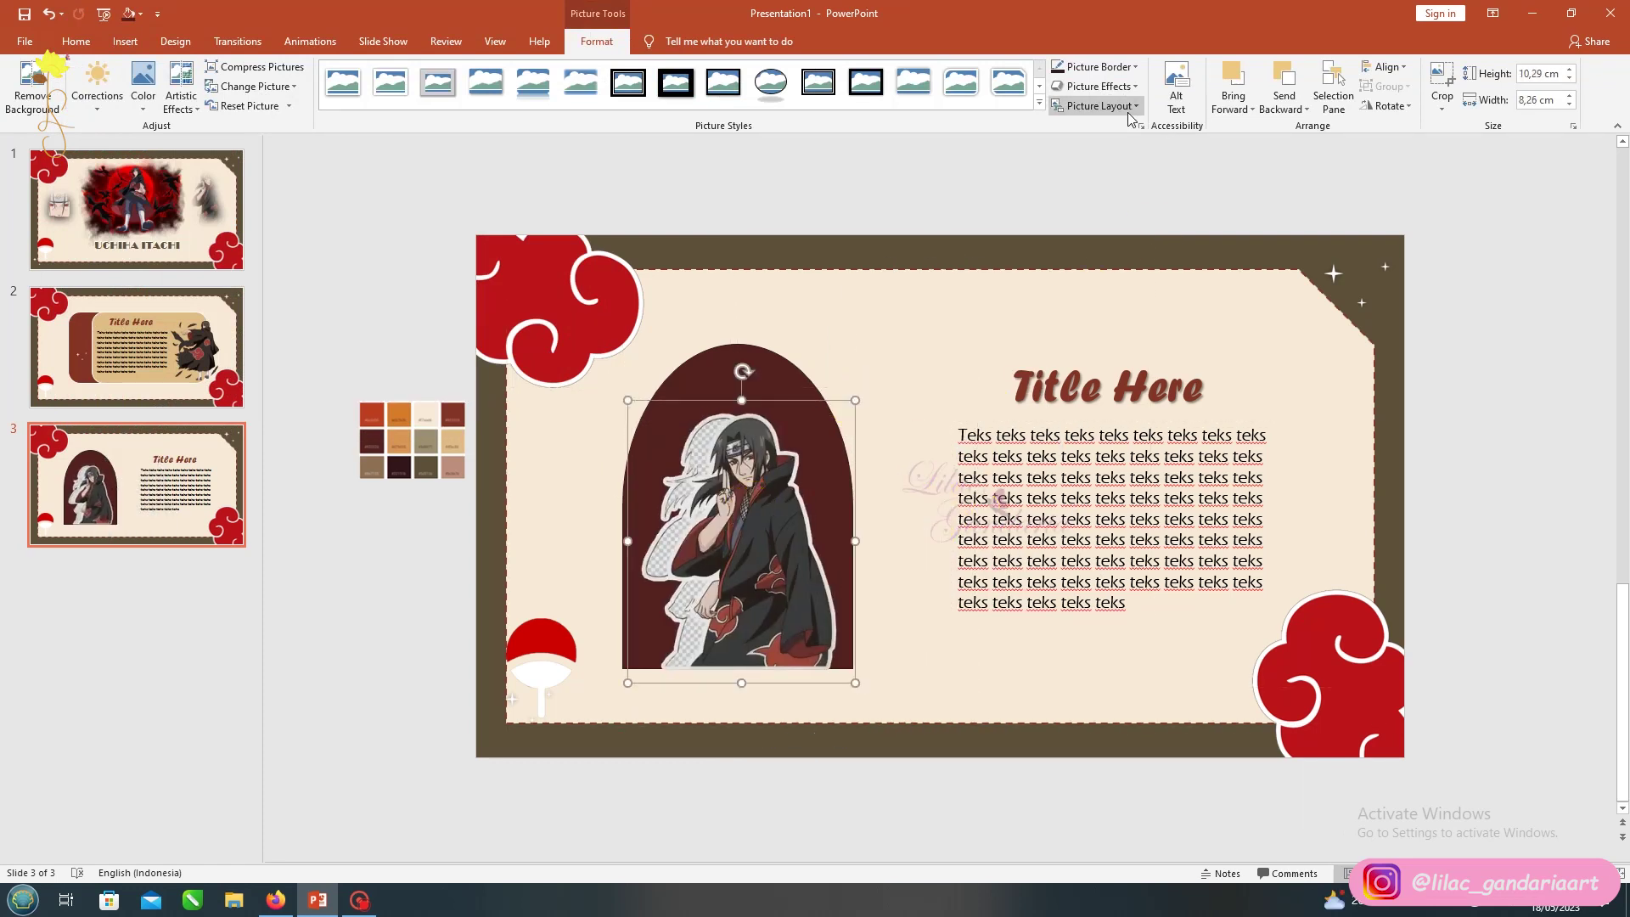
{"action": "left_click", "coordinate": [1095, 86]}
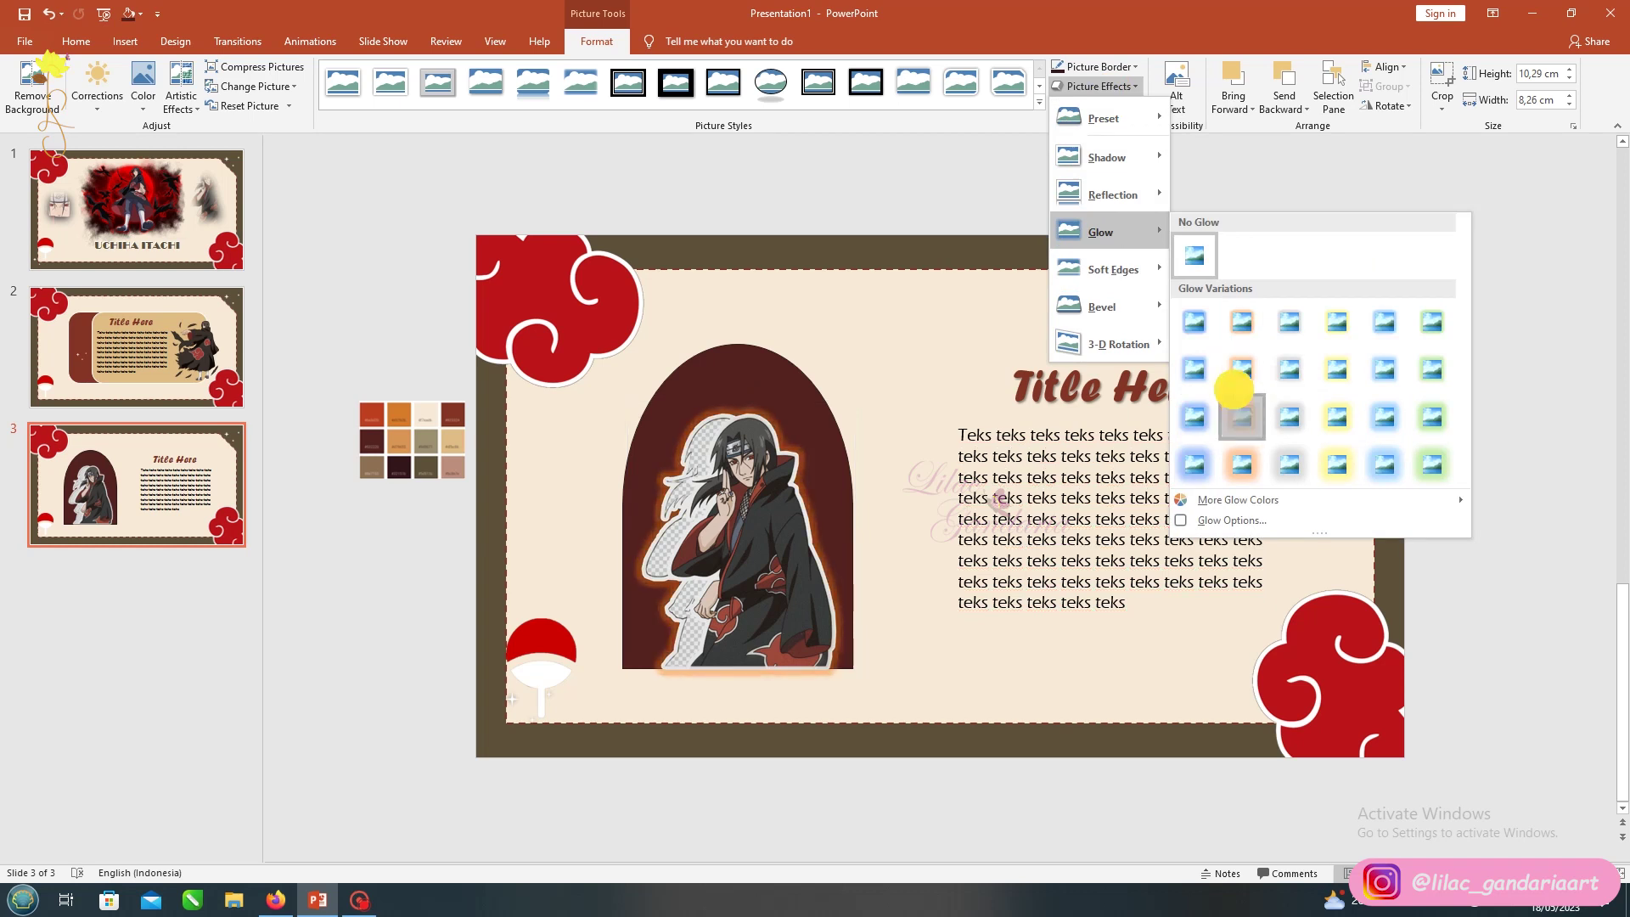
{"action": "left_click", "coordinate": [1234, 388]}
Move the title and body text left and down, then shift them with the arch picture slightly right
{"action": "left_click", "coordinate": [841, 564]}
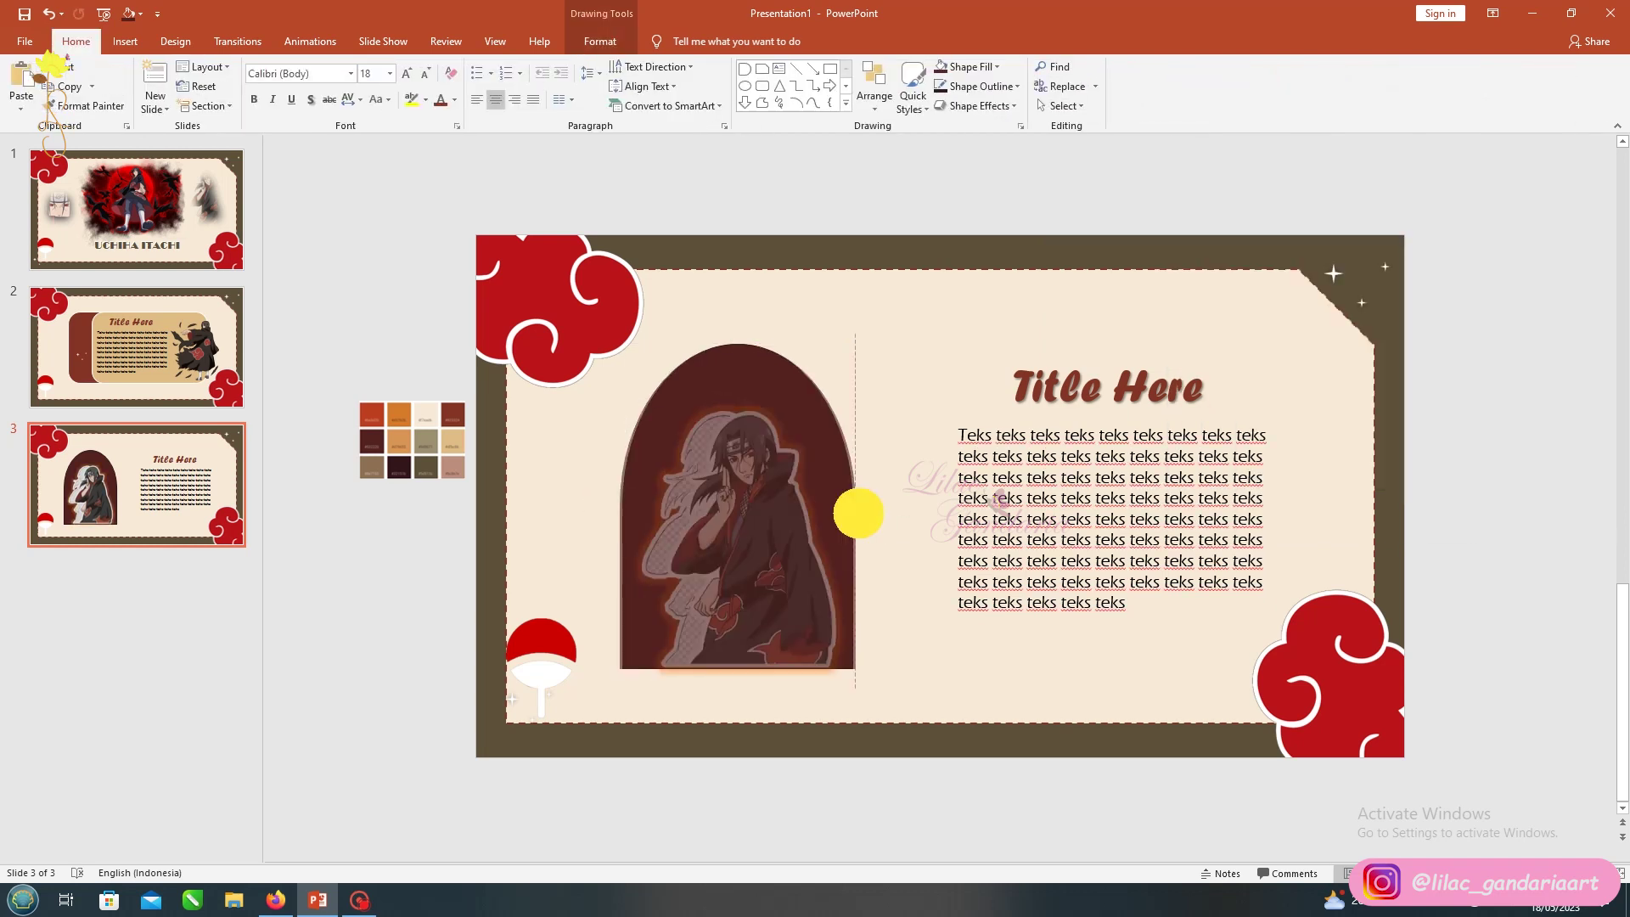
{"action": "left_click", "coordinate": [1019, 475]}
{"action": "left_click", "coordinate": [1051, 352], "text": "shift"}
{"action": "left_click_drag", "start_coordinate": [1051, 352], "coordinate": [1019, 369]}
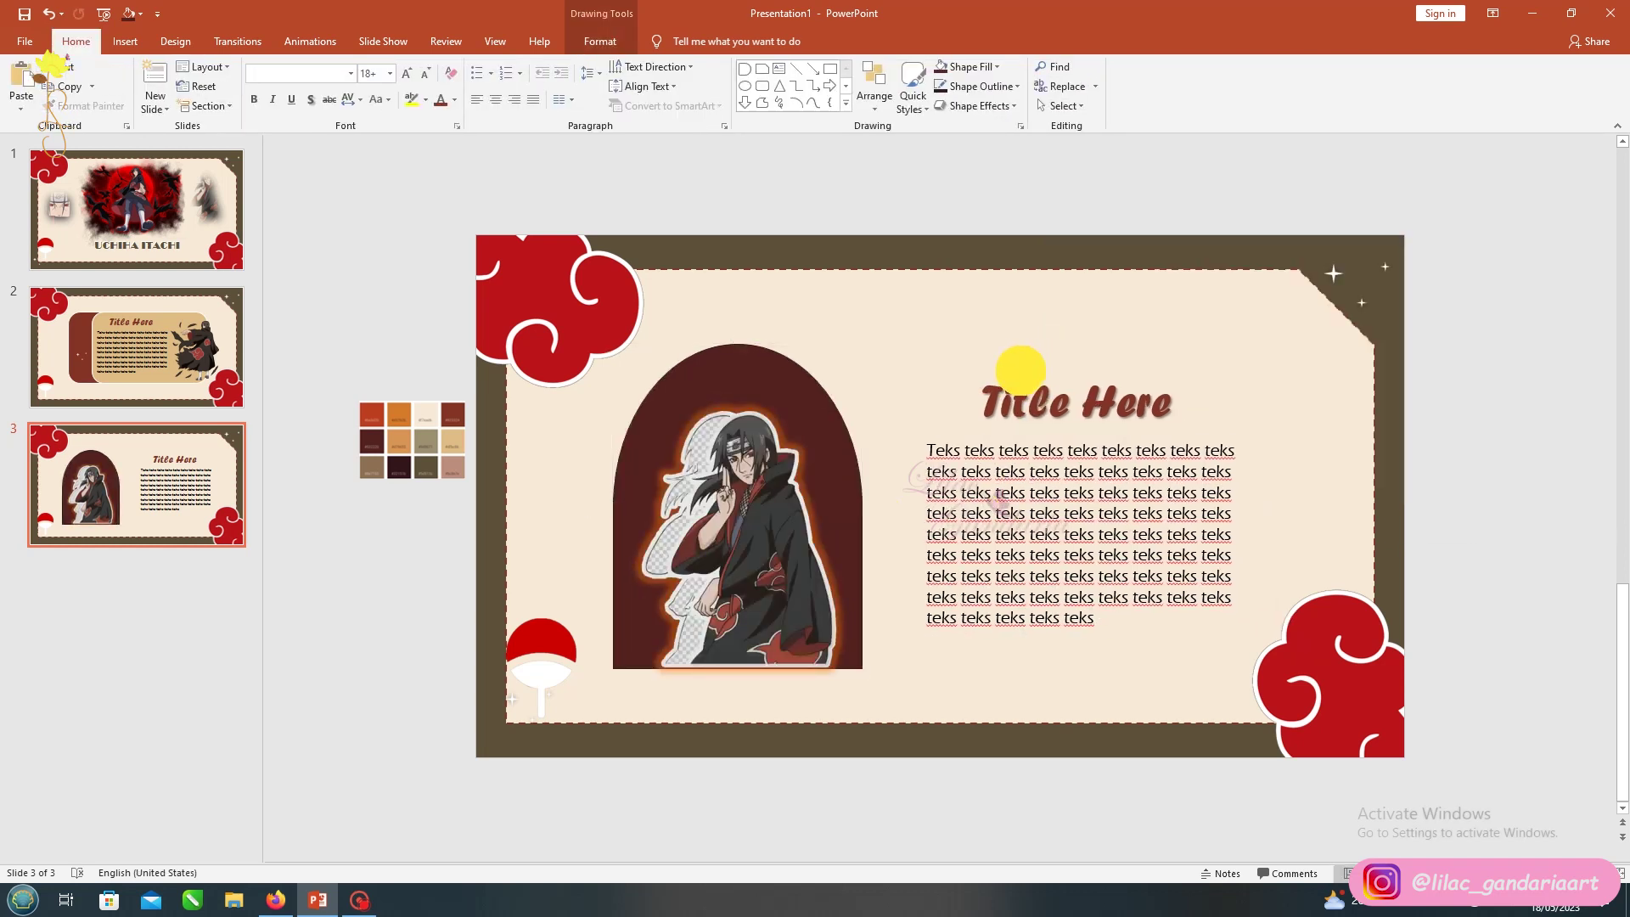
{"action": "left_click", "coordinate": [764, 357], "text": "shift"}
{"action": "left_click_drag", "start_coordinate": [764, 357], "coordinate": [786, 356]}
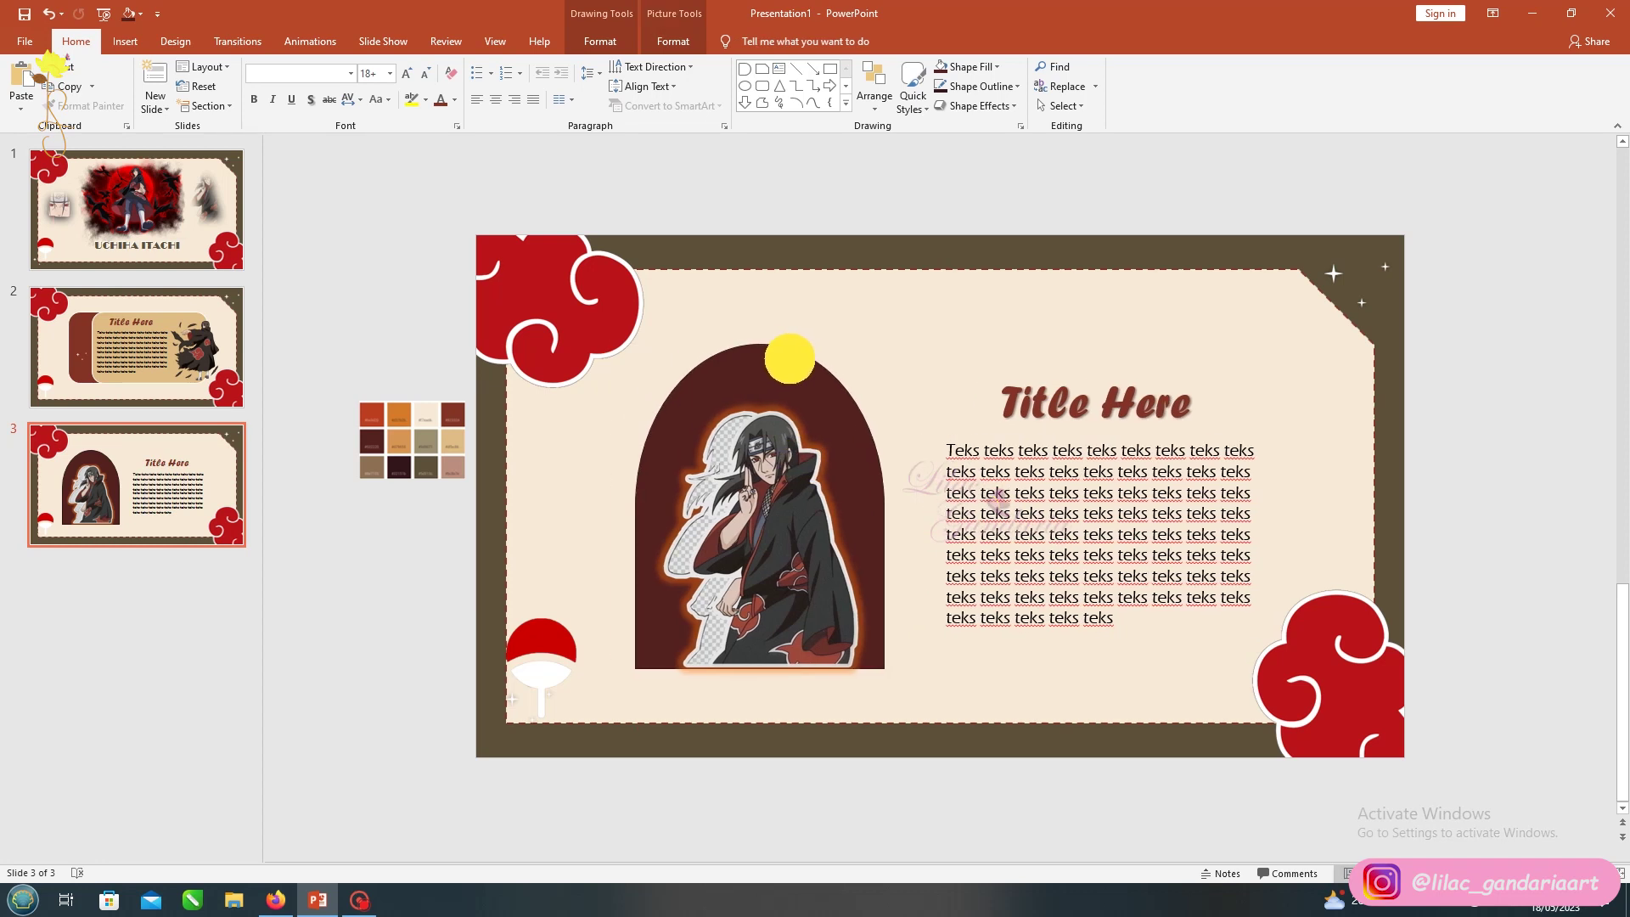
{"action": "left_click", "coordinate": [416, 366]}
Copy the sparkle picture near the fan and place the duplicate on top of the arch
{"action": "left_click", "coordinate": [512, 699]}
{"action": "key", "text": "ctrl+c"}
{"action": "key", "text": "ctrl+v"}
{"action": "left_click_drag", "start_coordinate": [512, 699], "coordinate": [773, 363]}
{"action": "left_click", "coordinate": [136, 204]}
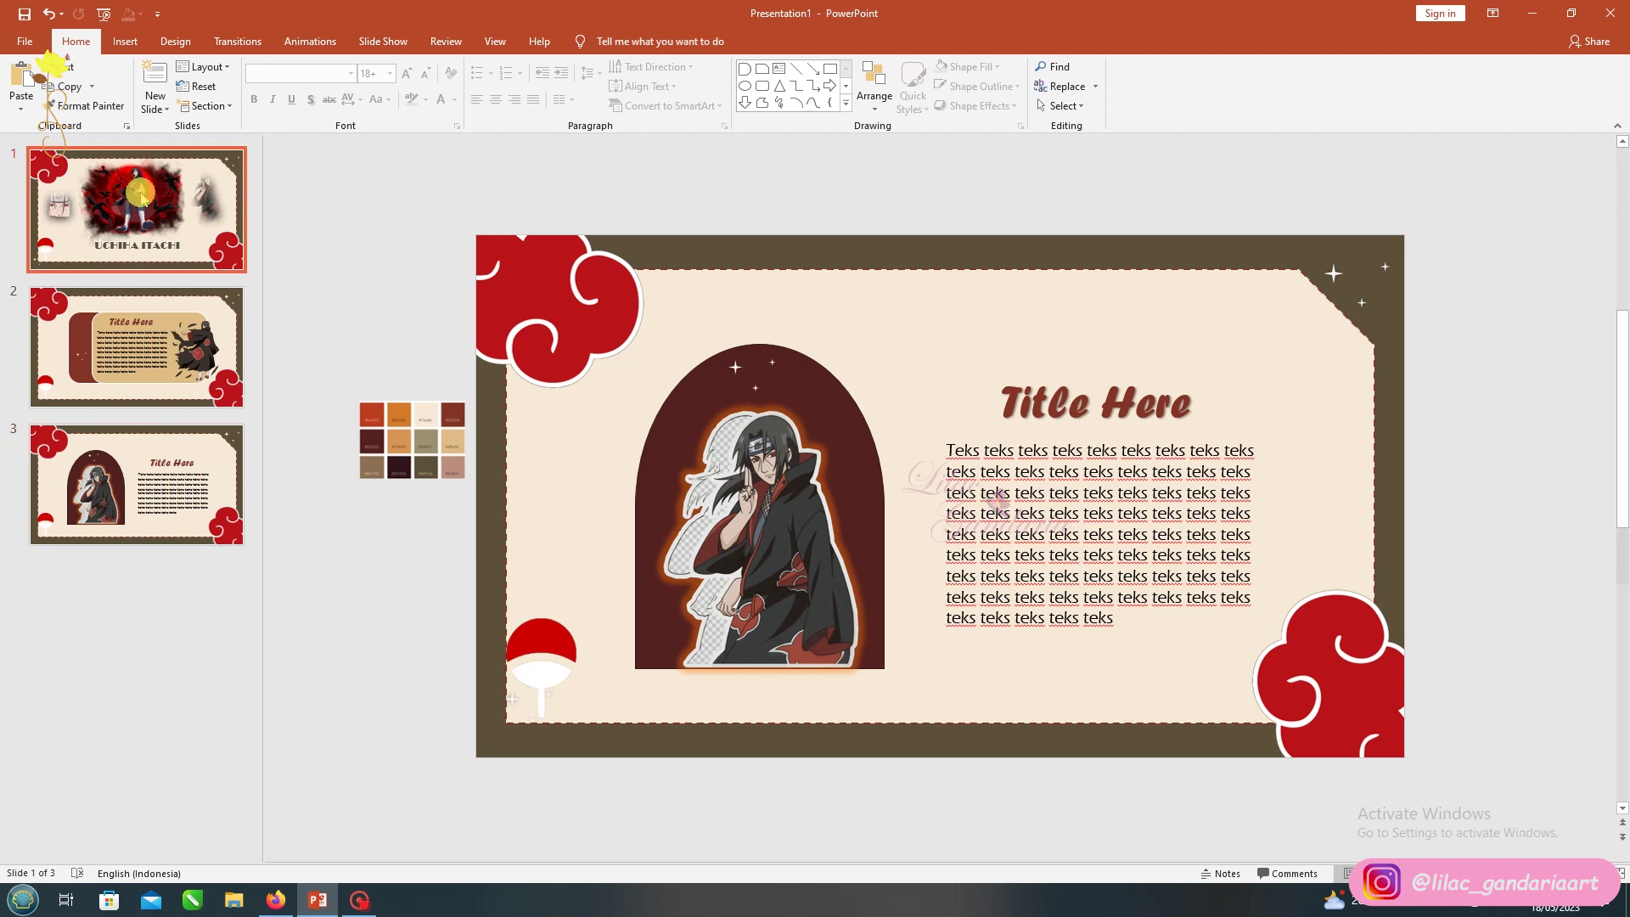
Give the dashed inner frame on slide 1 a Split entrance animation
{"action": "left_click", "coordinate": [333, 44]}
{"action": "left_click", "coordinate": [1218, 284]}
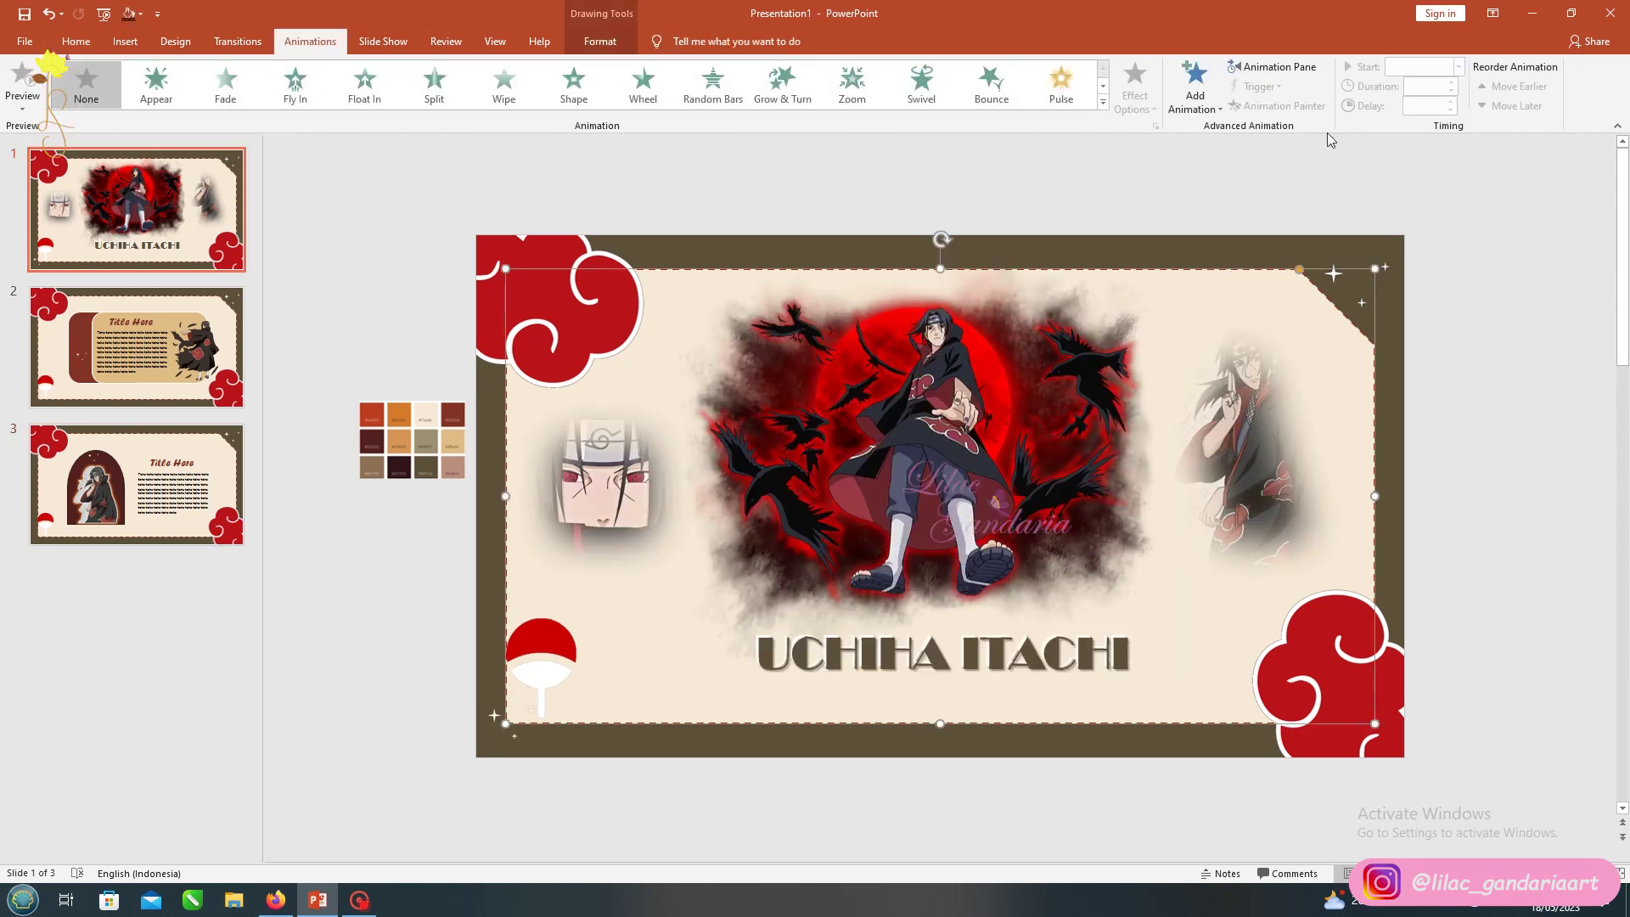
{"action": "left_click", "coordinate": [448, 101]}
Apply Wipe to both clouds from the top, with the bottom-right cloud wiping from the bottom
{"action": "left_click", "coordinate": [580, 299]}
{"action": "left_click", "coordinate": [1343, 678], "text": "shift"}
{"action": "left_click", "coordinate": [501, 89]}
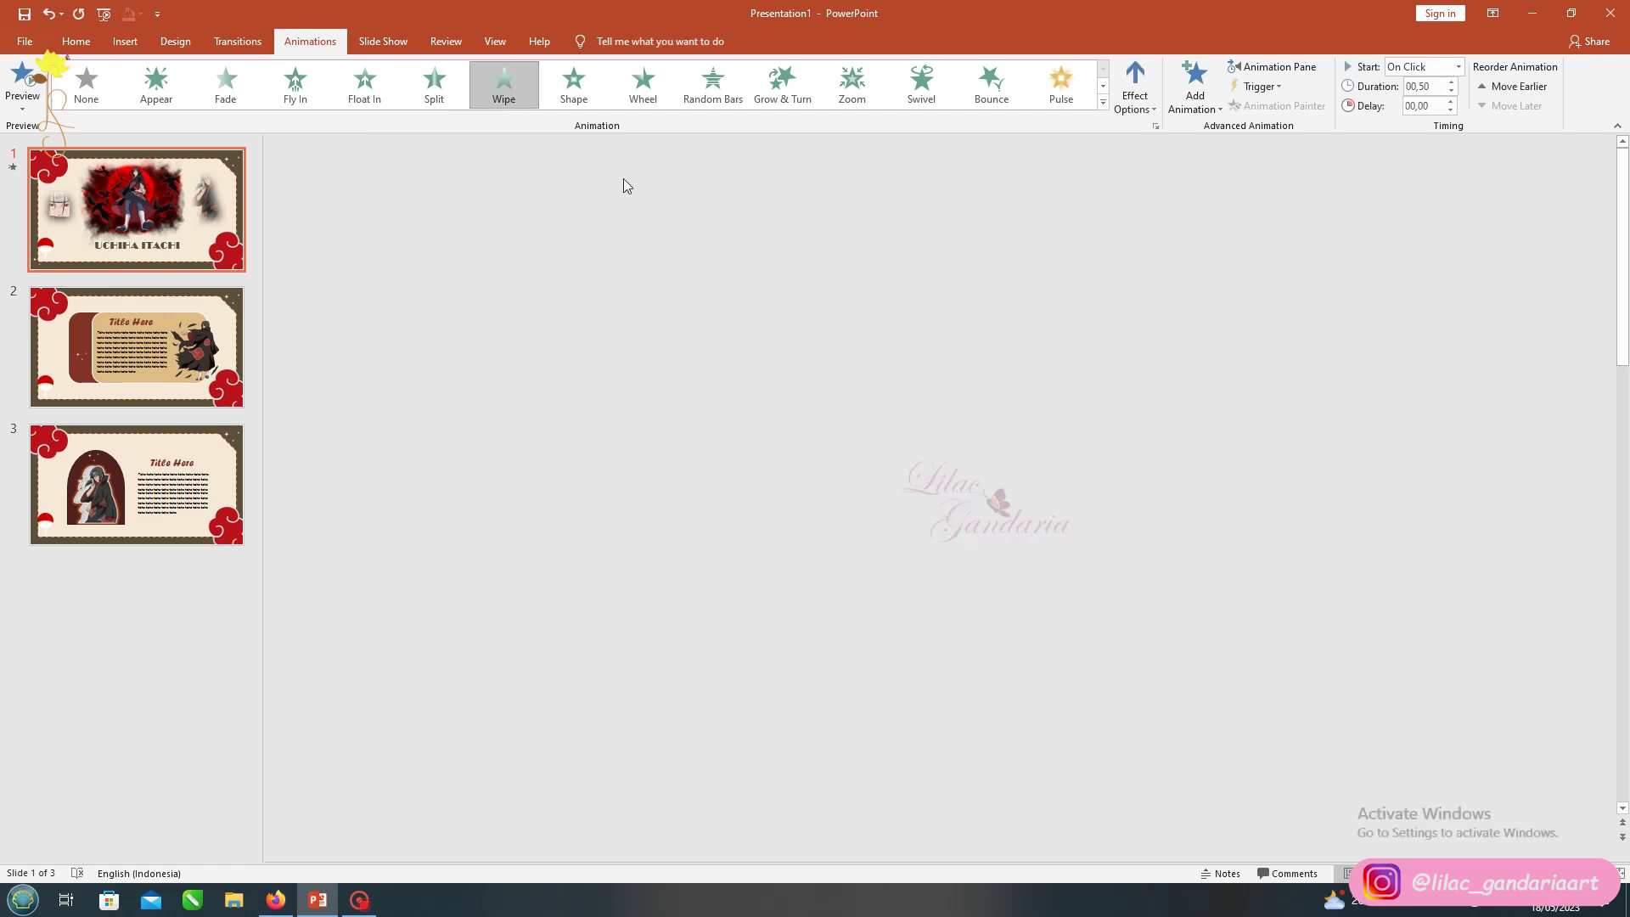
{"action": "left_click", "coordinate": [1135, 89]}
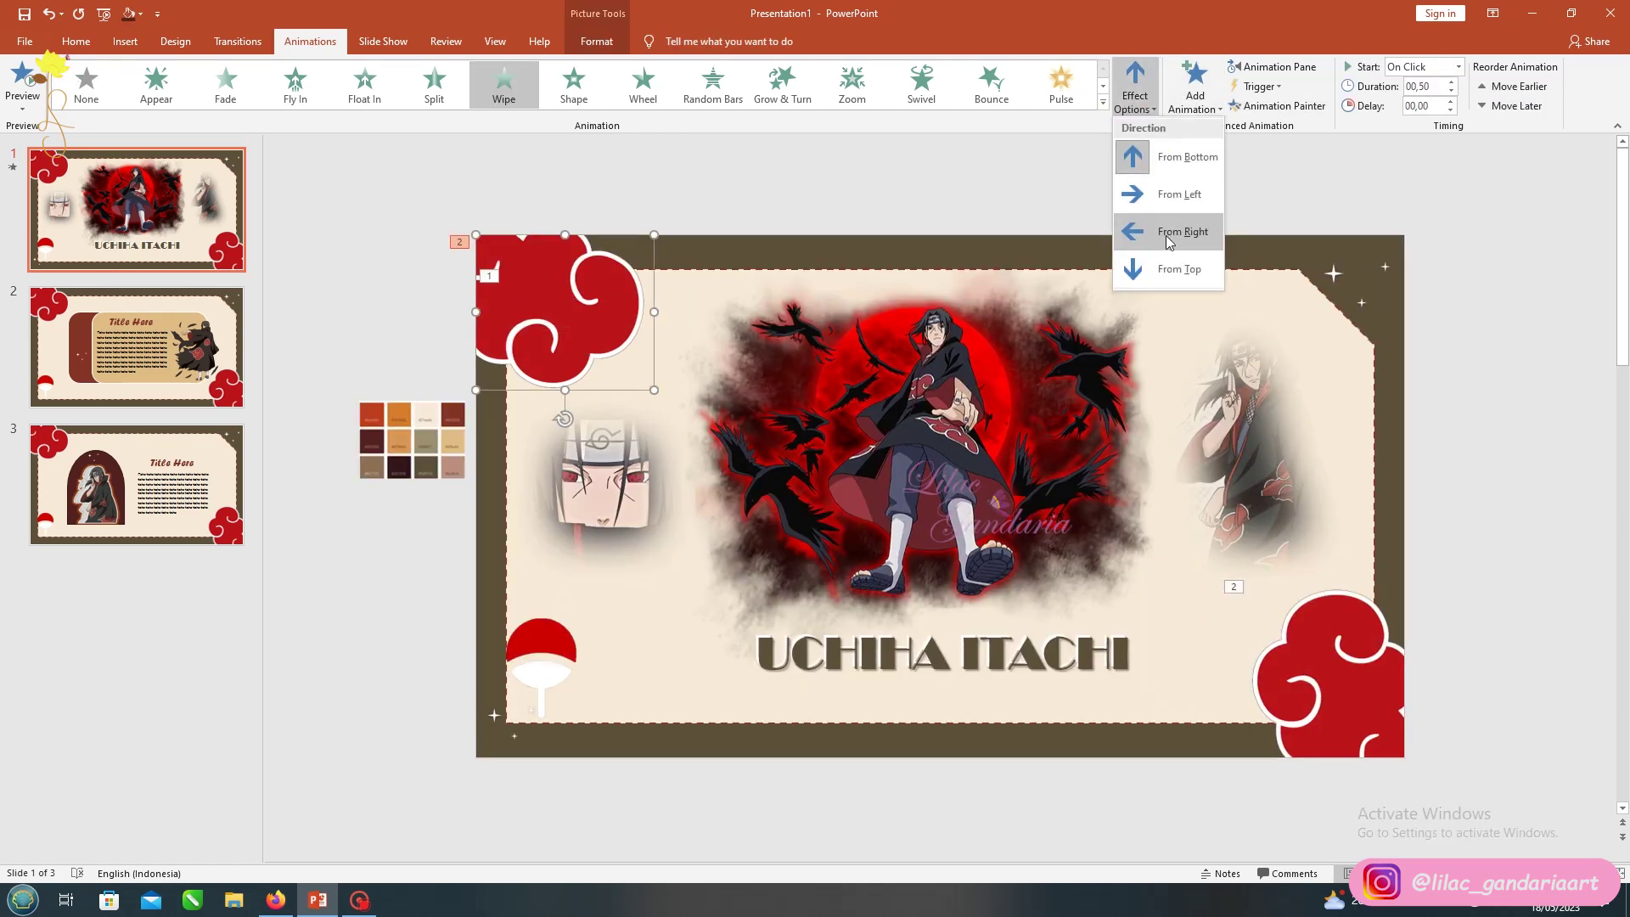
{"action": "left_click", "coordinate": [1159, 228]}
{"action": "left_click", "coordinate": [1135, 89]}
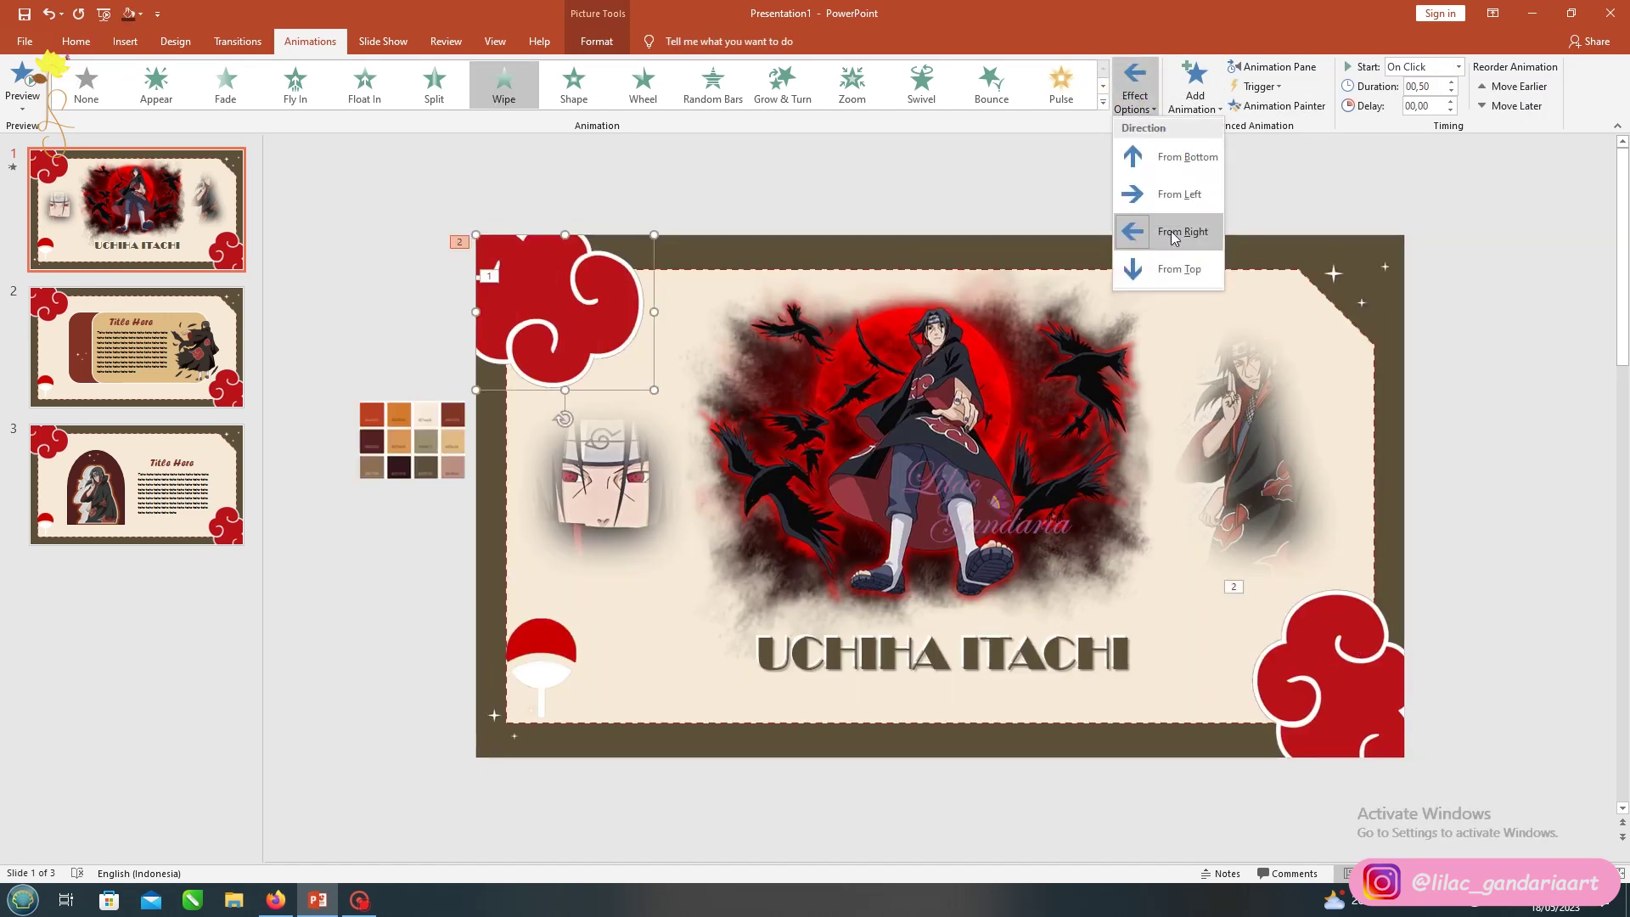
{"action": "left_click", "coordinate": [1159, 265]}
{"action": "left_click", "coordinate": [1341, 662]}
{"action": "left_click", "coordinate": [1133, 85]}
{"action": "left_click", "coordinate": [1160, 153]}
Give the face and fan pictures a Fade entrance and the main Itachi picture Float In
{"action": "left_click", "coordinate": [835, 396]}
{"action": "left_click", "coordinate": [585, 471]}
{"action": "left_click", "coordinate": [612, 435]}
{"action": "left_click", "coordinate": [541, 671], "text": "shift"}
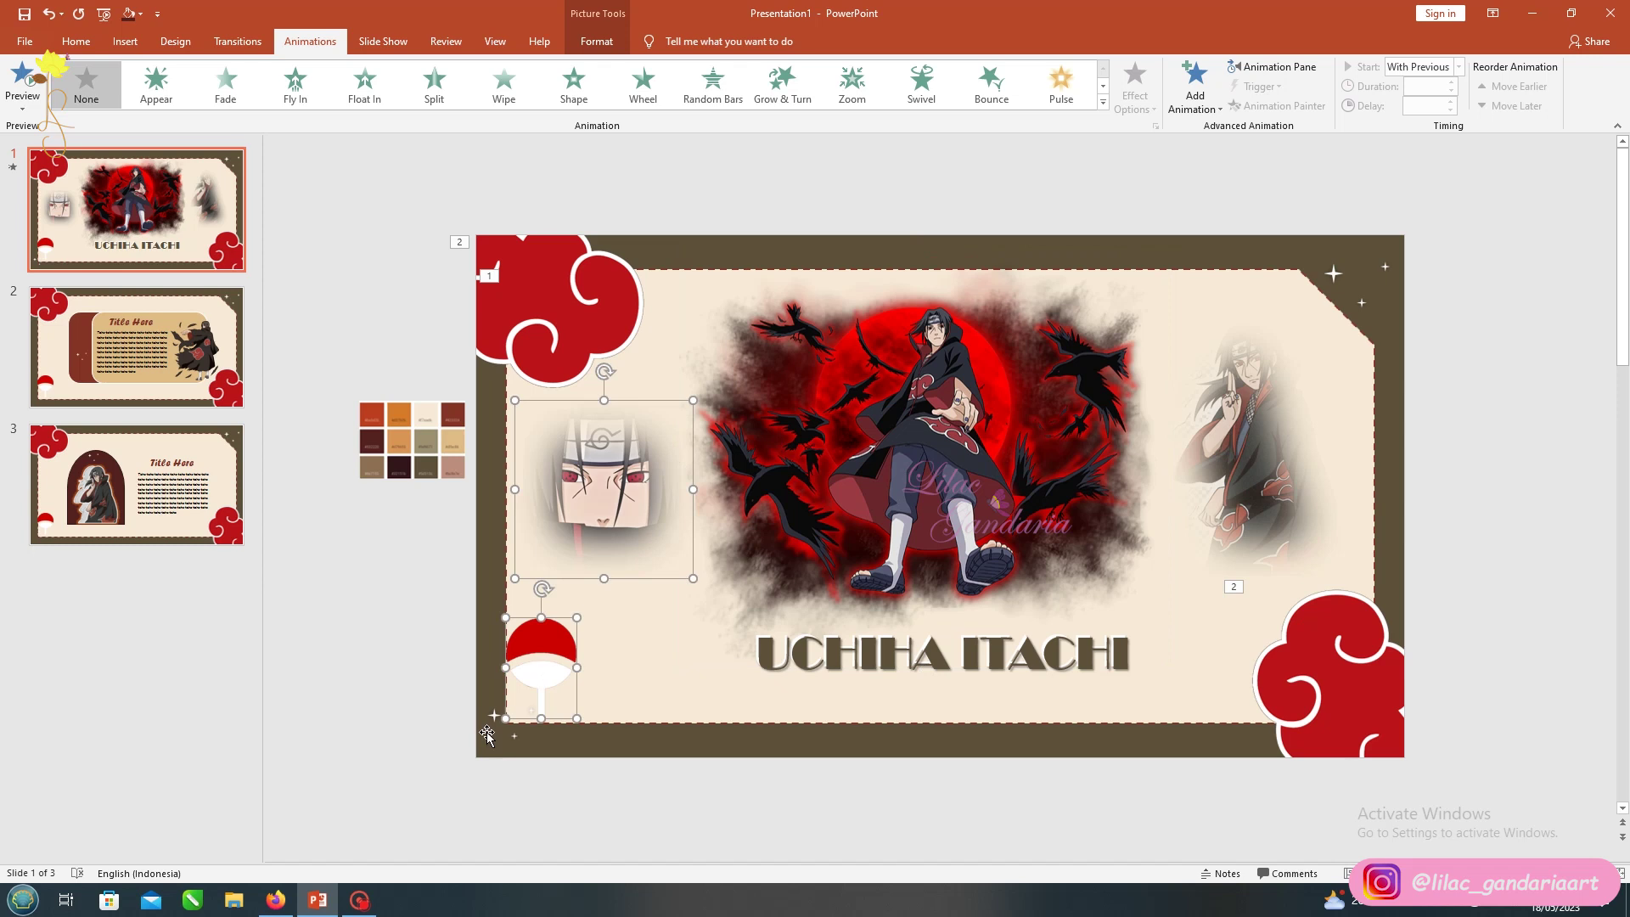
{"action": "left_click", "coordinate": [226, 85]}
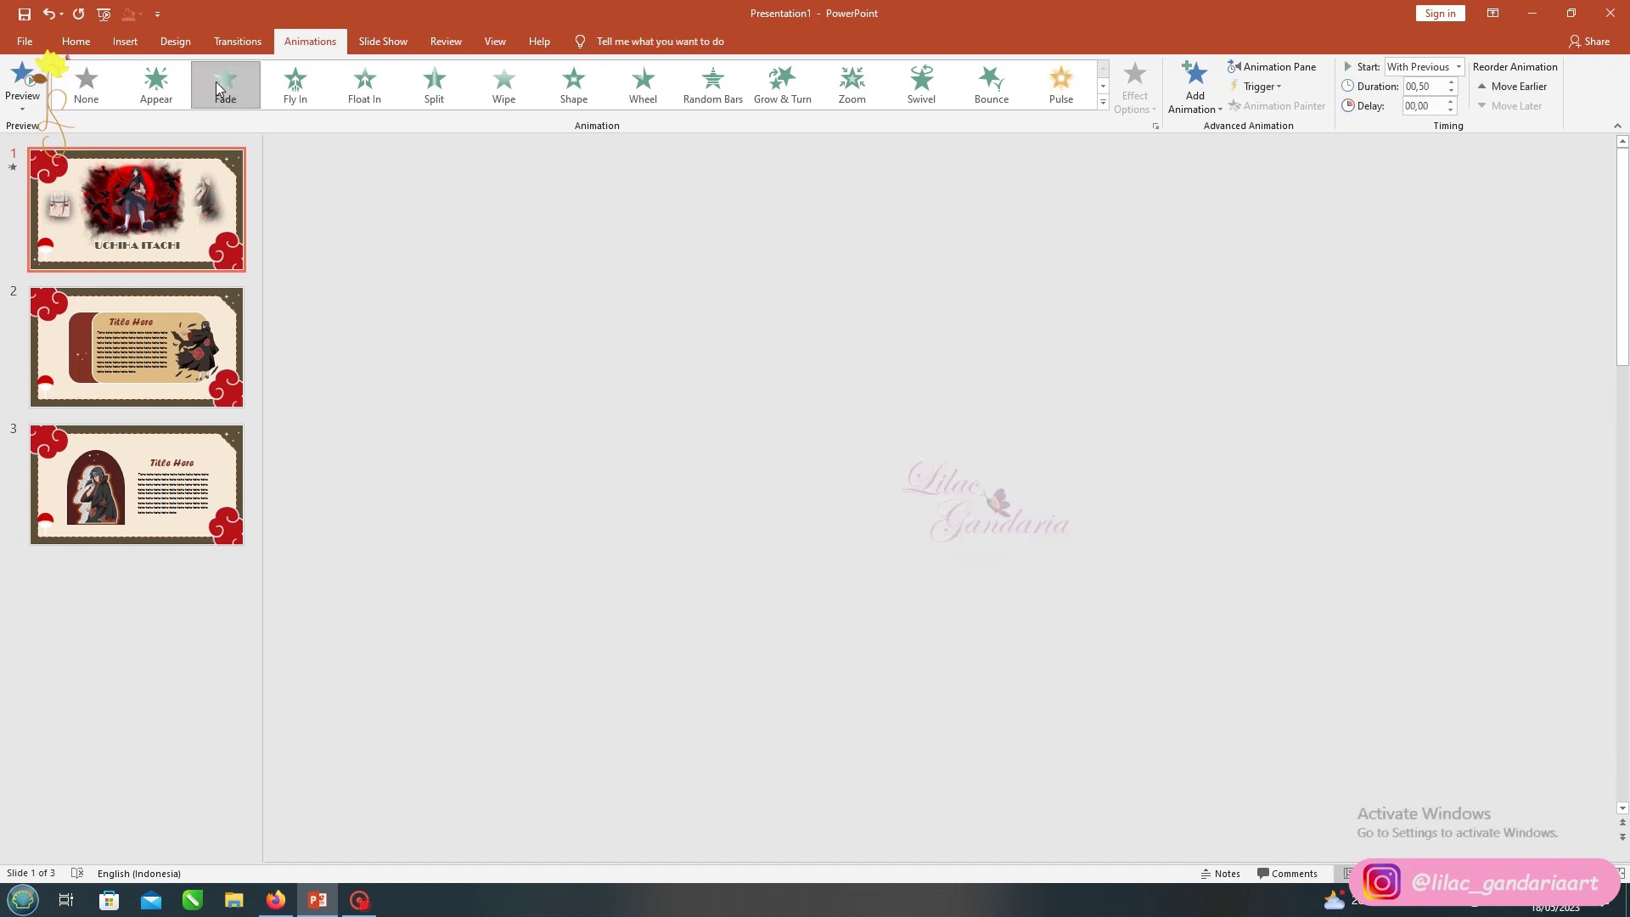
{"action": "left_click", "coordinate": [370, 85]}
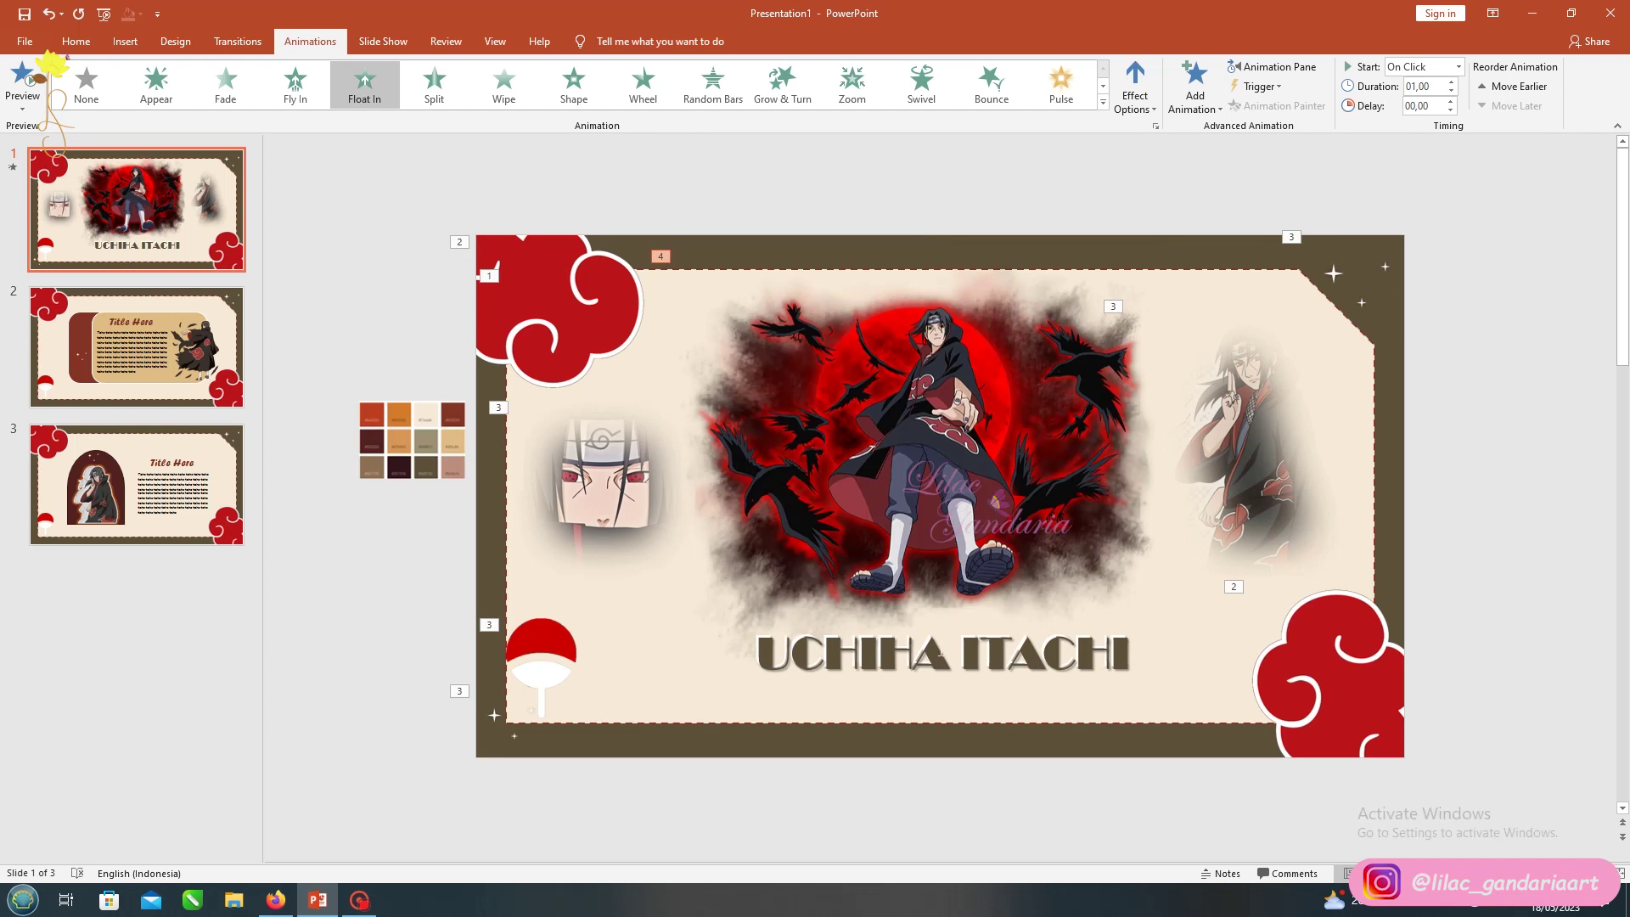
Give the UCHIHA ITACHI title a Fly In entrance from the left
{"action": "left_click", "coordinate": [902, 648]}
{"action": "left_click", "coordinate": [1077, 792]}
{"action": "left_click", "coordinate": [806, 627]}
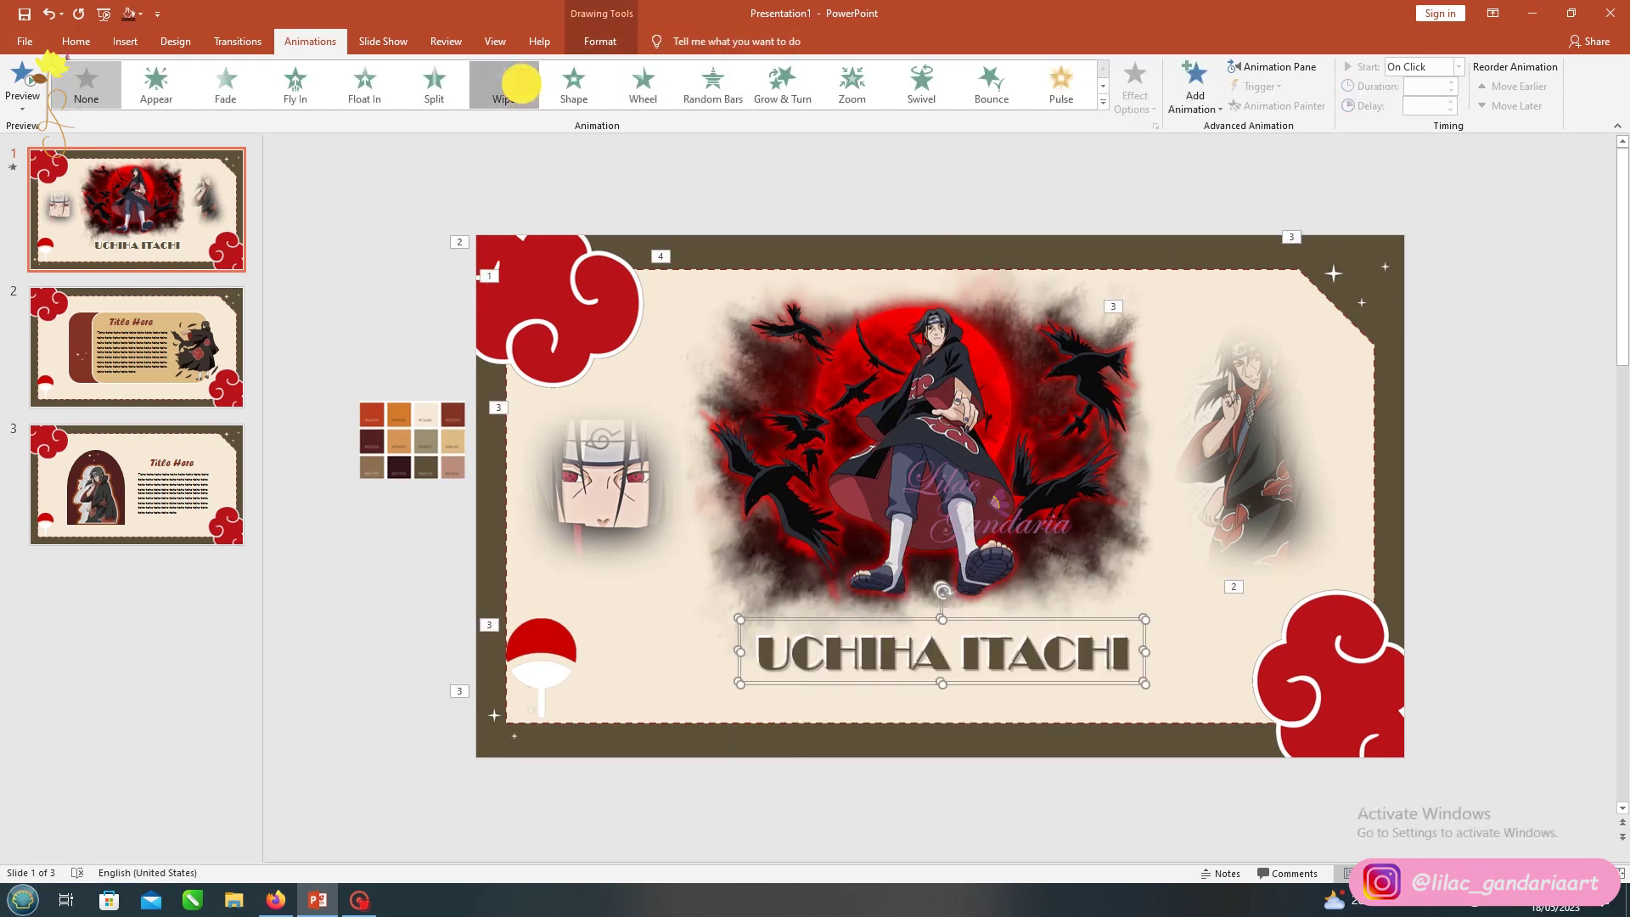
{"action": "left_click", "coordinate": [521, 83]}
{"action": "left_click", "coordinate": [1135, 85]}
{"action": "left_click", "coordinate": [1157, 187]}
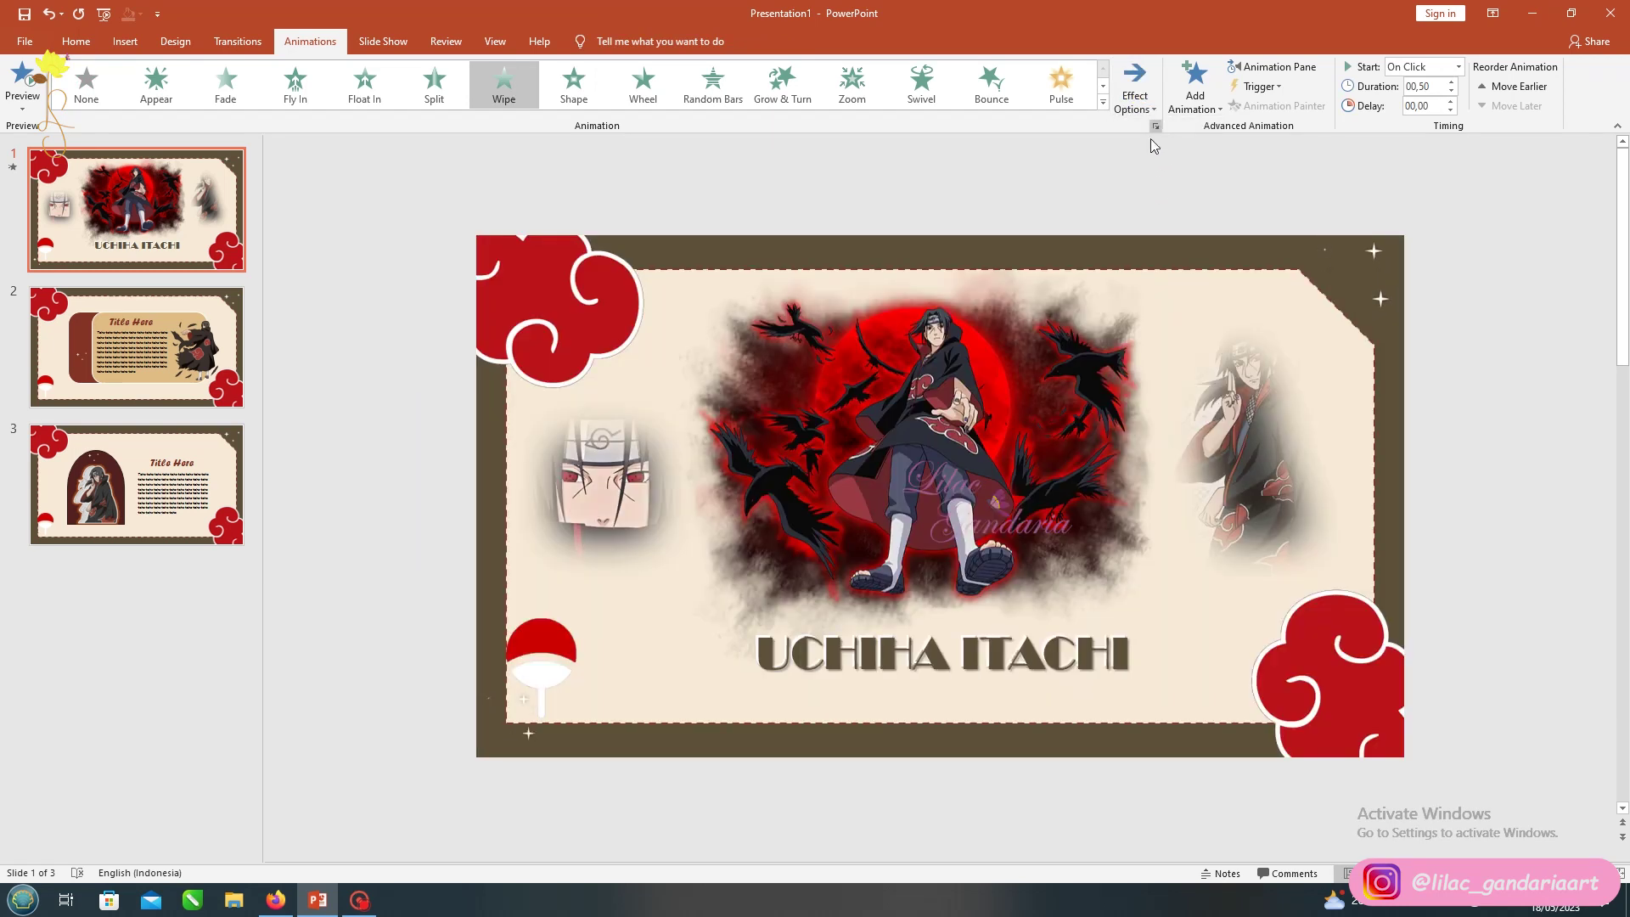
{"action": "left_click", "coordinate": [295, 82]}
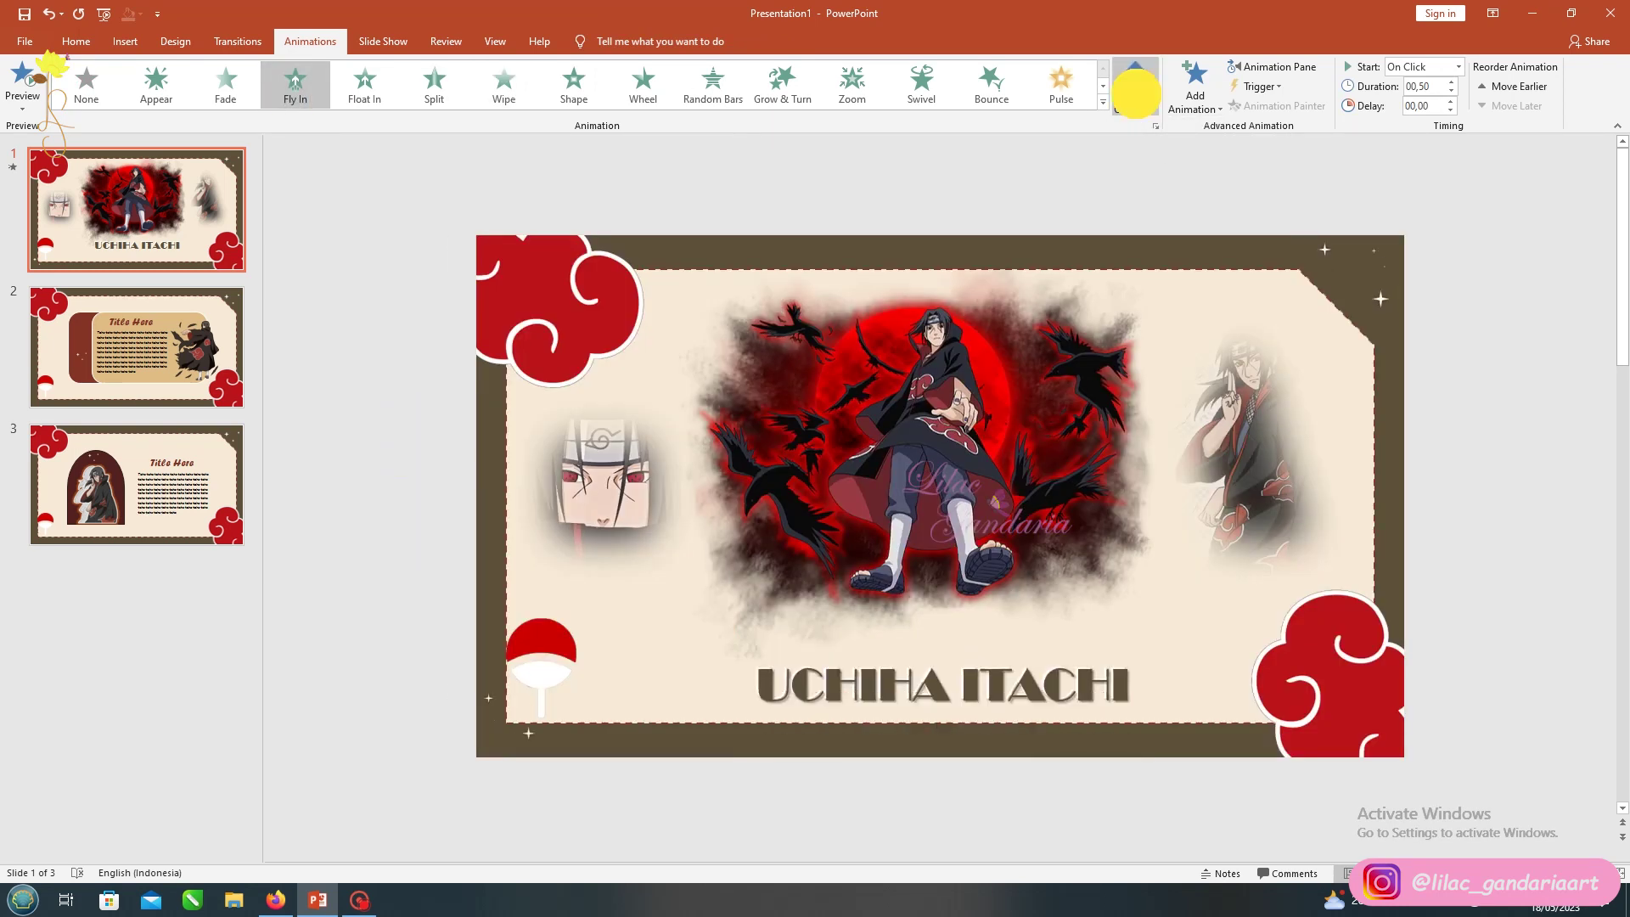
{"action": "left_click", "coordinate": [1135, 92]}
{"action": "left_click", "coordinate": [1155, 226]}
In the animation list, make TextBox 20 fly in from the top
{"action": "left_click", "coordinate": [1278, 67]}
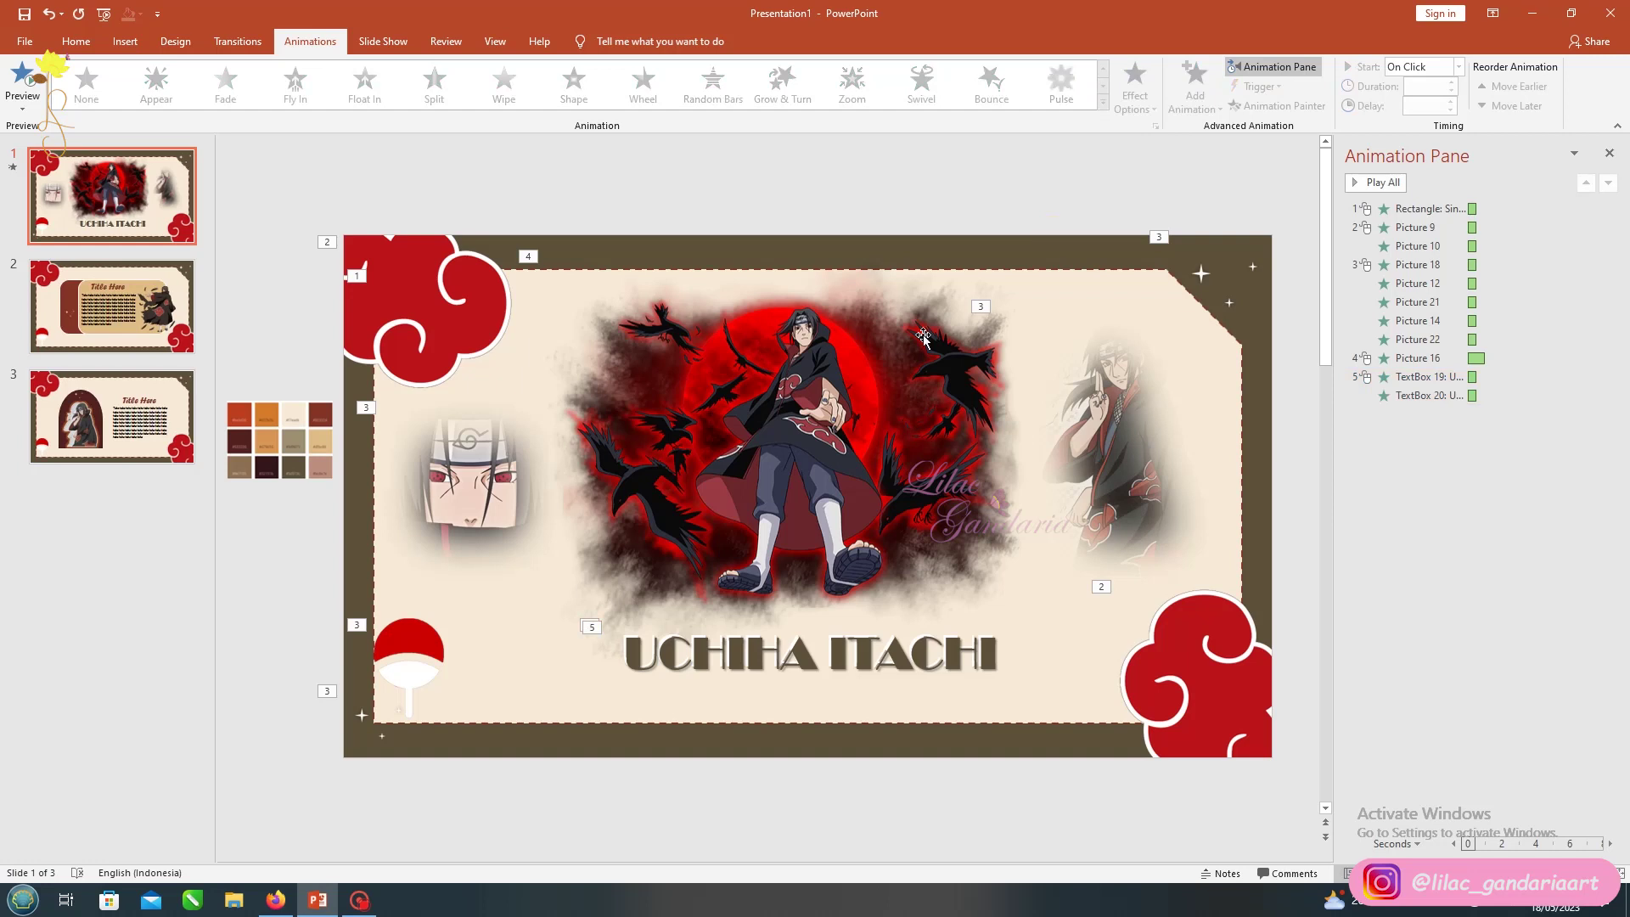
{"action": "left_click", "coordinate": [1517, 397]}
{"action": "left_click", "coordinate": [1135, 91]}
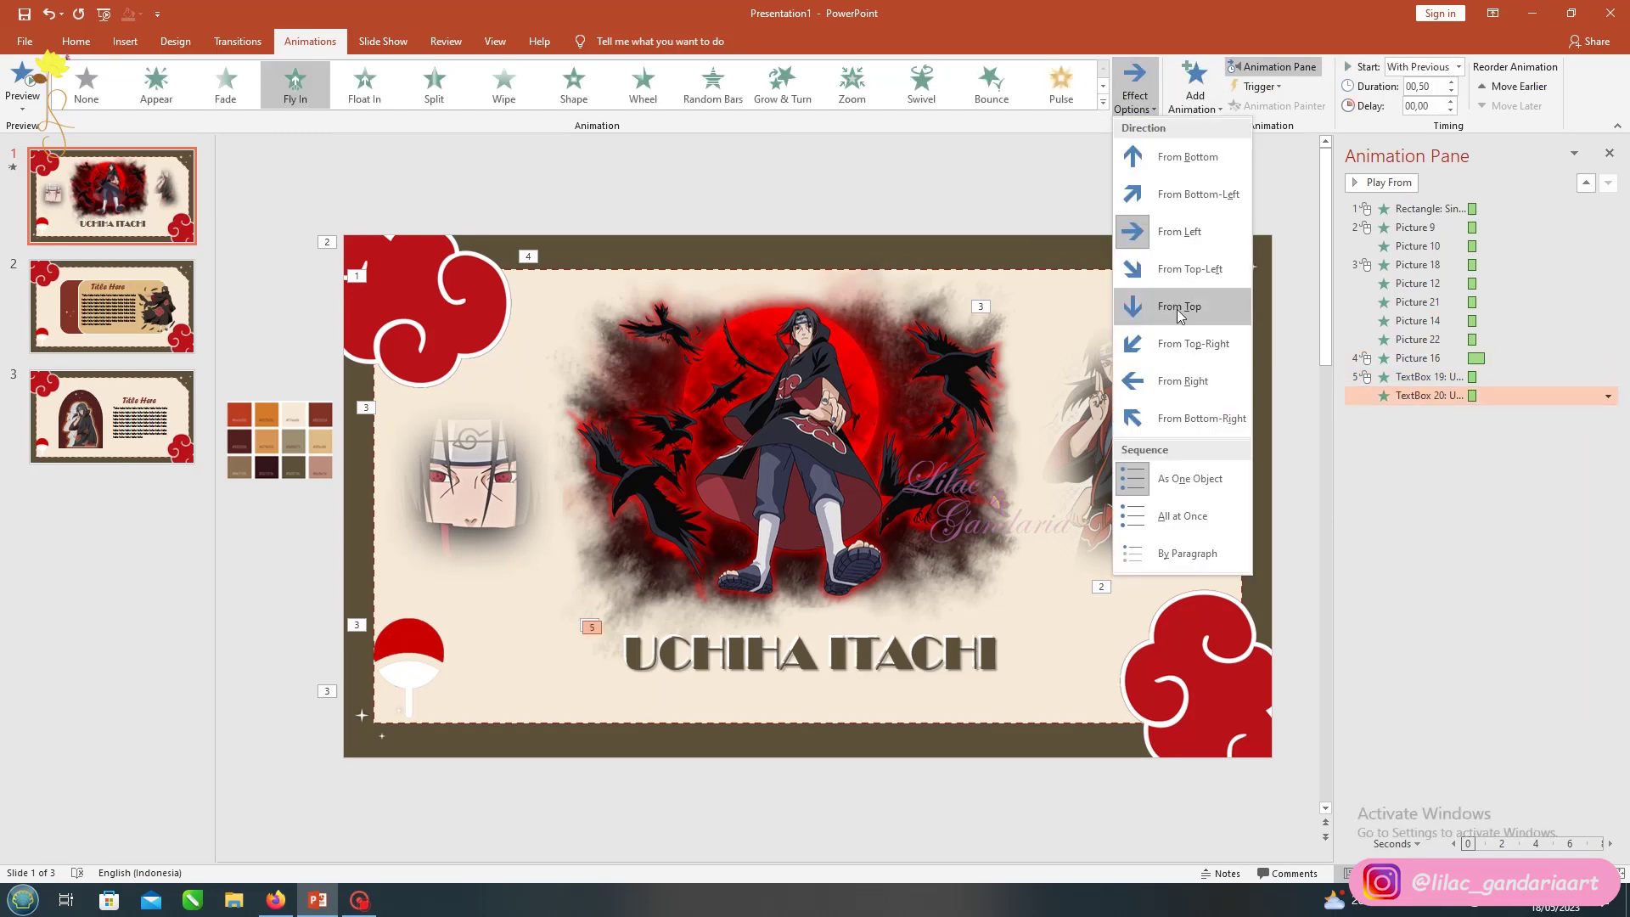
{"action": "left_click", "coordinate": [1172, 371]}
{"action": "left_click", "coordinate": [189, 346]}
{"action": "left_click", "coordinate": [705, 370]}
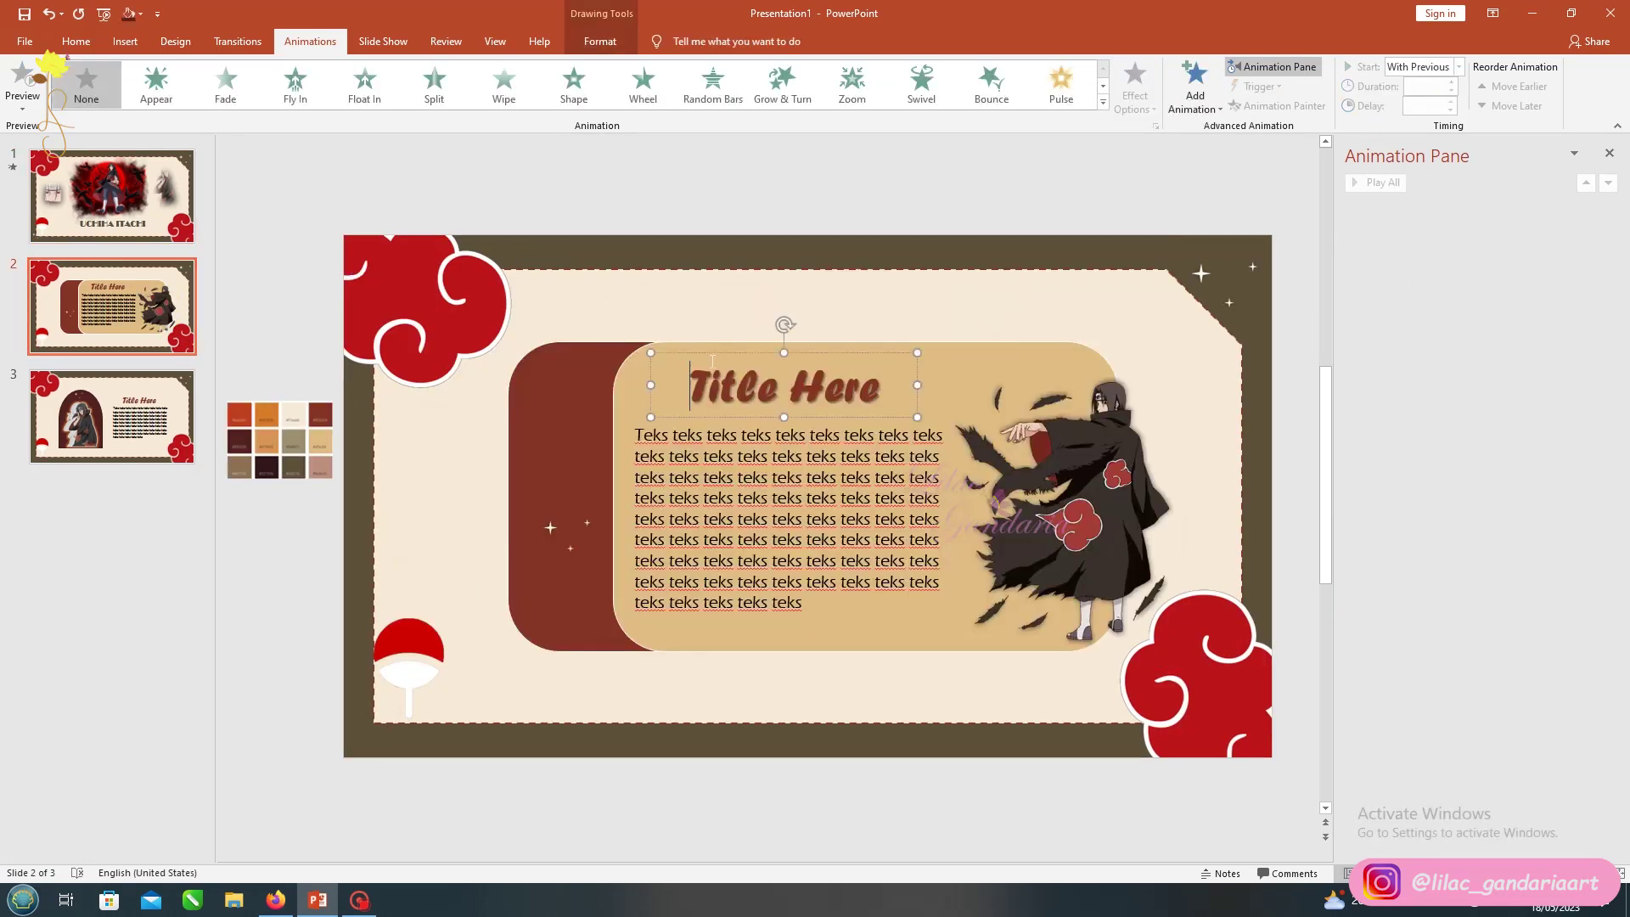
Give the Title Here boxes on slides 2 and 3 Random Bars entrance animations
{"action": "left_click", "coordinate": [703, 73]}
{"action": "left_click", "coordinate": [752, 477]}
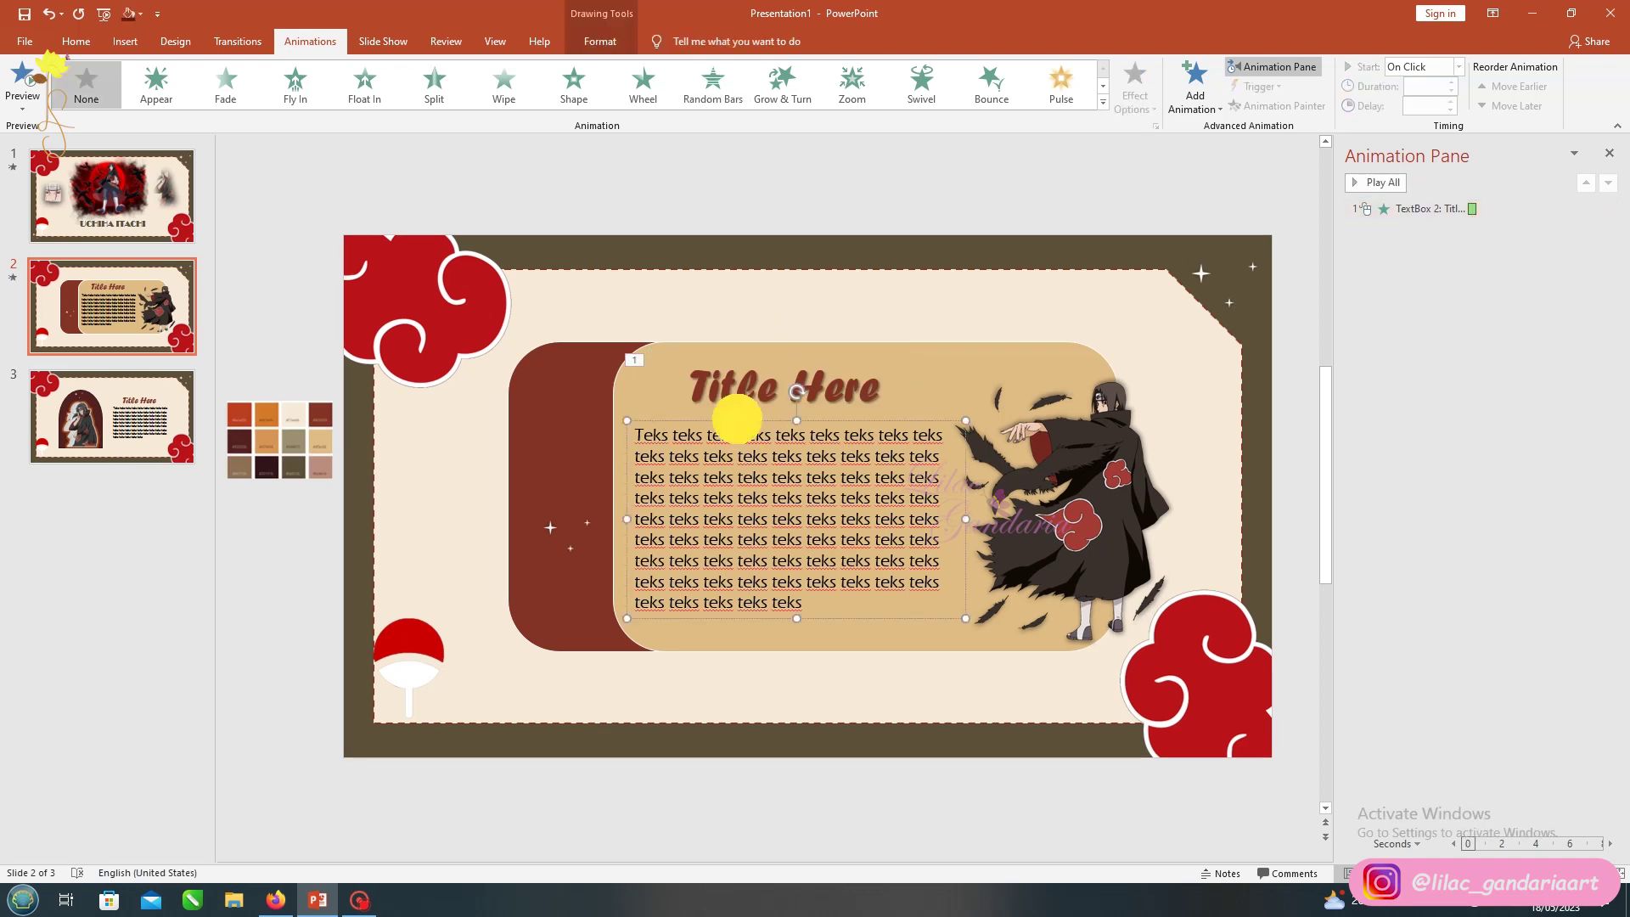
{"action": "left_click", "coordinate": [133, 418]}
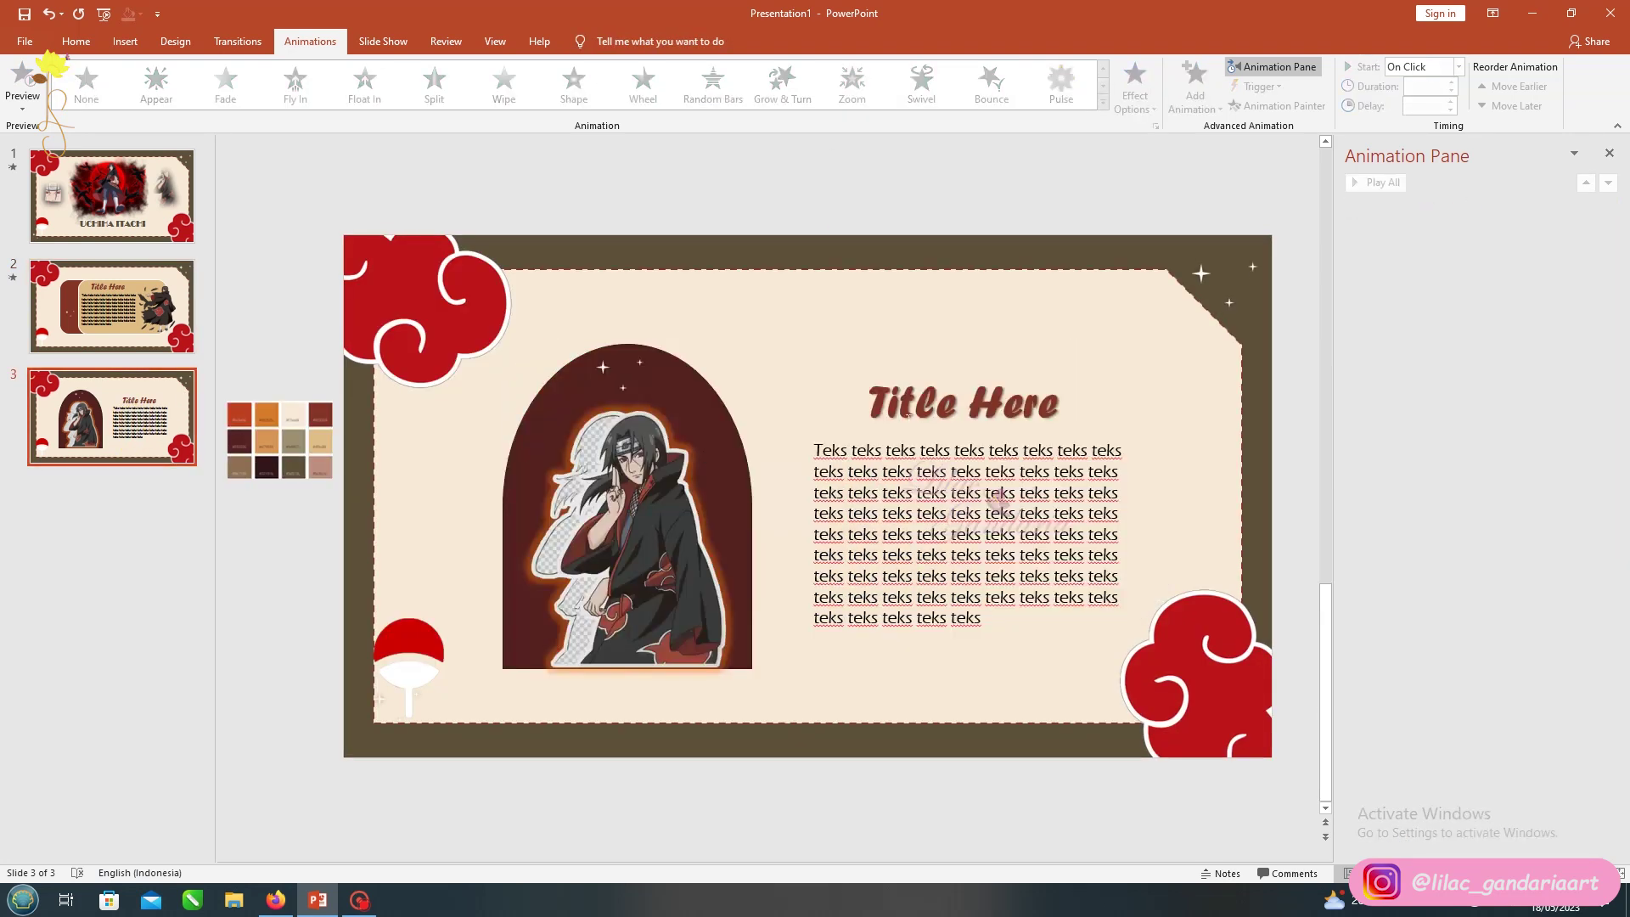
{"action": "left_click", "coordinate": [899, 369]}
{"action": "left_click", "coordinate": [720, 91]}
Apply a Wipe entrance to the body text on slide 3
{"action": "left_click", "coordinate": [898, 493]}
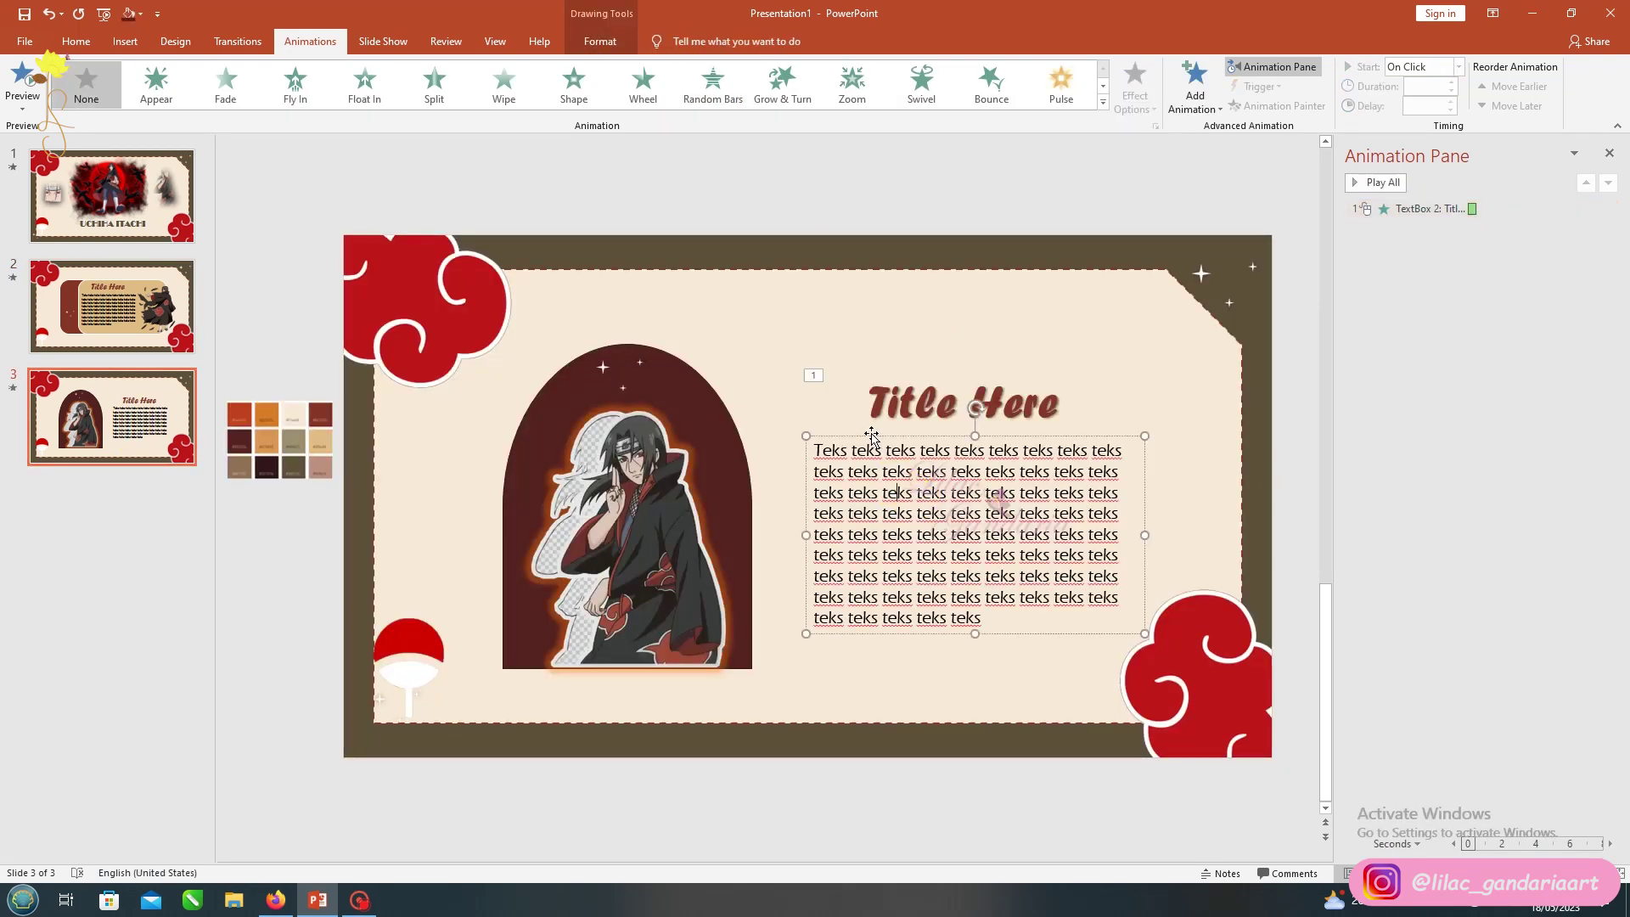
{"action": "left_click", "coordinate": [506, 83]}
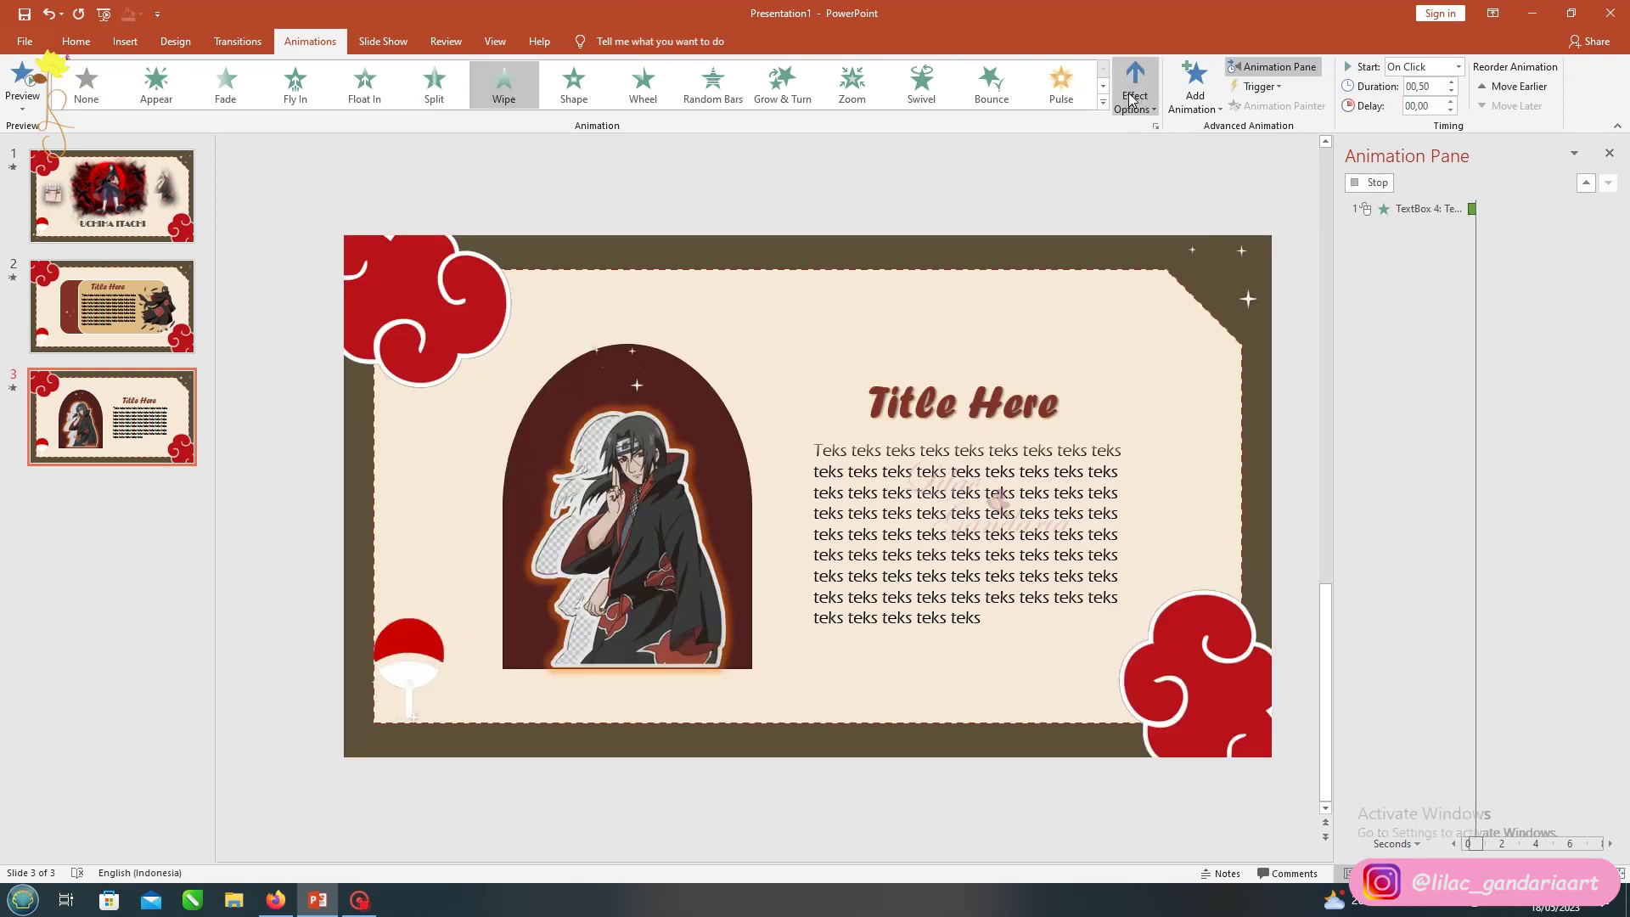
{"action": "left_click", "coordinate": [238, 40]}
{"action": "left_click", "coordinate": [110, 310]}
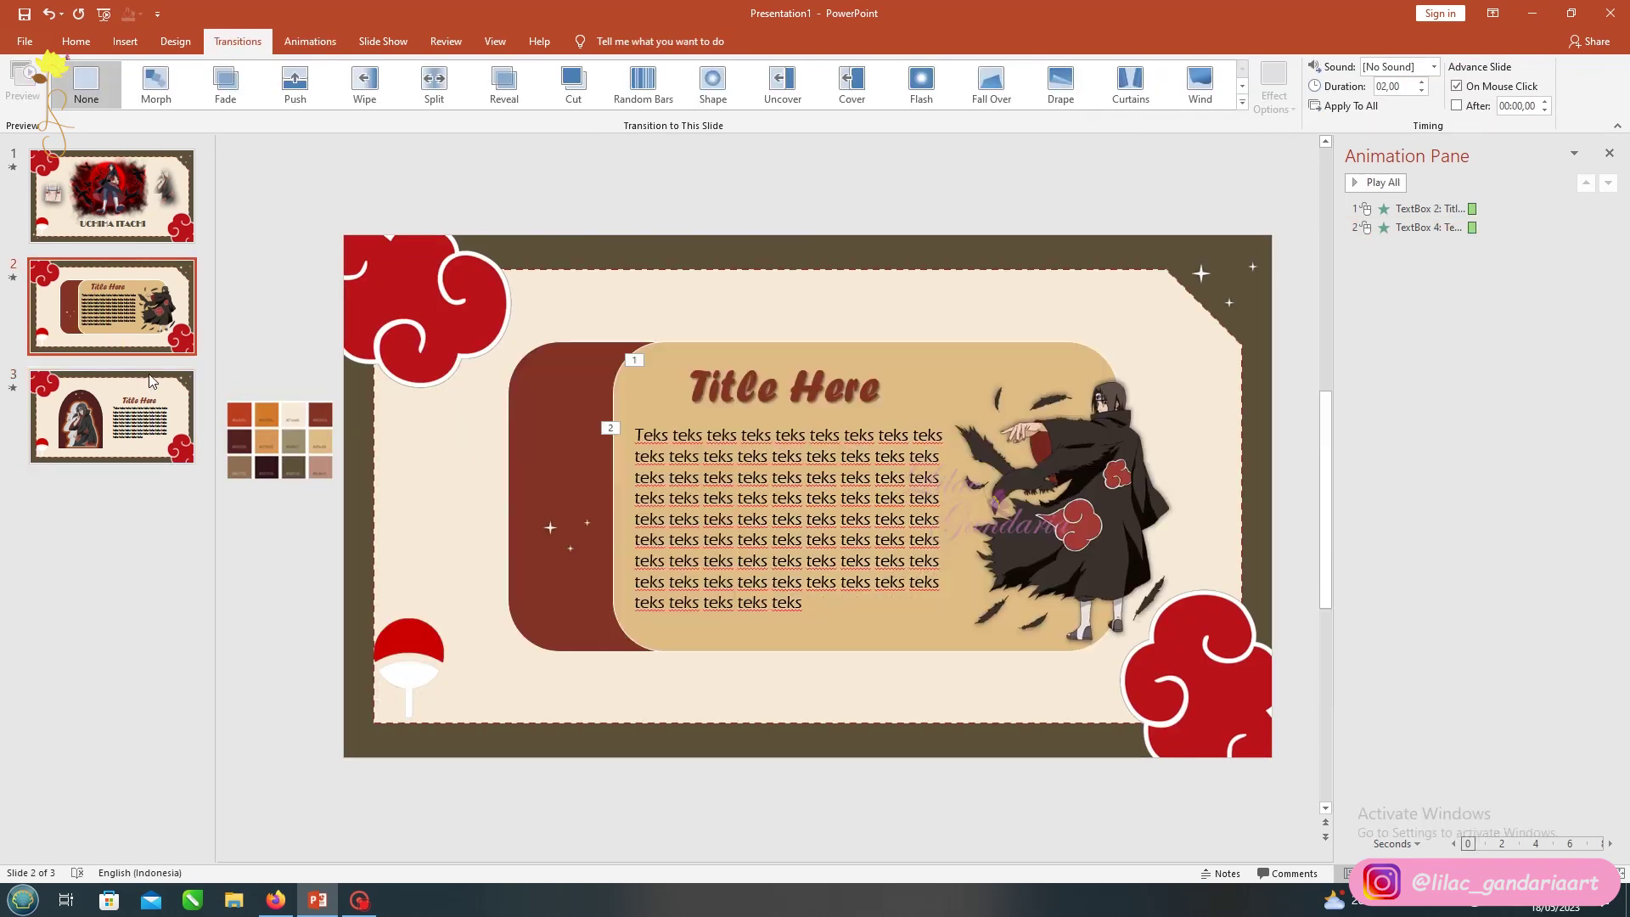
Apply the Cover transition to slide 2, then play the slideshow from the start and exit
{"action": "left_click", "coordinate": [851, 83]}
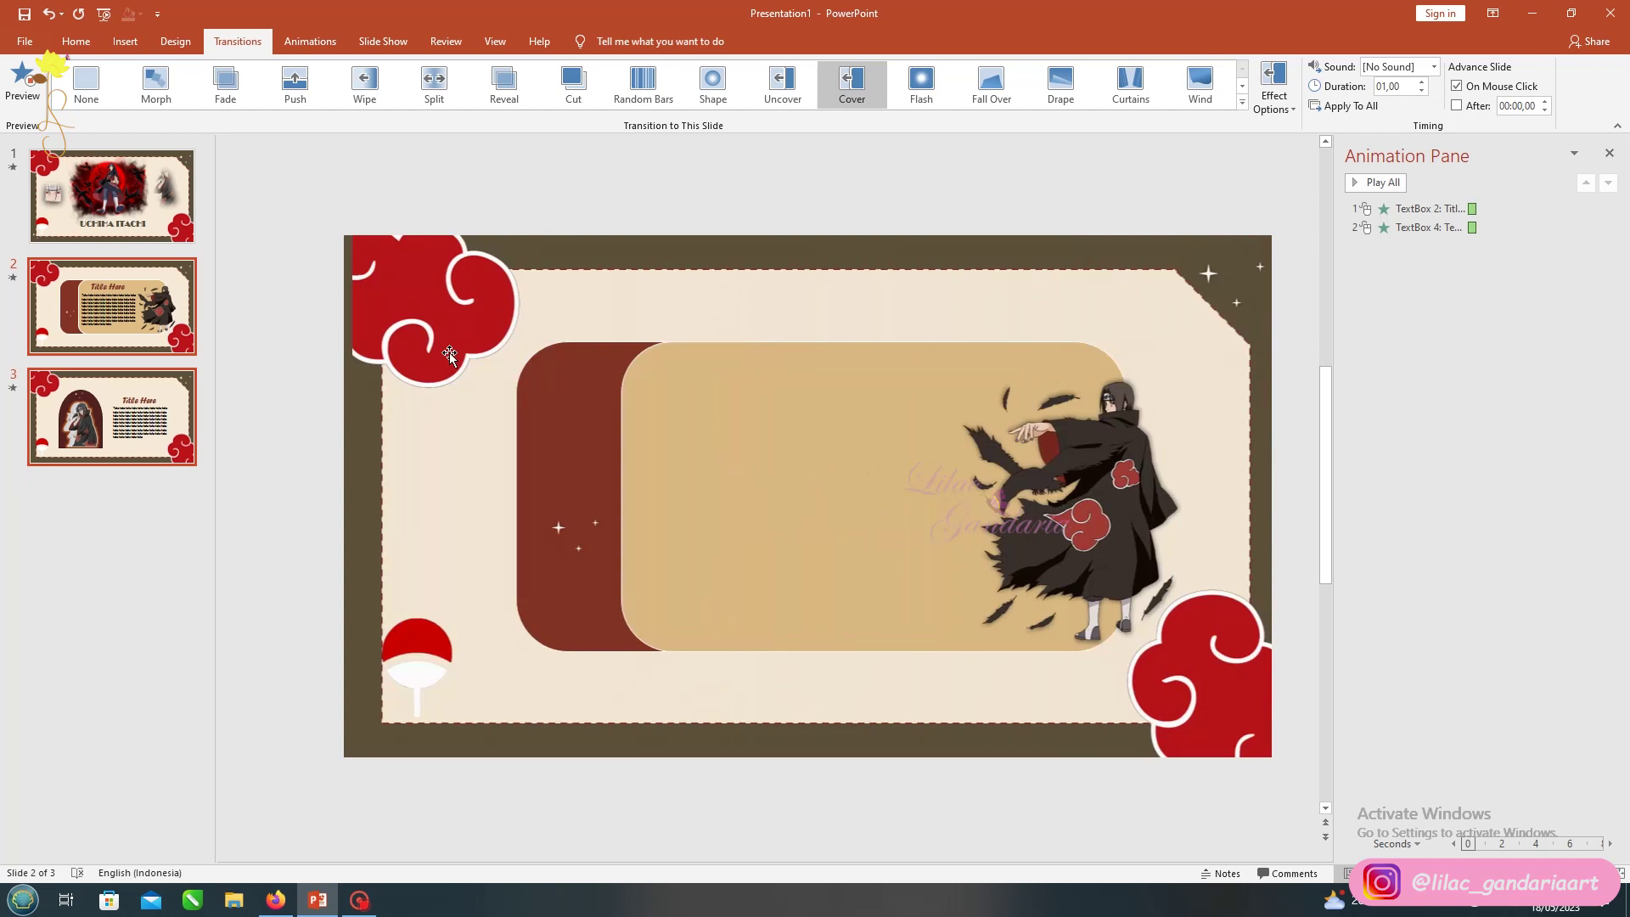
{"action": "key", "text": "Home"}
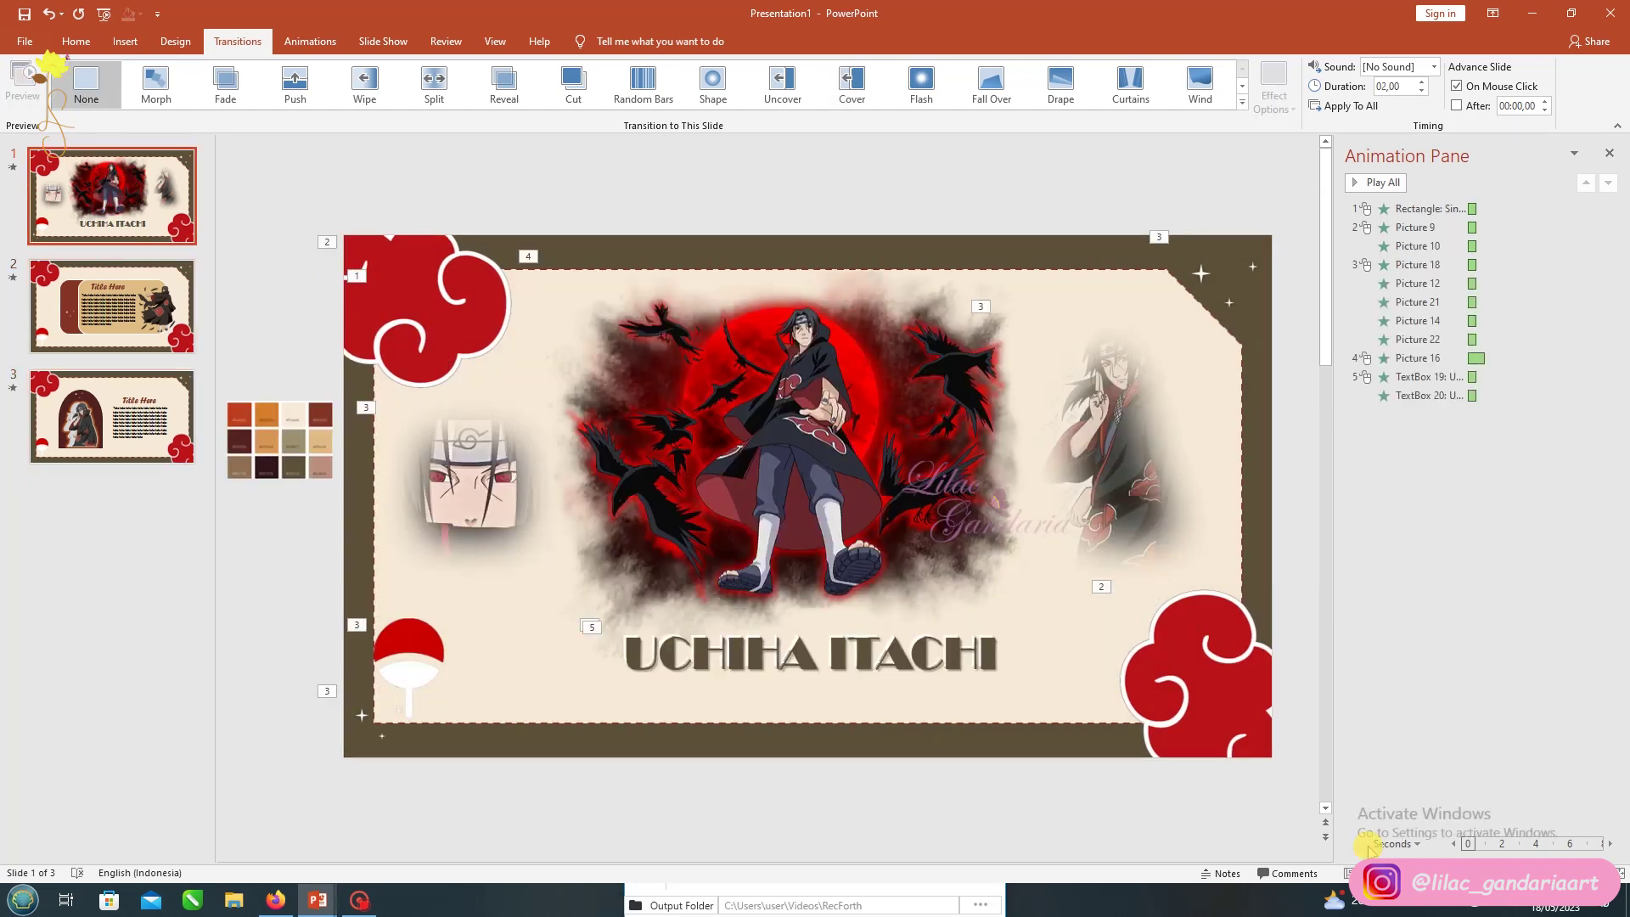
{"action": "key", "text": "F5"}
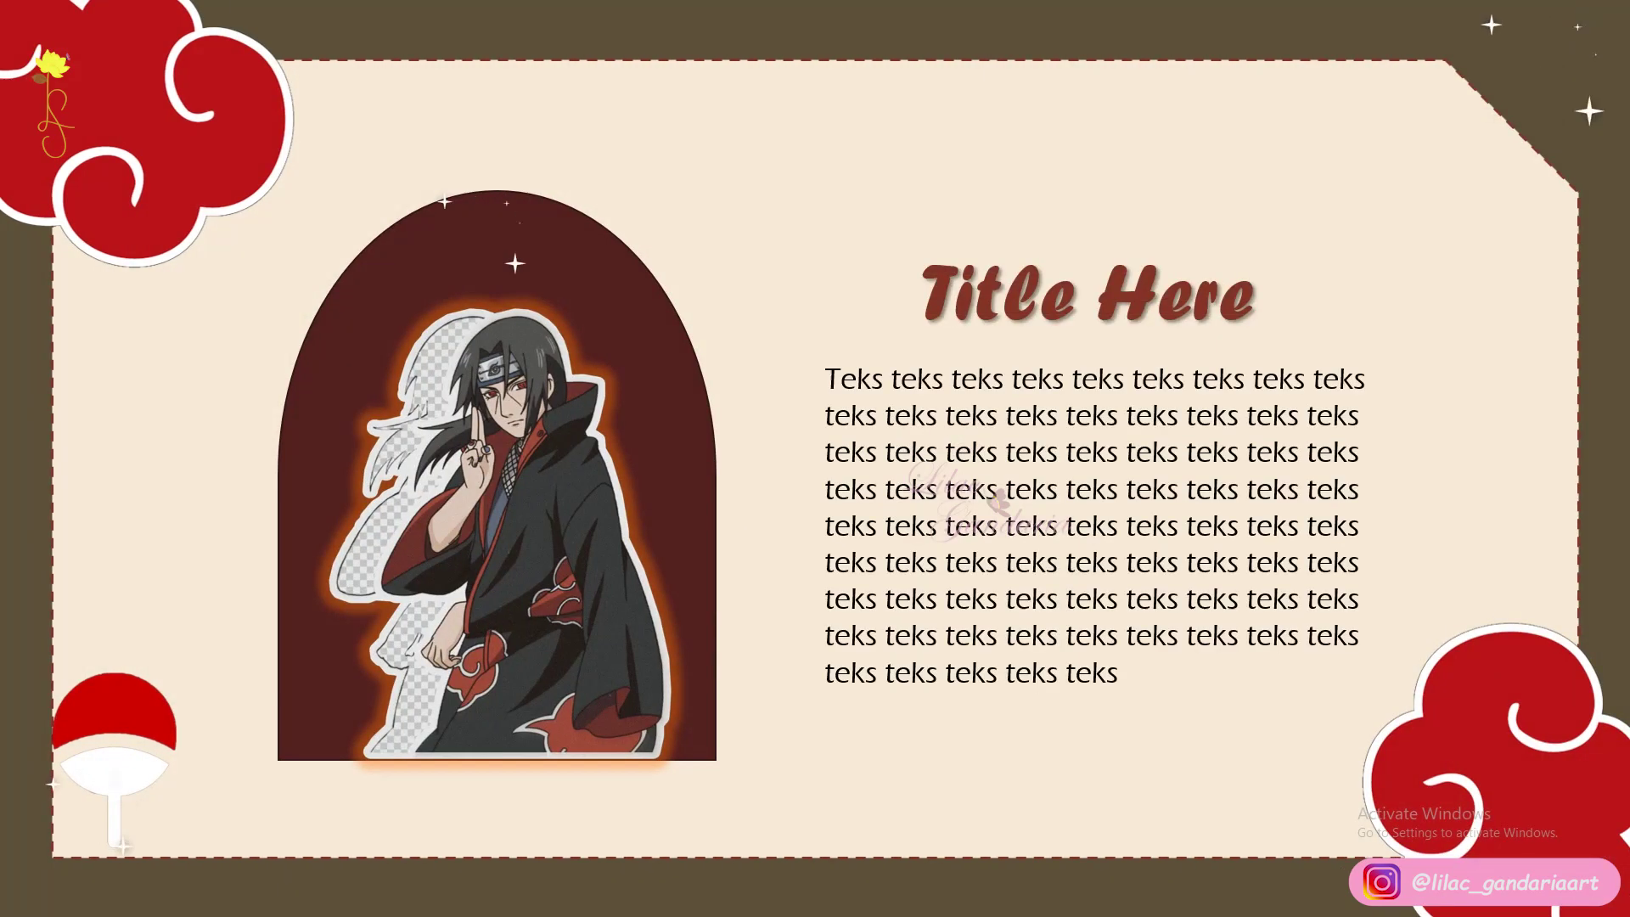
{"action": "key", "text": "Escape"}
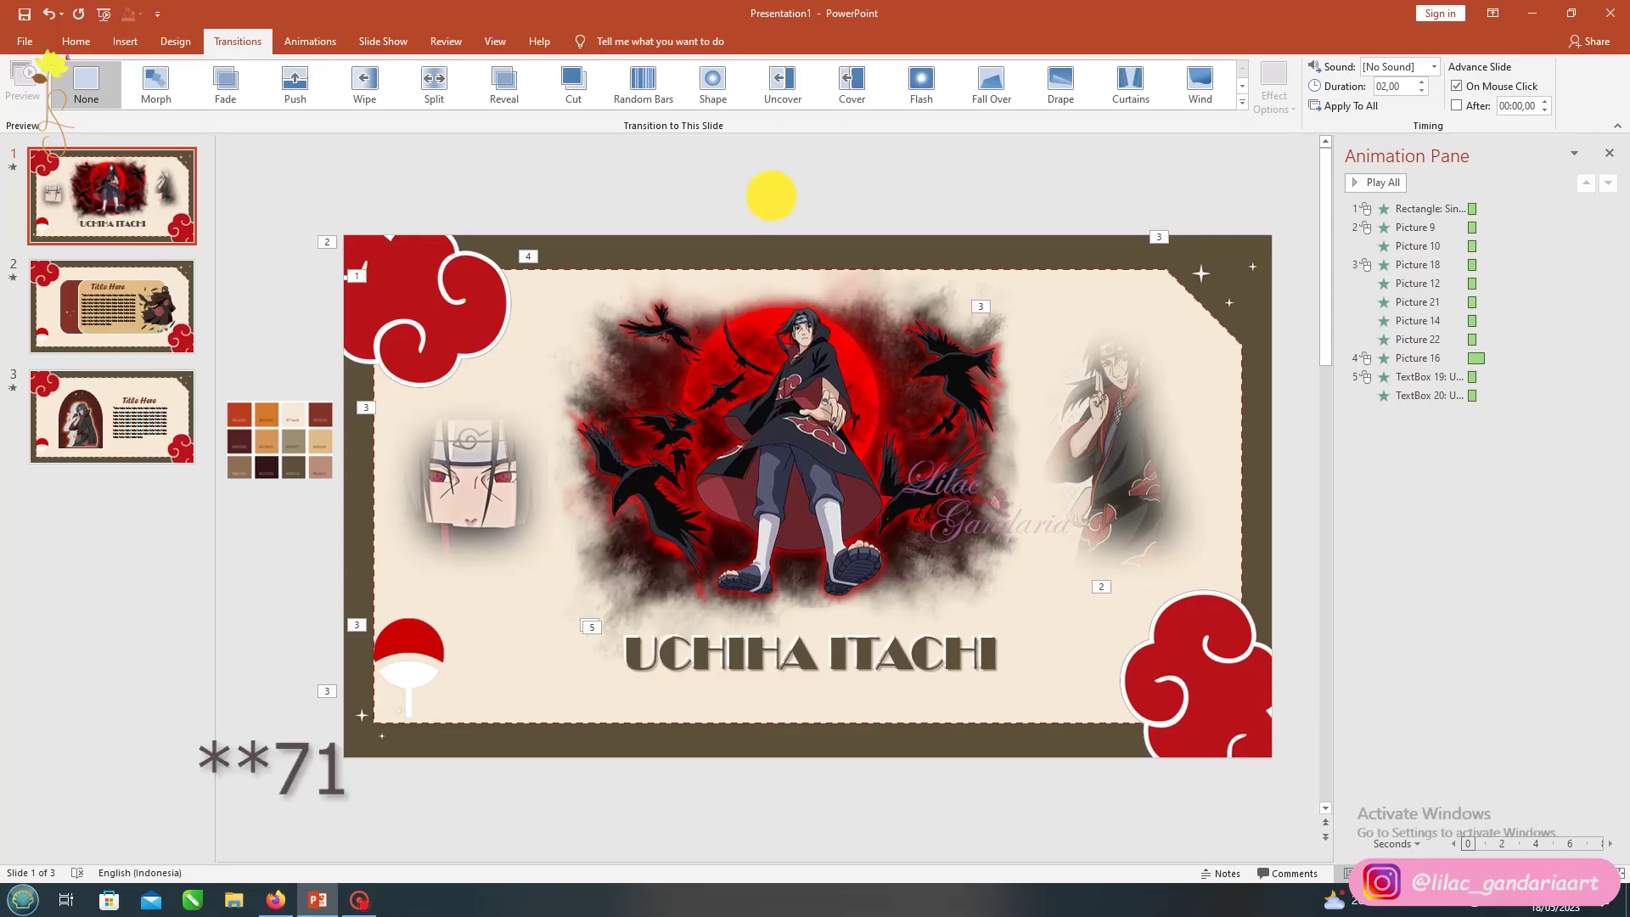
{"action": "left_click", "coordinate": [1609, 153]}
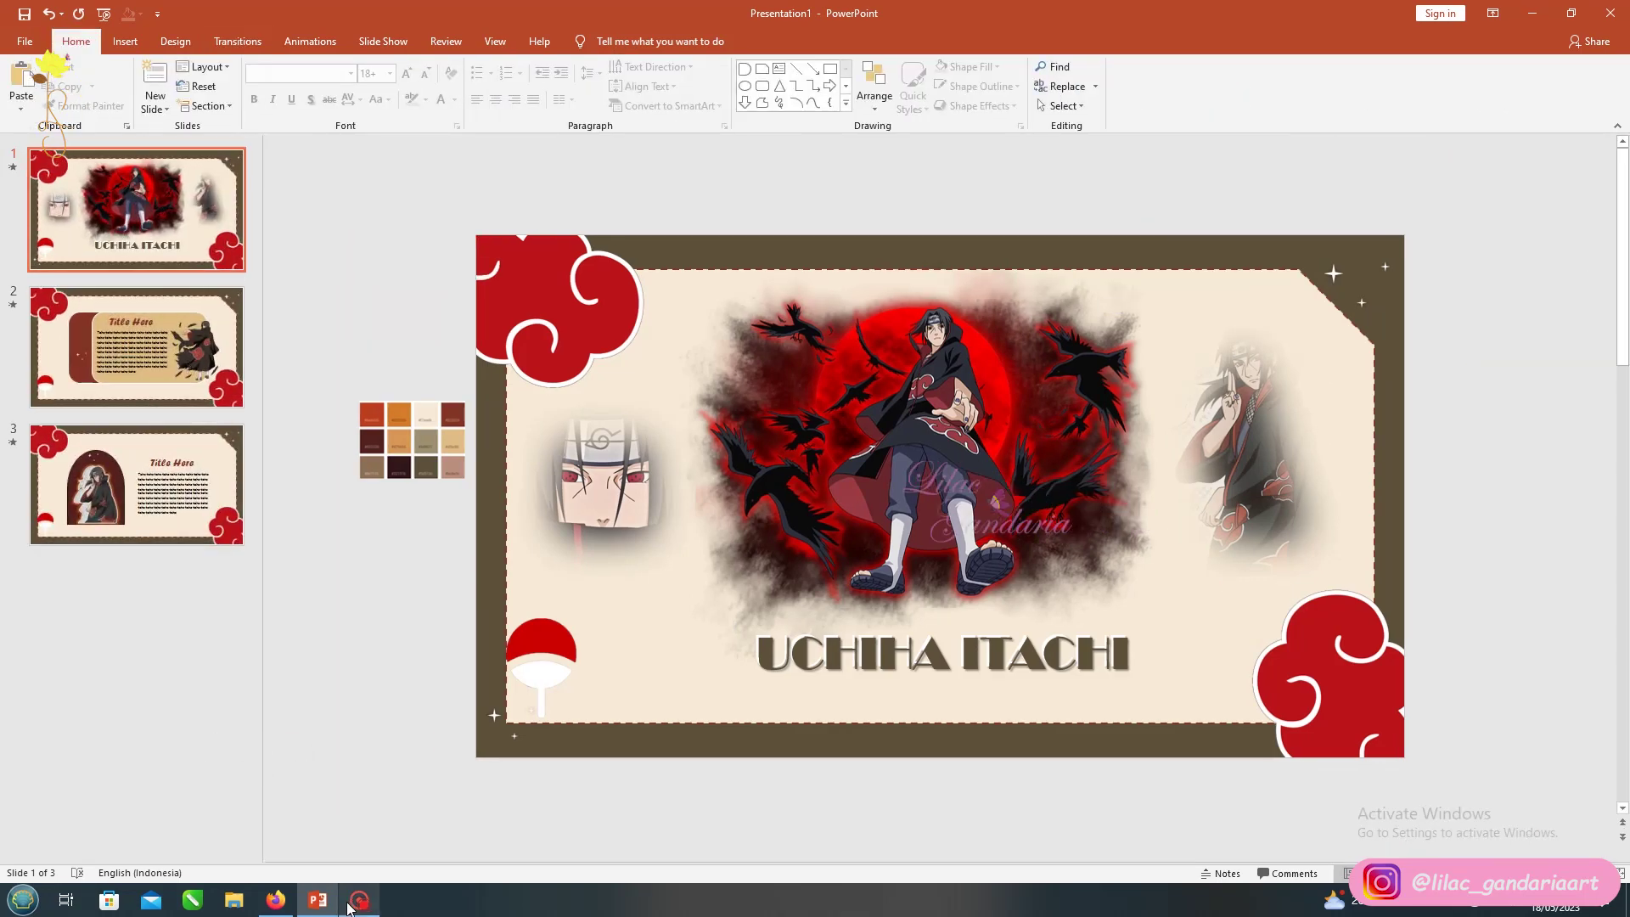